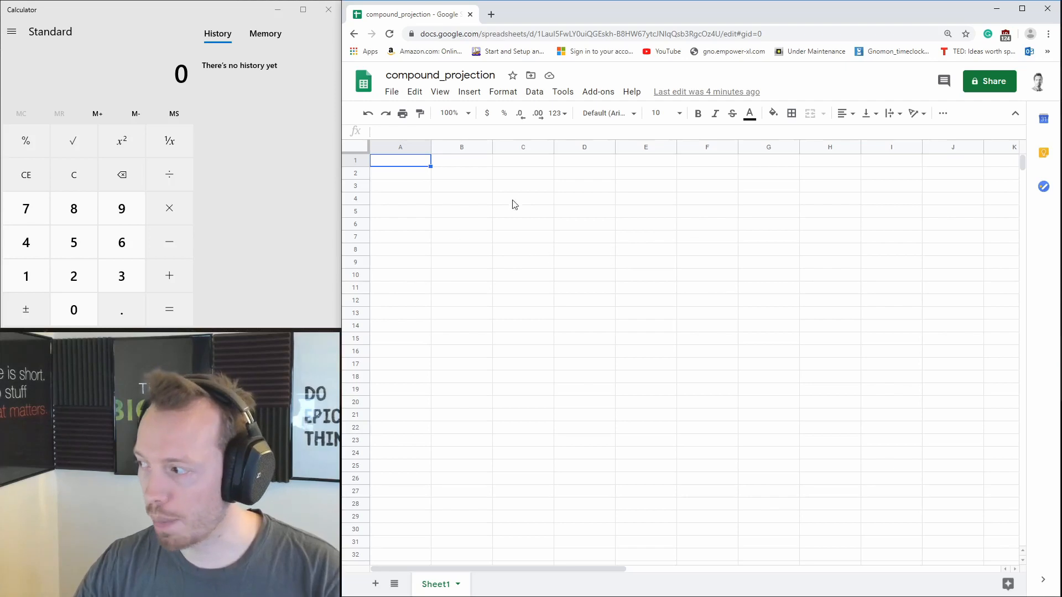
- Enter the starting amount 1000 in cell B2 and the rate 0.07 in cell C2
{"action": "left_click", "coordinate": [474, 176]}
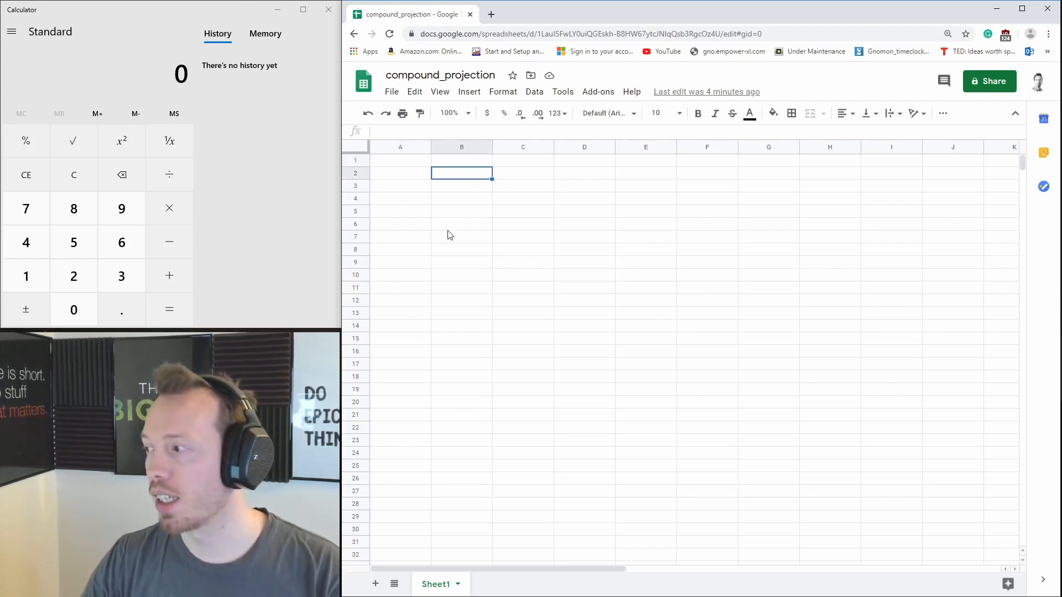
{"action": "type", "text": "1000"}
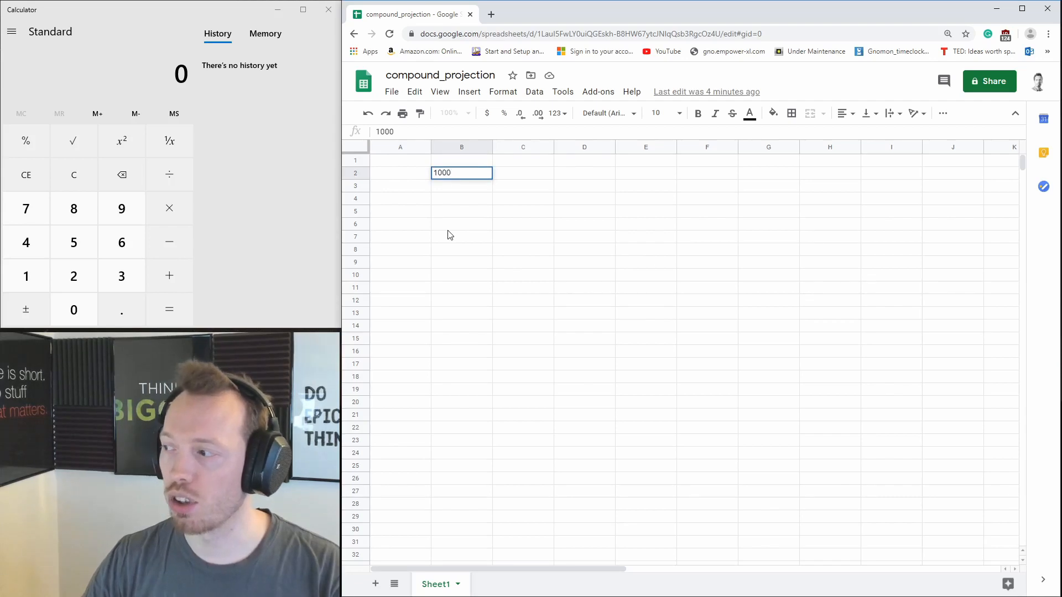
{"action": "key", "text": "Return"}
{"action": "key", "text": "Up"}
{"action": "key", "text": "Right"}
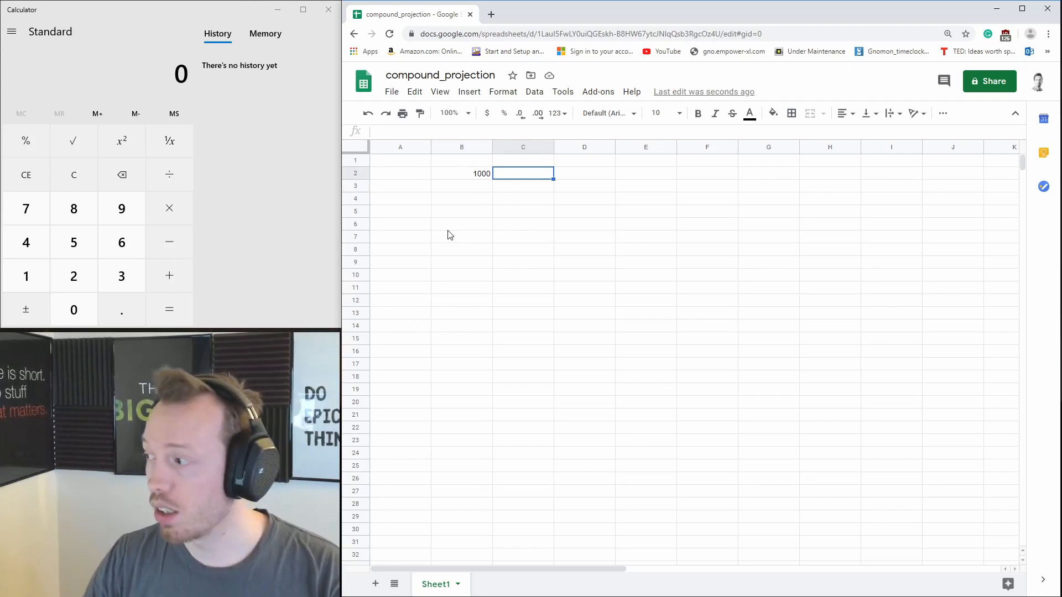
{"action": "type", "text": "0.07"}
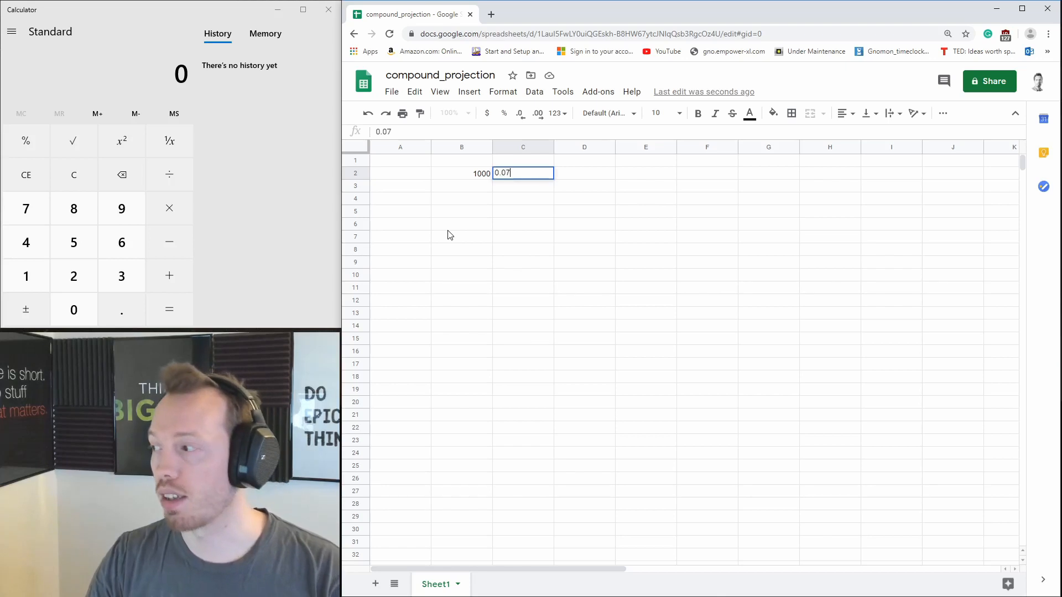
{"action": "key", "text": "Return"}
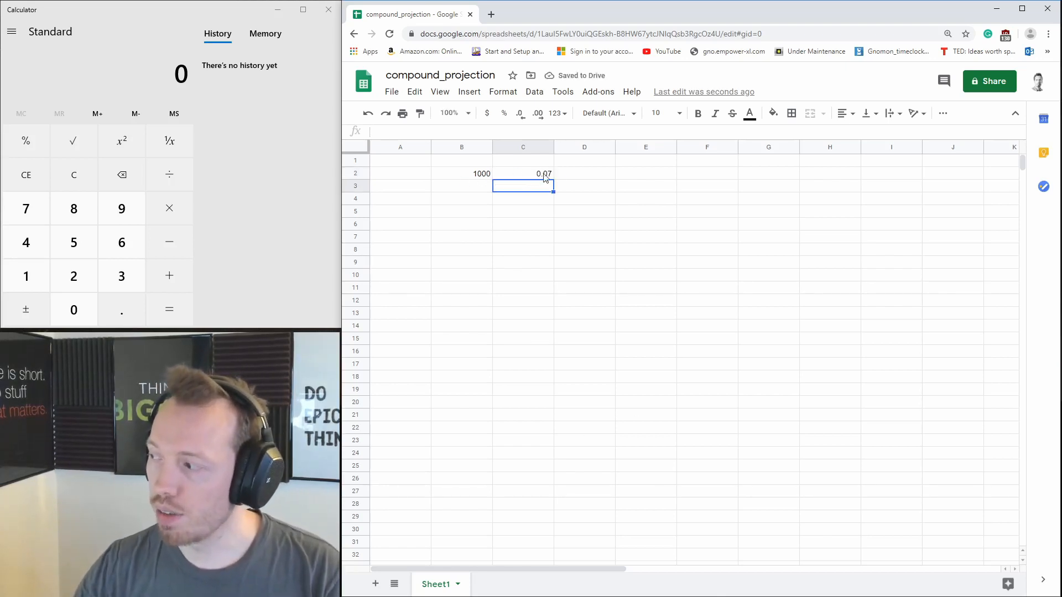
- Label the first three columns in row 1 as "time", "dollar amount" and "interest rate"
{"action": "left_click", "coordinate": [396, 163]}
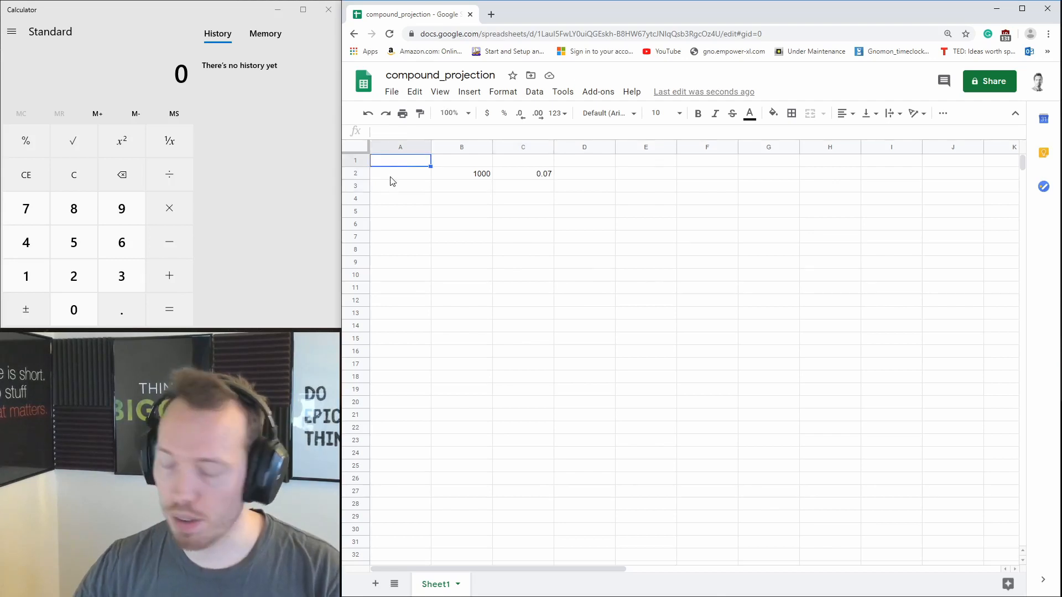
{"action": "type", "text": "time"}
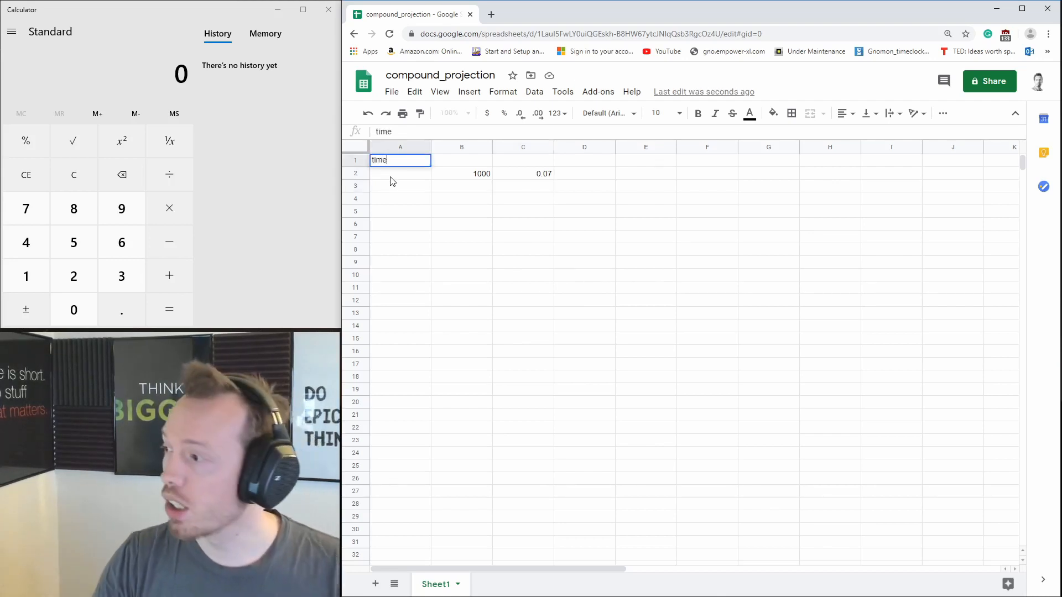
{"action": "key", "text": "Tab"}
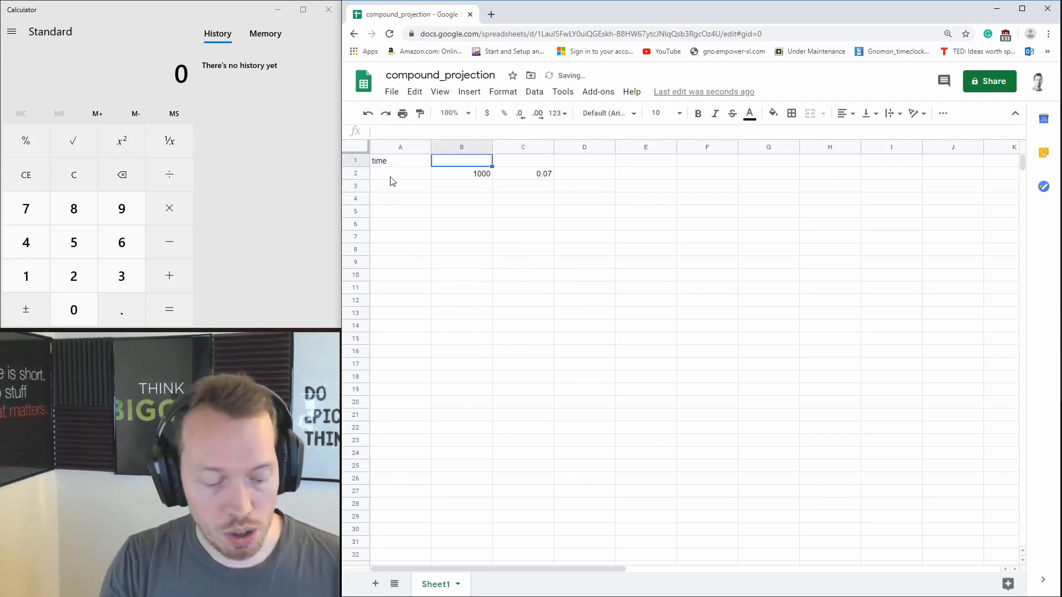
{"action": "type", "text": "dollar"}
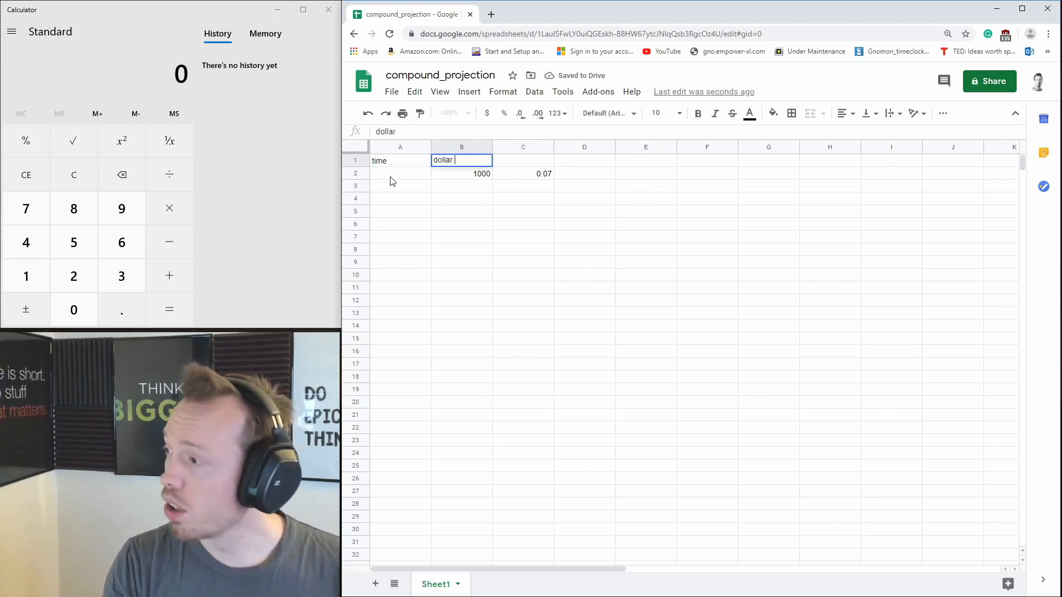
{"action": "type", "text": " amount"}
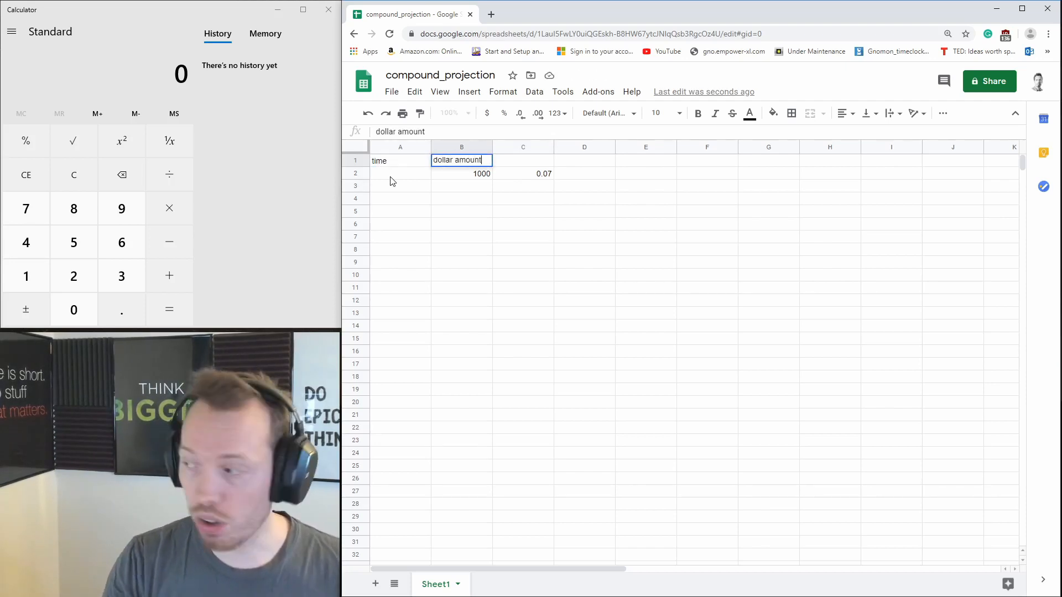
{"action": "key", "text": "Tab"}
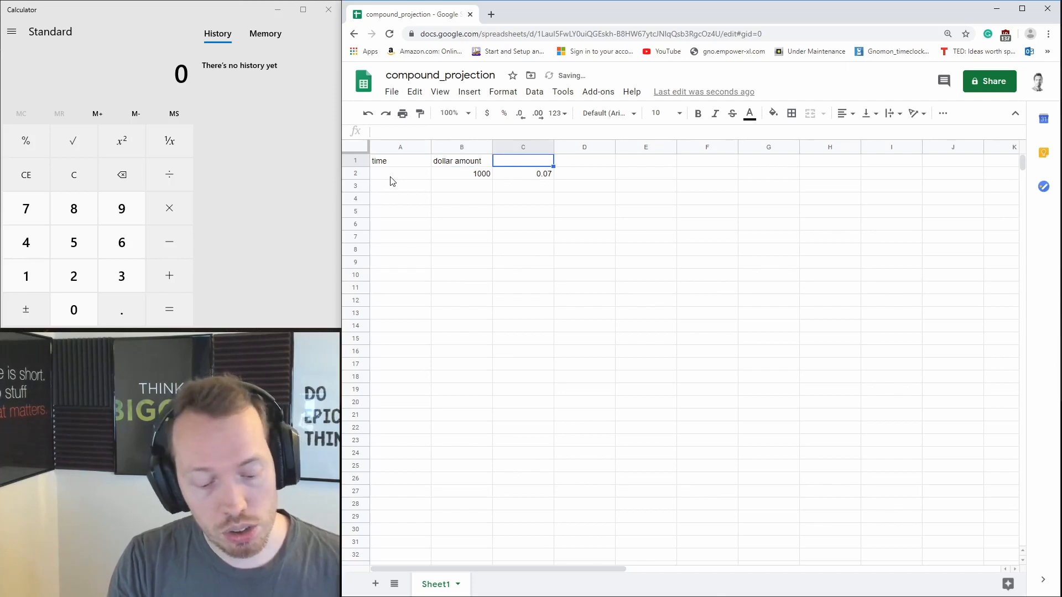
{"action": "type", "text": "interest rate"}
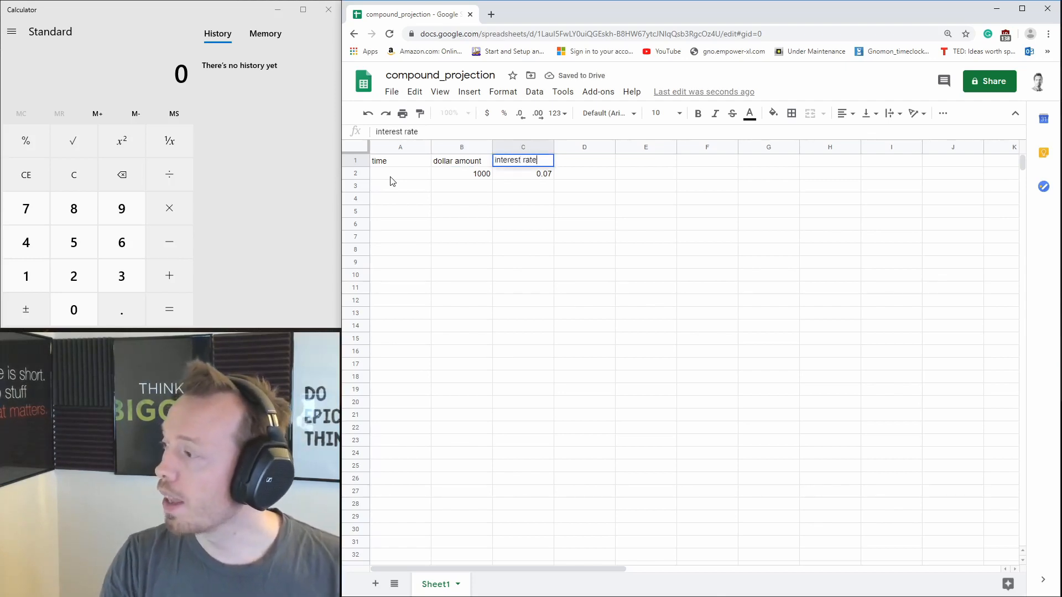
{"action": "key", "text": "Tab"}
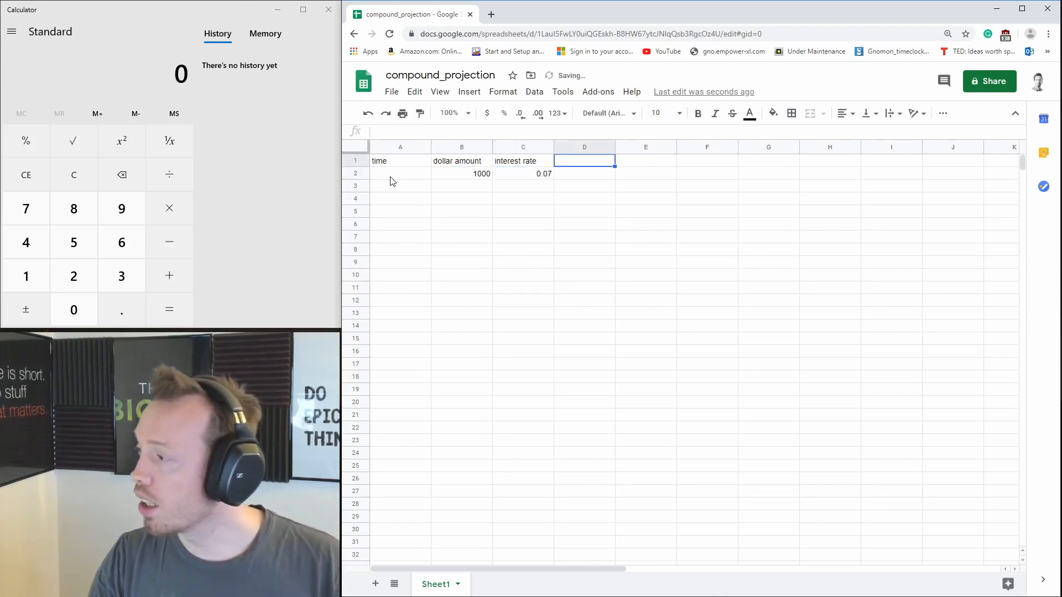
- Add the heading "end of year amount" in cell D1 and widen column D to fit it
{"action": "key", "text": "Left"}
{"action": "key", "text": "Down"}
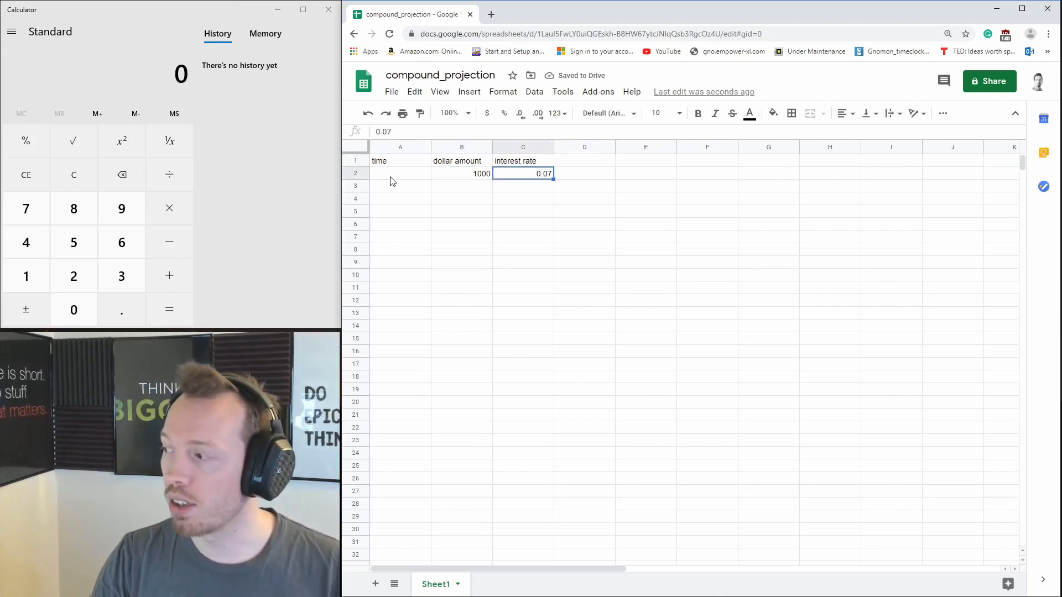
{"action": "key", "text": "Right"}
{"action": "key", "text": "Up"}
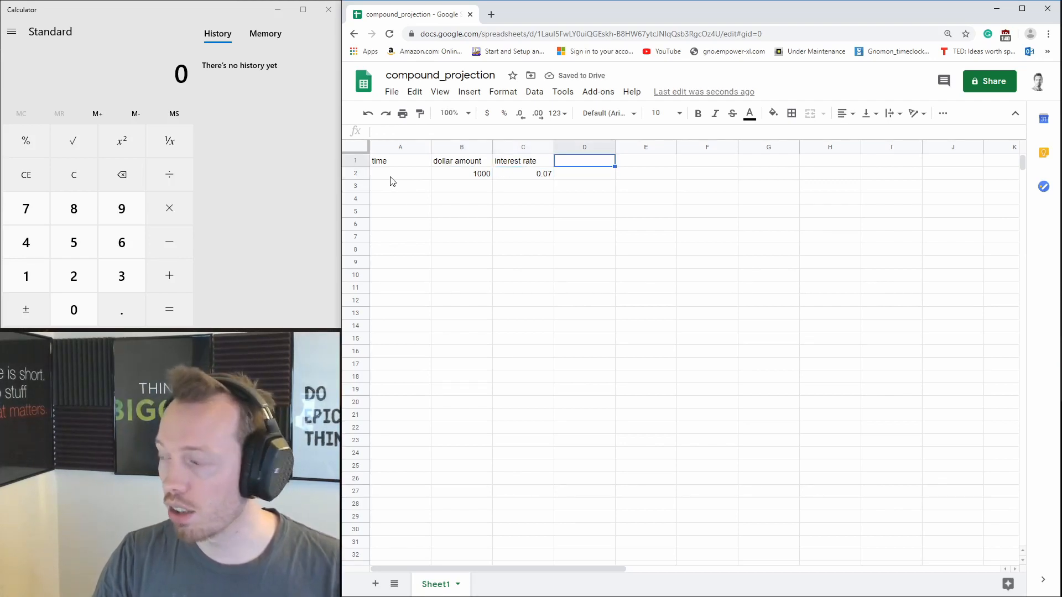
{"action": "type", "text": "end"}
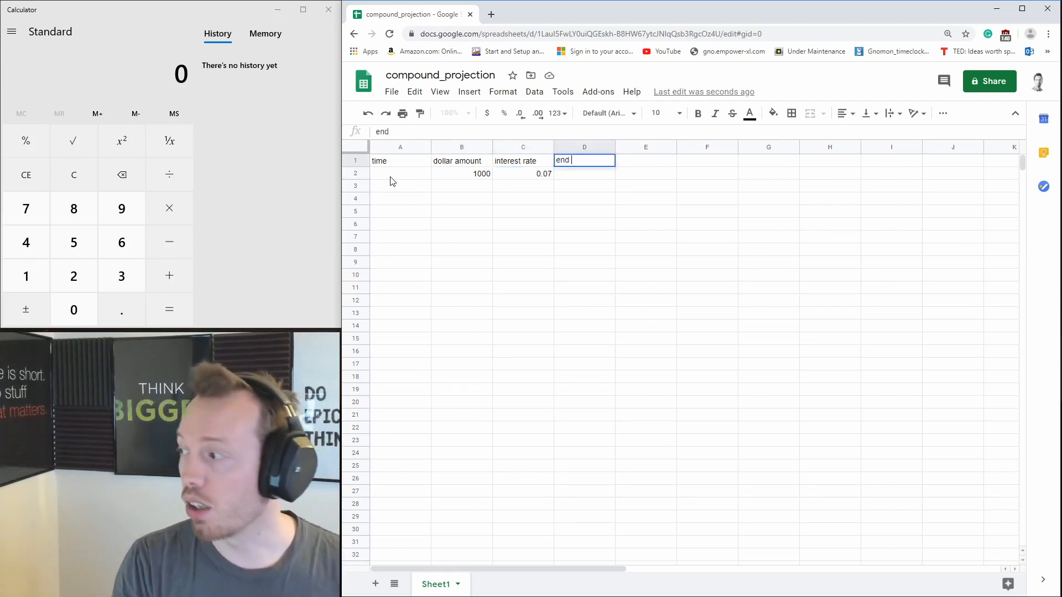
{"action": "type", "text": " of ye"}
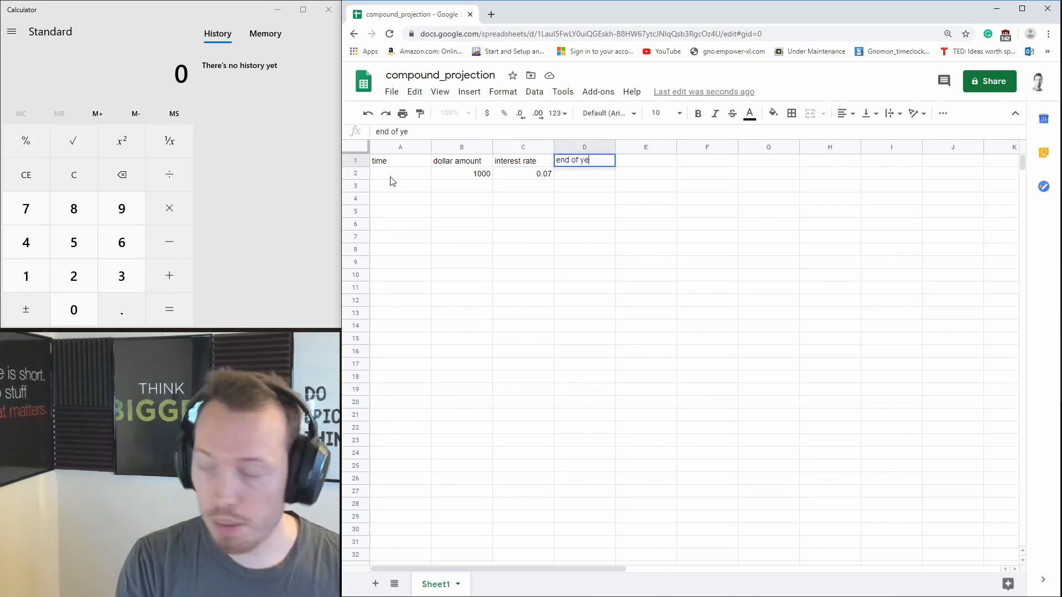
{"action": "type", "text": "ar amount"}
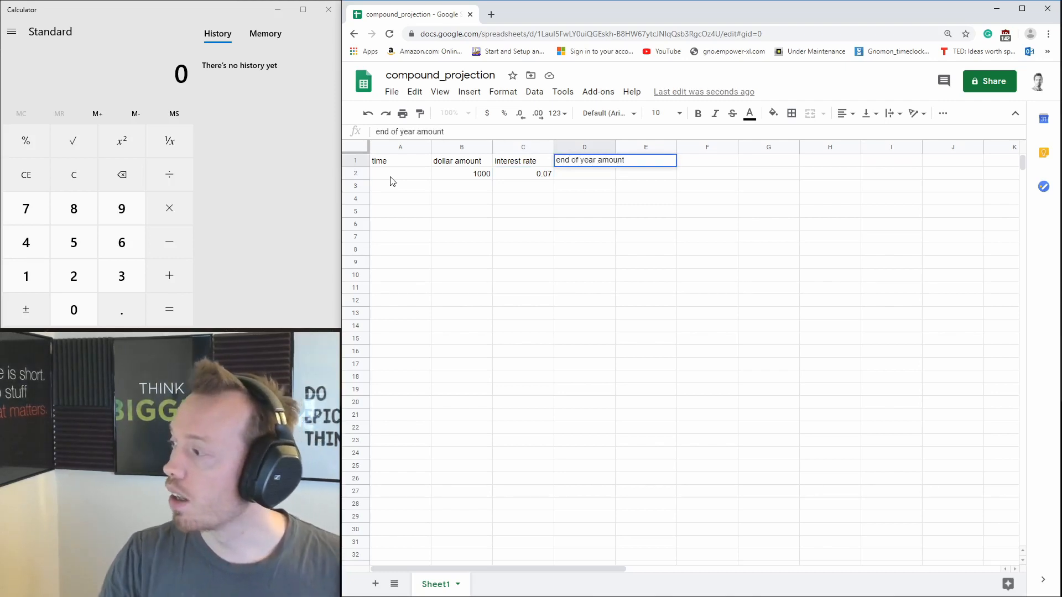
{"action": "key", "text": "Return"}
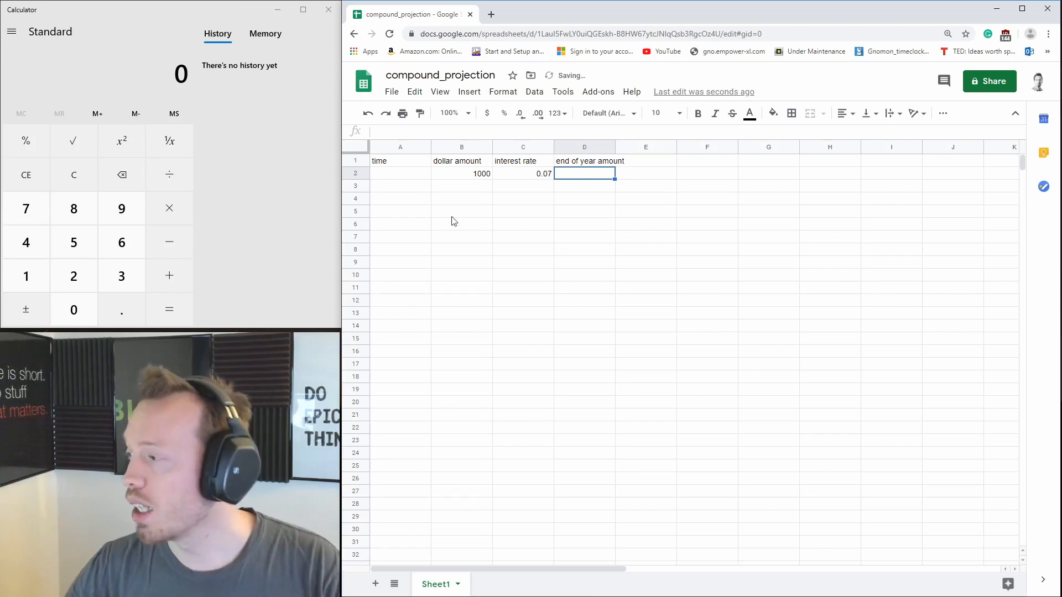
{"action": "left_click_drag", "start_coordinate": [618, 150], "coordinate": [671, 151]}
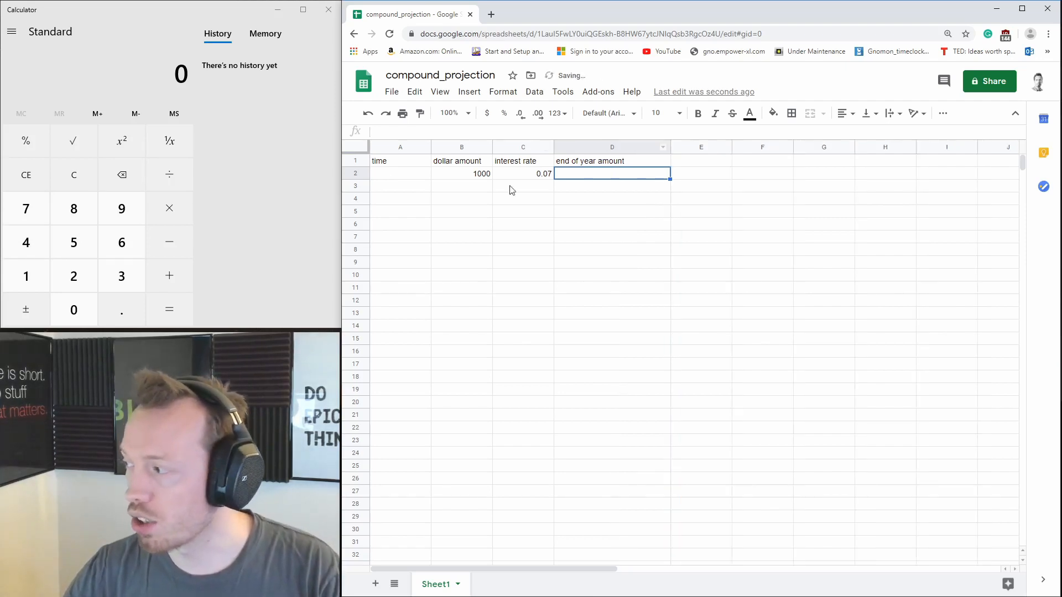
- Calculate the end of year amount in cell D2 with the formula =B2*(1+C2)
{"action": "left_click", "coordinate": [474, 179]}
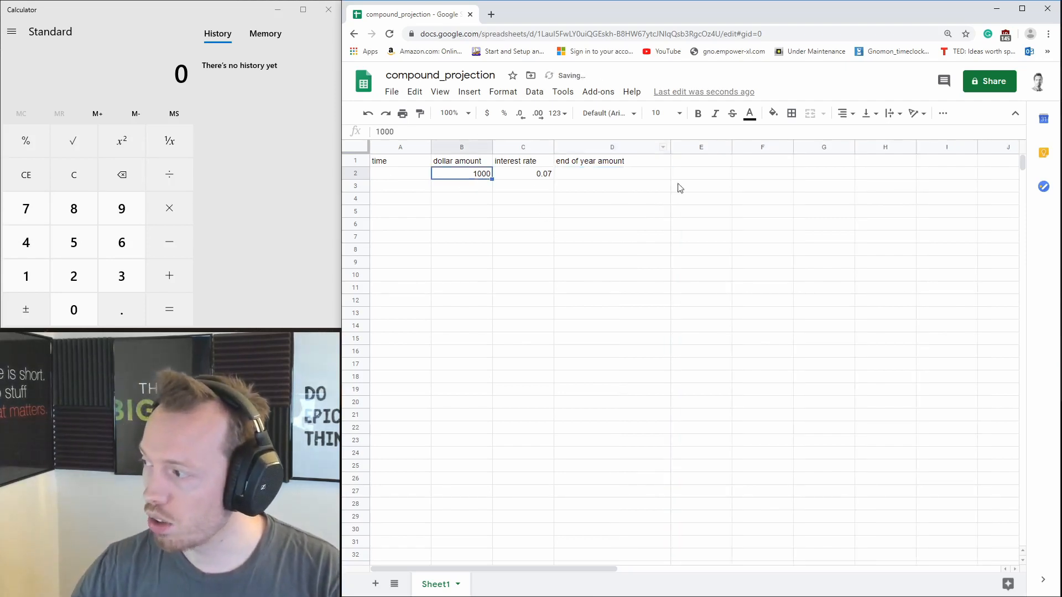
{"action": "left_click", "coordinate": [537, 178]}
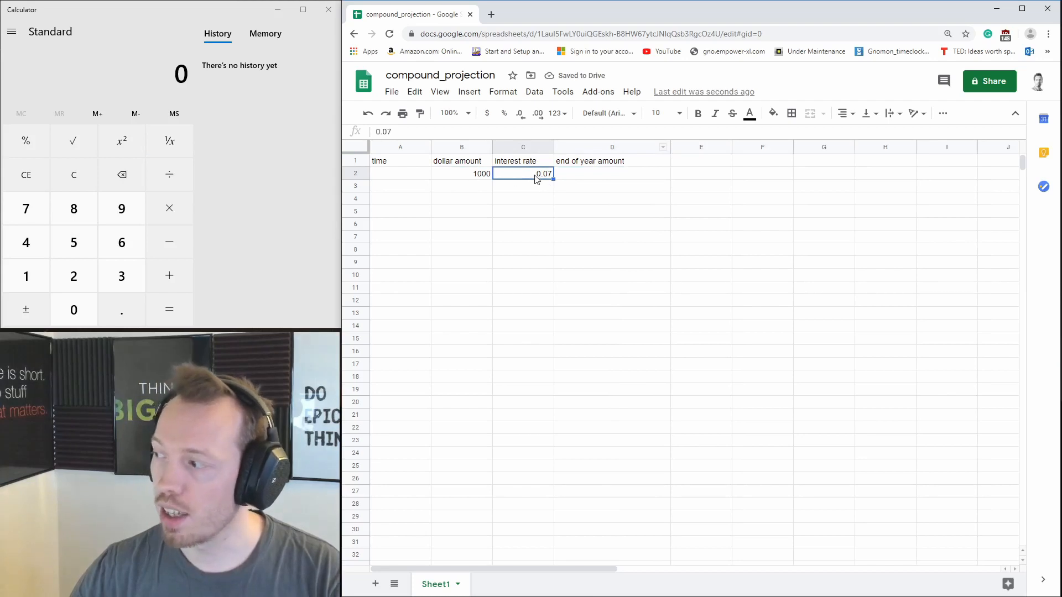
{"action": "left_click", "coordinate": [475, 183]}
{"action": "left_click", "coordinate": [589, 178]}
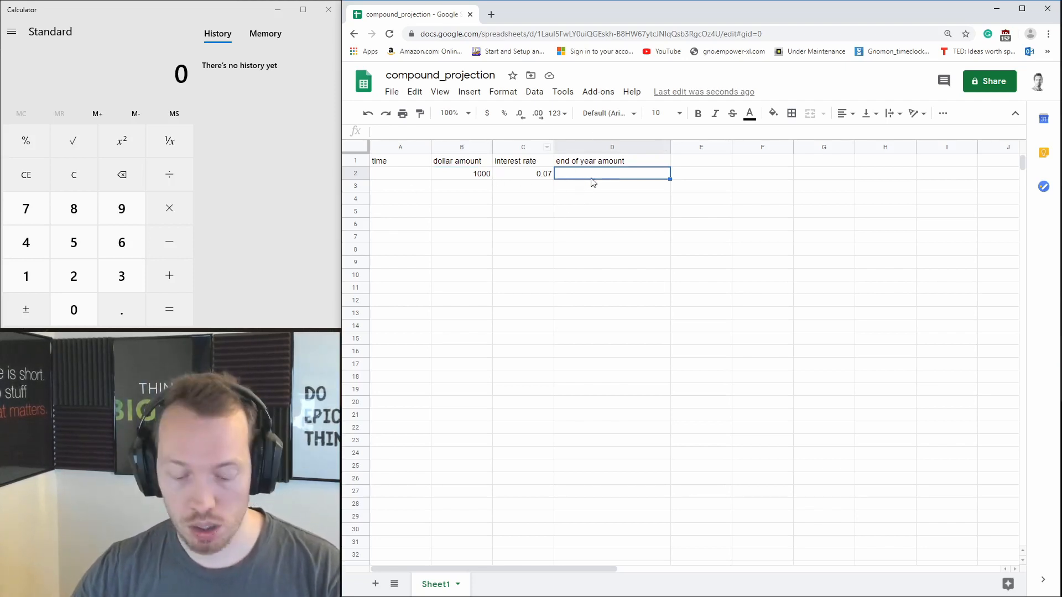
{"action": "type", "text": "="}
{"action": "left_click", "coordinate": [476, 178]}
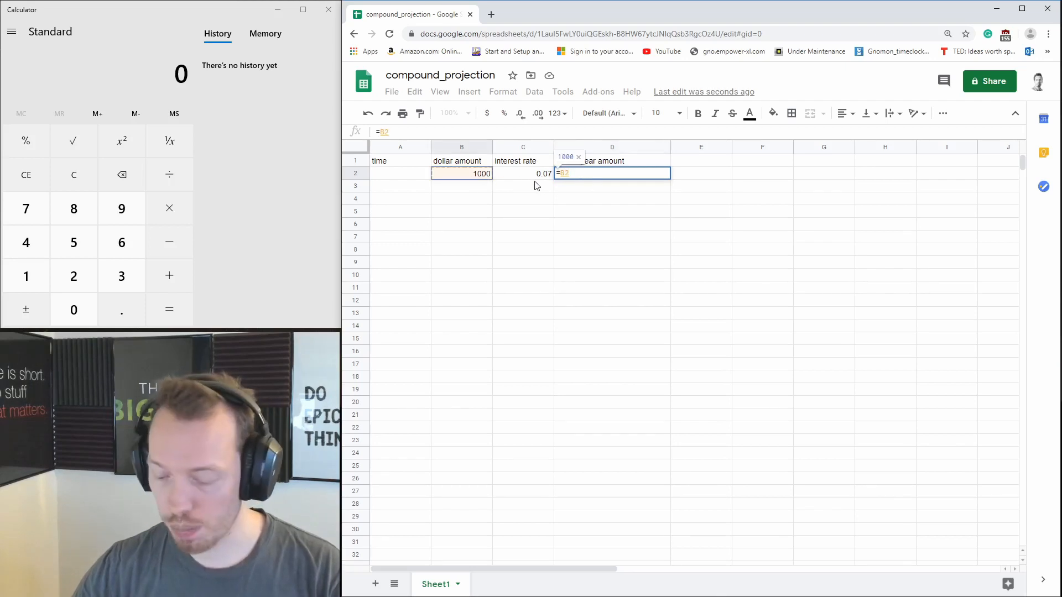
{"action": "type", "text": "*"}
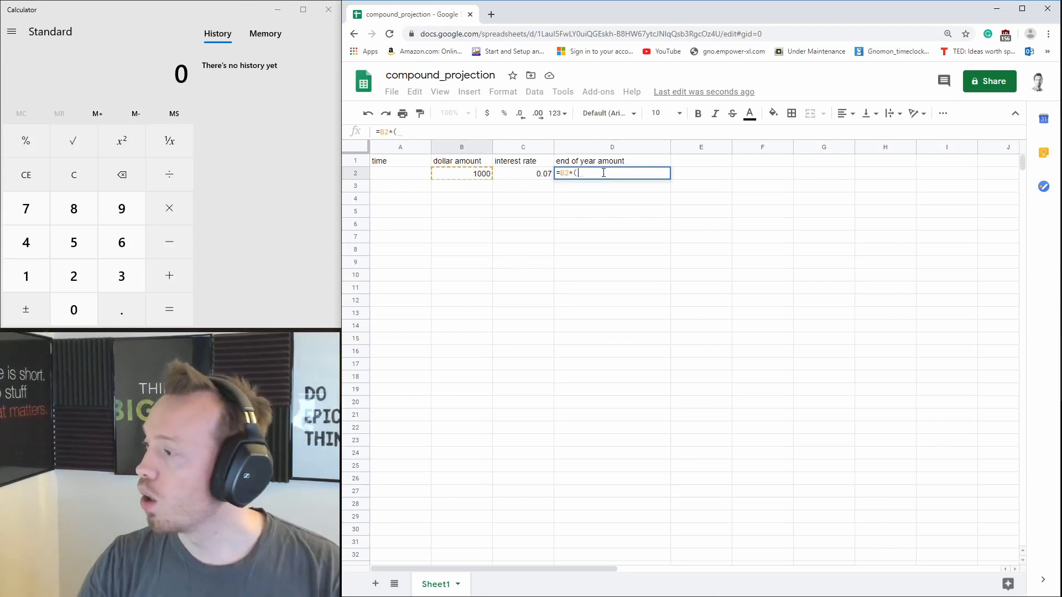
{"action": "type", "text": "(1+"}
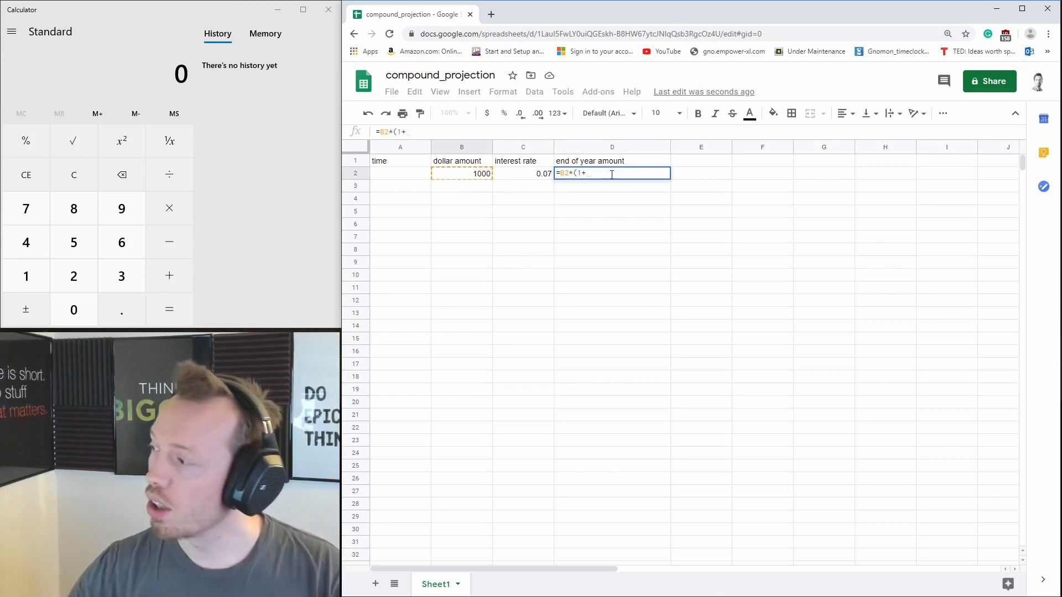
{"action": "left_click", "coordinate": [530, 176]}
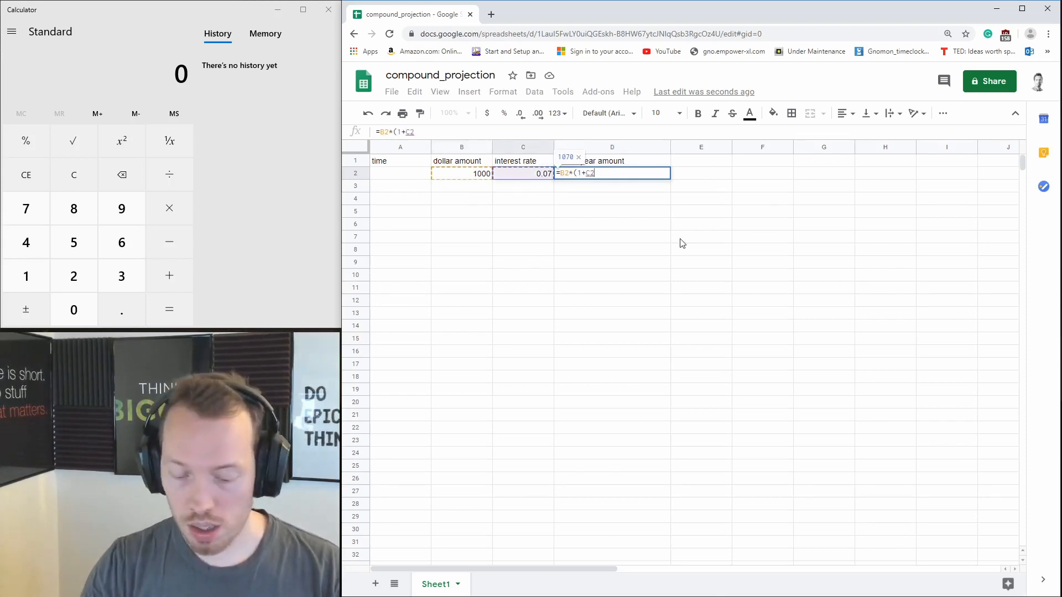
{"action": "type", "text": ")"}
{"action": "key", "text": "Return"}
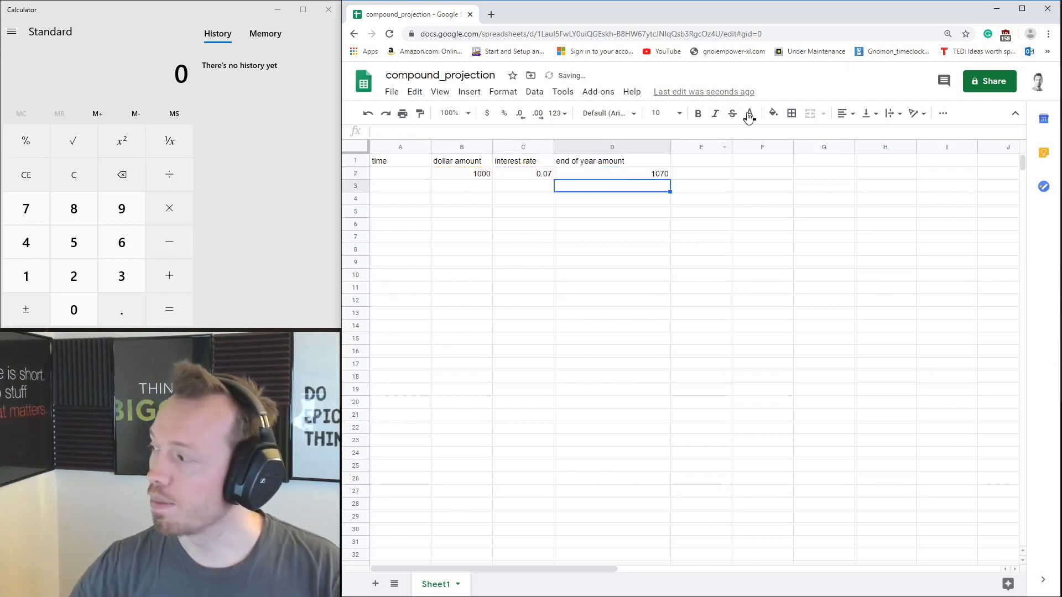
{"action": "left_click", "coordinate": [640, 176]}
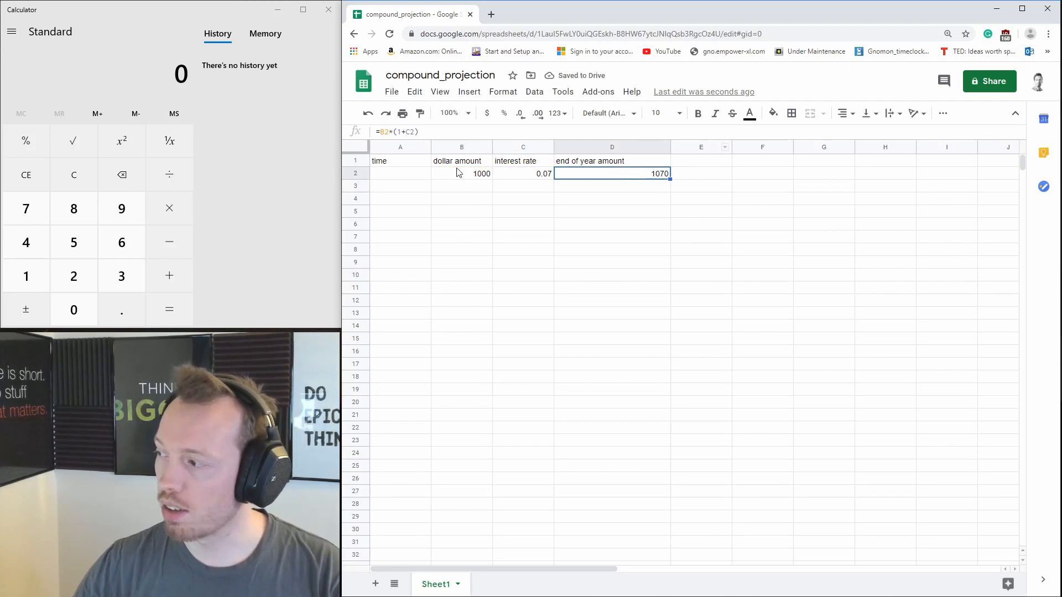
{"action": "left_click", "coordinate": [635, 190]}
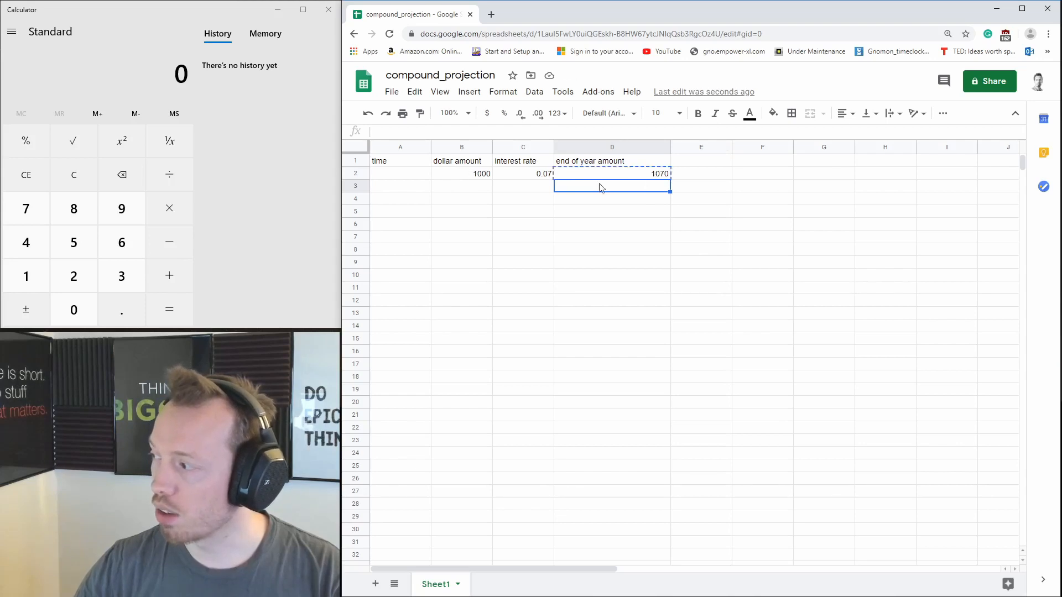
{"action": "key", "text": "Up"}
{"action": "key", "text": "Delete"}
{"action": "left_click", "coordinate": [480, 190]}
{"action": "key", "text": "ctrl+z"}
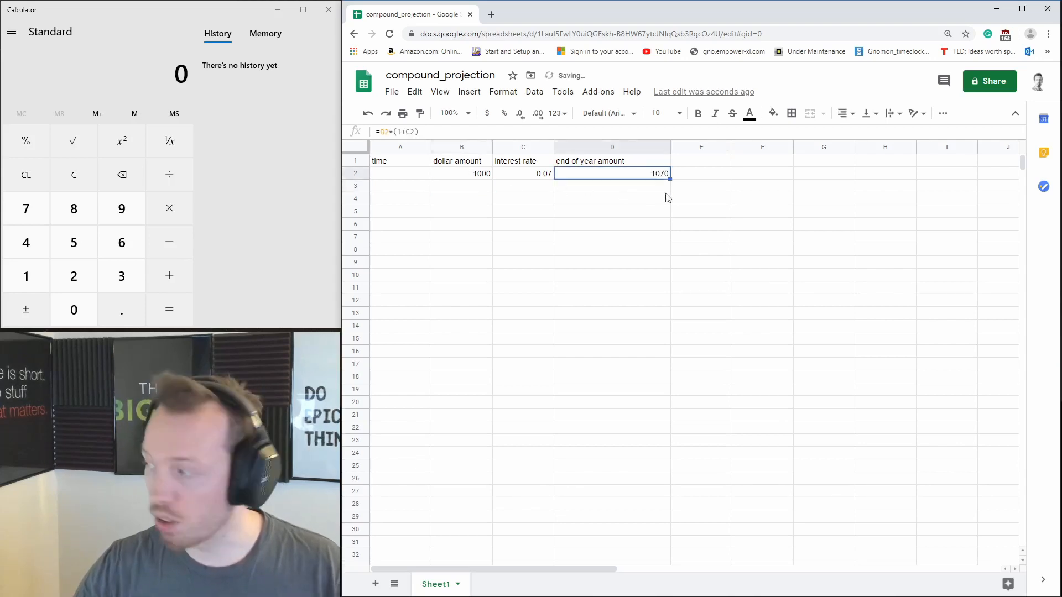
- Set cell B3 to reference the end of year amount in D2 as the second row's dollar amount
{"action": "left_click", "coordinate": [470, 191]}
{"action": "type", "text": "="}
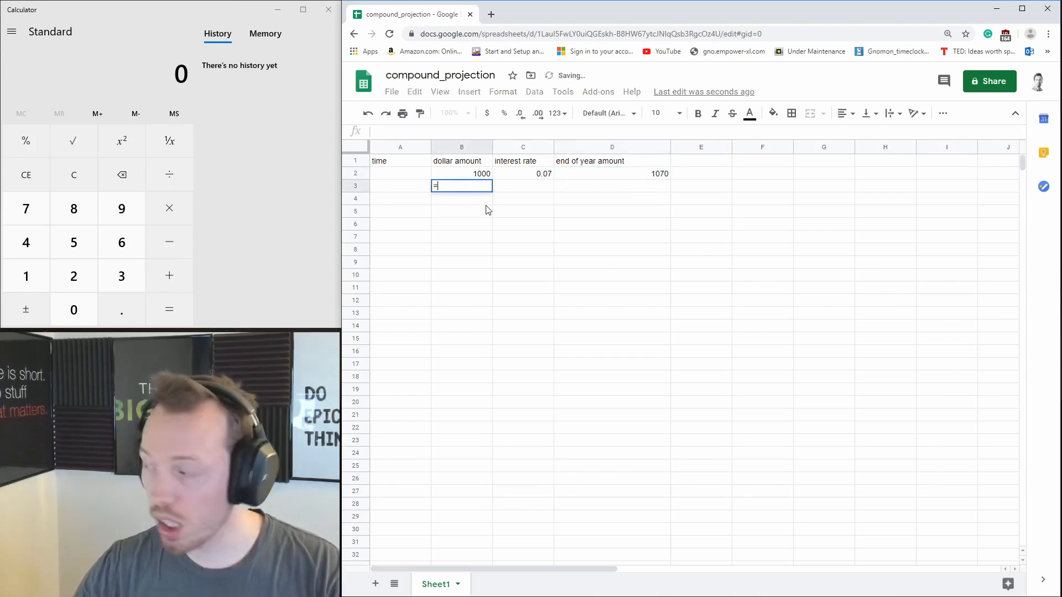
{"action": "left_click", "coordinate": [641, 175]}
{"action": "key", "text": "Return"}
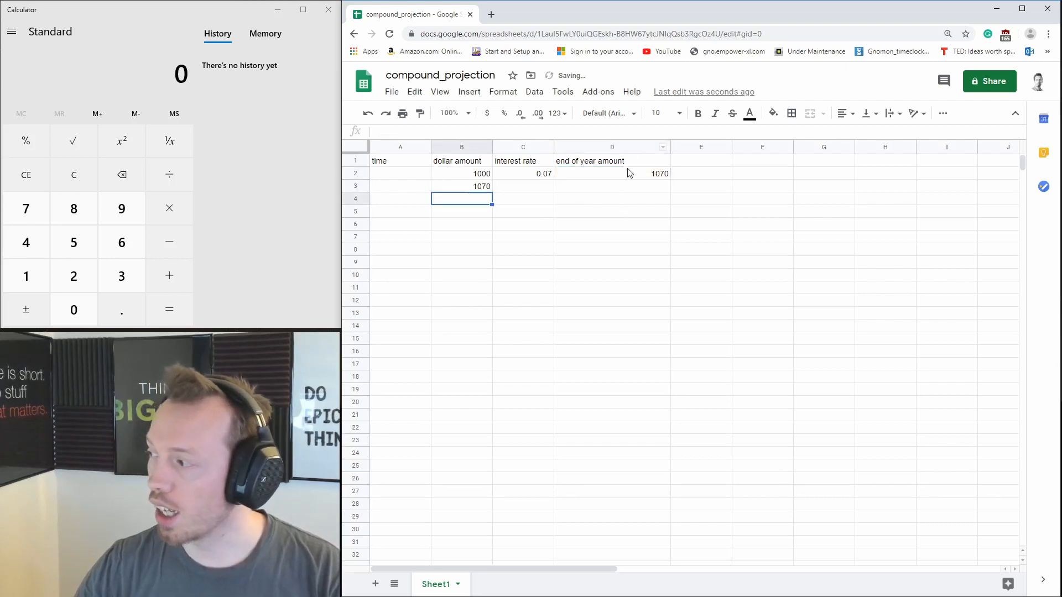
- Set cell C3 to reference the interest rate in C2
{"action": "left_click", "coordinate": [535, 174]}
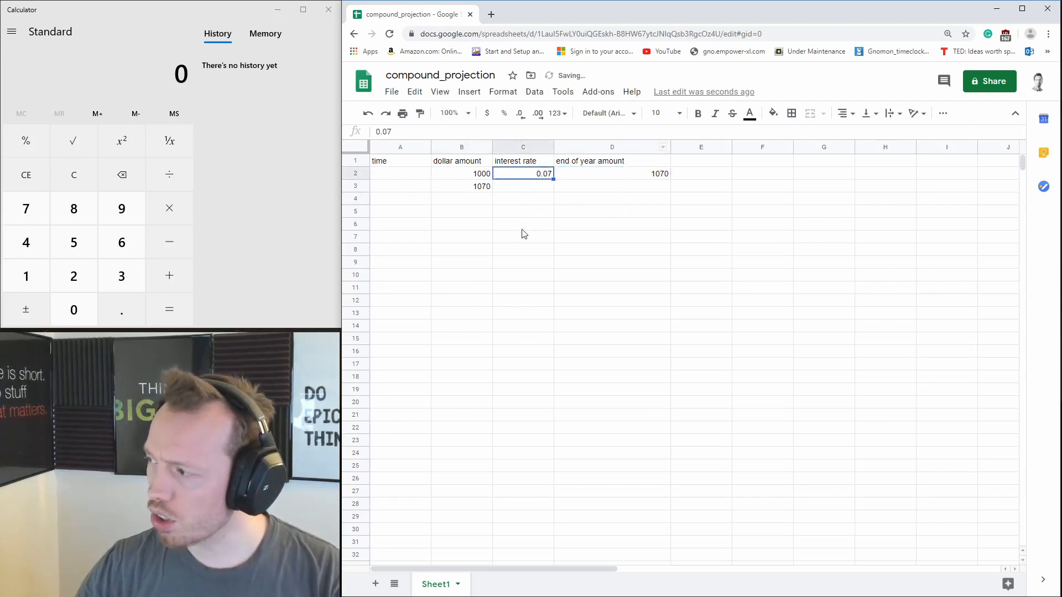
{"action": "left_click", "coordinate": [539, 189]}
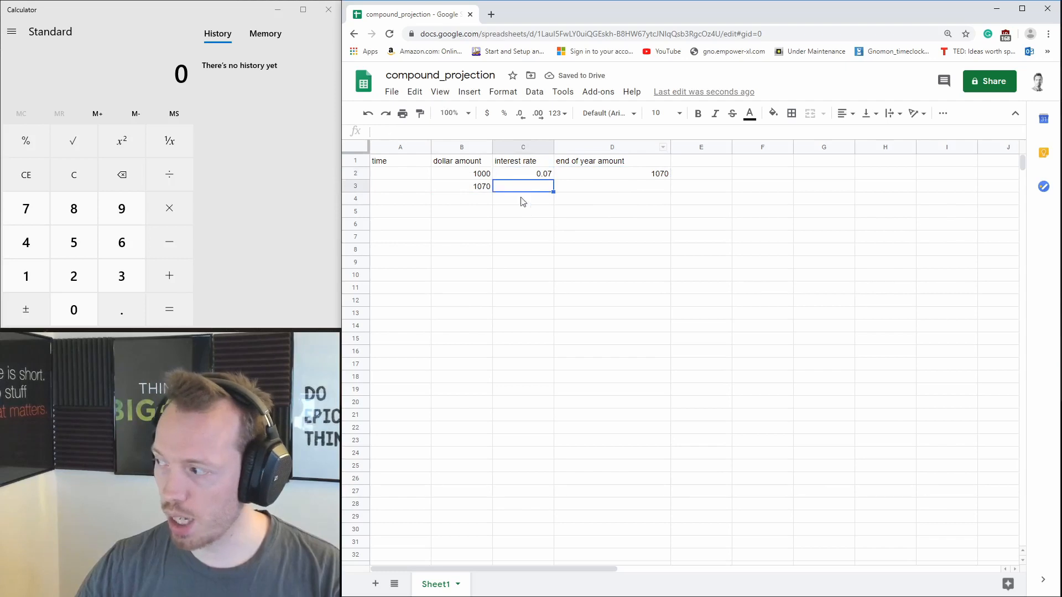
{"action": "type", "text": "="}
{"action": "left_click", "coordinate": [517, 175]}
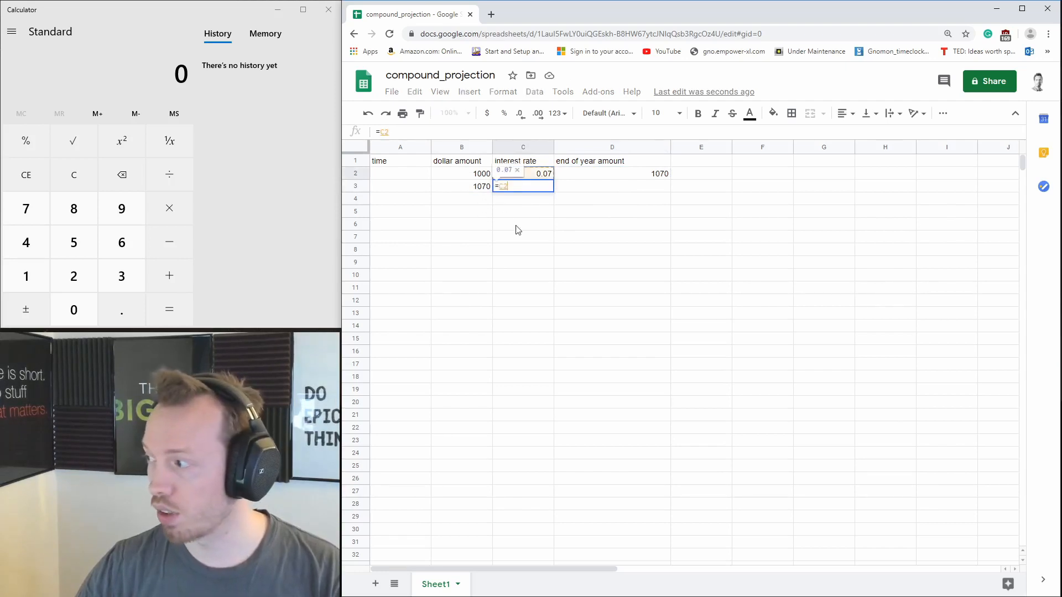
{"action": "key", "text": "Return"}
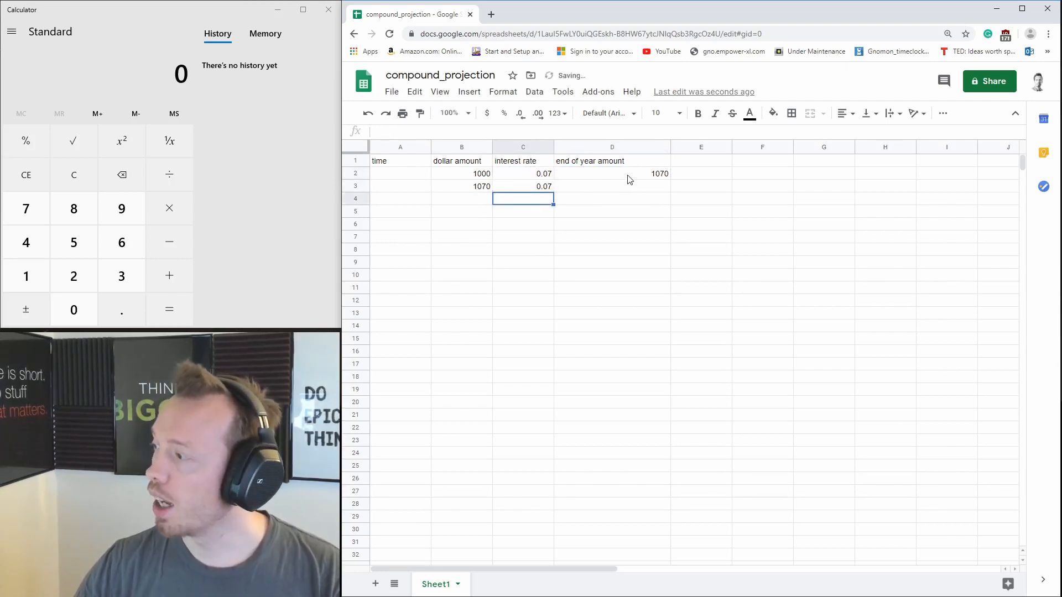
- Copy the end of year amount formula from D2 down into D3
{"action": "left_click", "coordinate": [609, 176]}
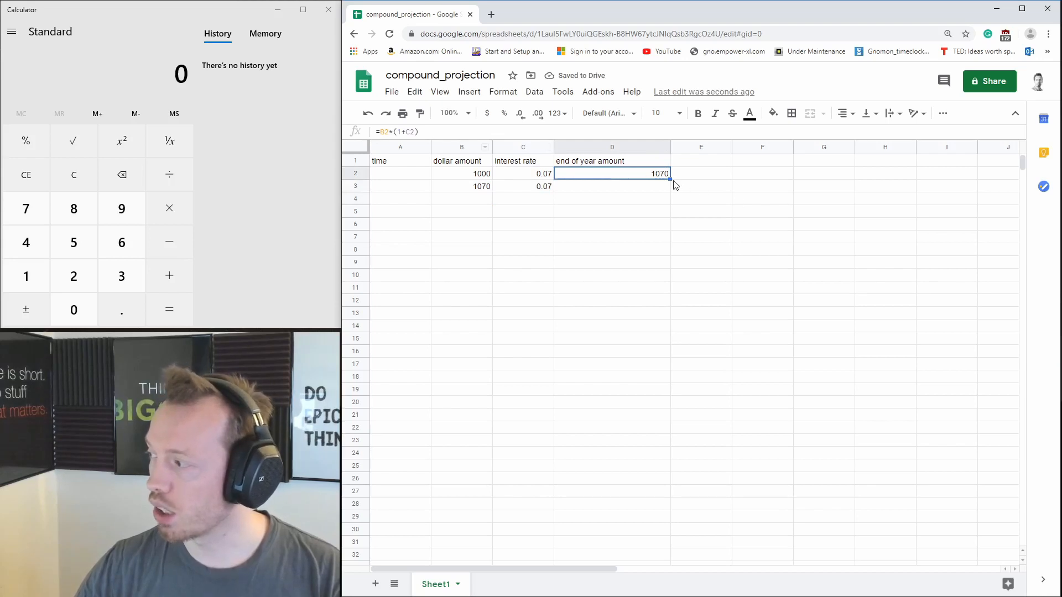
{"action": "left_click_drag", "start_coordinate": [669, 178], "coordinate": [672, 190]}
{"action": "left_click", "coordinate": [641, 187]}
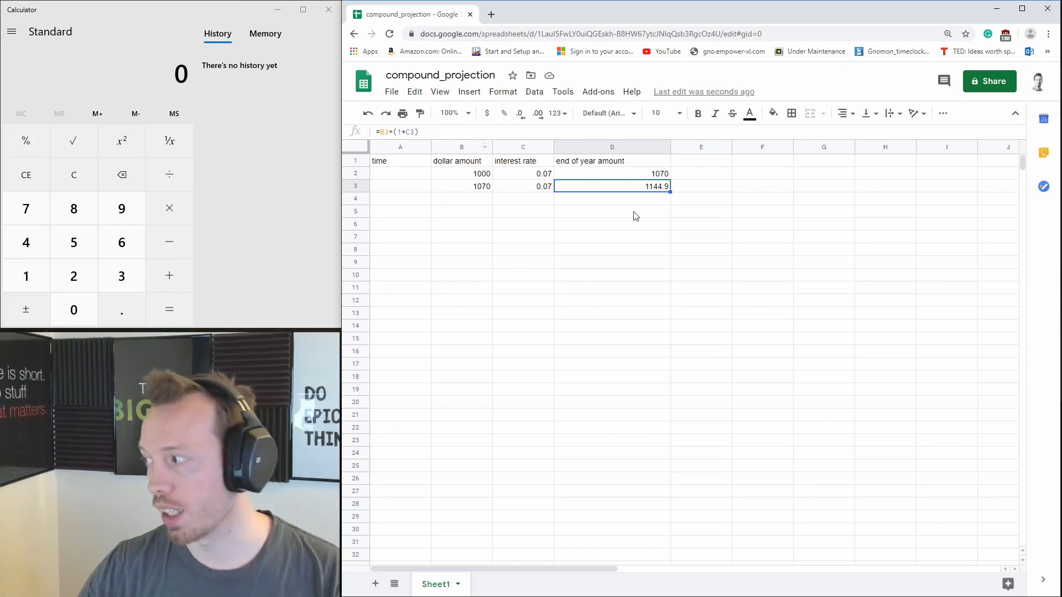
{"action": "left_click", "coordinate": [657, 201]}
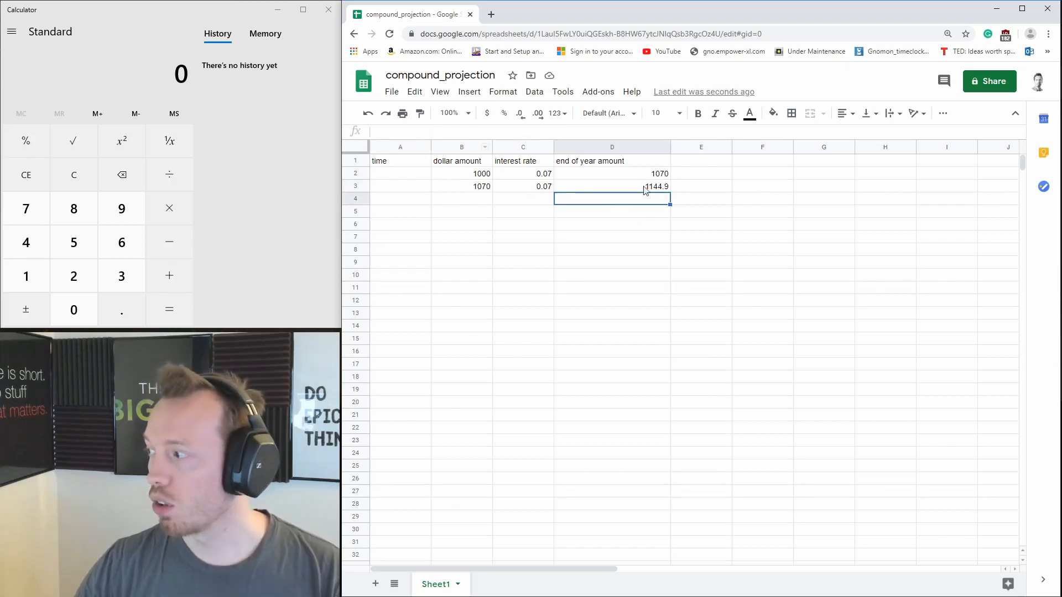
- Format the starting amount in B2 as currency and fill the row 3 formulas down through row 30
{"action": "left_click", "coordinate": [476, 176]}
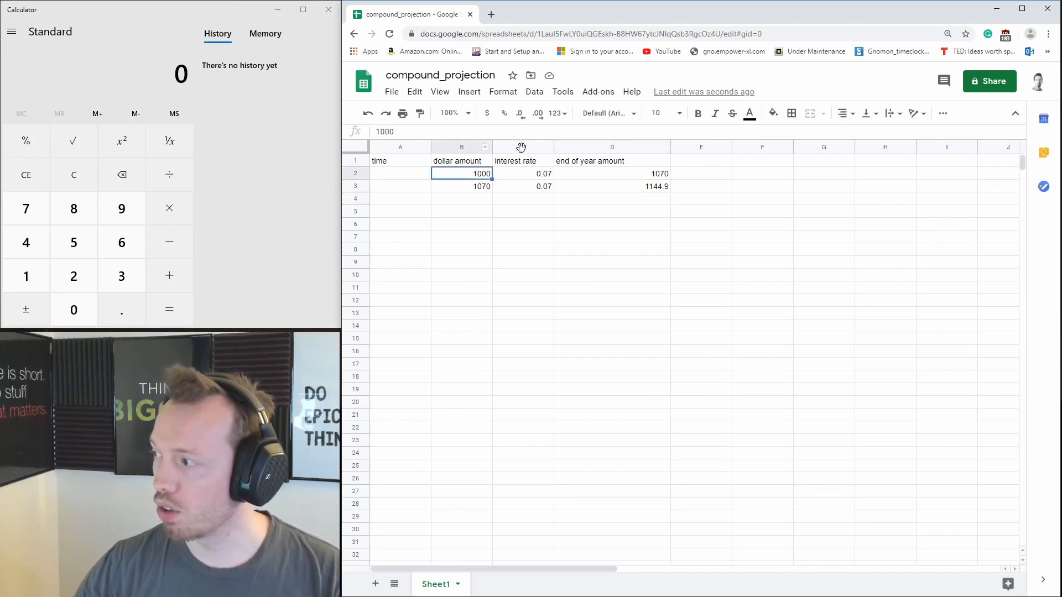
{"action": "left_click", "coordinate": [487, 113]}
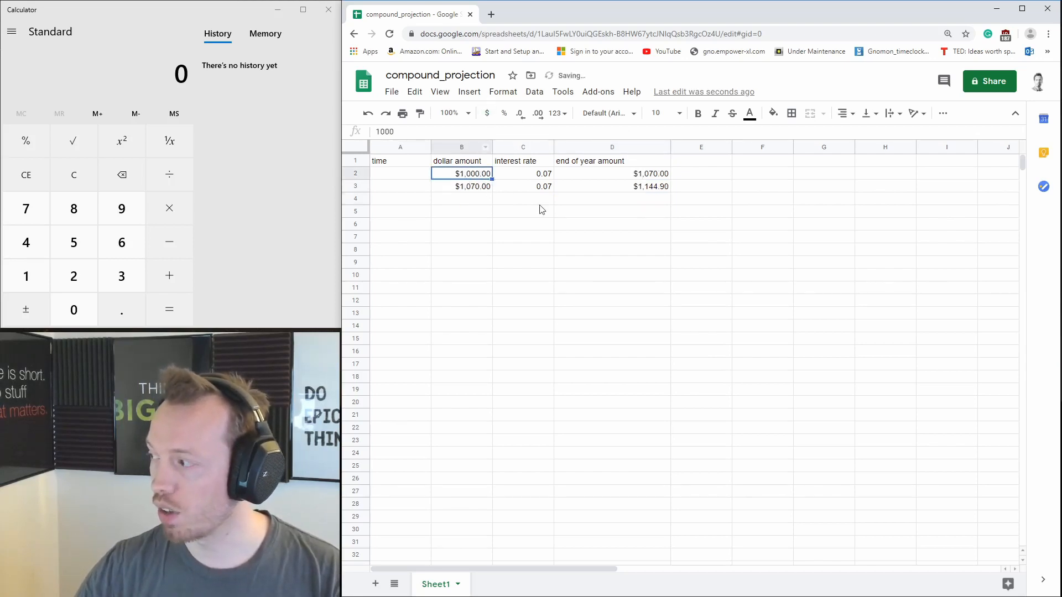
{"action": "left_click", "coordinate": [479, 187]}
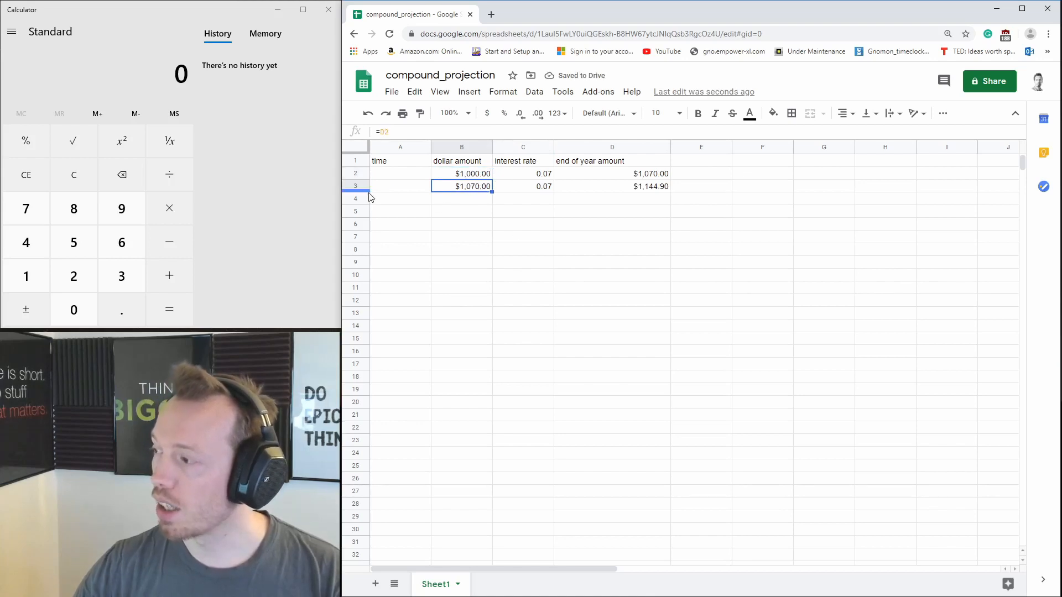
{"action": "left_click_drag", "start_coordinate": [407, 190], "coordinate": [668, 532]}
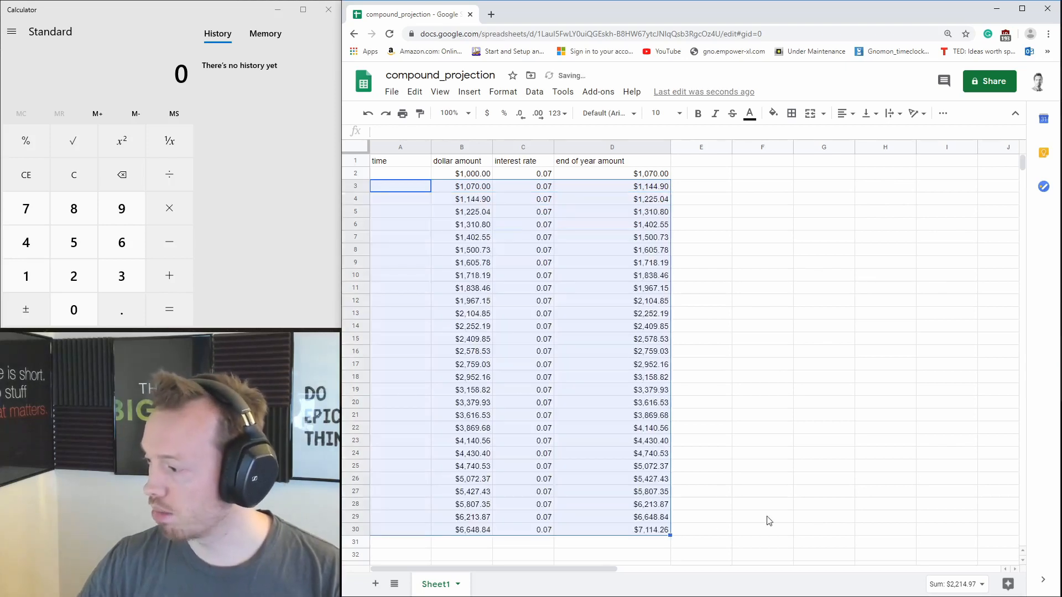
{"action": "left_click", "coordinate": [476, 176]}
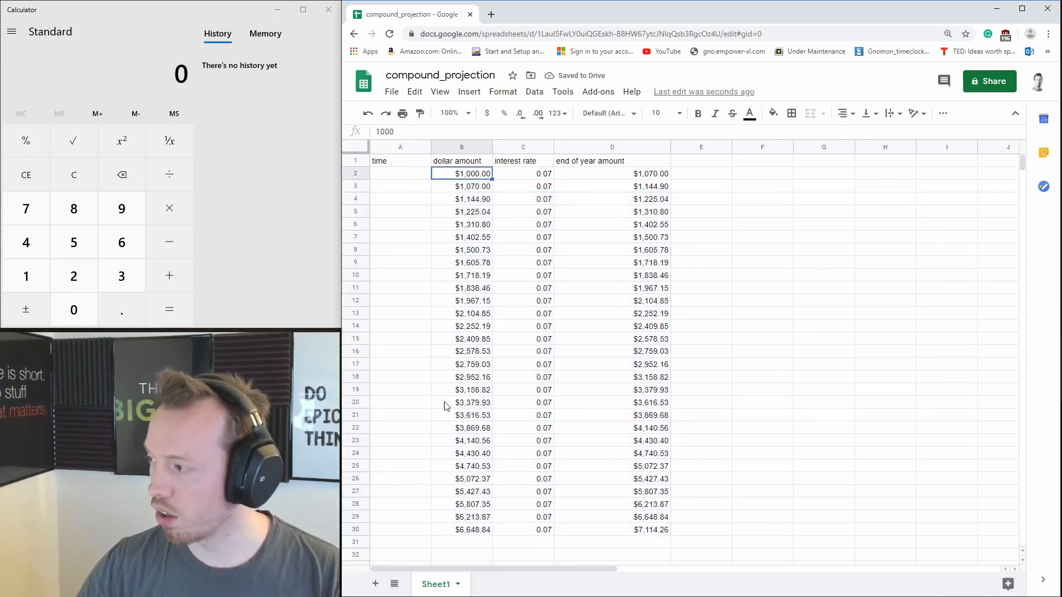
- Start the time column with 1 in A2 and the formula =A2+1 in A3
{"action": "left_click", "coordinate": [397, 175]}
{"action": "type", "text": "1"}
{"action": "key", "text": "Return"}
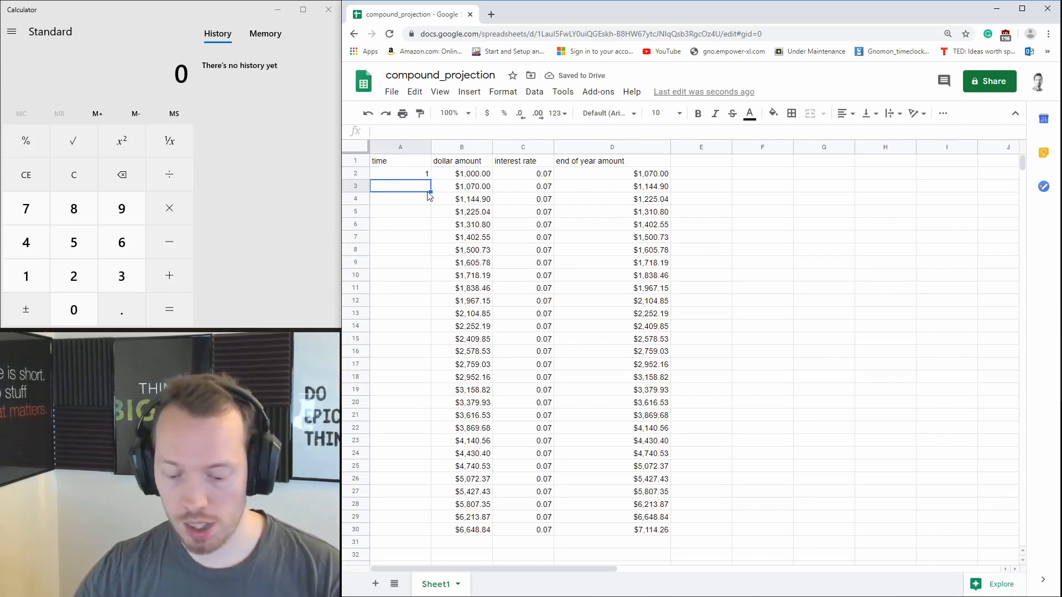
{"action": "type", "text": "="}
{"action": "left_click", "coordinate": [408, 173]}
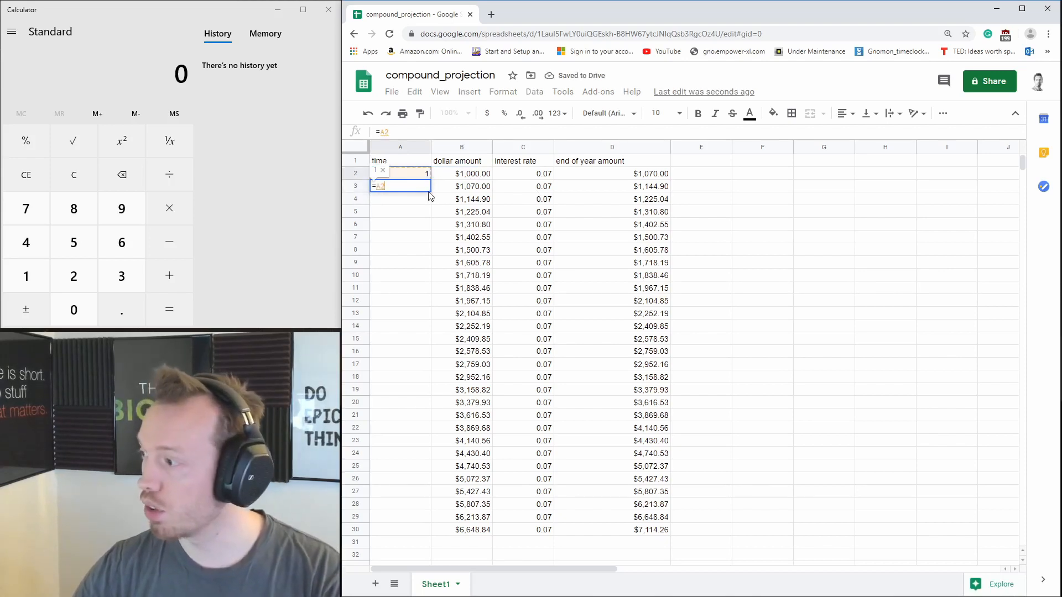
{"action": "type", "text": "+1"}
{"action": "key", "text": "Return"}
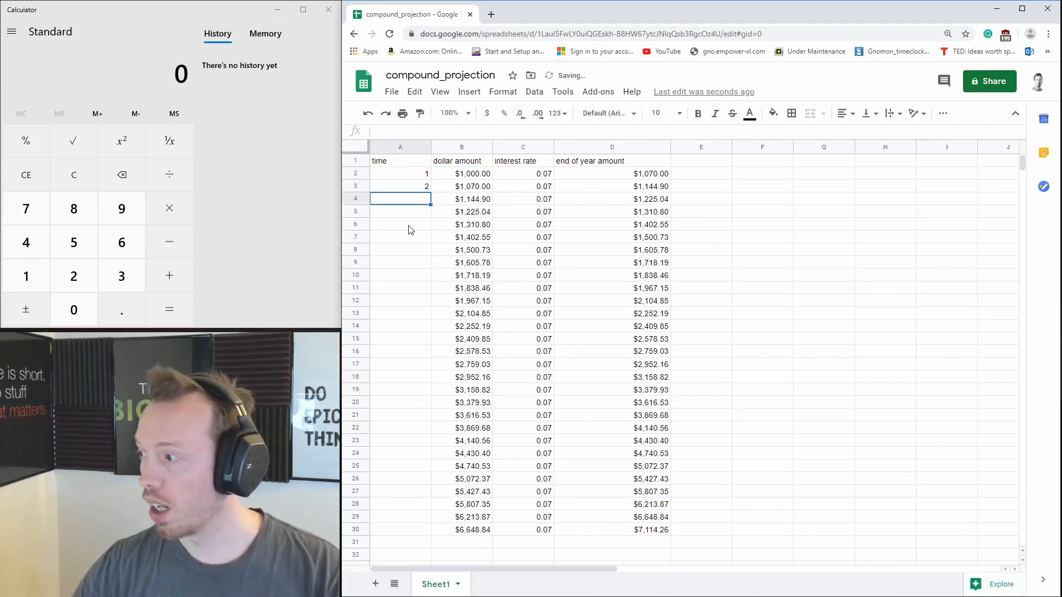
- Fill the time formula from A3 down through A31
{"action": "key", "text": "Down"}
{"action": "key", "text": "Down"}
{"action": "left_click", "coordinate": [427, 187]}
{"action": "left_click_drag", "start_coordinate": [431, 192], "coordinate": [431, 545]}
- Extend the dollar amount, interest rate and end of year amount formulas from row 30 into row 31
{"action": "left_click", "coordinate": [471, 532]}
{"action": "left_click_drag", "start_coordinate": [492, 534], "coordinate": [554, 545]}
{"action": "left_click", "coordinate": [550, 532]}
{"action": "left_click", "coordinate": [663, 532]}
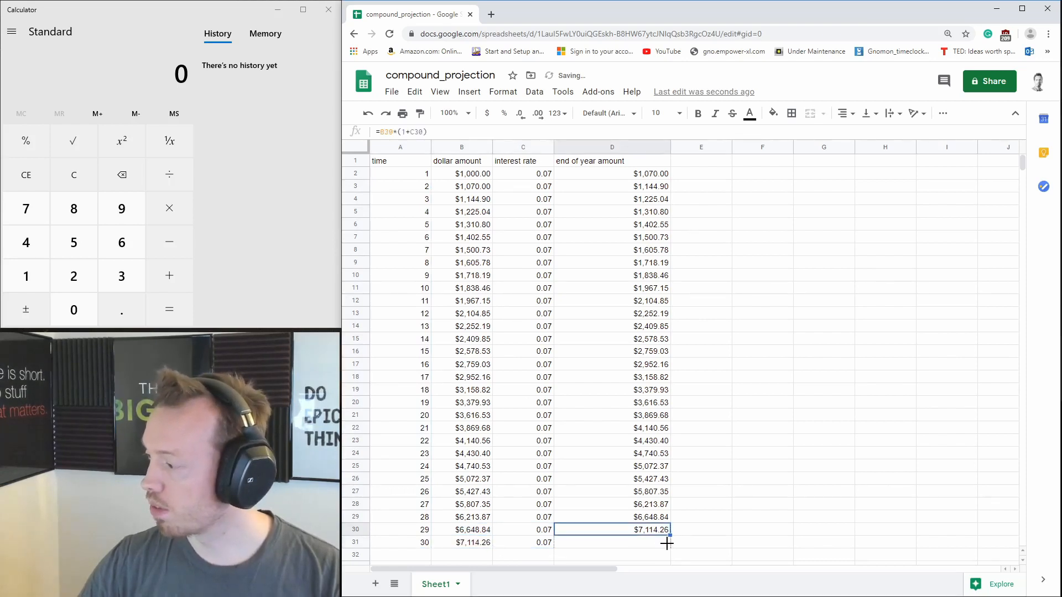
{"action": "left_click_drag", "start_coordinate": [667, 544], "coordinate": [668, 547]}
- Examine the inputs and formulas in rows 2 and 3 to trace how each year-end amount carries into the following year
{"action": "left_click", "coordinate": [470, 170]}
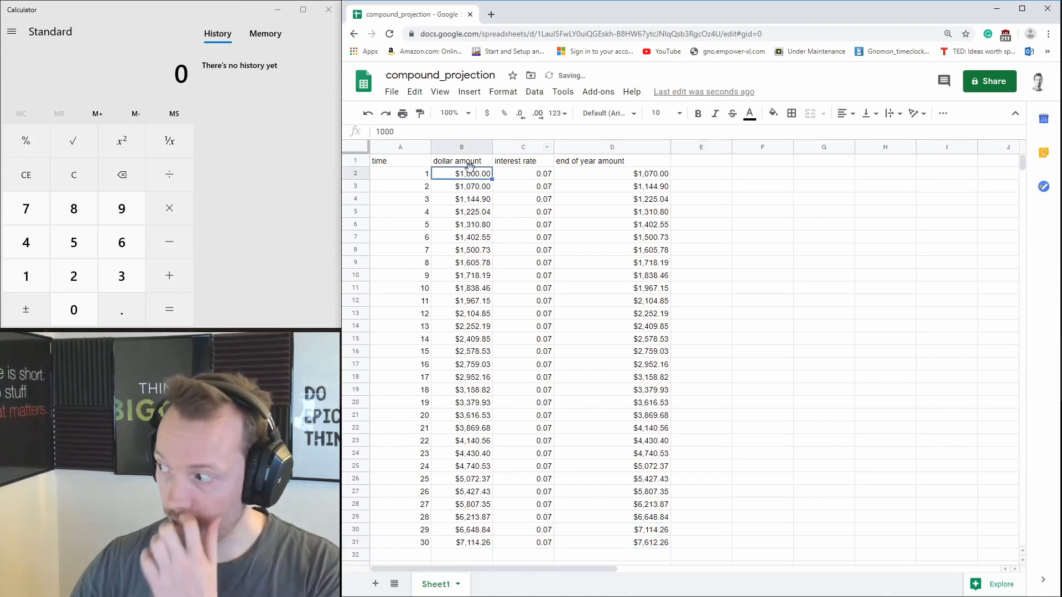
{"action": "left_click", "coordinate": [645, 175]}
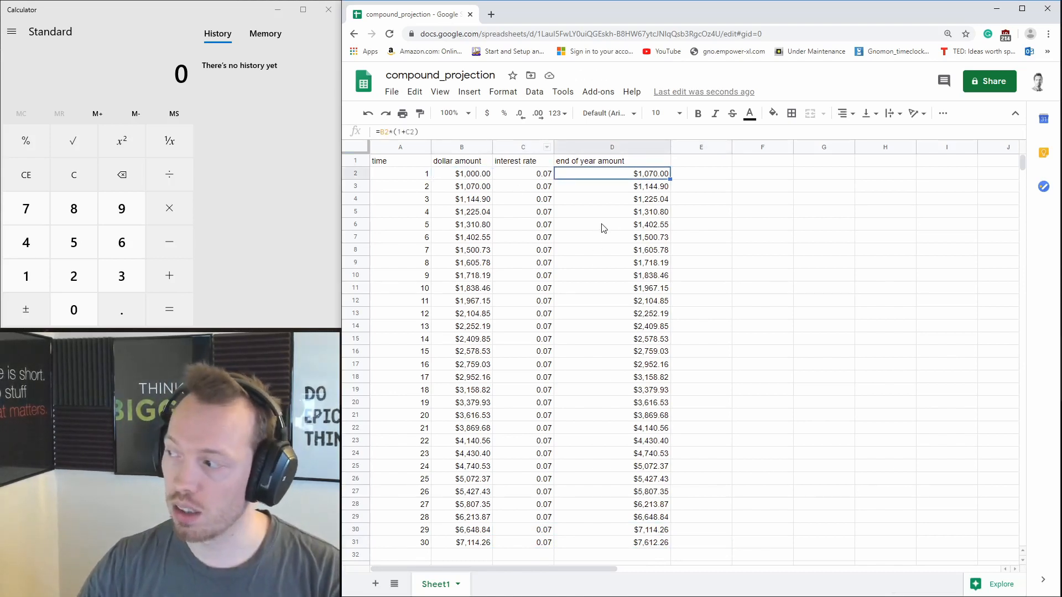
{"action": "left_click", "coordinate": [531, 176]}
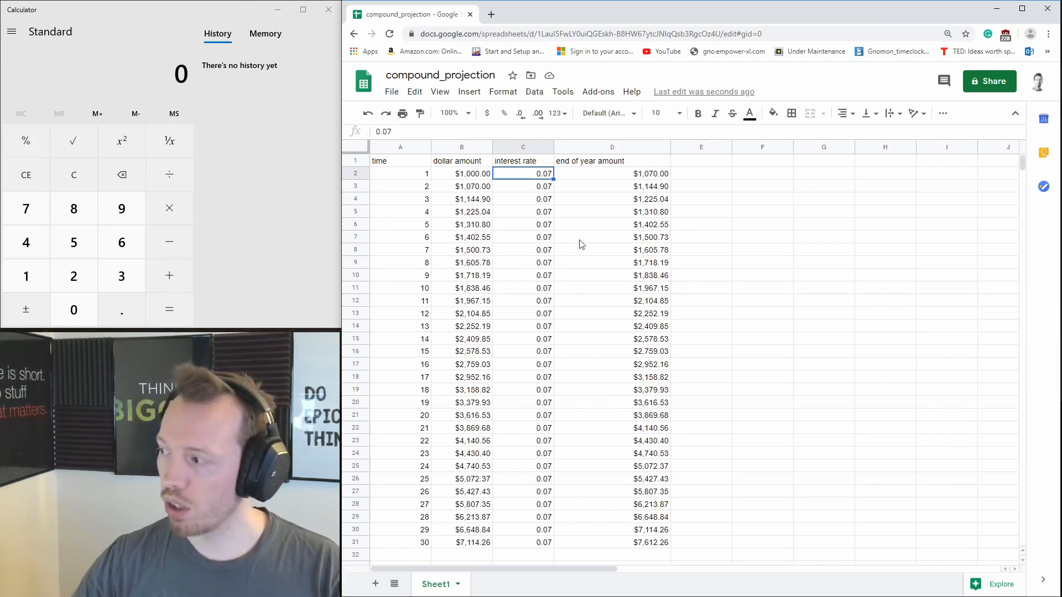
{"action": "left_click", "coordinate": [474, 175]}
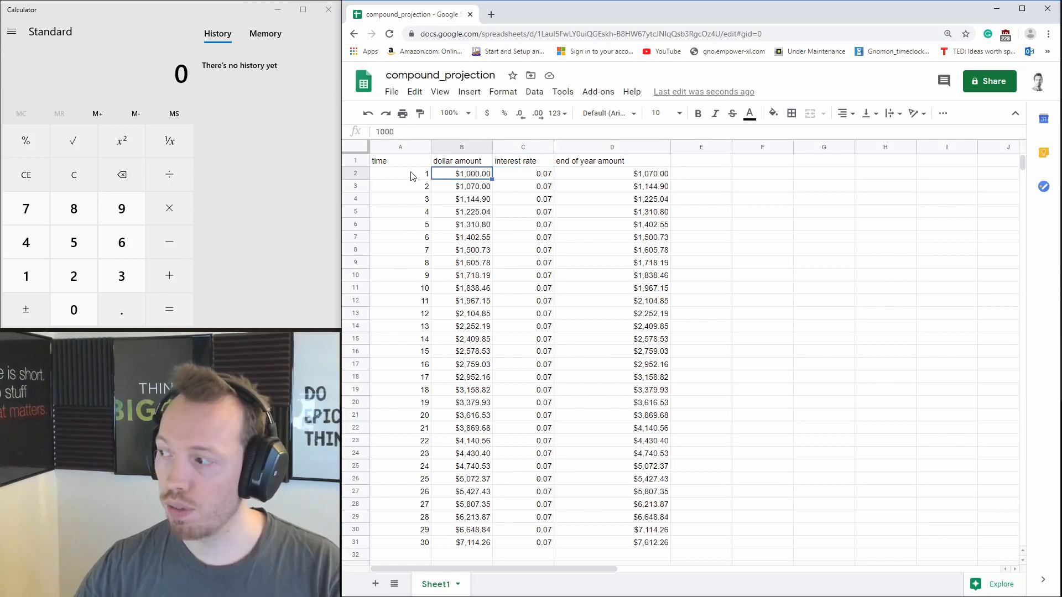
{"action": "left_click", "coordinate": [411, 176]}
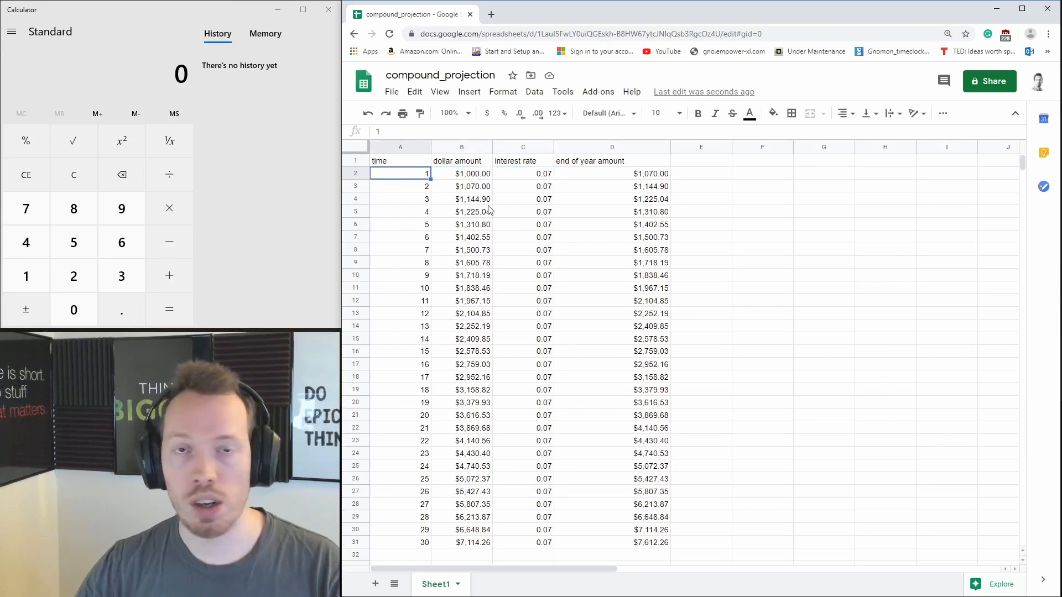
{"action": "left_click", "coordinate": [476, 176]}
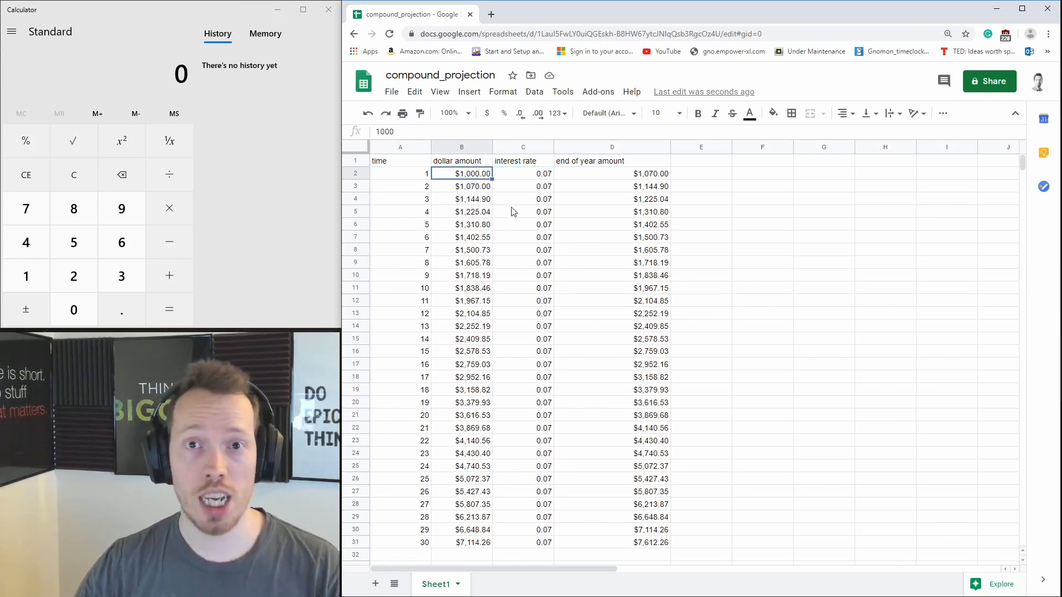
{"action": "left_click", "coordinate": [546, 175]}
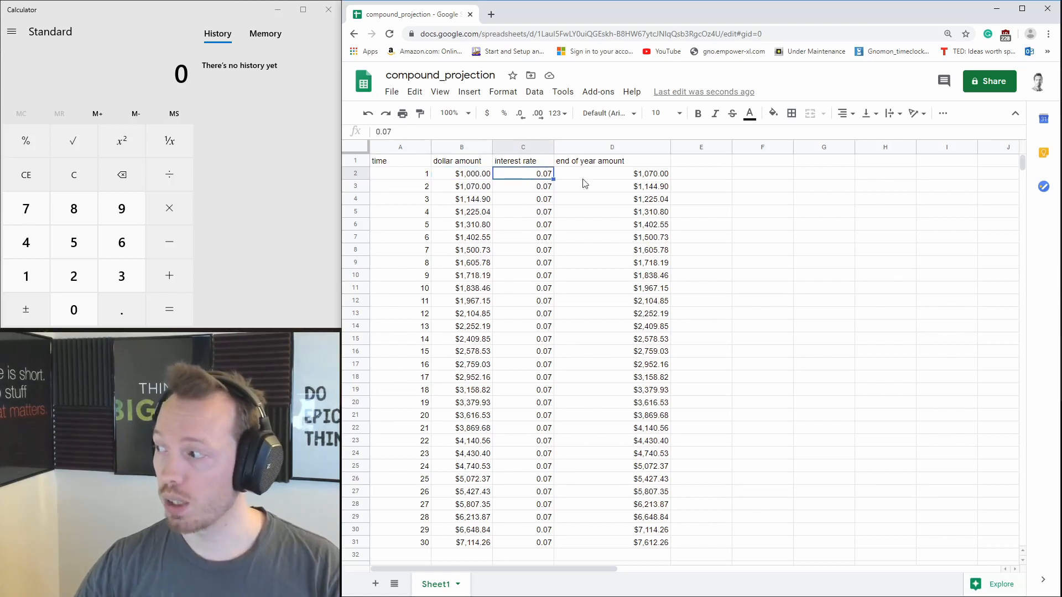
{"action": "left_click", "coordinate": [621, 177]}
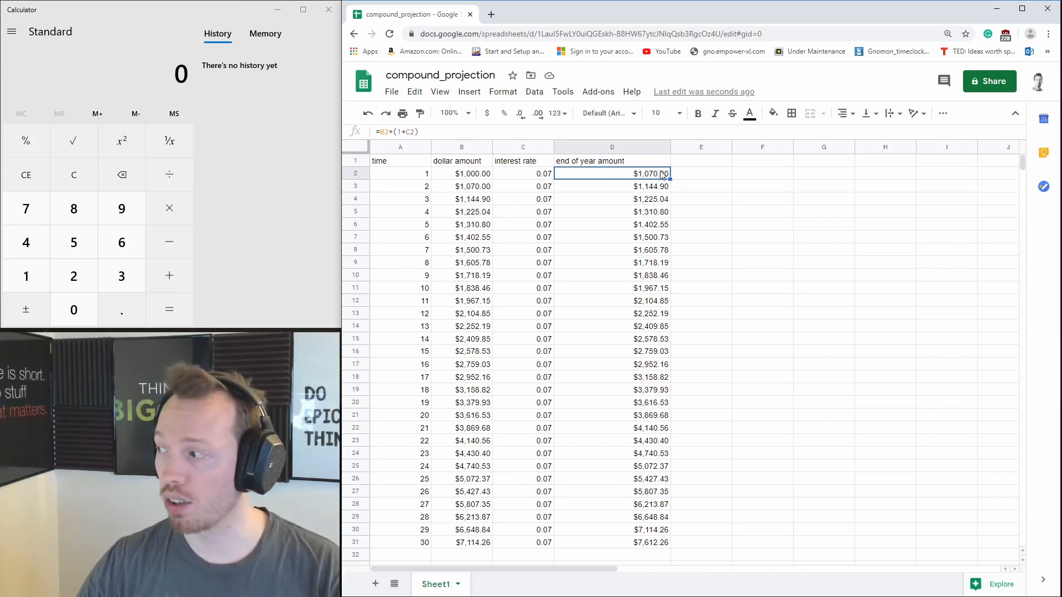
{"action": "left_click", "coordinate": [462, 187]}
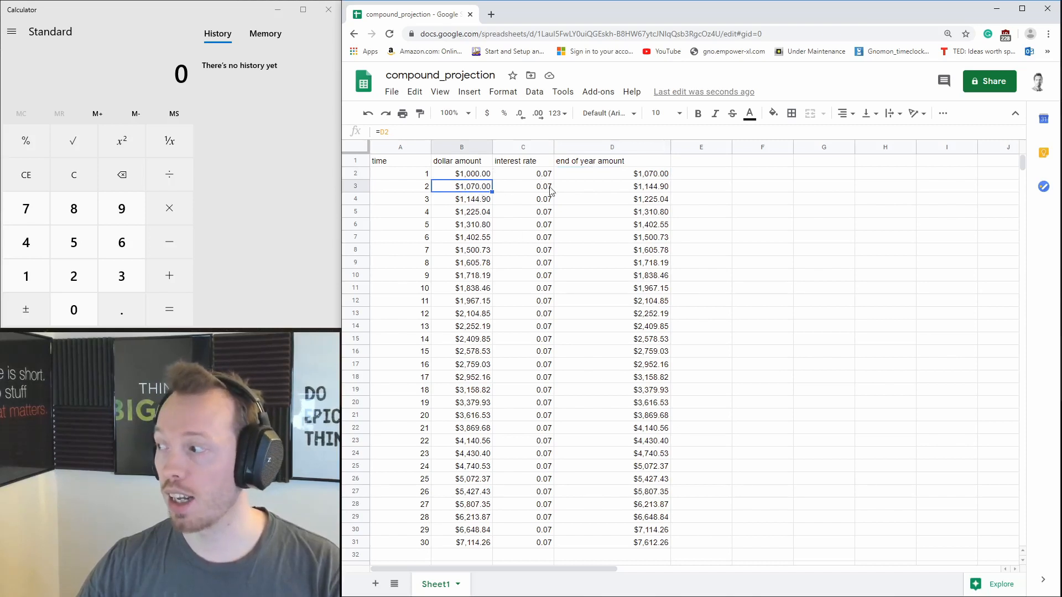
{"action": "left_click", "coordinate": [632, 191]}
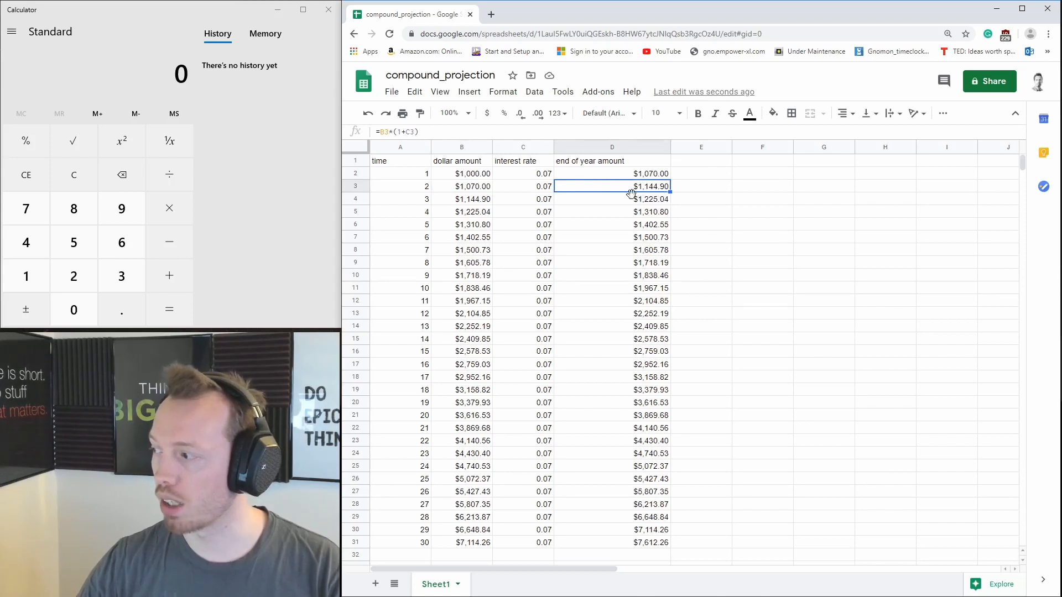
- Calculate the first year's interest earned in E2 with the formula =D2-B2
{"action": "left_click", "coordinate": [714, 176]}
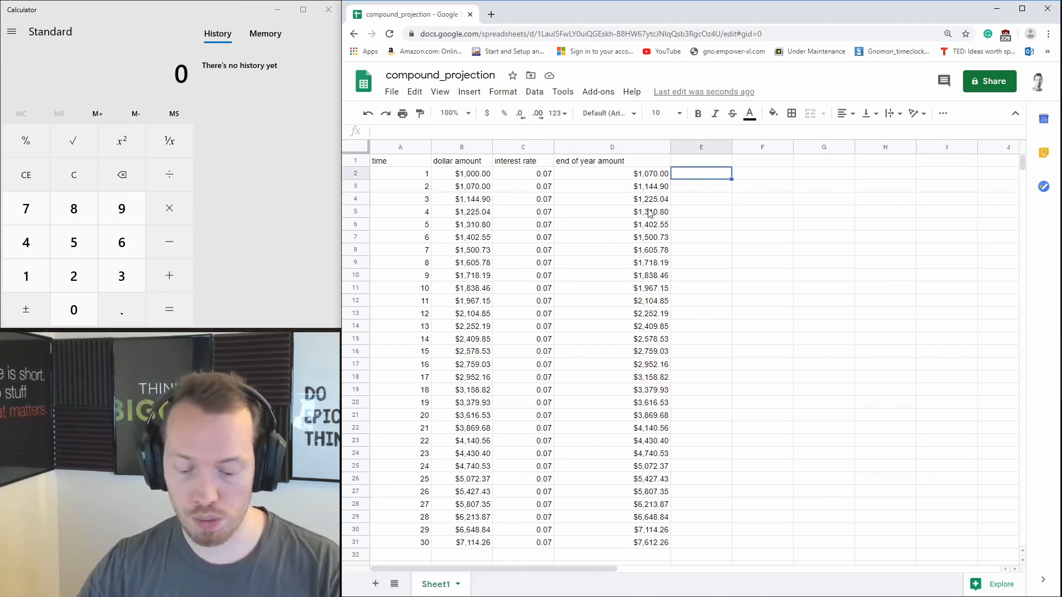
{"action": "type", "text": "="}
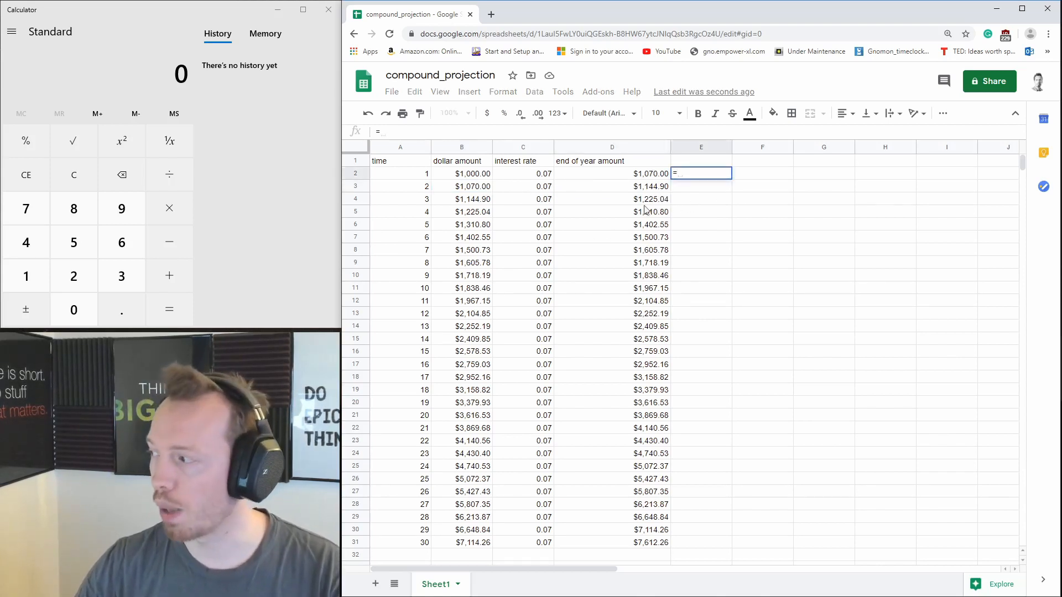
{"action": "left_click", "coordinate": [649, 174]}
{"action": "type", "text": "-"}
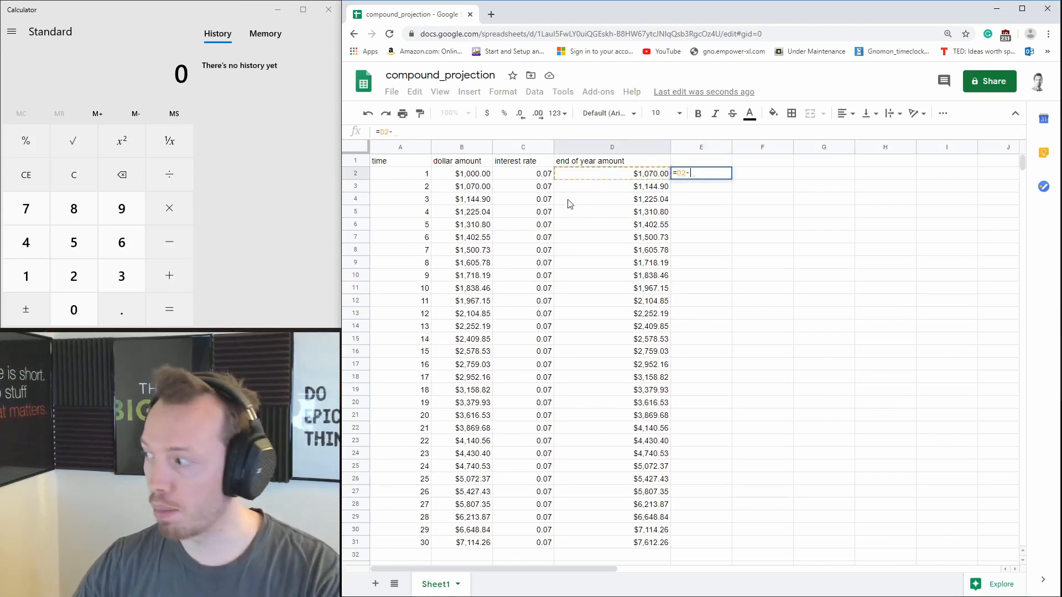
{"action": "left_click", "coordinate": [470, 175]}
{"action": "key", "text": "Return"}
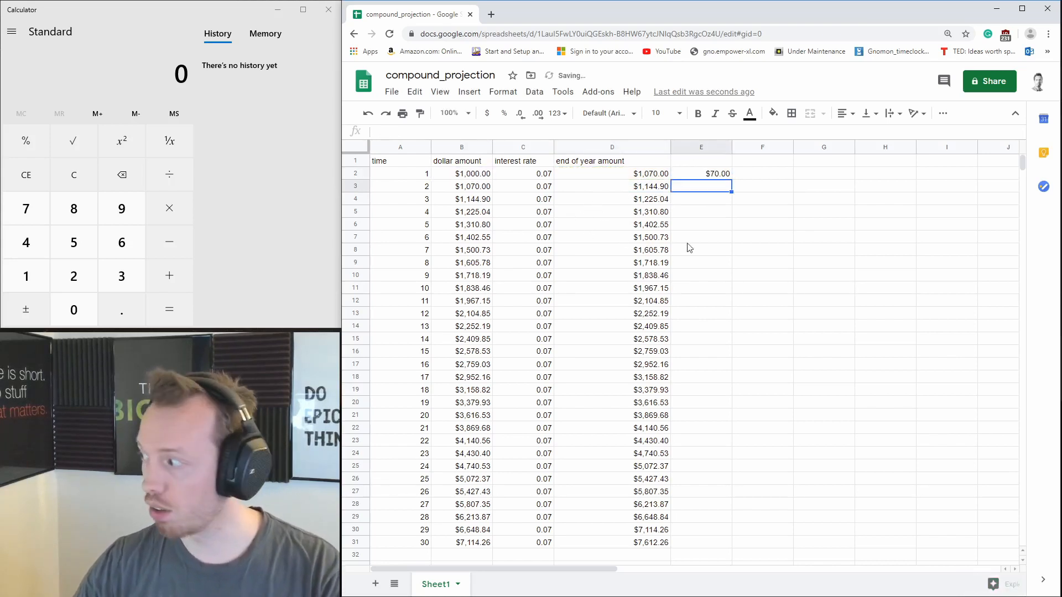
- Fill the yearly interest formula from E2 down through E31 and check the year 30 row
{"action": "left_click", "coordinate": [754, 190]}
{"action": "left_click", "coordinate": [713, 176]}
{"action": "left_click_drag", "start_coordinate": [732, 180], "coordinate": [719, 545]}
{"action": "left_click", "coordinate": [789, 543]}
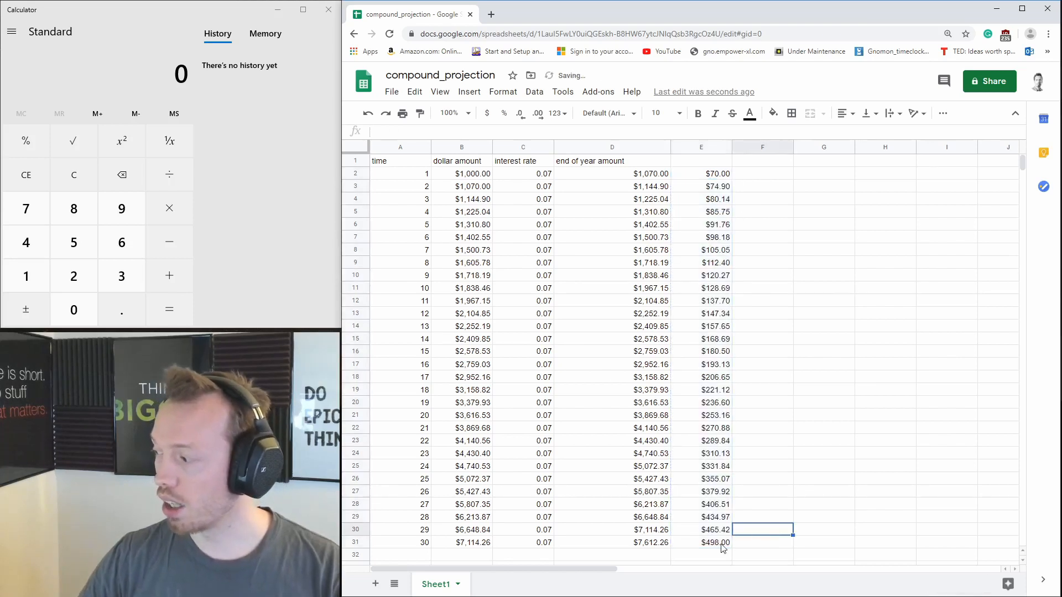
{"action": "left_click", "coordinate": [713, 545]}
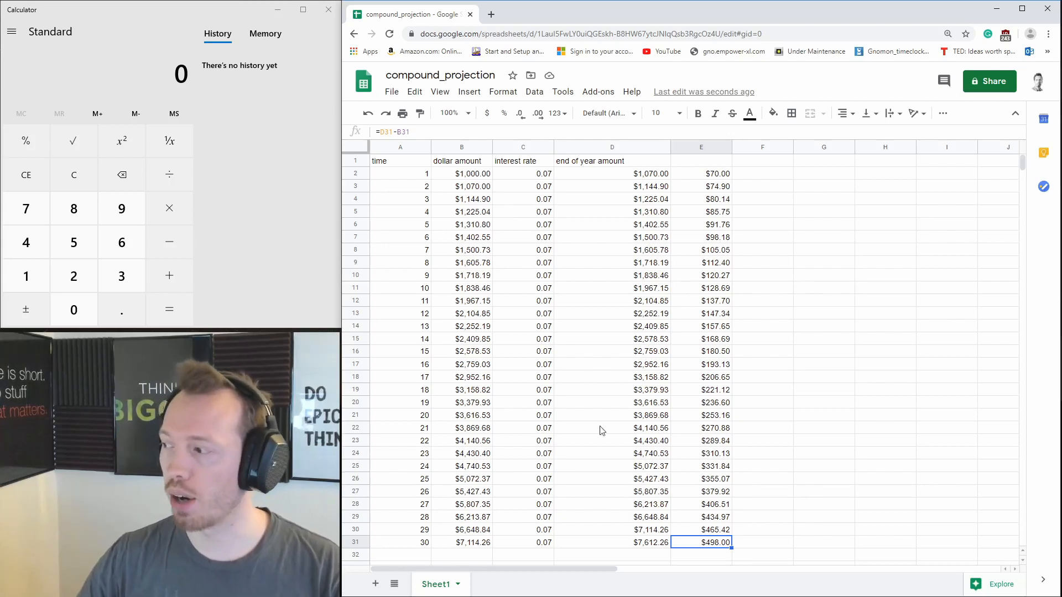
{"action": "left_click", "coordinate": [477, 547]}
{"action": "left_click", "coordinate": [713, 544]}
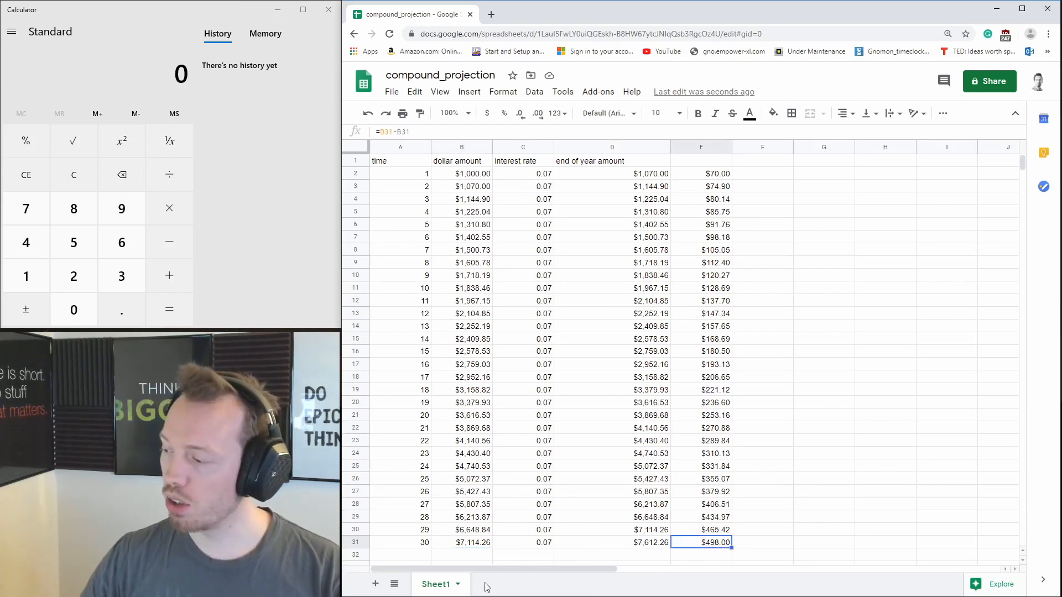
- Add a new blank sheet to the workbook and return to Sheet1
{"action": "left_click", "coordinate": [376, 584]}
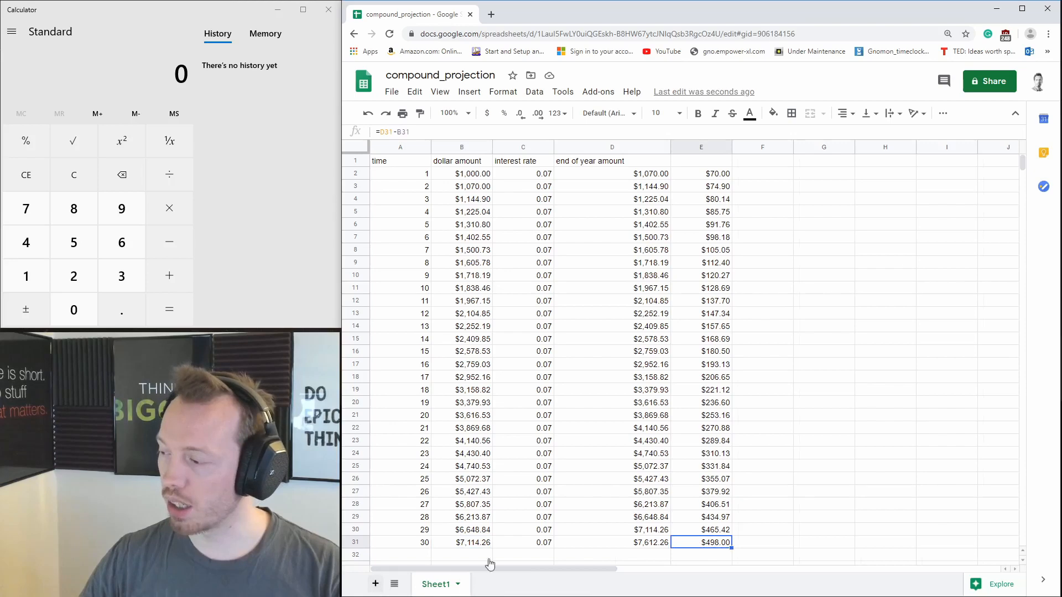
{"action": "left_click", "coordinate": [436, 584]}
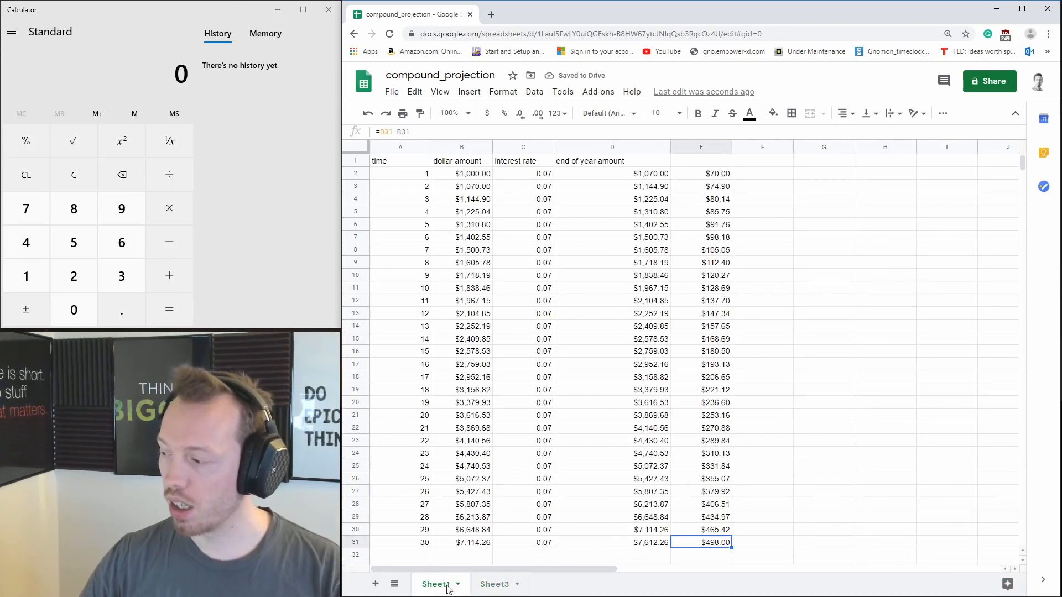
- Insert a column chart on Sheet3 using the dollar amounts in Sheet1!B2:B31 as its data range
{"action": "left_click", "coordinate": [494, 584]}
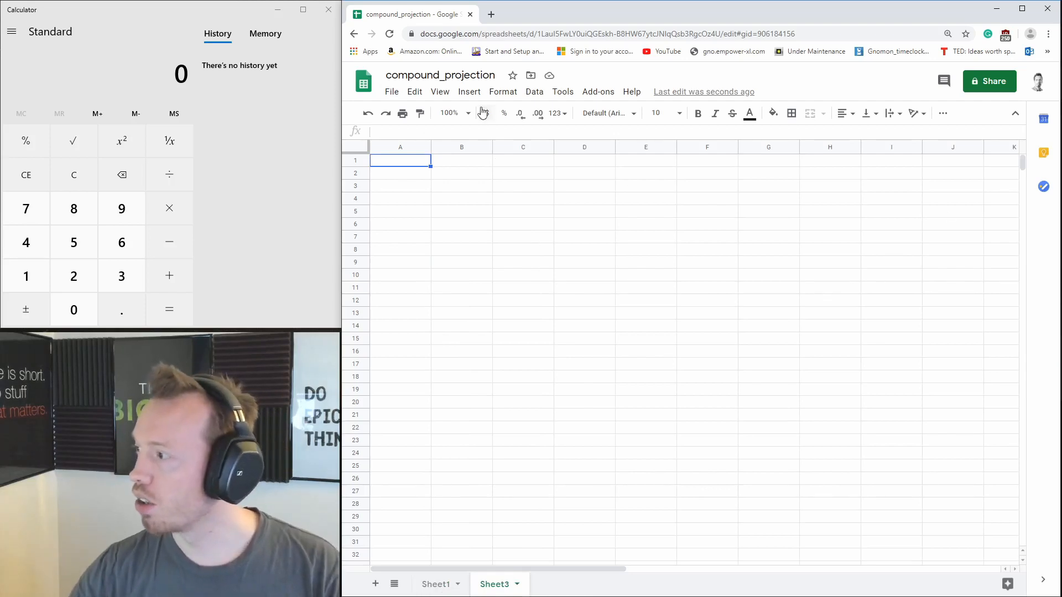
{"action": "left_click", "coordinate": [469, 91]}
{"action": "left_click", "coordinate": [488, 261]}
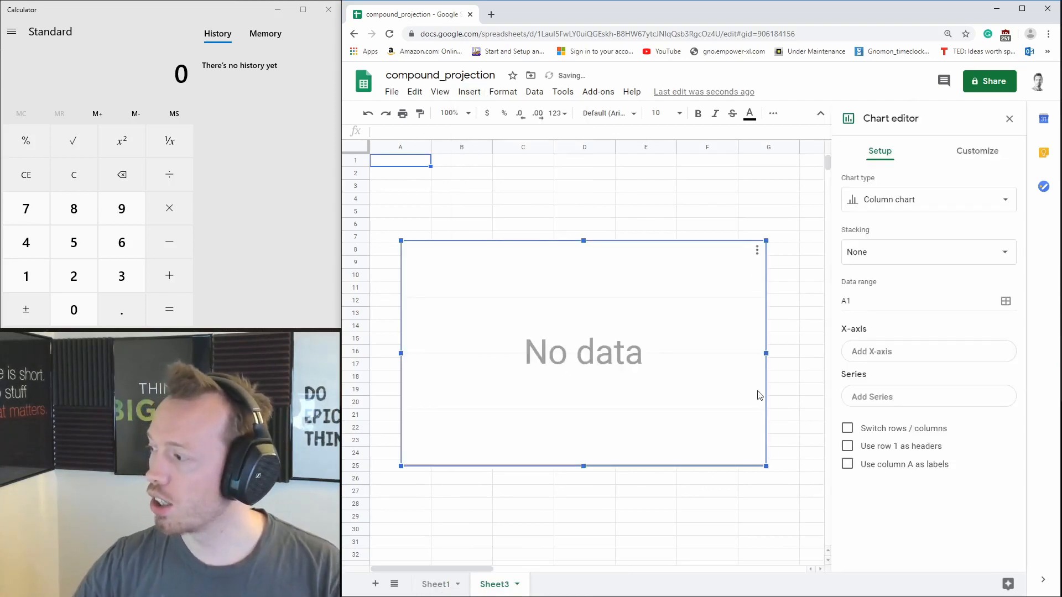
{"action": "left_click", "coordinate": [1006, 302]}
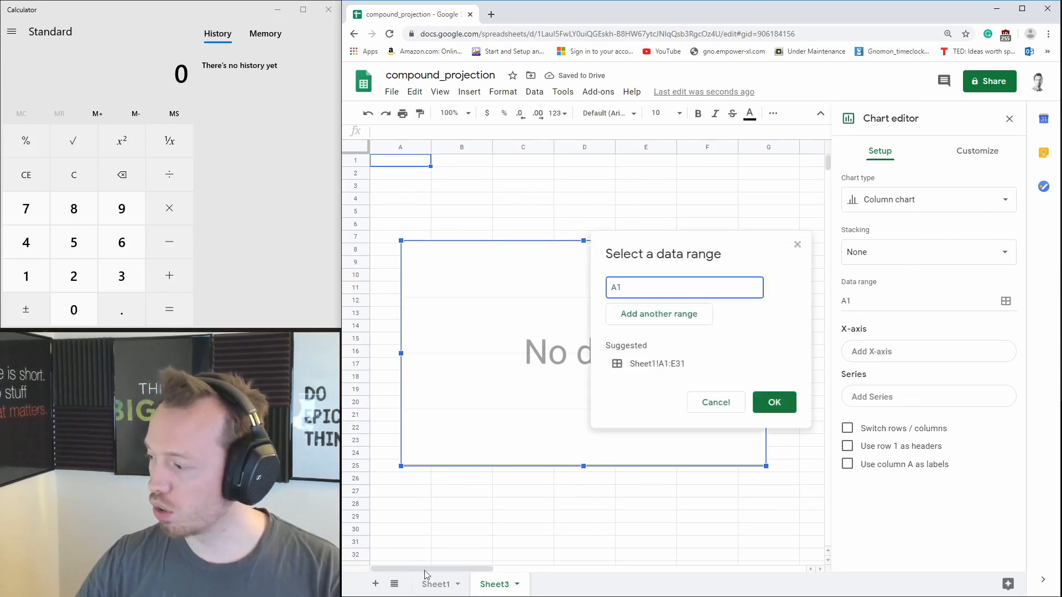
{"action": "left_click", "coordinate": [437, 589]}
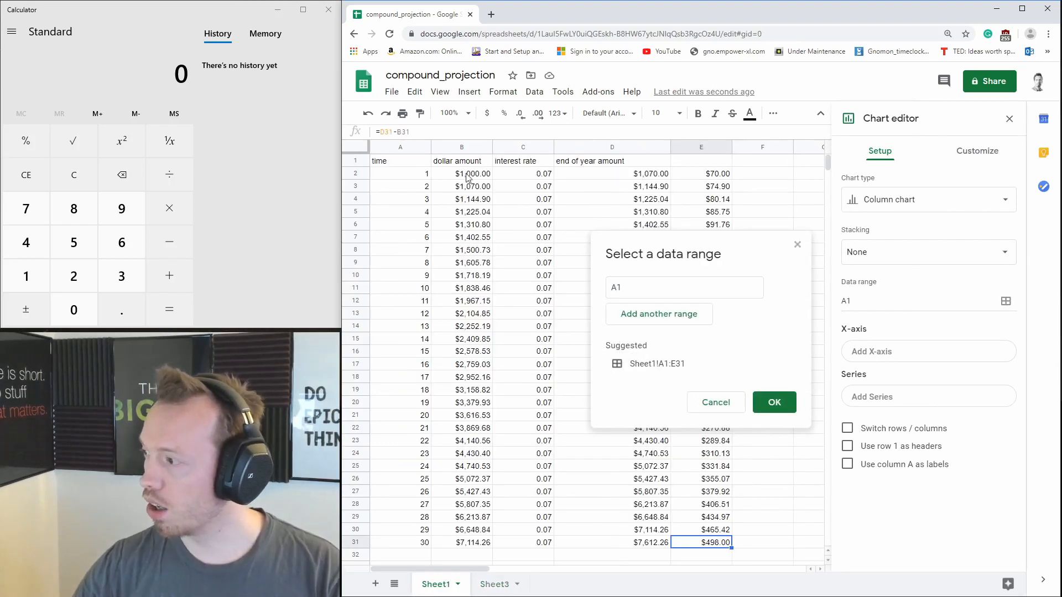
{"action": "left_click_drag", "start_coordinate": [465, 174], "coordinate": [455, 552]}
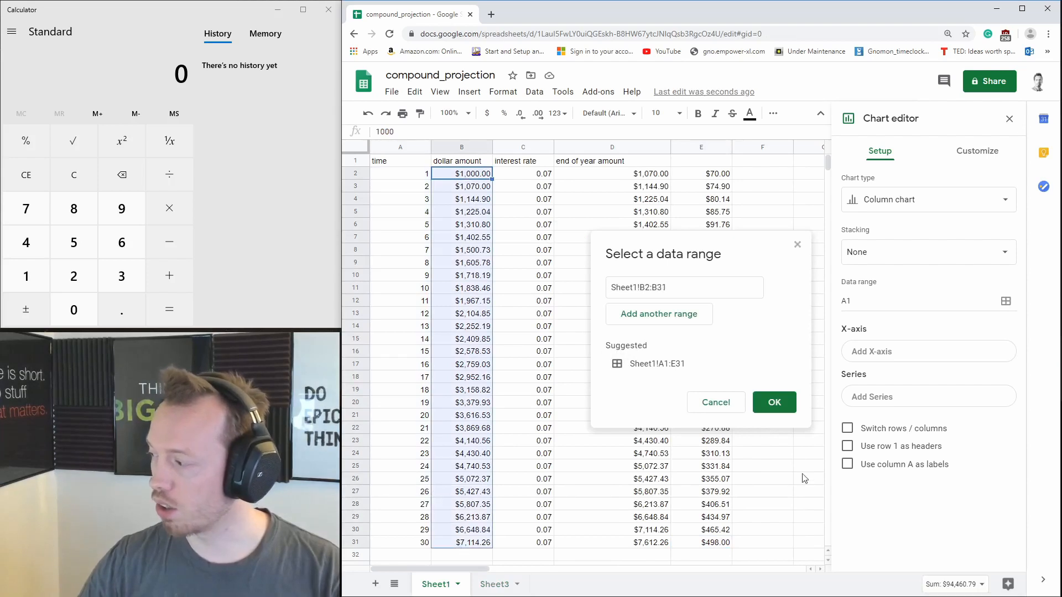
{"action": "left_click", "coordinate": [771, 403]}
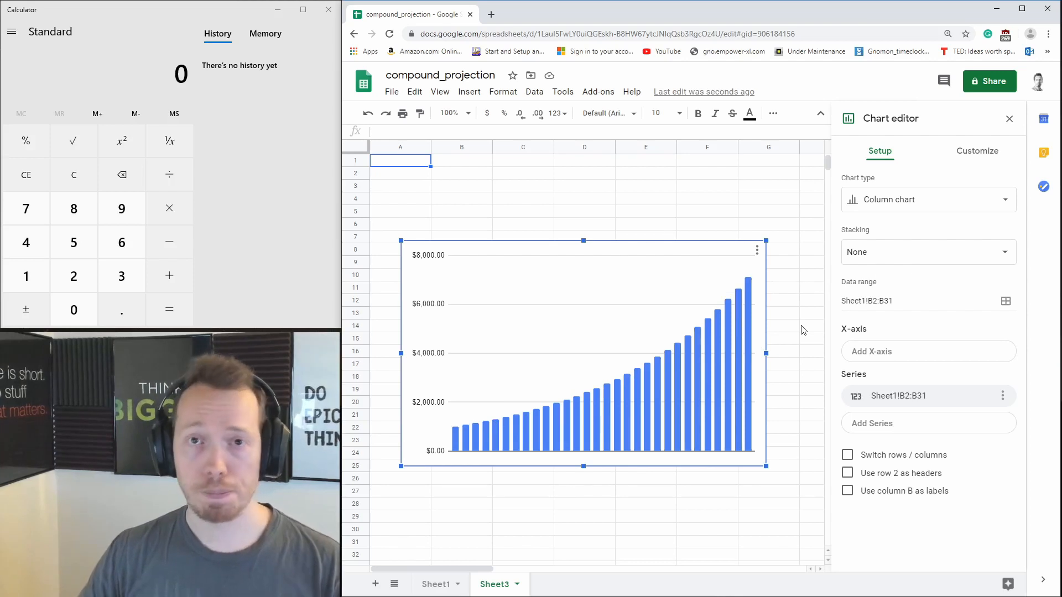
- Inspect the first and last bars of the growth chart and review the amounts and interest rates on Sheet1
{"action": "mouse_move", "coordinate": [457, 437]}
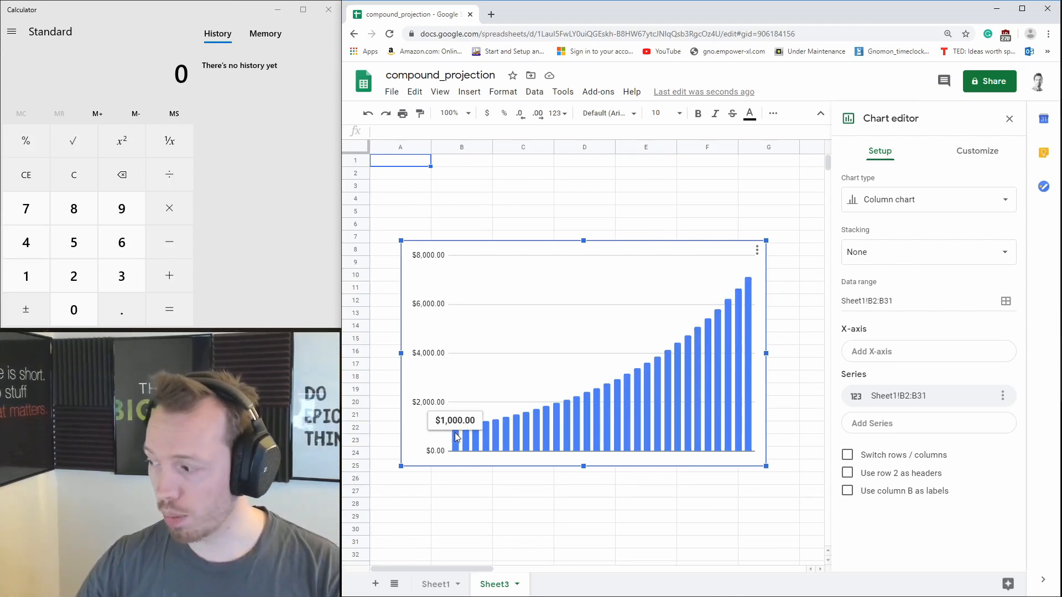
{"action": "mouse_move", "coordinate": [747, 305]}
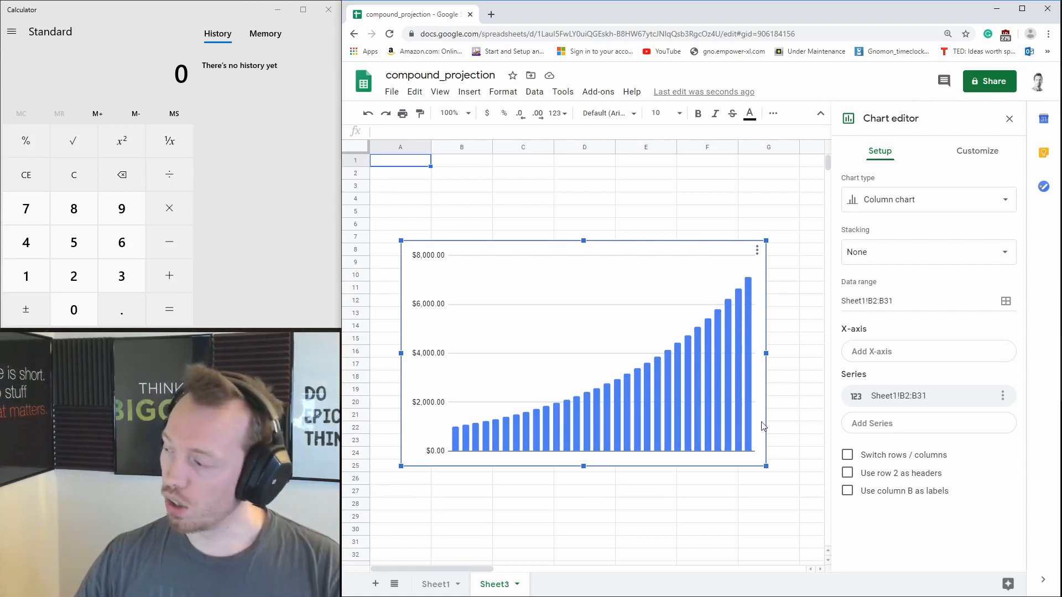
{"action": "left_click", "coordinate": [437, 584]}
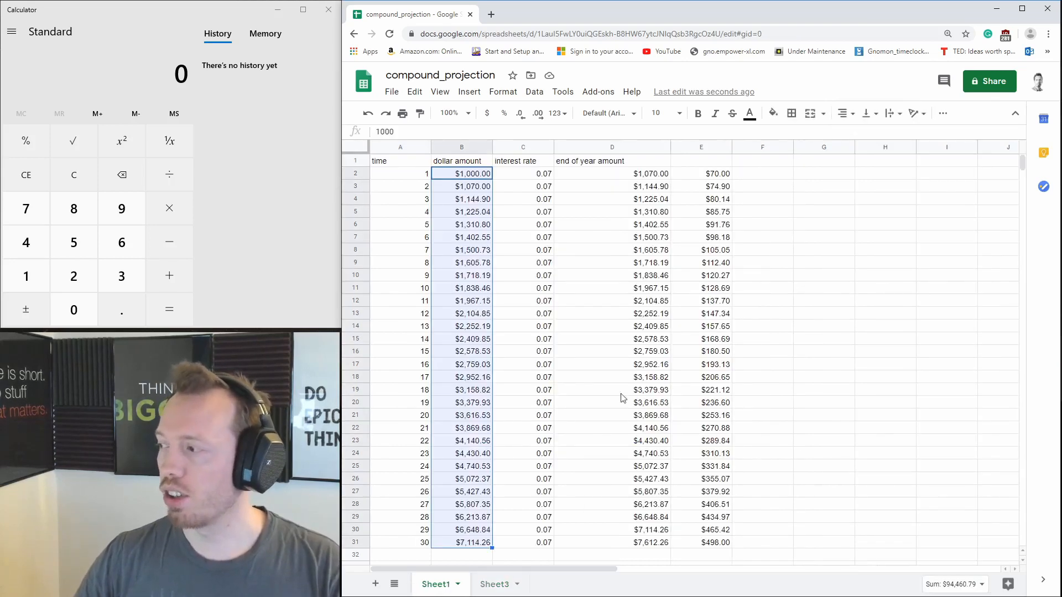
{"action": "left_click", "coordinate": [806, 253]}
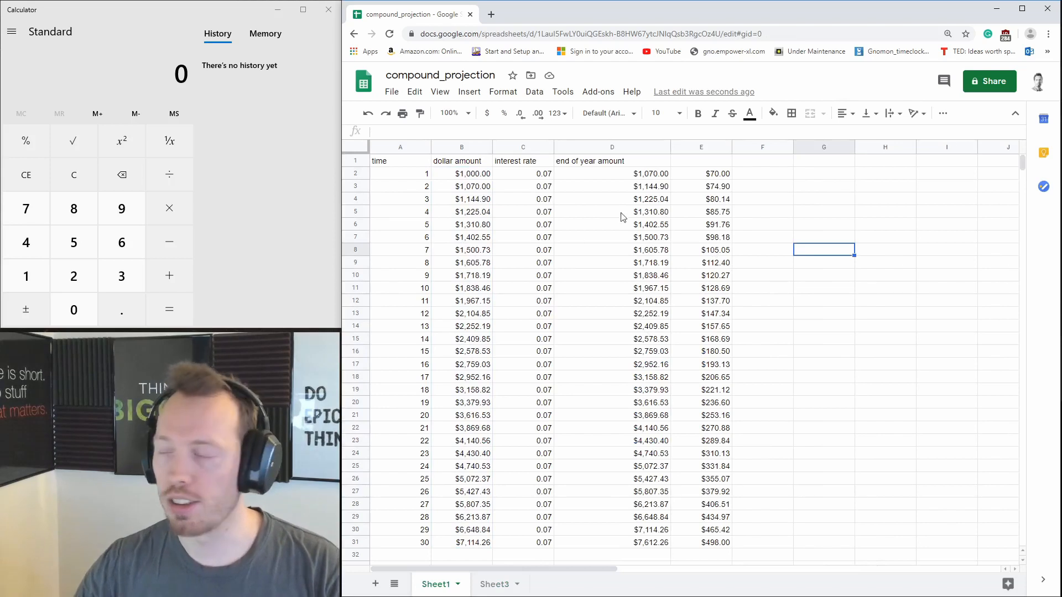
{"action": "left_click_drag", "start_coordinate": [531, 177], "coordinate": [549, 330]}
{"action": "left_click", "coordinate": [602, 304]}
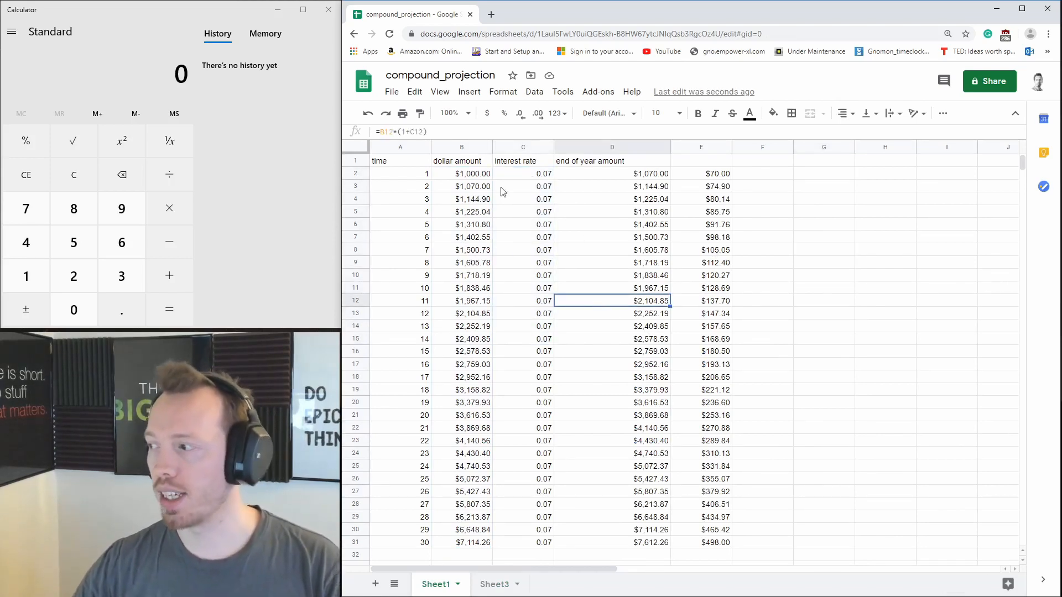
{"action": "left_click", "coordinate": [470, 176]}
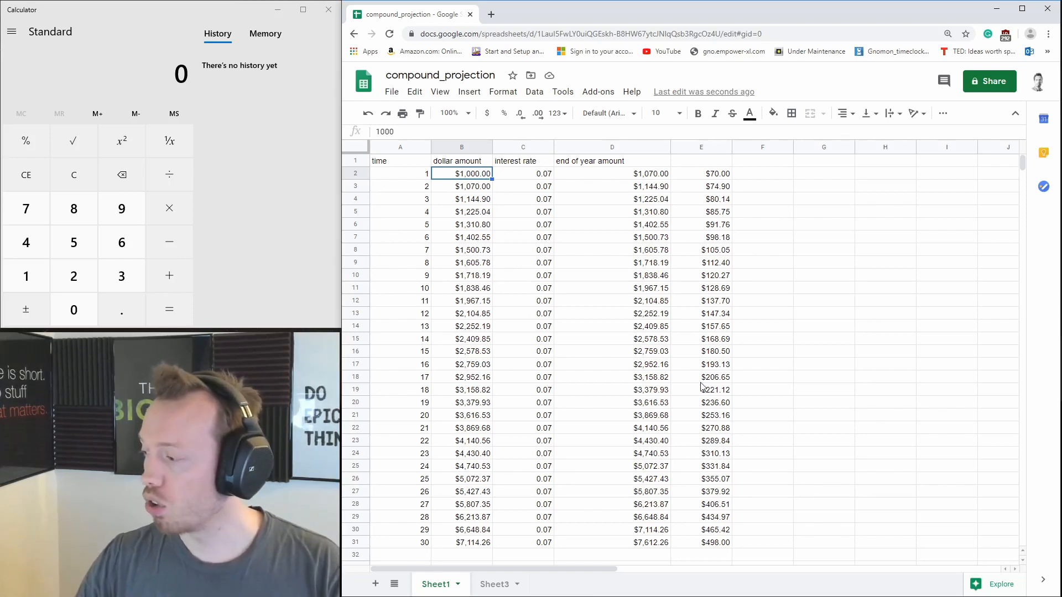
- Duplicate Sheet1 and move the copy after Sheet3
{"action": "left_click", "coordinate": [458, 585]}
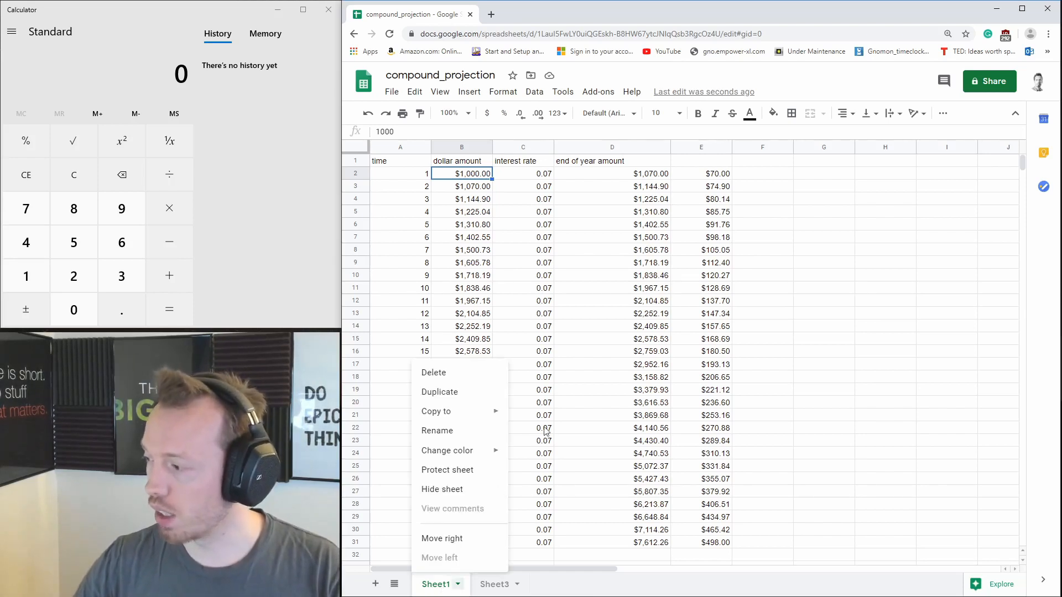
{"action": "left_click", "coordinate": [446, 393]}
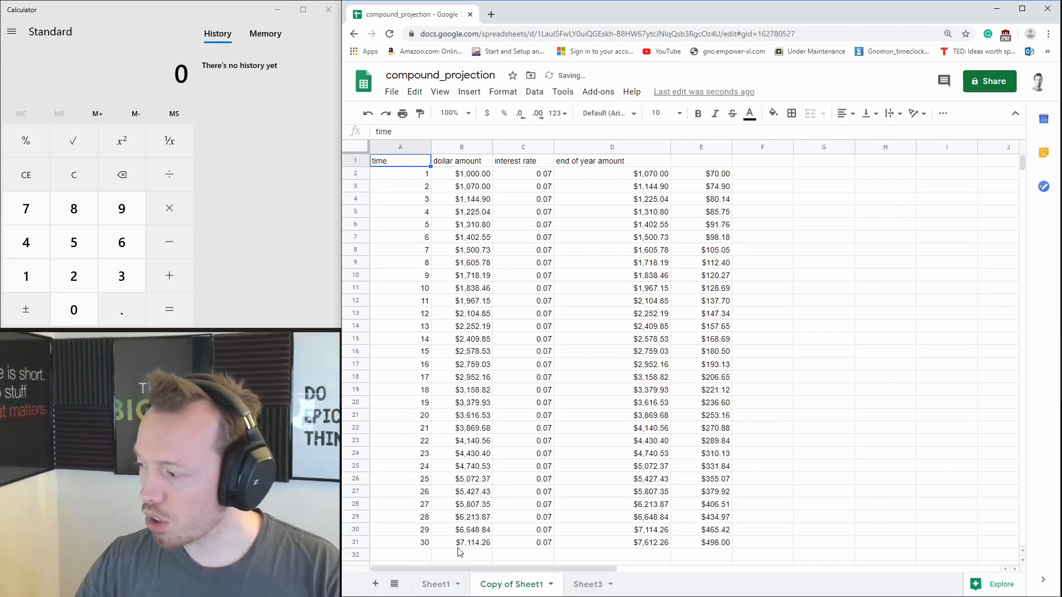
{"action": "left_click_drag", "start_coordinate": [528, 587], "coordinate": [614, 582]}
{"action": "left_click", "coordinate": [494, 584]}
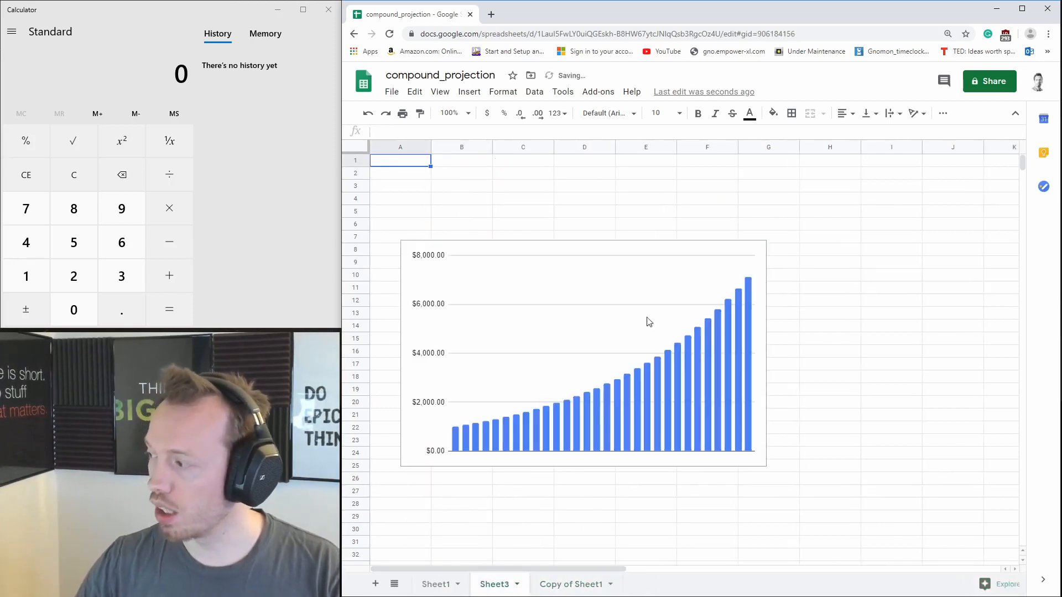
- Rename the copied sheet as Sheet2
{"action": "left_click", "coordinate": [562, 583]}
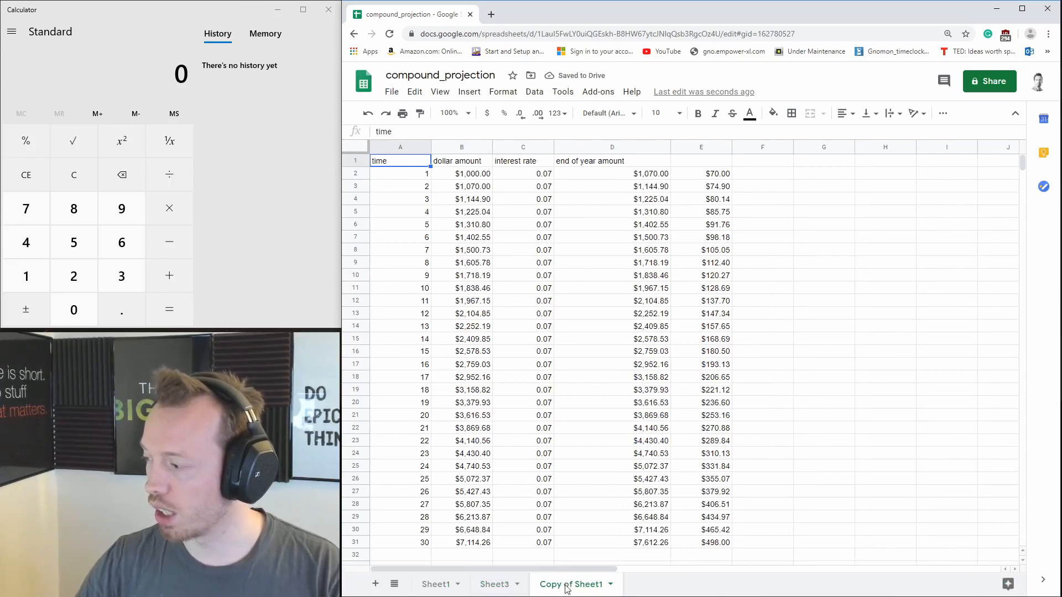
{"action": "right_click", "coordinate": [567, 588]}
{"action": "left_click", "coordinate": [602, 430]}
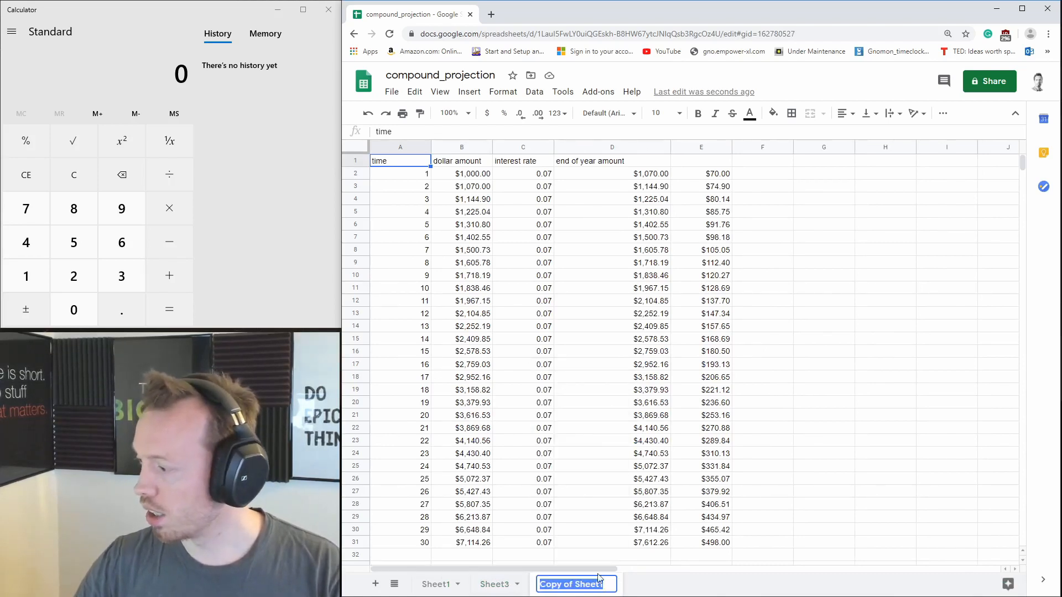
{"action": "key", "text": "Right"}
{"action": "key", "text": "BackSpace"}
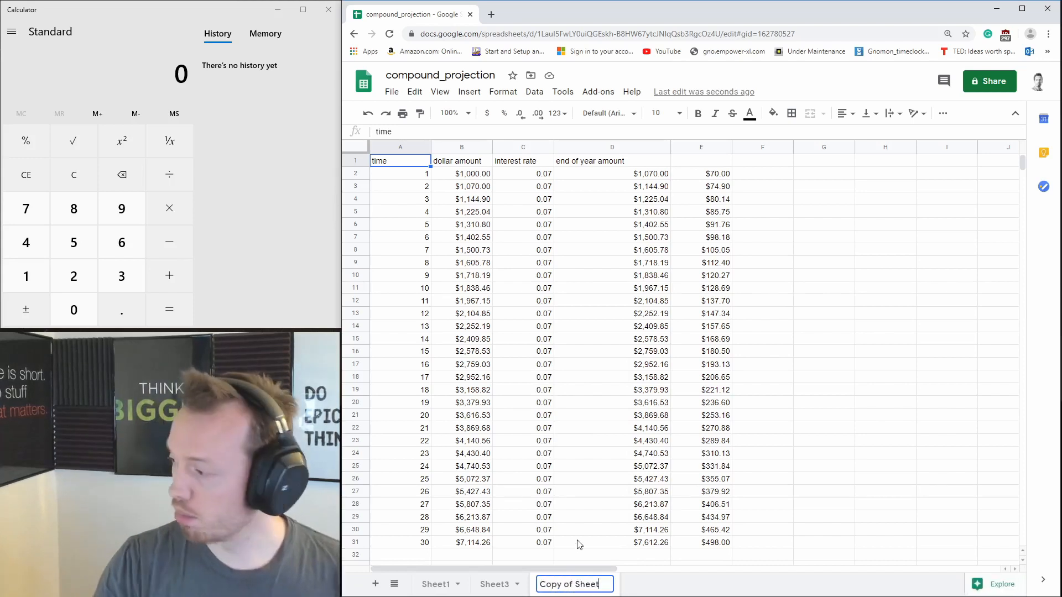
{"action": "type", "text": "2"}
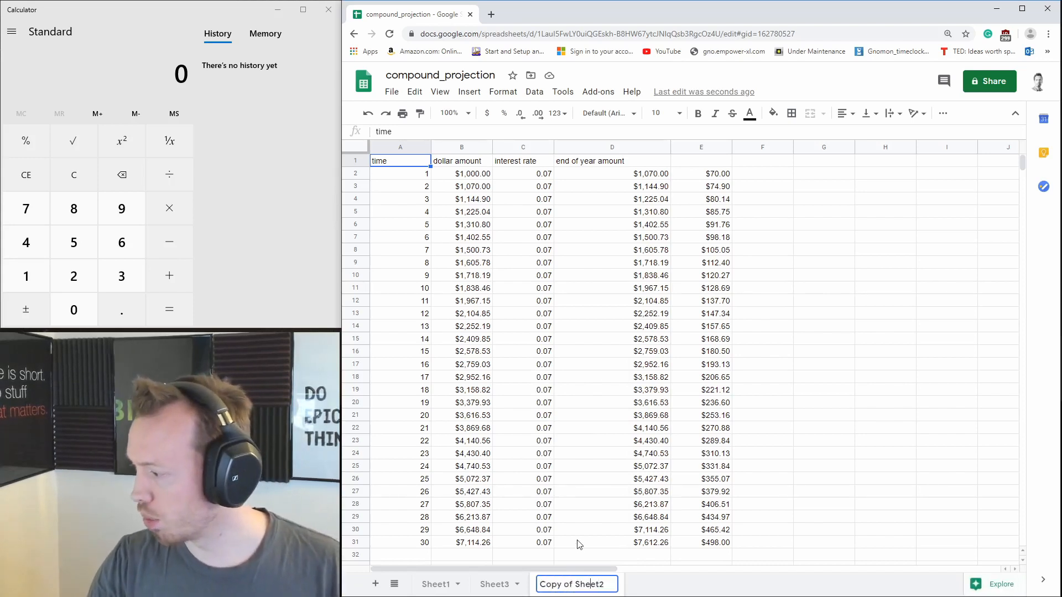
{"action": "key", "text": "Left"}
{"action": "key", "text": "Left"}
{"action": "key", "text": "Left"}
{"action": "key", "text": "Left"}
{"action": "key", "text": "Left"}
{"action": "key", "text": "Left"}
{"action": "key", "text": "BackSpace"}
{"action": "key", "text": "BackSpace"}
{"action": "key", "text": "BackSpace"}
{"action": "key", "text": "BackSpace"}
{"action": "key", "text": "BackSpace"}
{"action": "key", "text": "BackSpace"}
{"action": "key", "text": "BackSpace"}
{"action": "key", "text": "BackSpace"}
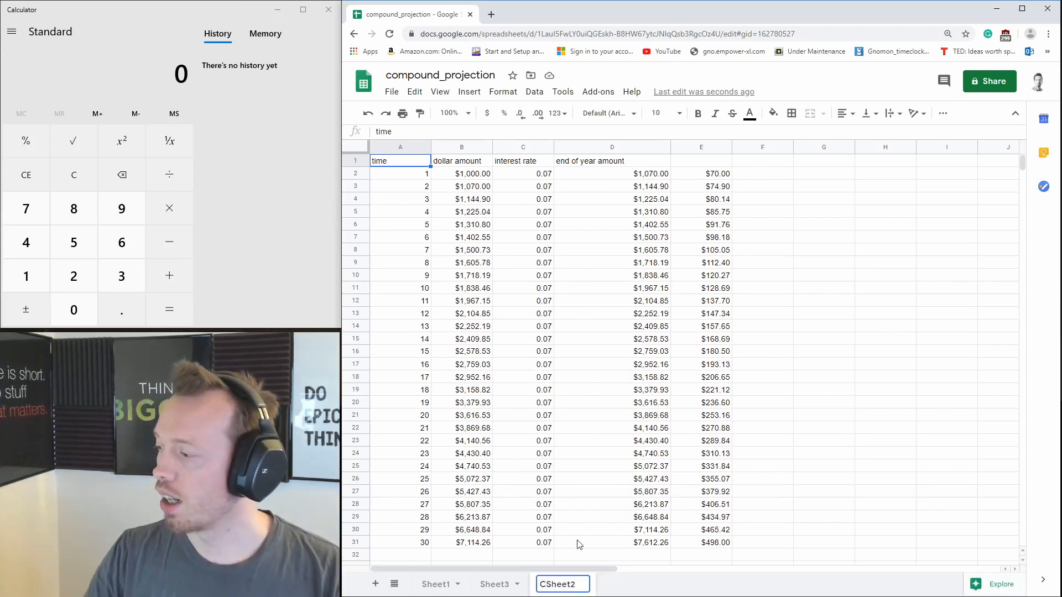
{"action": "key", "text": "Return"}
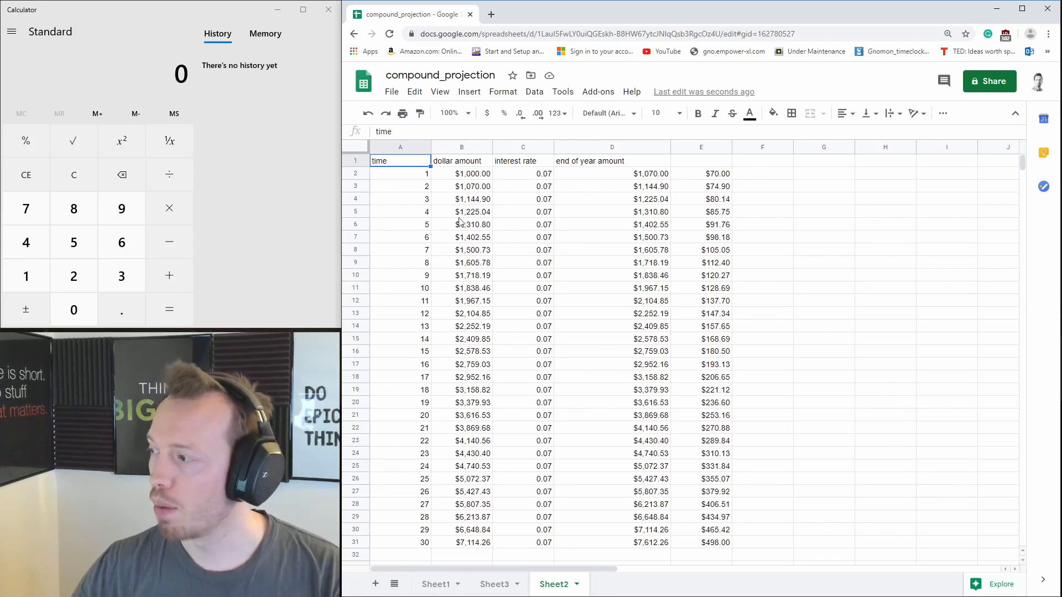
- Change the header in A1 of Sheet2 to "time months"
{"action": "left_click", "coordinate": [470, 178]}
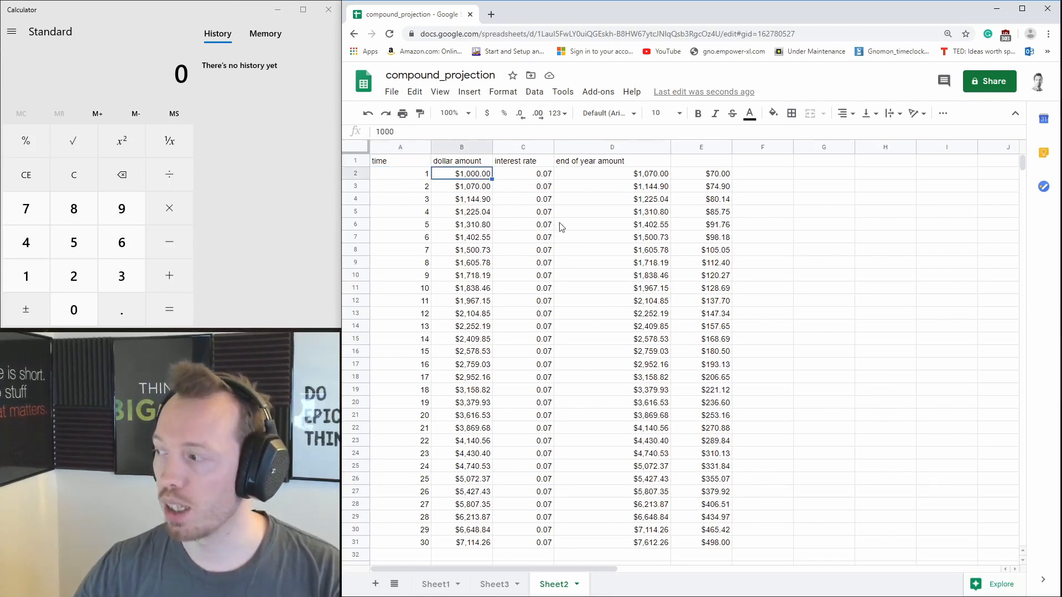
{"action": "left_click", "coordinate": [397, 160]}
{"action": "left_click", "coordinate": [409, 131]}
{"action": "type", "text": "m"}
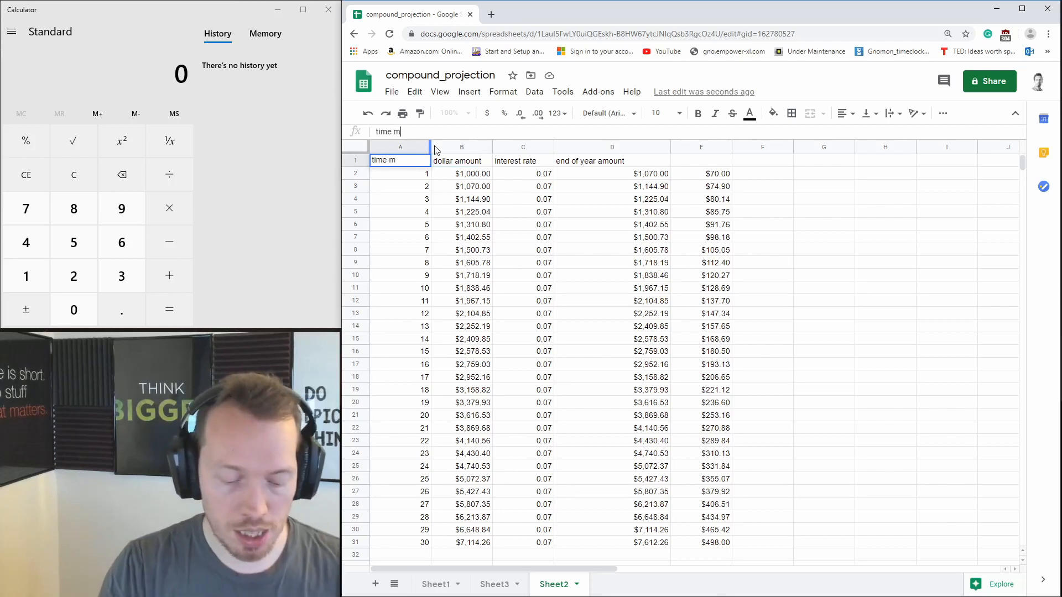
{"action": "type", "text": "onths"}
{"action": "key", "text": "Return"}
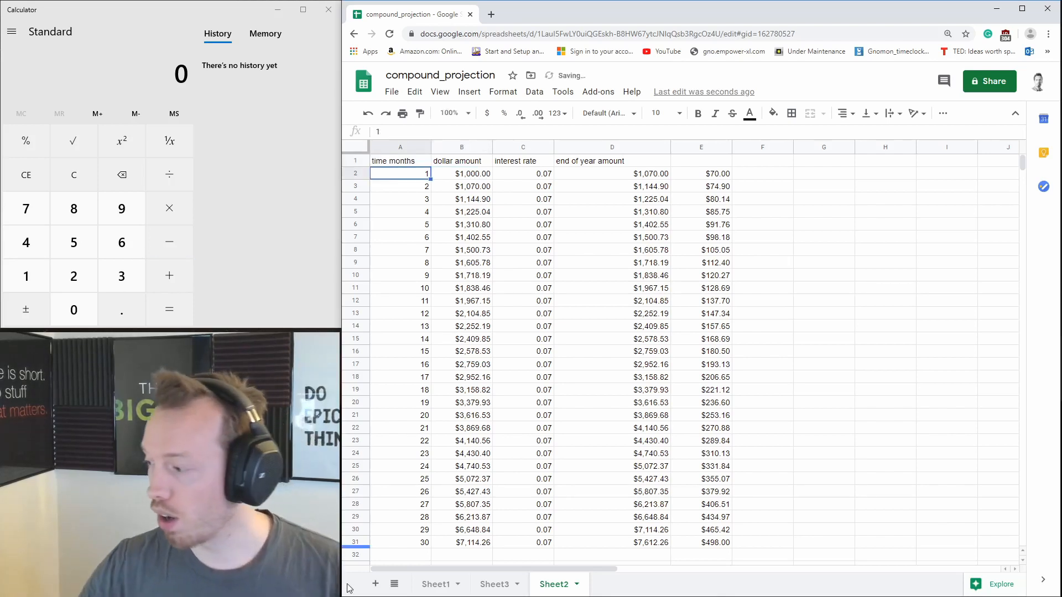
- Change the header in A1 of Sheet1 to "time years"
{"action": "left_click", "coordinate": [432, 586]}
{"action": "left_click", "coordinate": [397, 160]}
{"action": "left_click", "coordinate": [404, 133]}
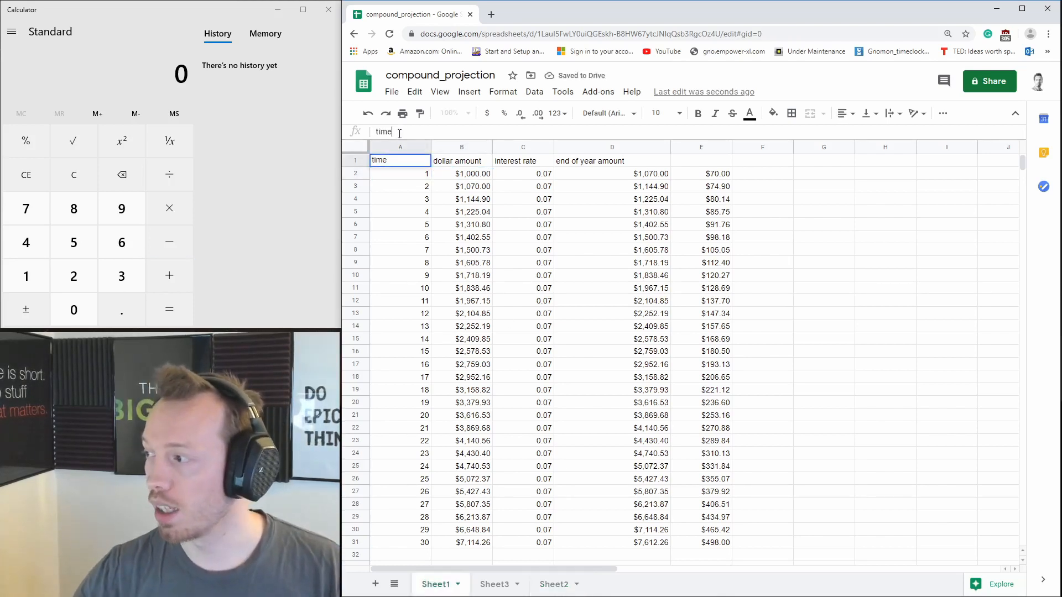
{"action": "type", "text": "years"}
{"action": "key", "text": "Return"}
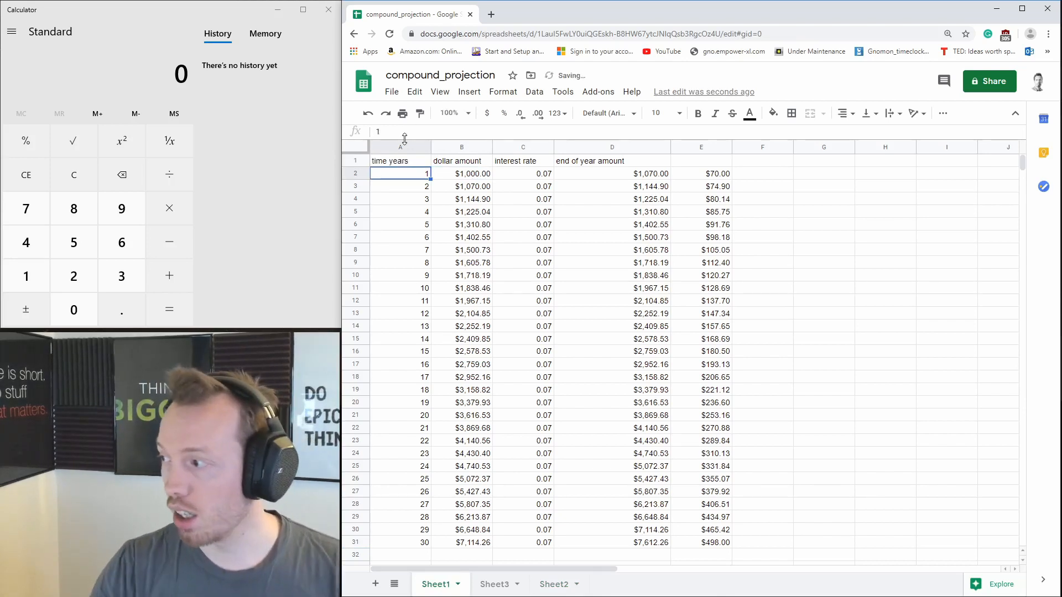
- Insert a column before the months column on Sheet2 and give it the header "time years"
{"action": "left_click", "coordinate": [553, 584]}
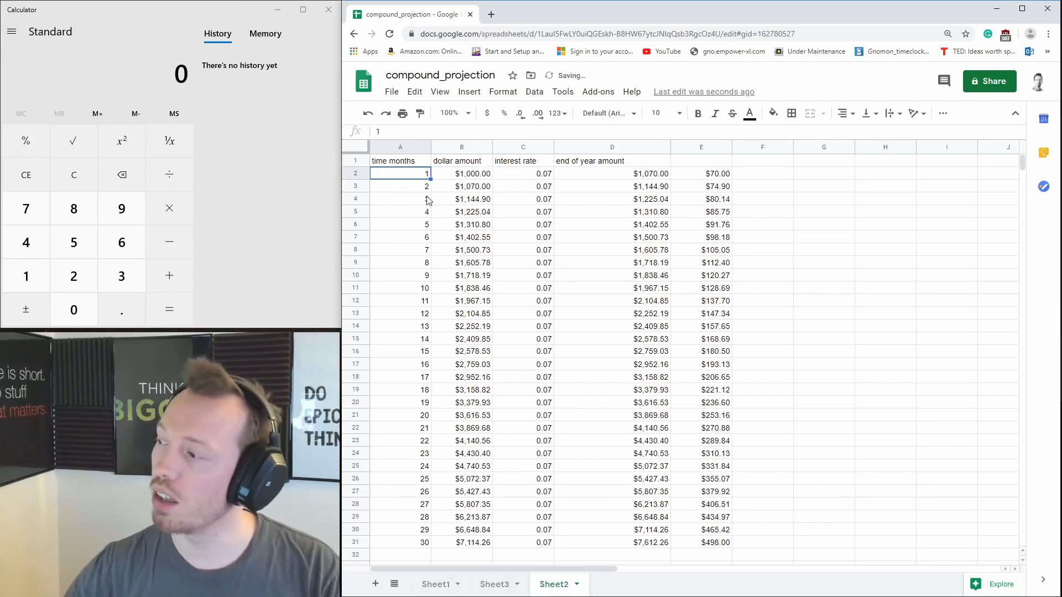
{"action": "left_click", "coordinate": [419, 317]}
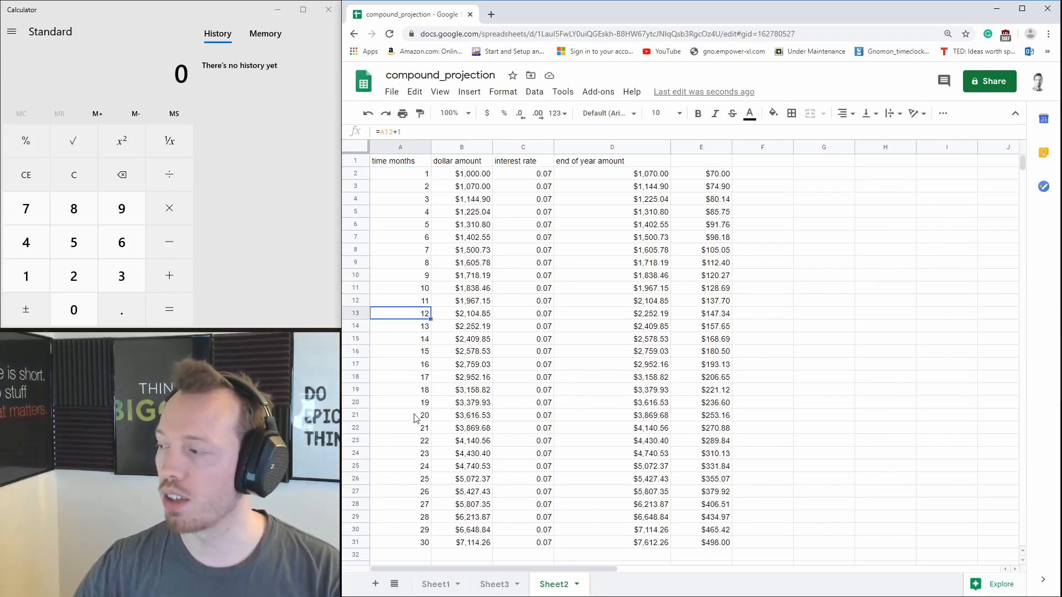
{"action": "right_click", "coordinate": [399, 154]}
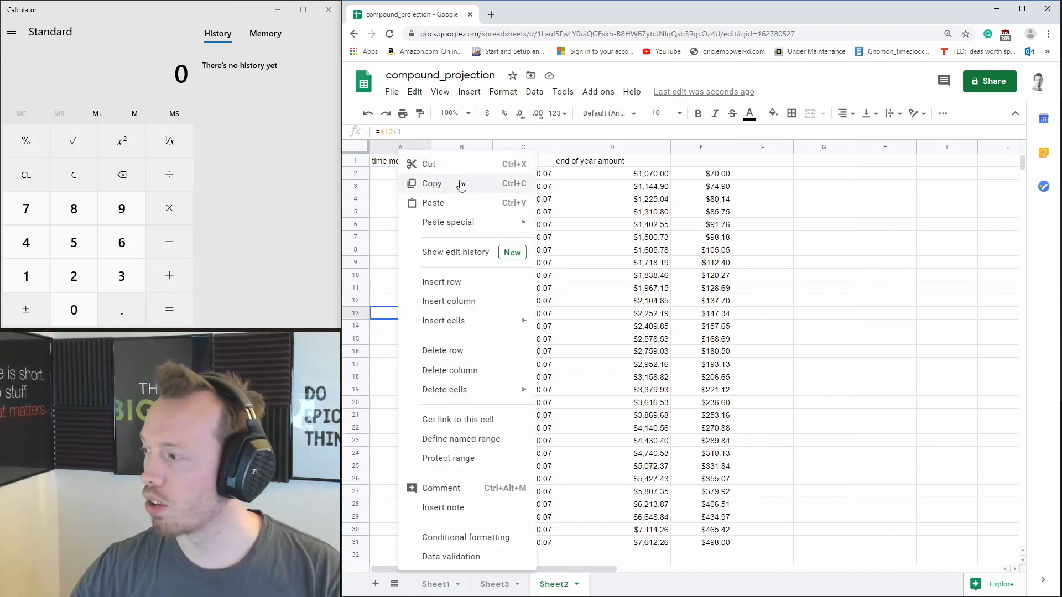
{"action": "left_click", "coordinate": [468, 301]}
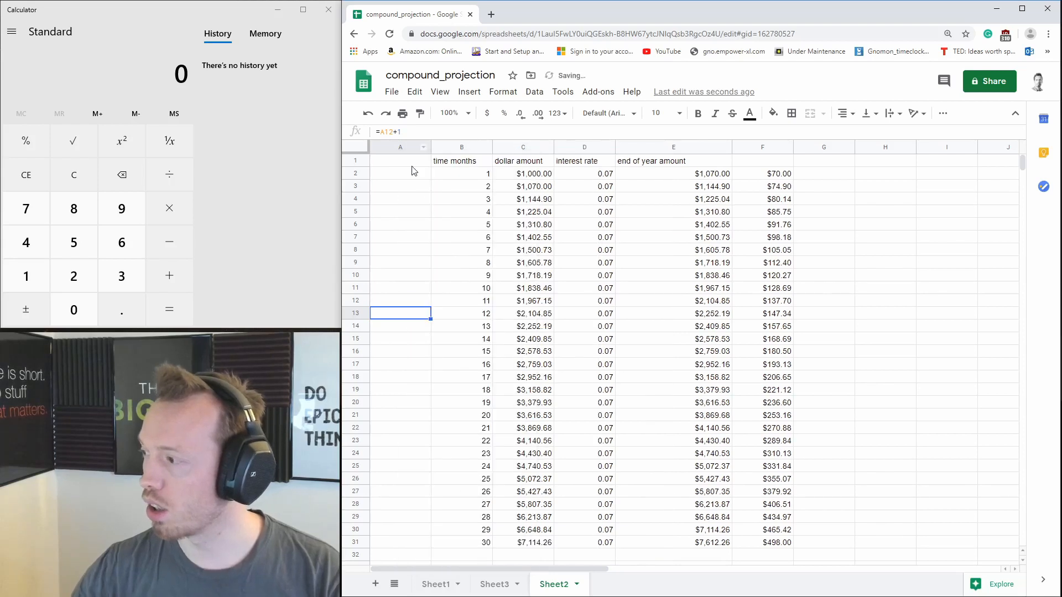
{"action": "left_click", "coordinate": [413, 164]}
{"action": "type", "text": "tim"}
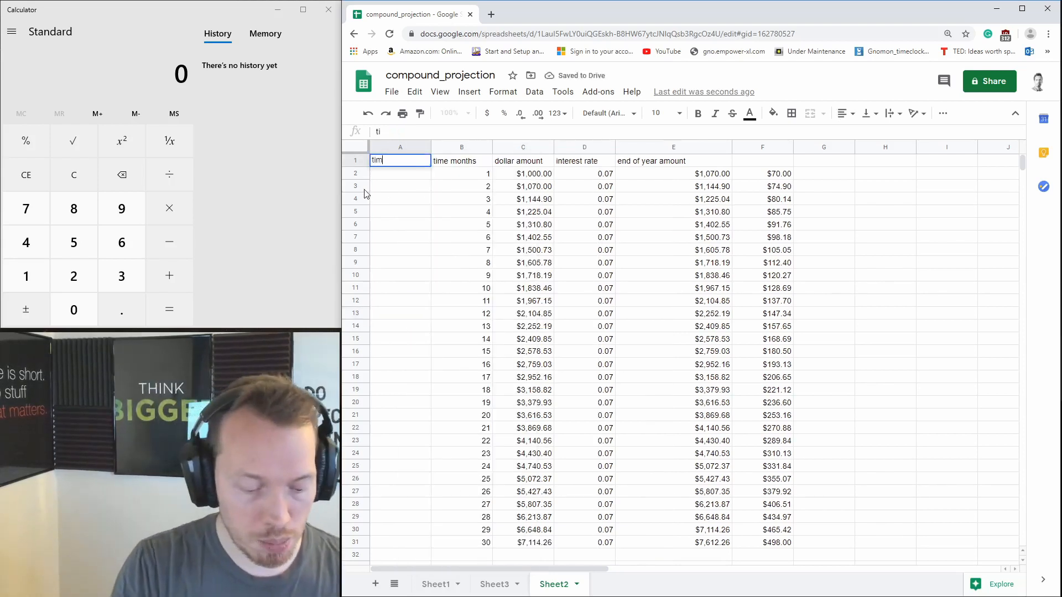
{"action": "type", "text": "e years"}
{"action": "key", "text": "Return"}
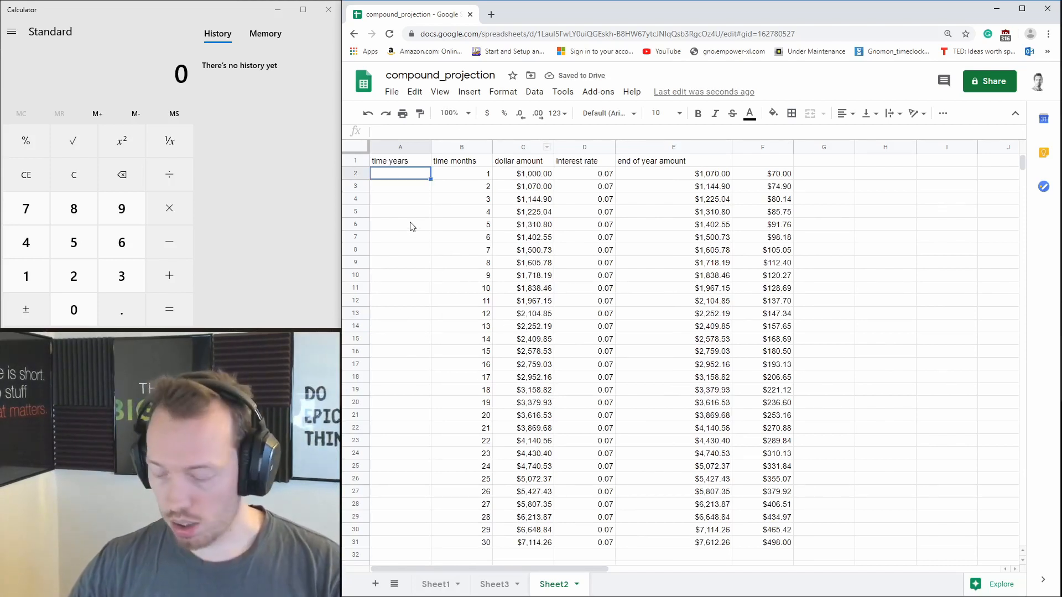
- Mark the start of each year beside the months on Sheet2, entering 1 in A2 and 2 in A14
{"action": "type", "text": "1"}
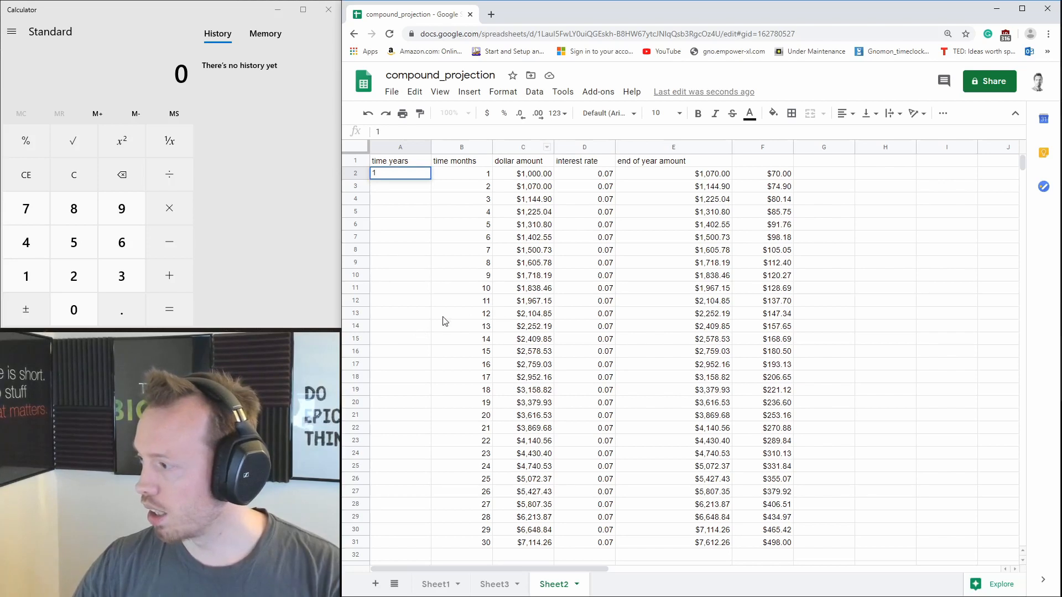
{"action": "left_click", "coordinate": [400, 326]}
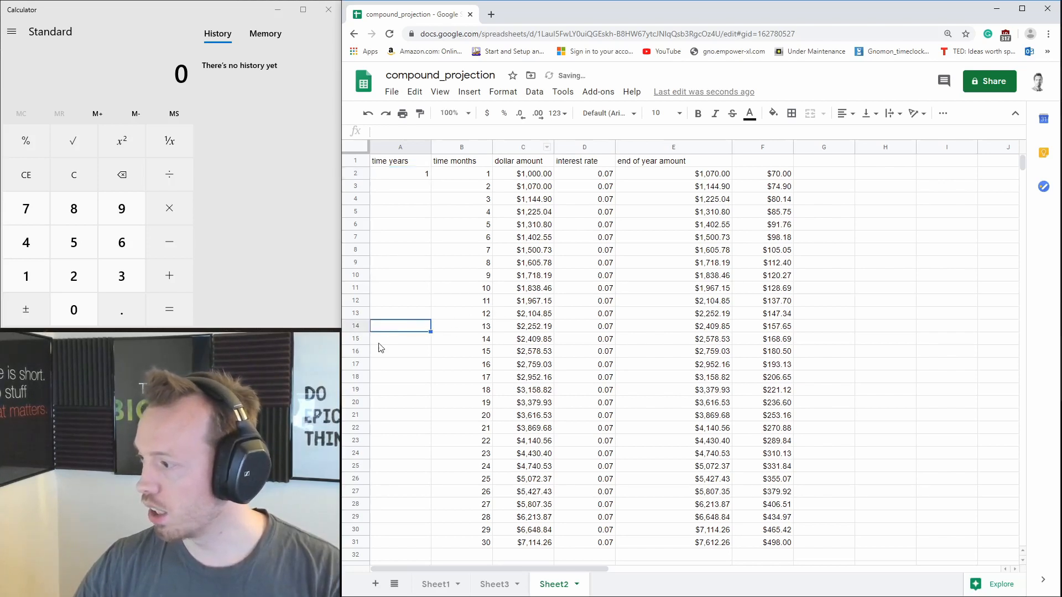
{"action": "type", "text": "2"}
{"action": "left_click", "coordinate": [403, 355]}
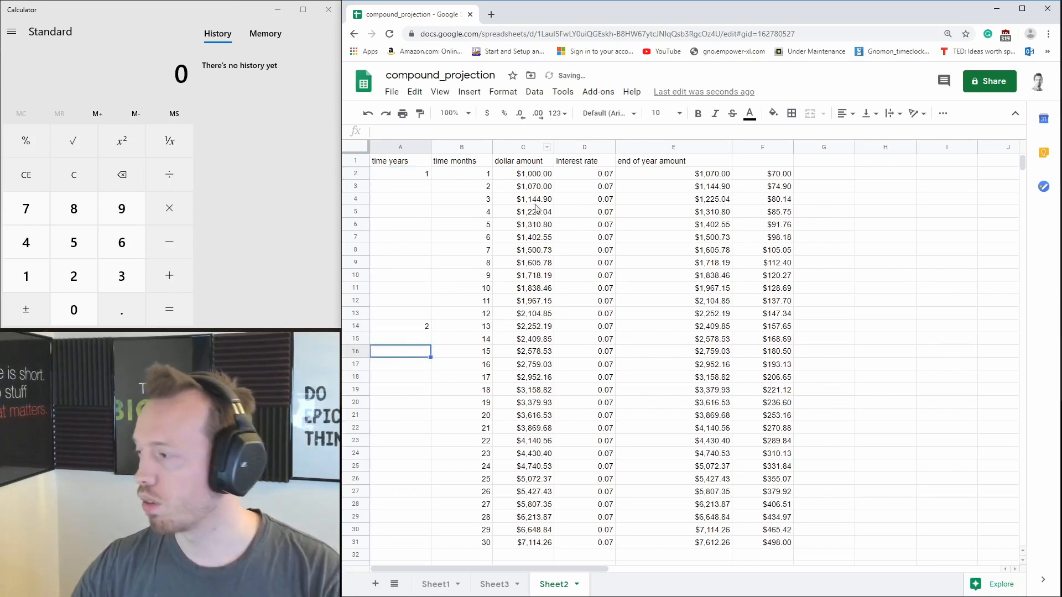
- Narrow the "time years" column on Sheet2 to roughly the width of its header
{"action": "left_click_drag", "start_coordinate": [431, 146], "coordinate": [406, 148]}
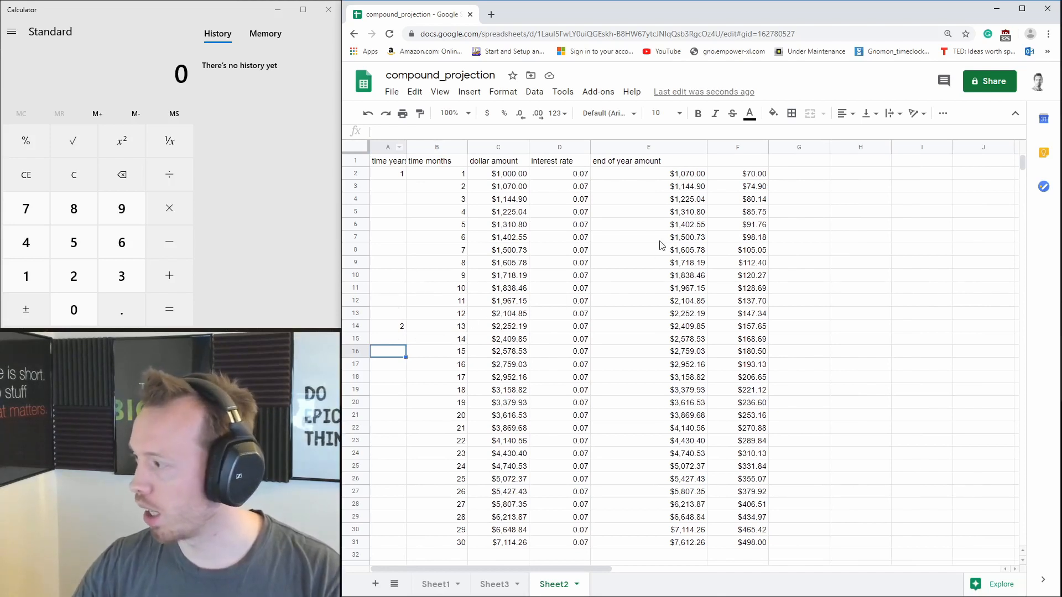
{"action": "left_click", "coordinate": [517, 175]}
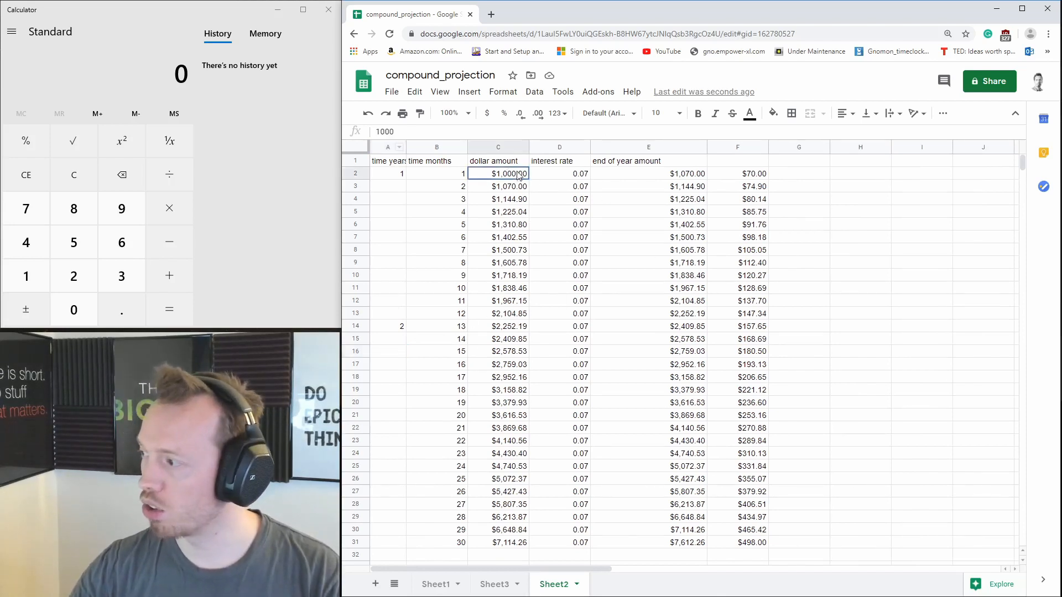
- Insert a column before the interest rate, give it the header "additional savings" and widen it to fit the header
{"action": "left_click", "coordinate": [573, 148]}
{"action": "right_click", "coordinate": [558, 148]}
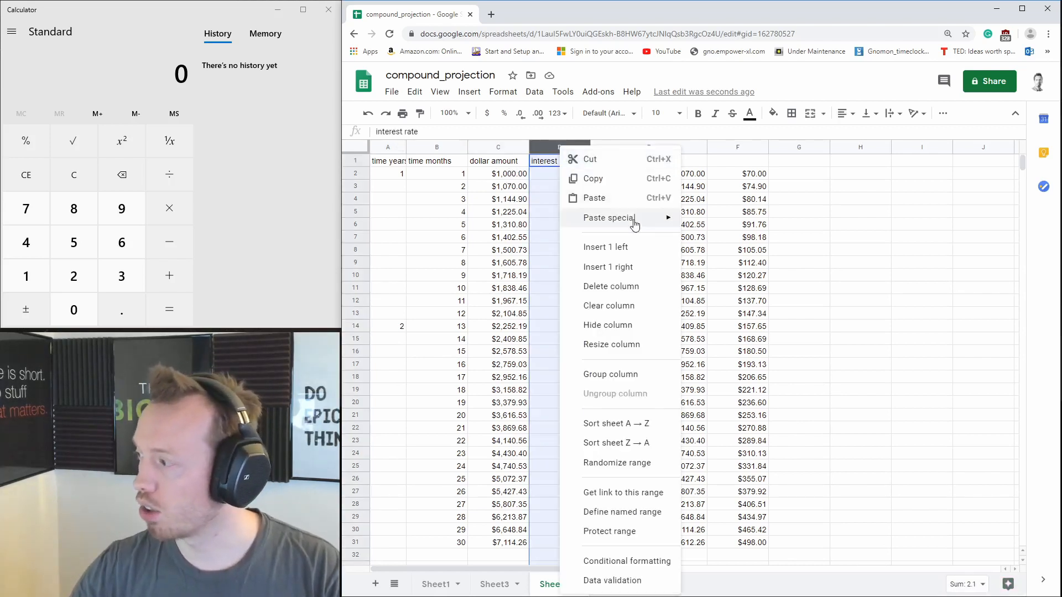
{"action": "left_click", "coordinate": [621, 250]}
{"action": "left_click", "coordinate": [568, 162]}
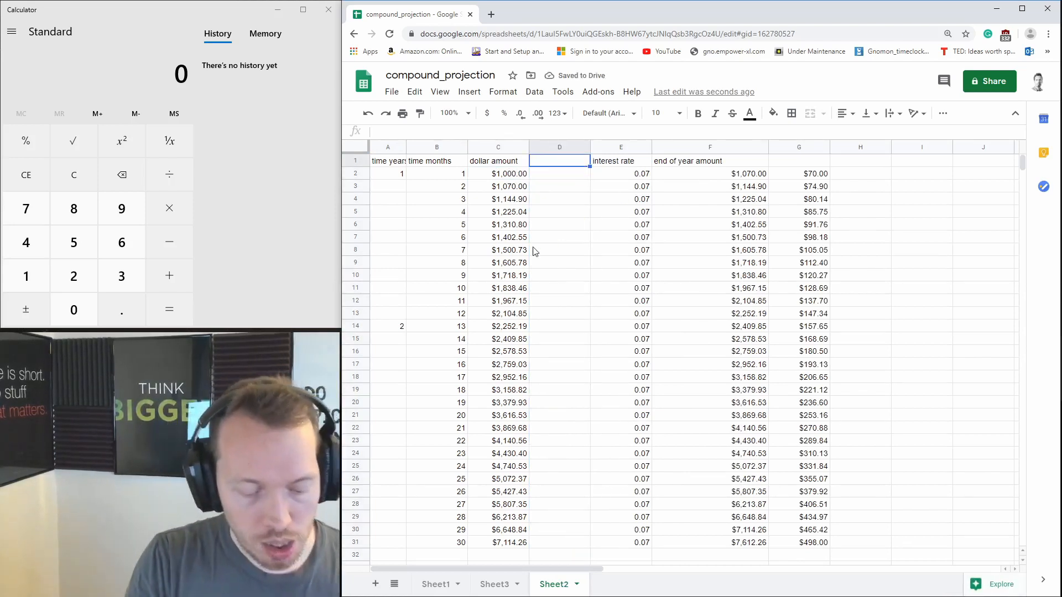
{"action": "type", "text": "additiona"}
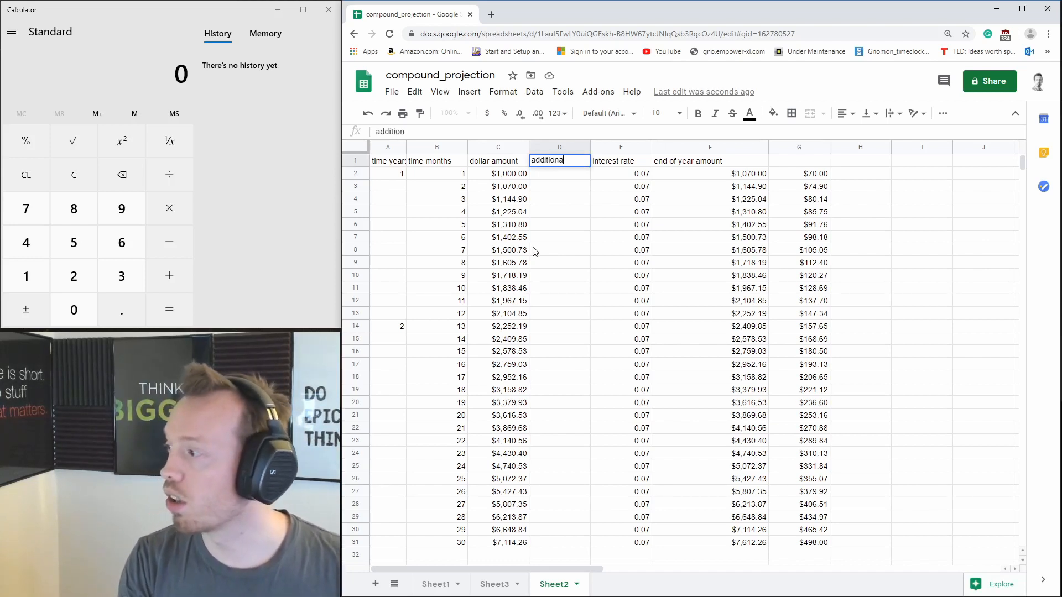
{"action": "type", "text": "l saving"}
{"action": "key", "text": "Return"}
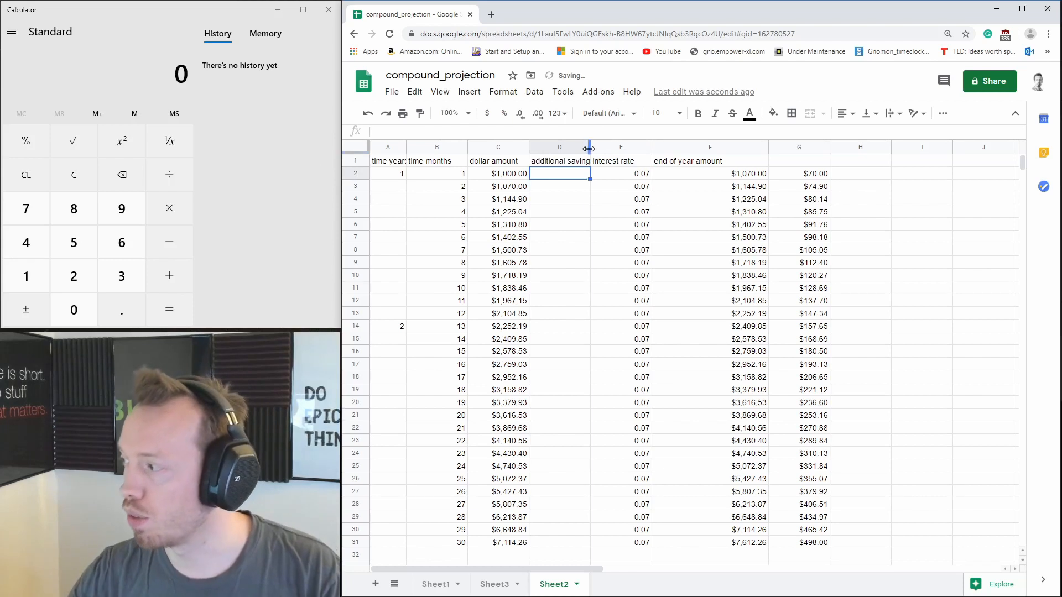
{"action": "left_click_drag", "start_coordinate": [591, 147], "coordinate": [616, 147]}
{"action": "left_click", "coordinate": [568, 227]}
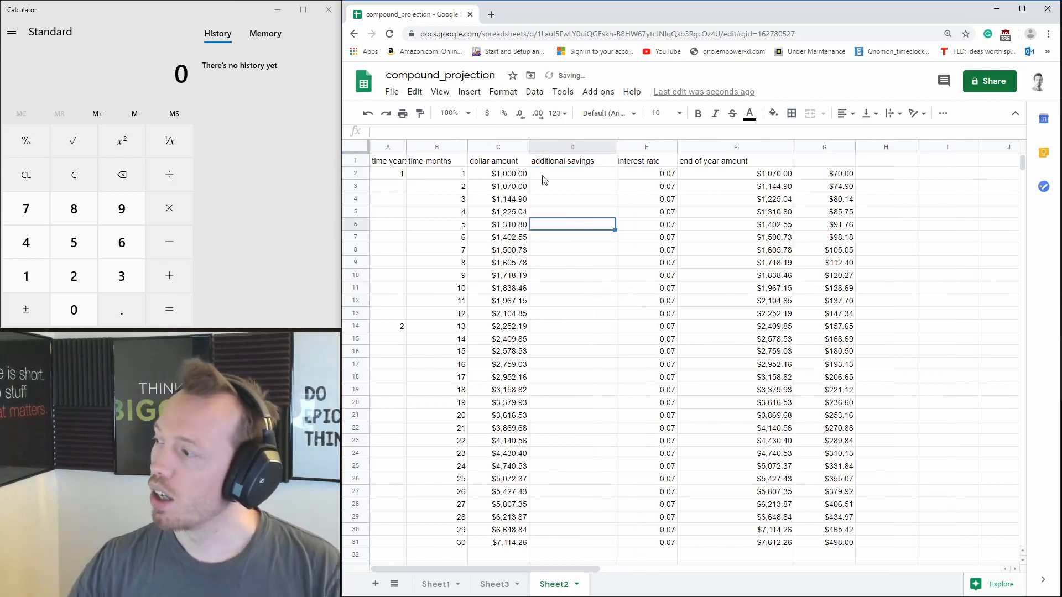
- Enter 100 as the first month's additional savings in D2 and format the cell as currency
{"action": "left_click", "coordinate": [569, 175]}
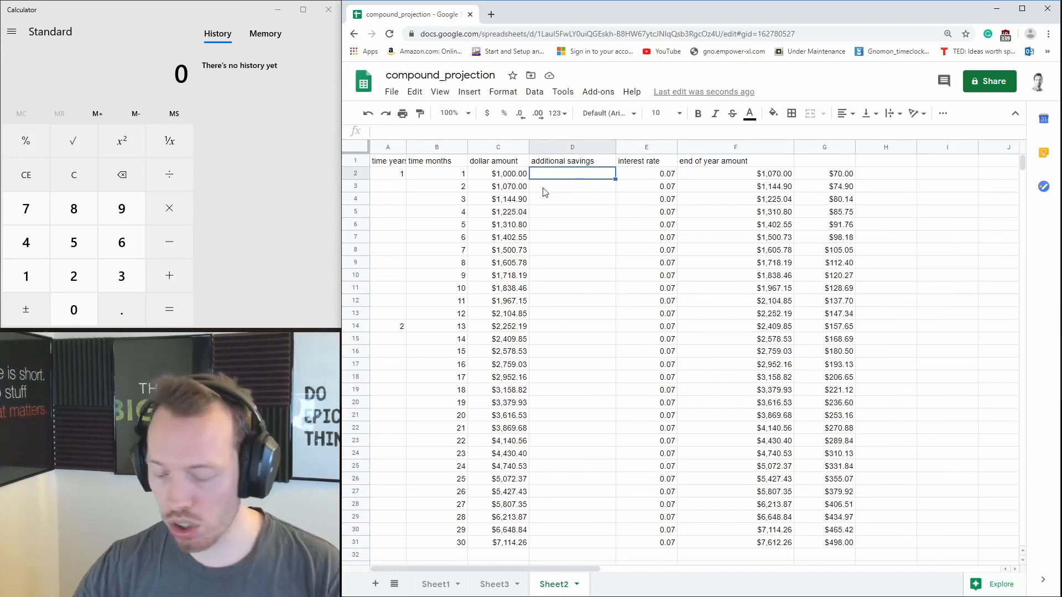
{"action": "type", "text": "100"}
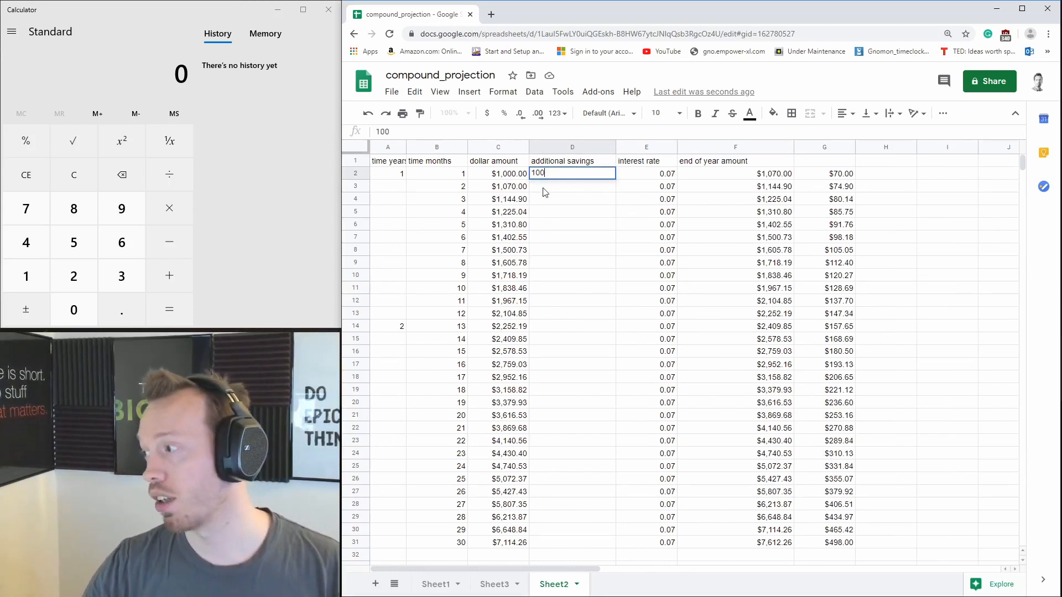
{"action": "key", "text": "Return"}
{"action": "left_click", "coordinate": [550, 174]}
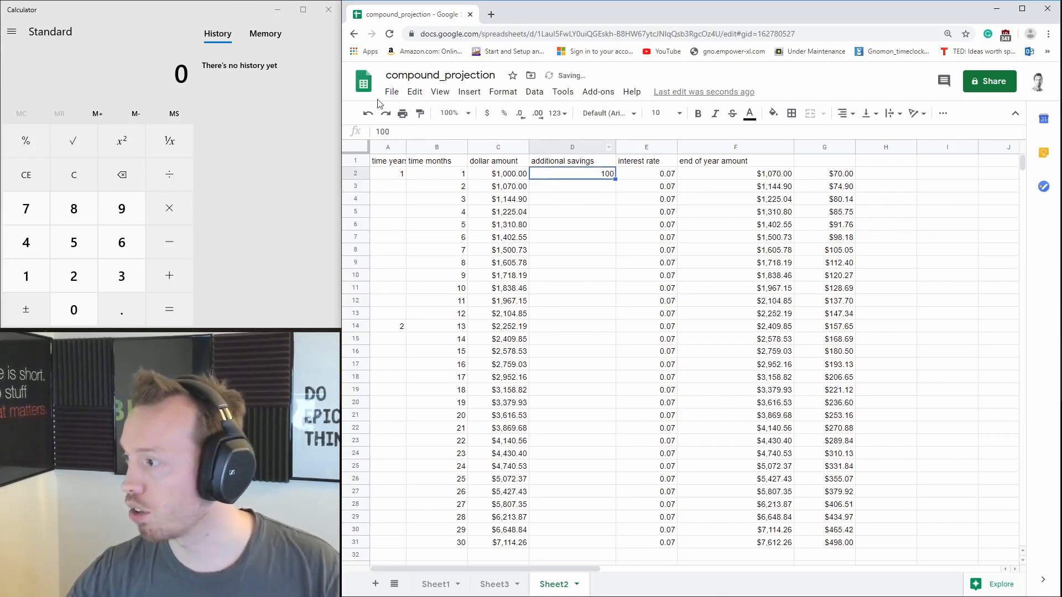
{"action": "left_click", "coordinate": [487, 117]}
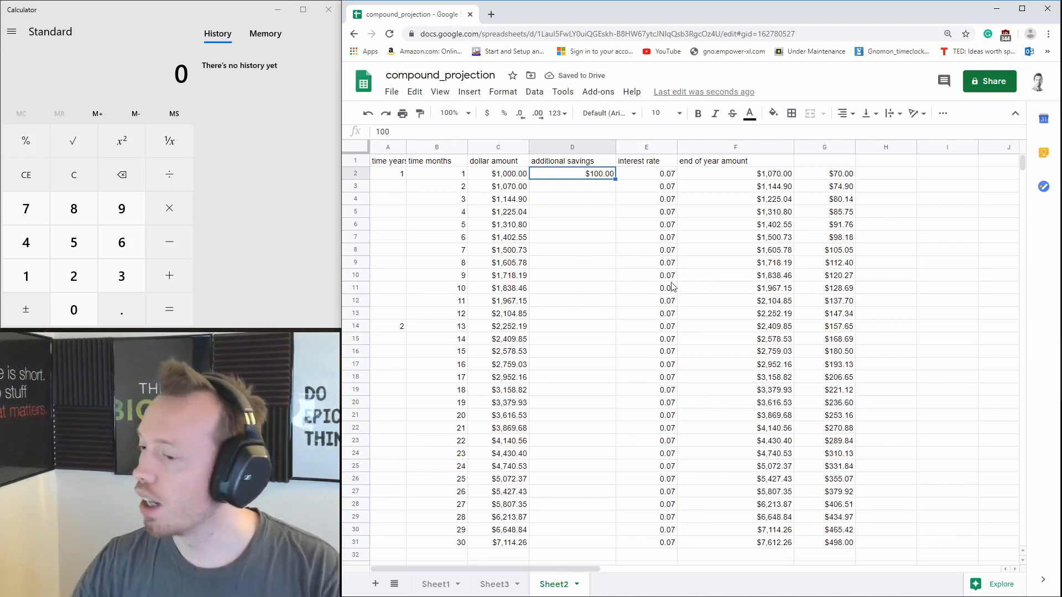
- Change the header in F1 from year to month so it reads "end of month amount"
{"action": "left_click", "coordinate": [711, 165]}
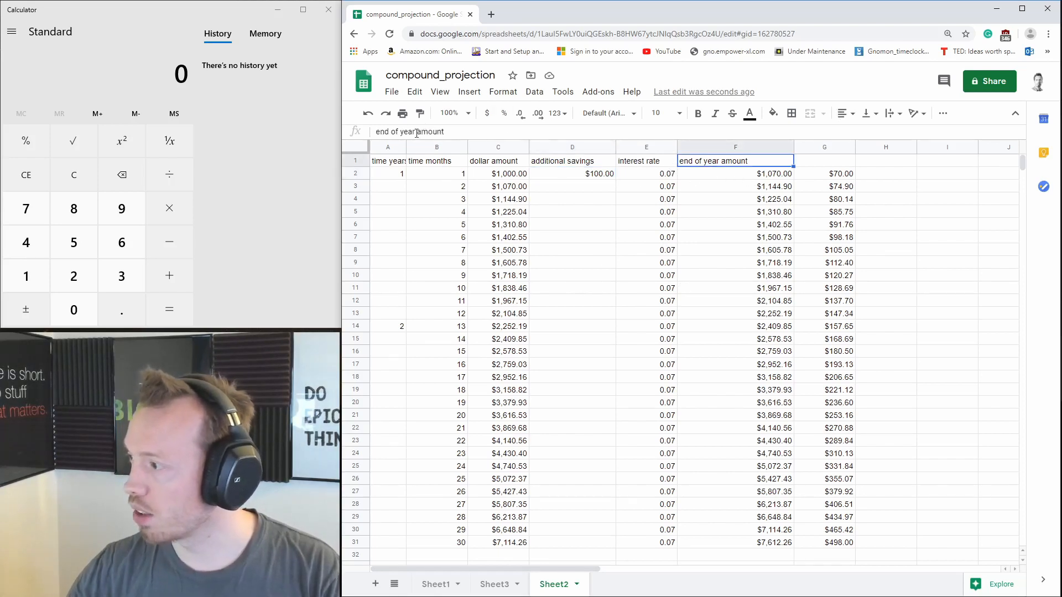
{"action": "left_click_drag", "start_coordinate": [412, 132], "coordinate": [397, 149]}
{"action": "type", "text": "m"}
{"action": "key", "text": "Delete"}
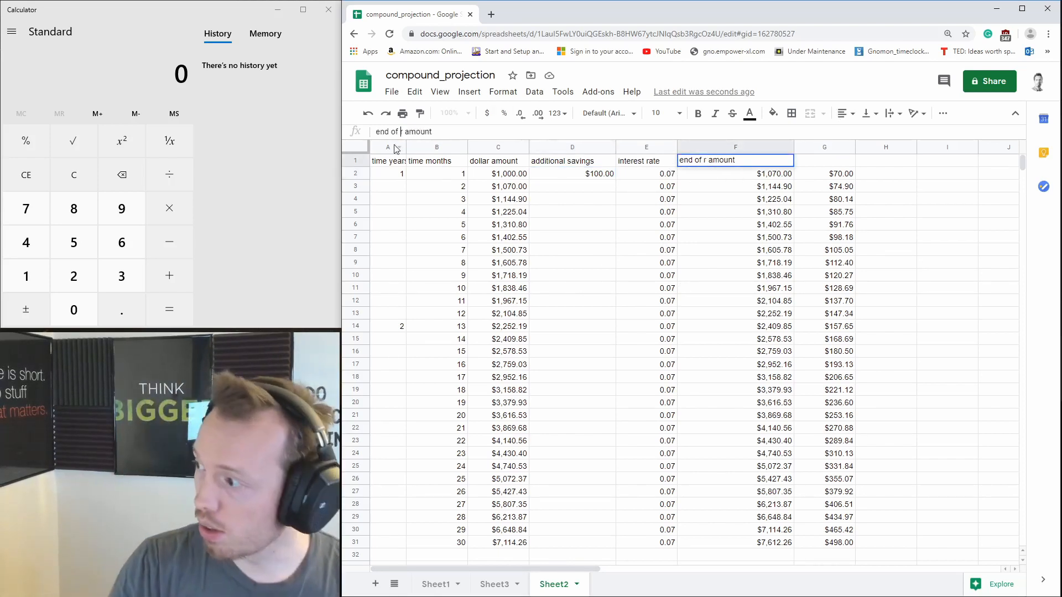
{"action": "type", "text": "onth"}
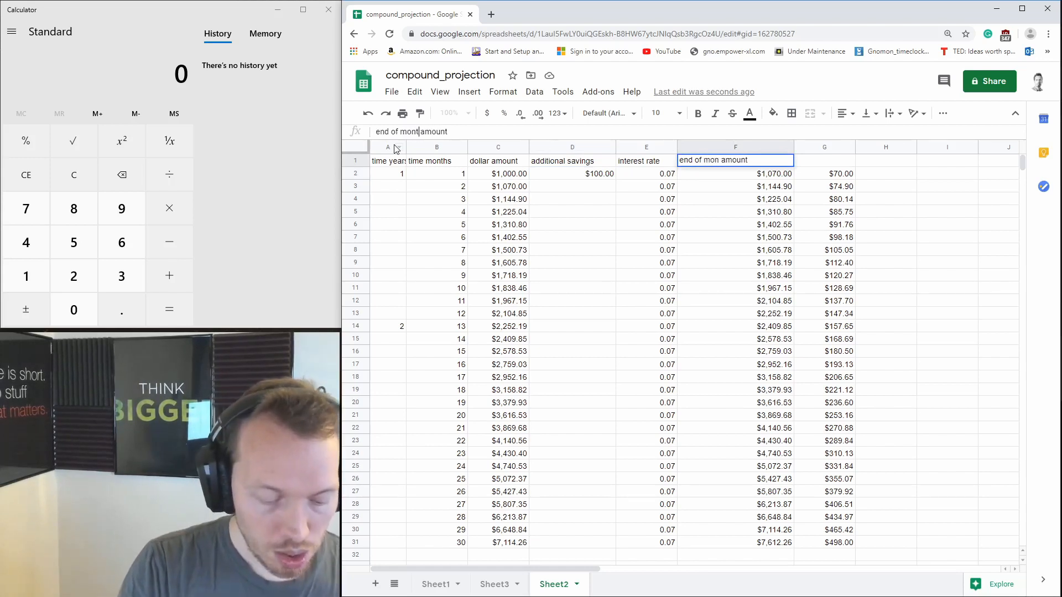
{"action": "key", "text": "Return"}
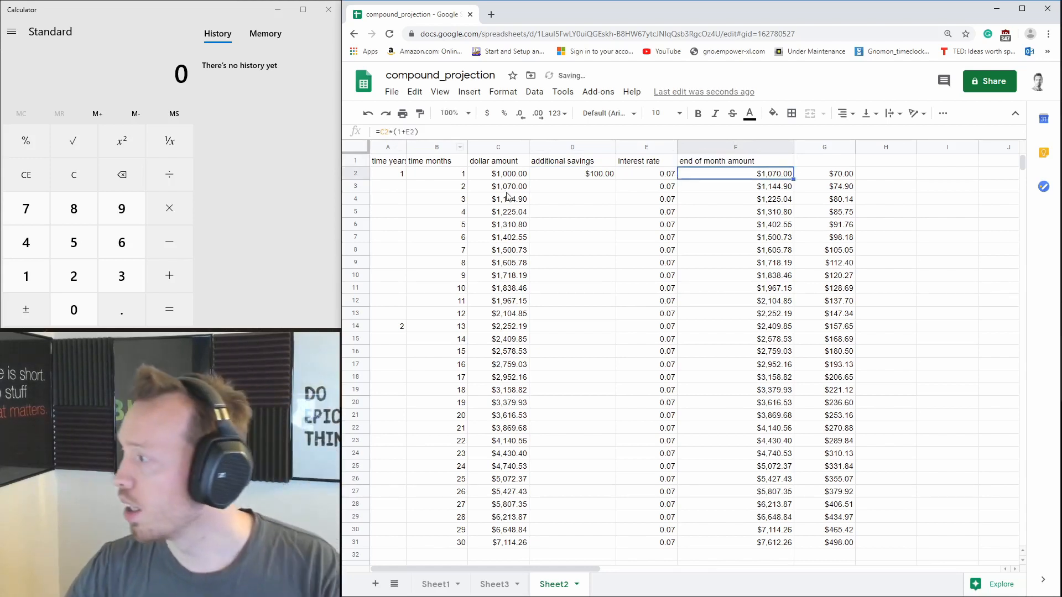
{"action": "left_click", "coordinate": [651, 173]}
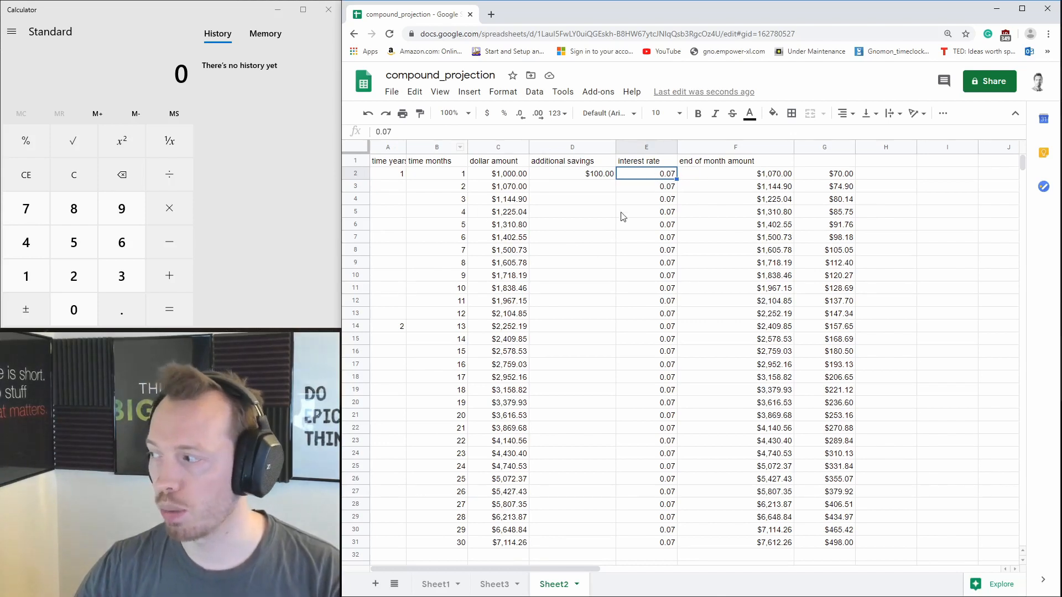
{"action": "right_click", "coordinate": [357, 175]}
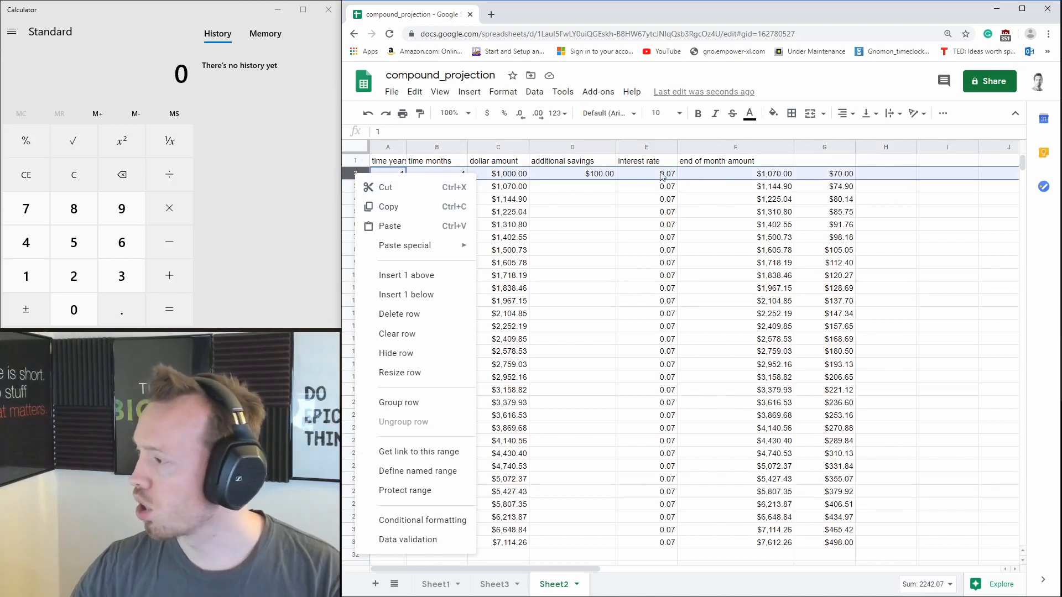
{"action": "left_click", "coordinate": [610, 191]}
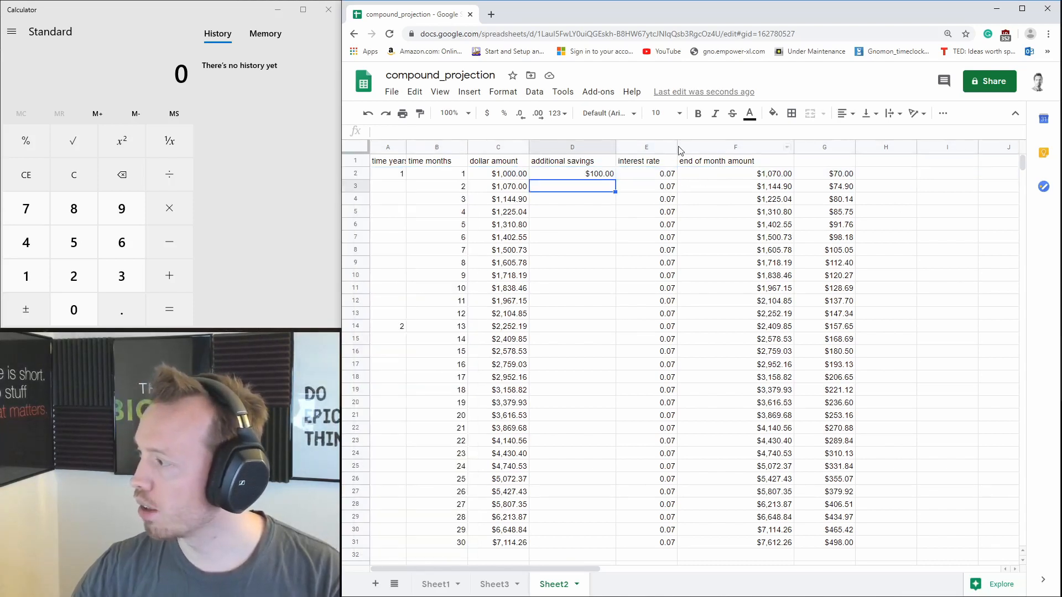
- Insert a column before the interest rate column and give it the header "interest"
{"action": "right_click", "coordinate": [636, 148]}
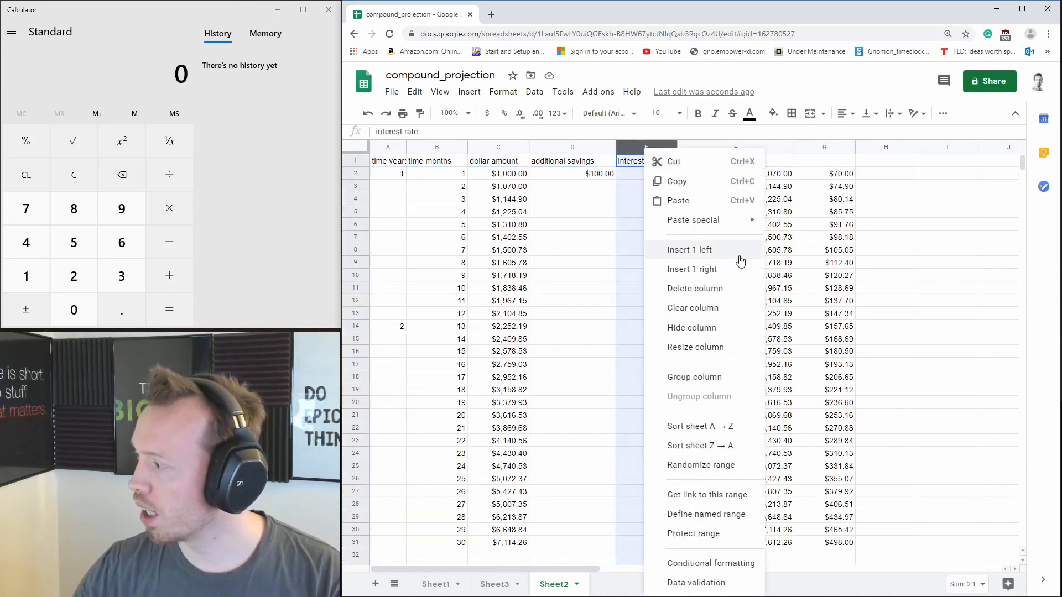
{"action": "left_click", "coordinate": [723, 250]}
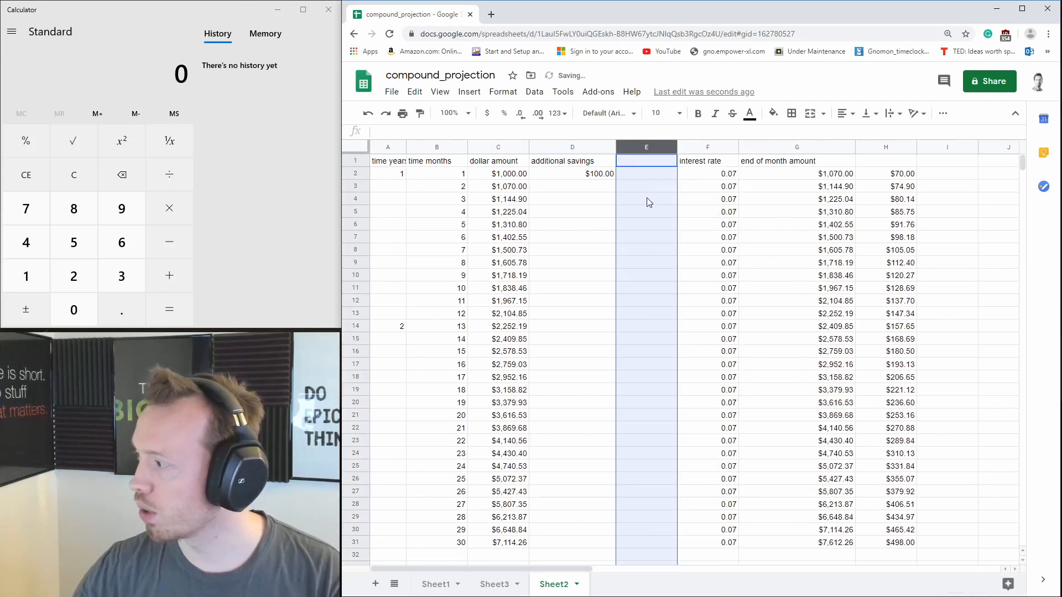
{"action": "type", "text": "inte"}
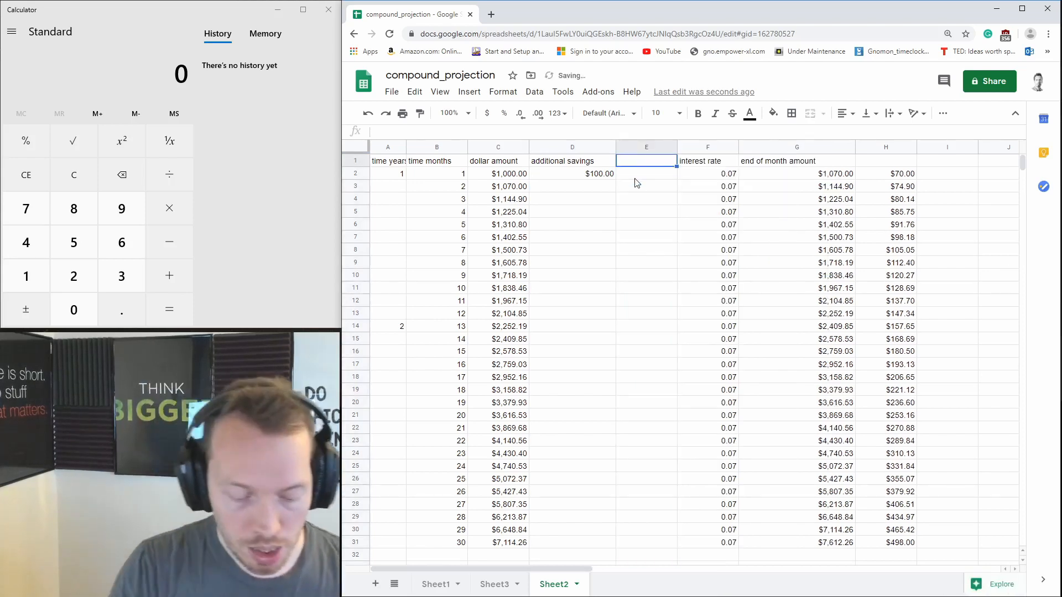
{"action": "type", "text": "res"}
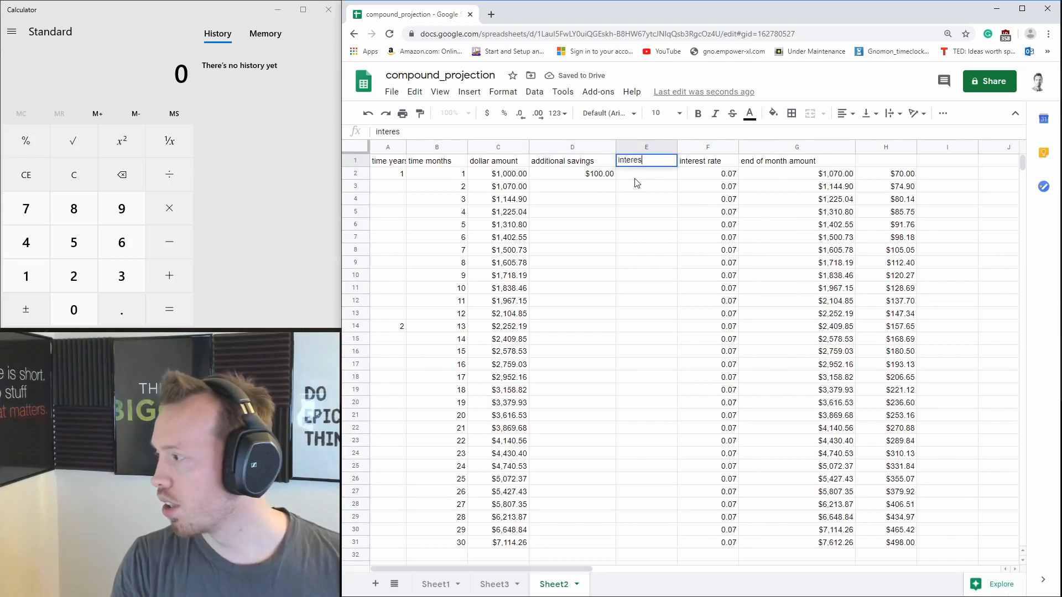
{"action": "type", "text": "t"}
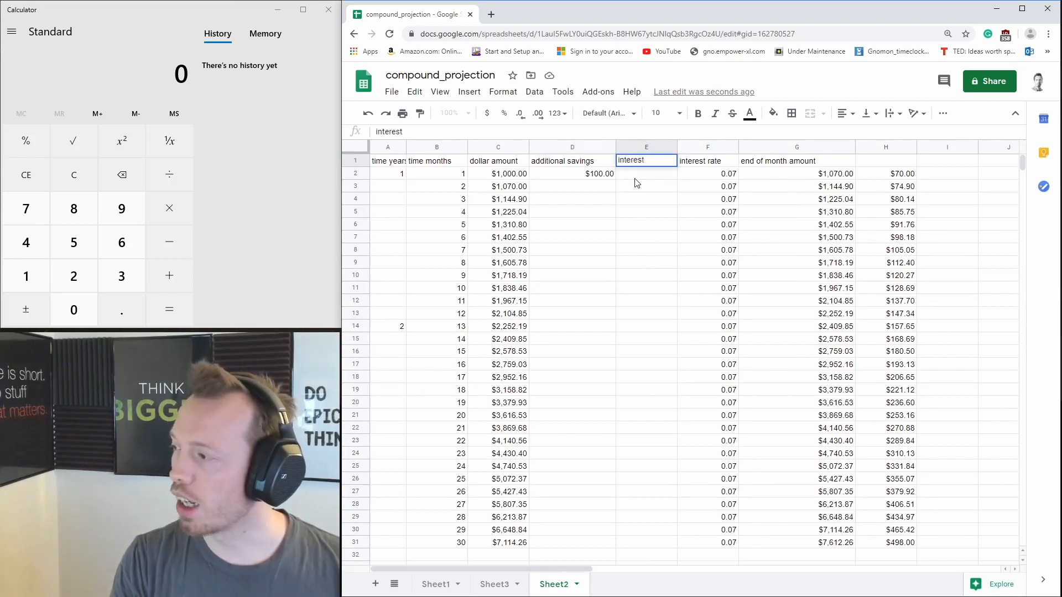
{"action": "left_click", "coordinate": [648, 224]}
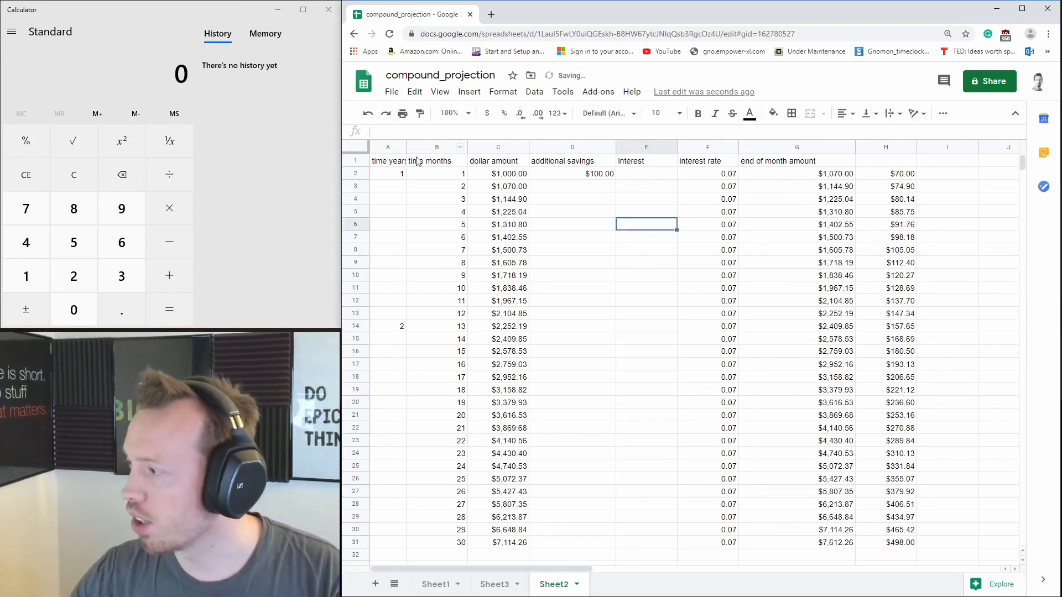
- Insert a blank row directly beneath the header row, above the first month's data
{"action": "right_click", "coordinate": [365, 175]}
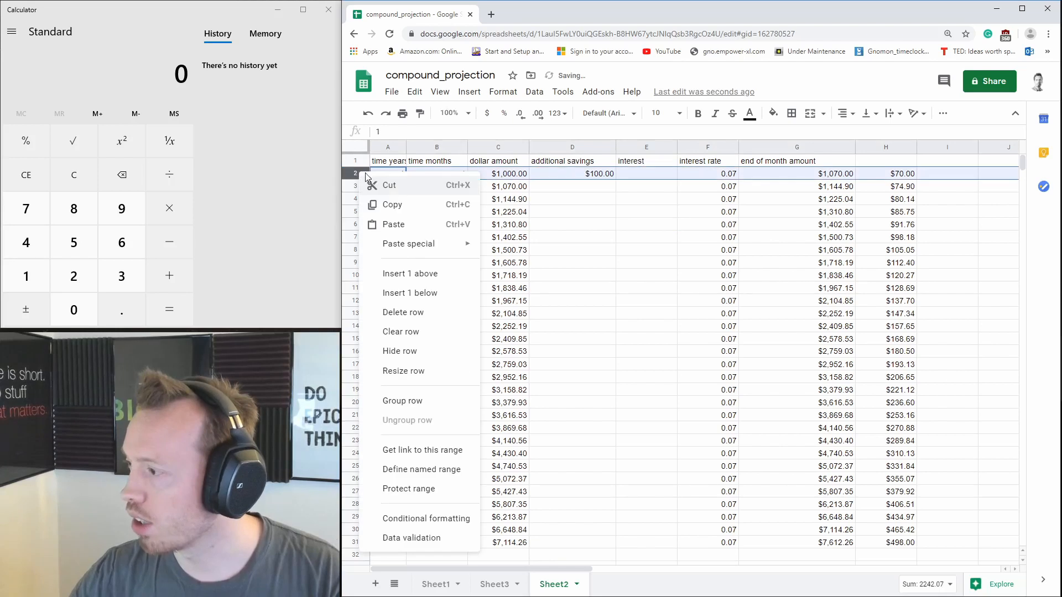
{"action": "left_click", "coordinate": [437, 272]}
{"action": "left_click", "coordinate": [642, 172]}
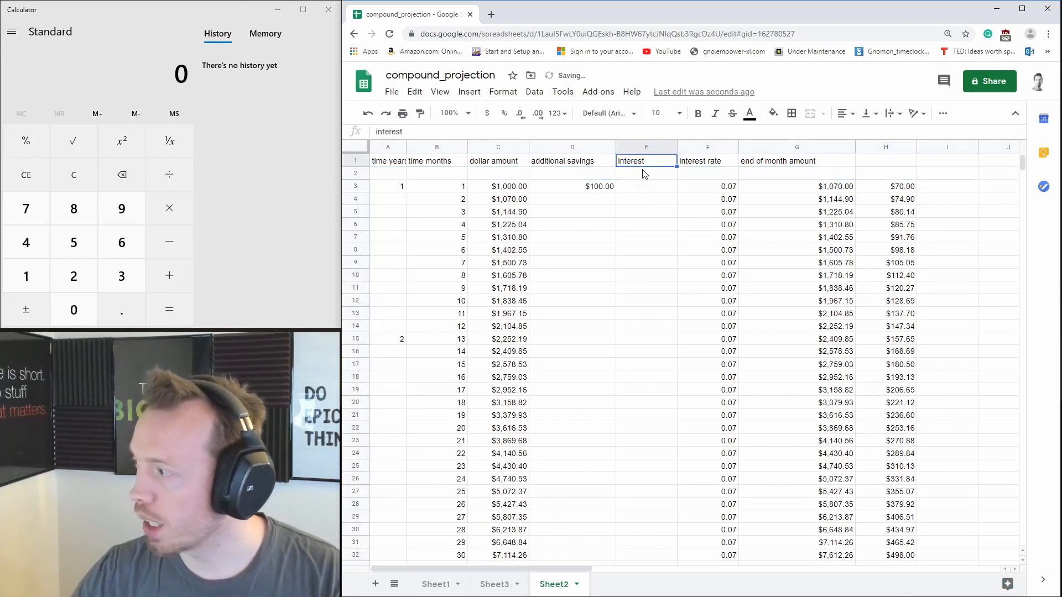
- Extend the header in E1 to read "interest rate yearly"
{"action": "left_click", "coordinate": [656, 161]}
{"action": "key", "text": "Return"}
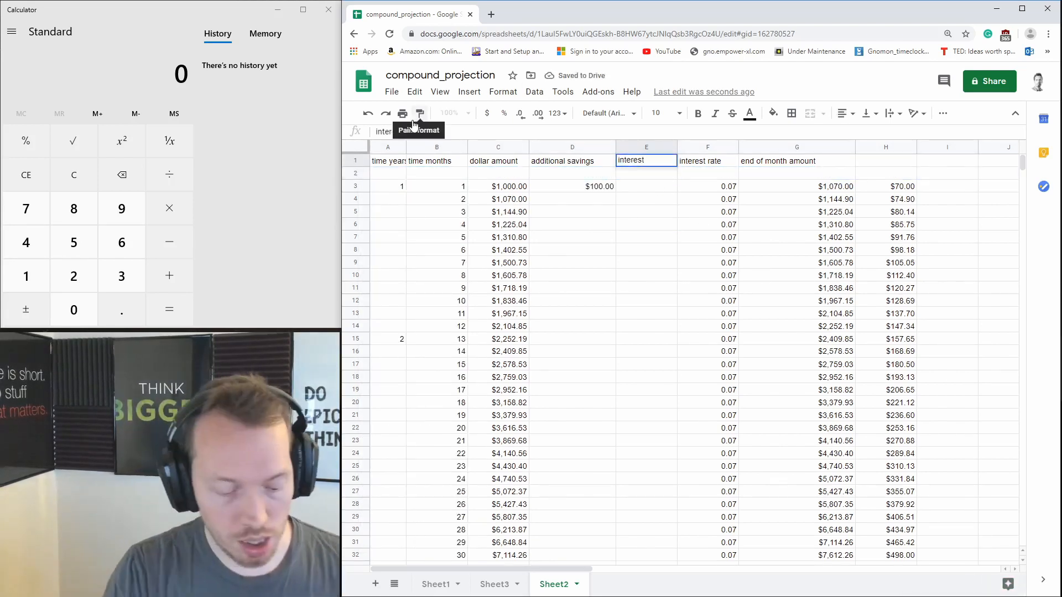
{"action": "type", "text": "rate year"}
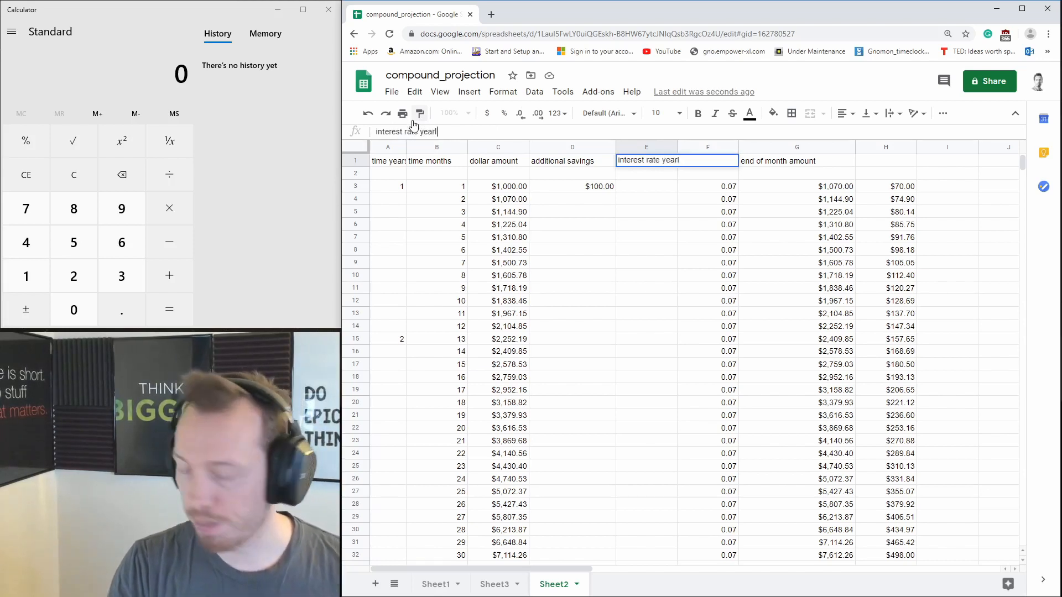
{"action": "type", "text": "l"}
{"action": "key", "text": "BackSpace"}
{"action": "key", "text": "Return"}
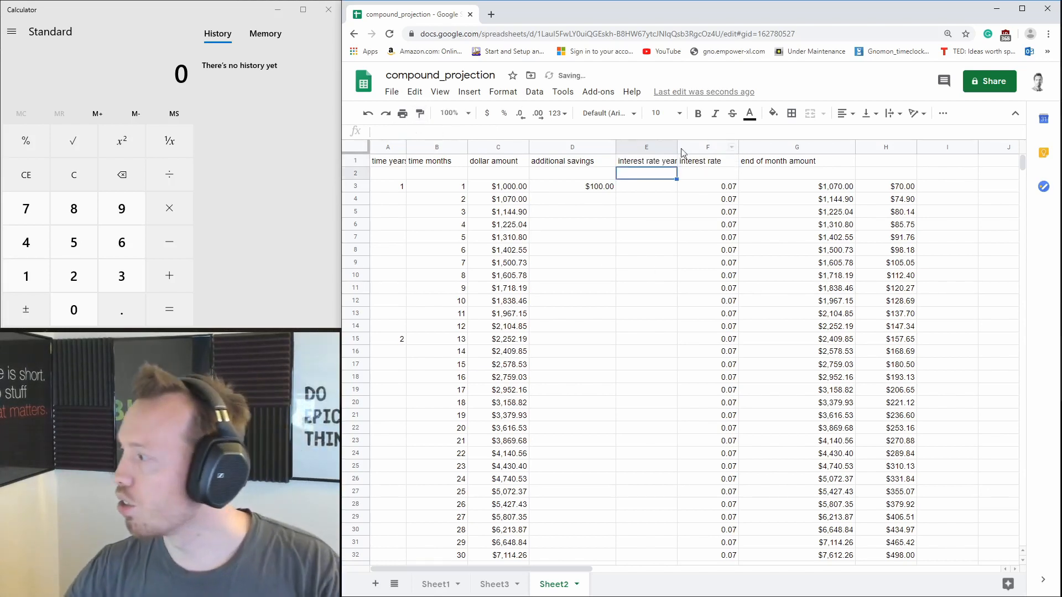
- Widen column E to fit its header and enter 0.07 as the yearly interest rate in E2
{"action": "left_click_drag", "start_coordinate": [678, 150], "coordinate": [695, 150]}
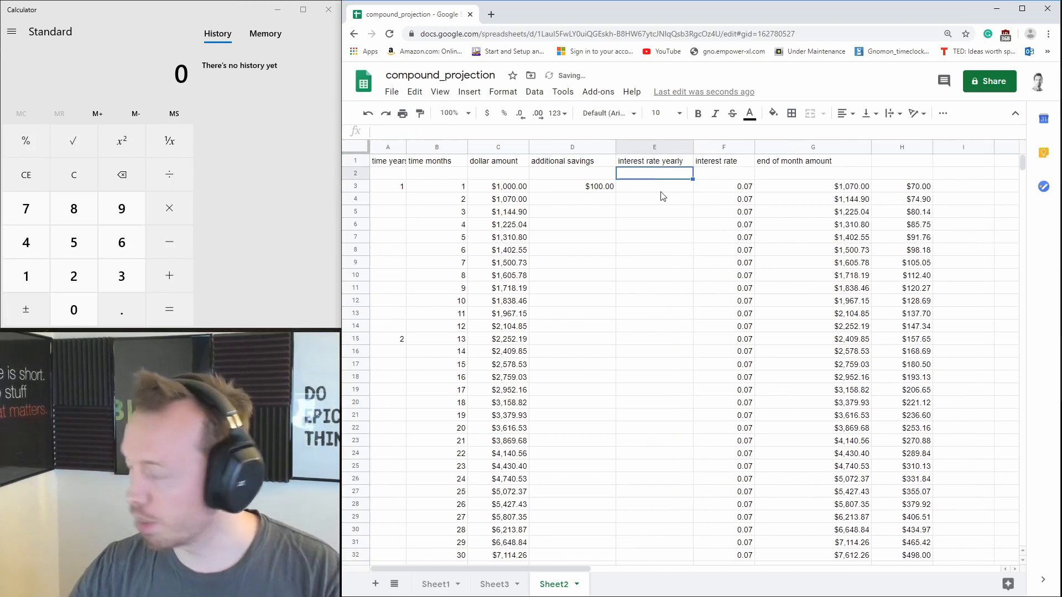
{"action": "type", "text": "0.07"}
{"action": "key", "text": "Return"}
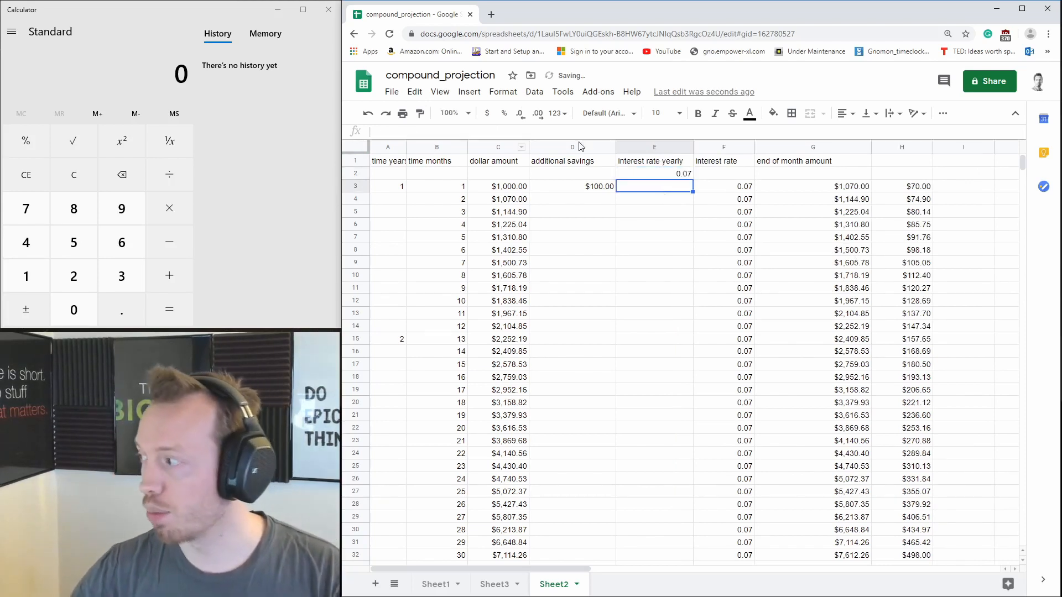
- Change the header in F1 to "interest rate monthly" and widen the column to show it in full
{"action": "left_click", "coordinate": [734, 166]}
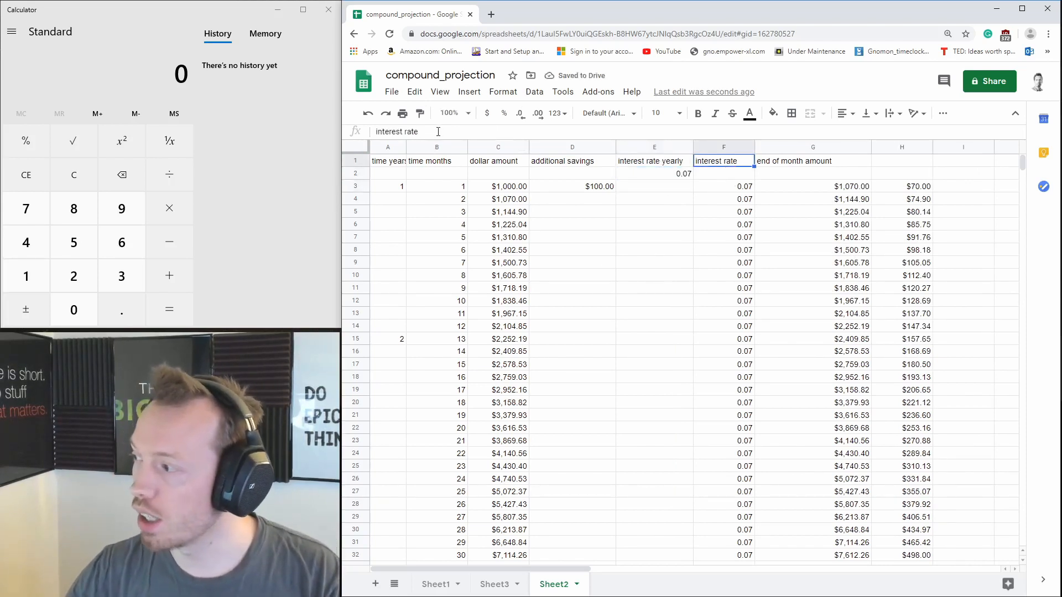
{"action": "left_click", "coordinate": [419, 131]}
{"action": "type", "text": "monthly"}
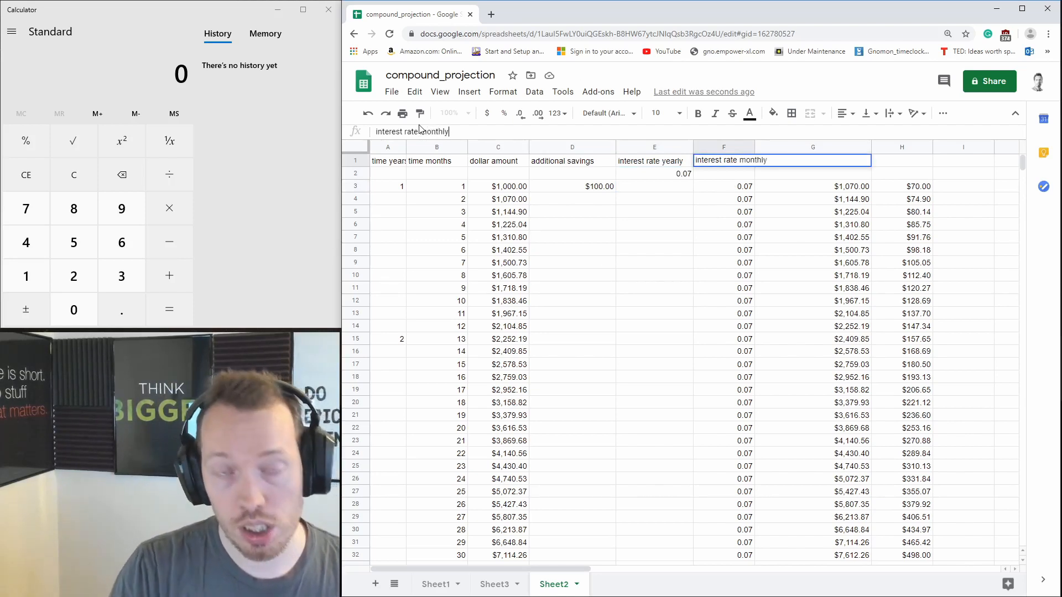
{"action": "key", "text": "Return"}
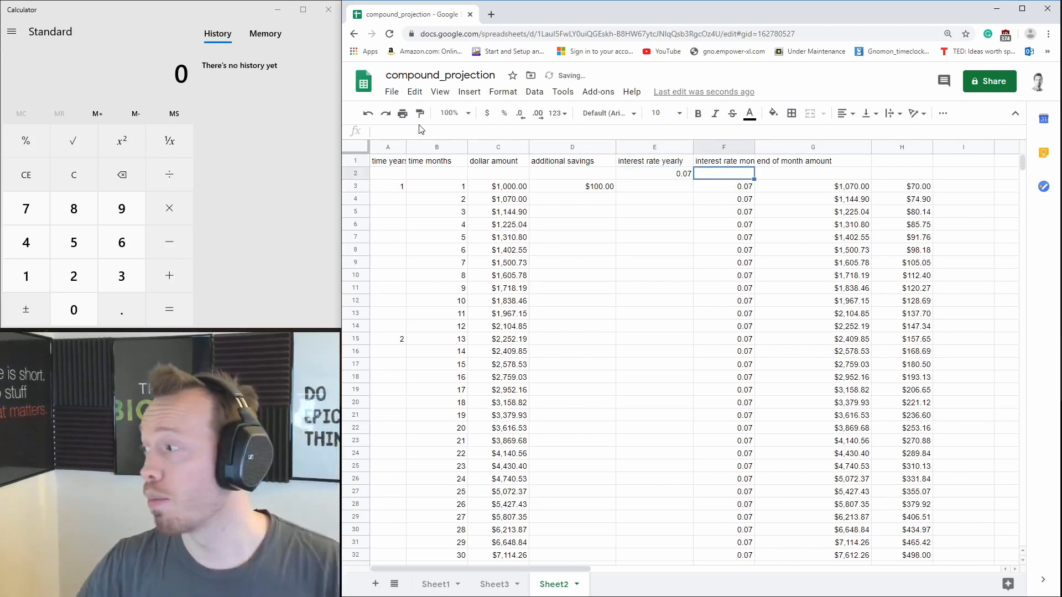
{"action": "left_click", "coordinate": [751, 148]}
{"action": "left_click_drag", "start_coordinate": [755, 148], "coordinate": [791, 148]}
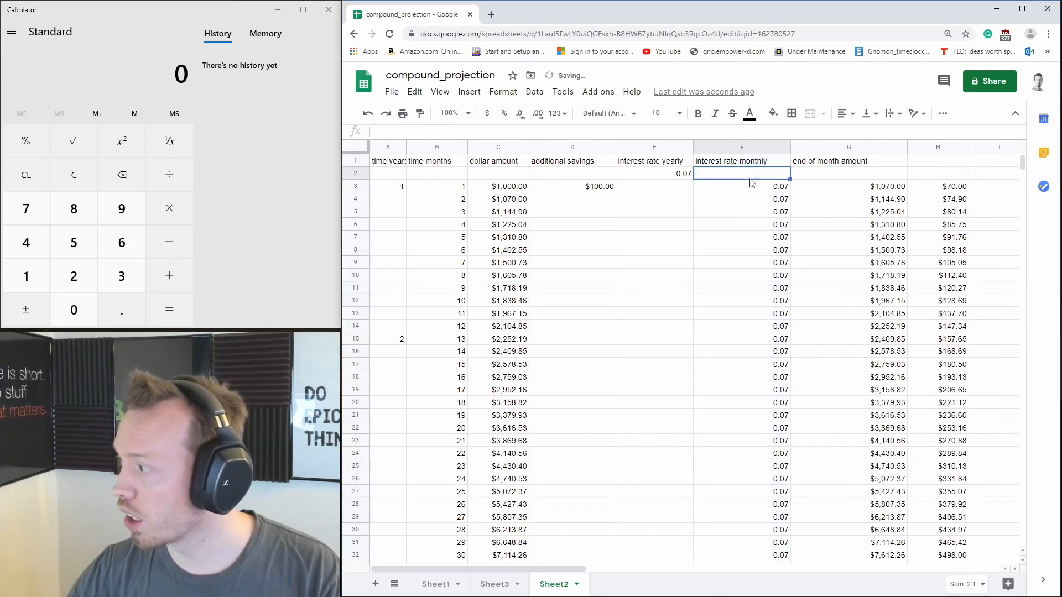
- Calculate the monthly interest rate in F2 with the formula =E2/12
{"action": "left_click", "coordinate": [653, 176]}
{"action": "left_click", "coordinate": [744, 176]}
{"action": "type", "text": "="}
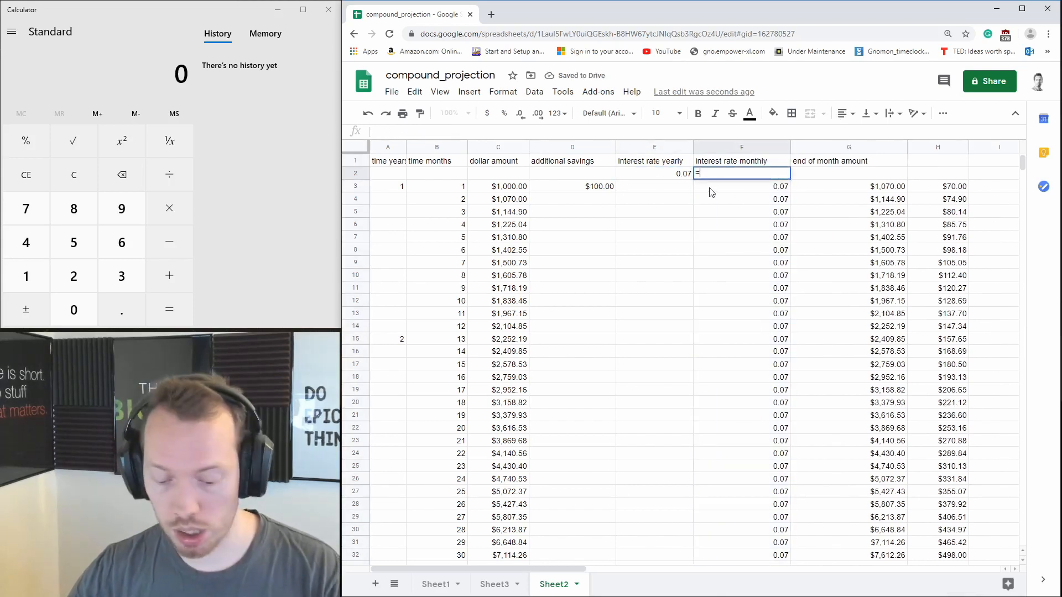
{"action": "left_click", "coordinate": [663, 177]}
{"action": "type", "text": "/12"}
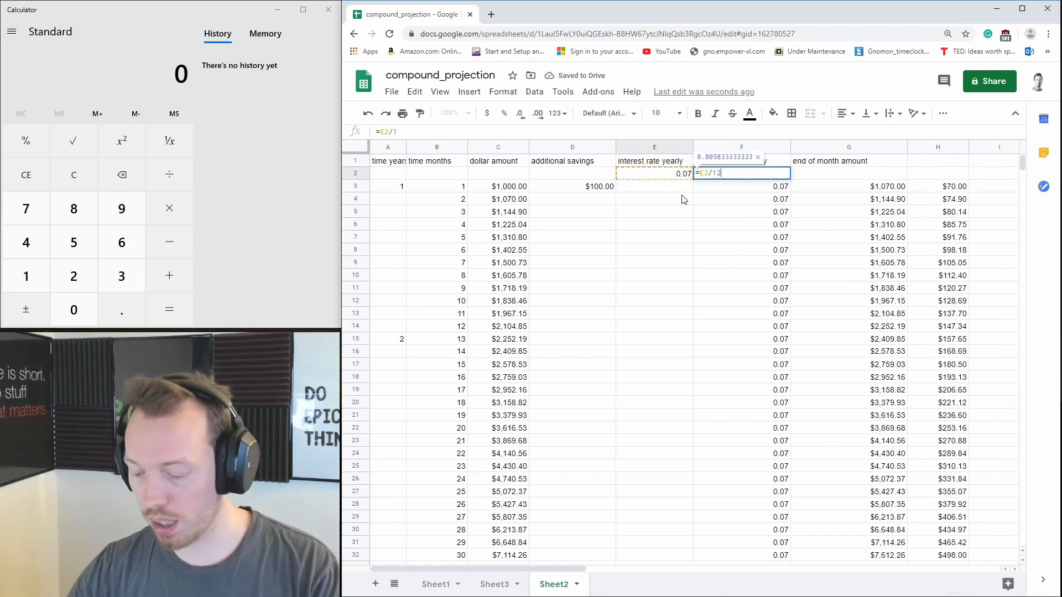
{"action": "key", "text": "Return"}
{"action": "left_click", "coordinate": [744, 176]}
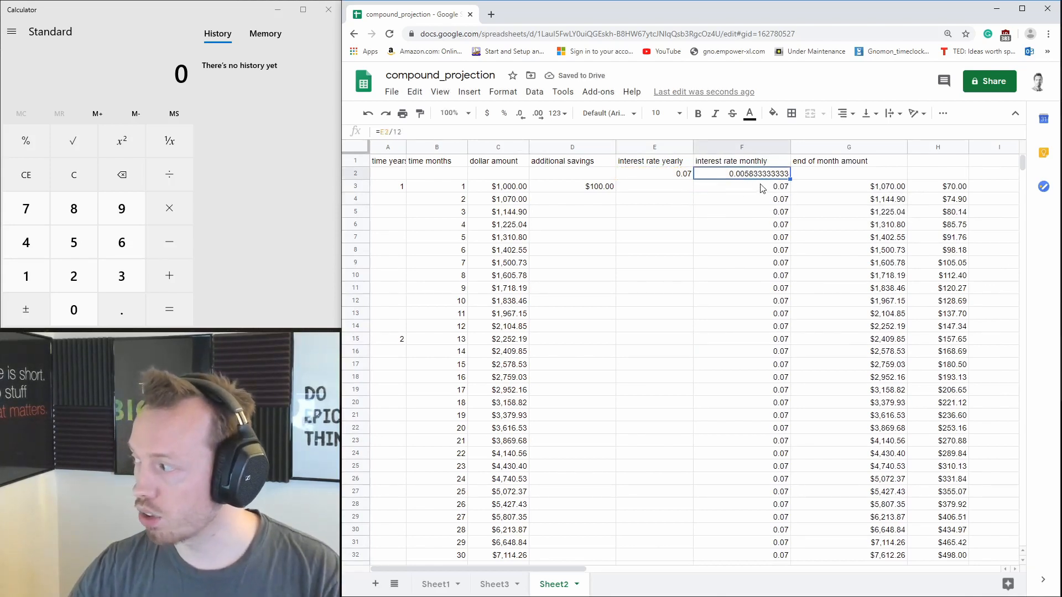
- Link the first month's interest rate in F3 to the monthly rate with the formula =F2
{"action": "left_click", "coordinate": [763, 190]}
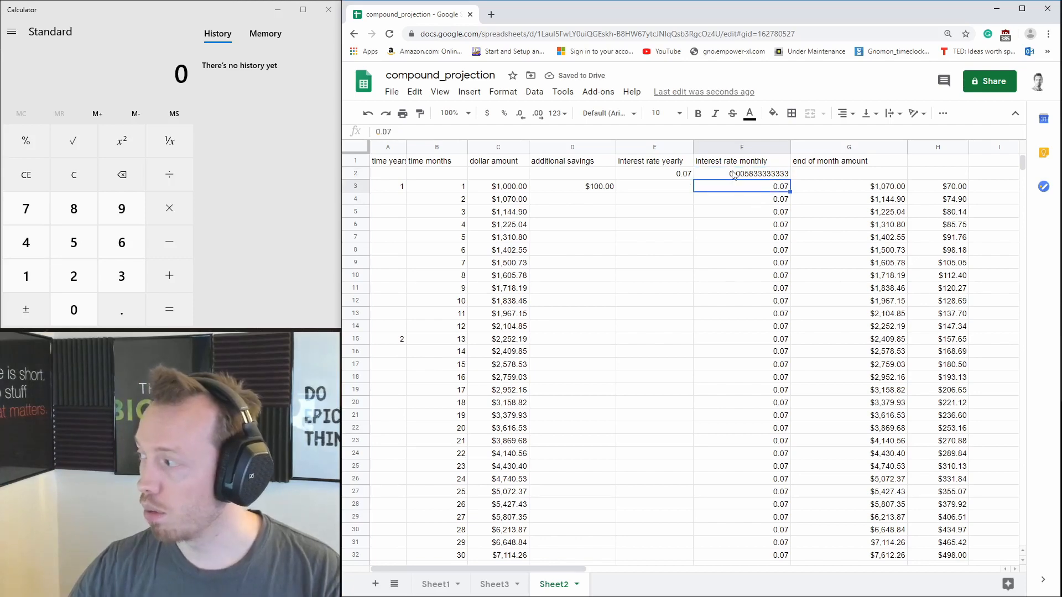
{"action": "type", "text": "="}
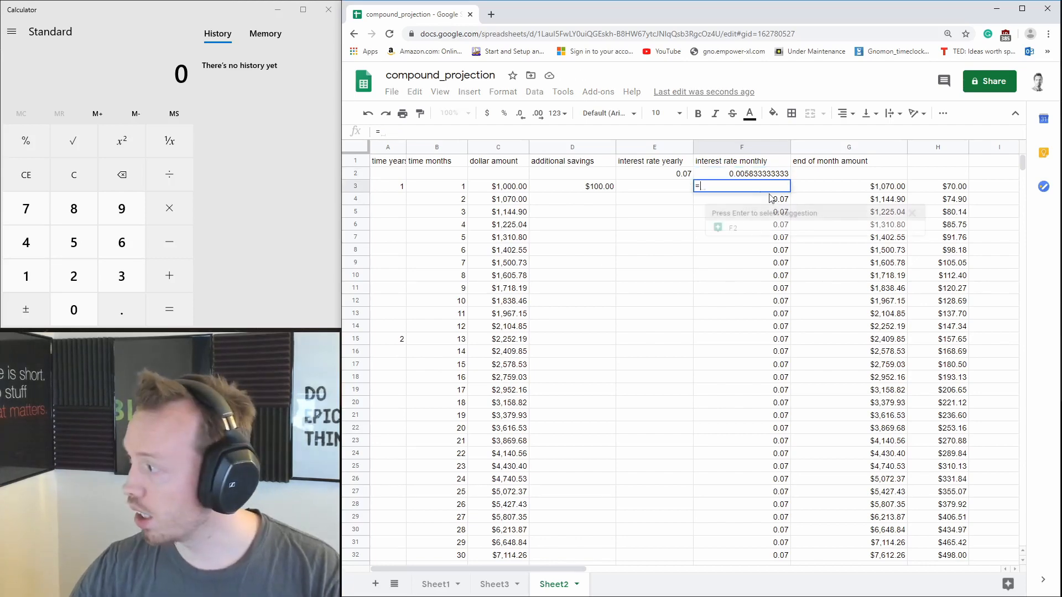
{"action": "left_click", "coordinate": [761, 174]}
{"action": "key", "text": "Return"}
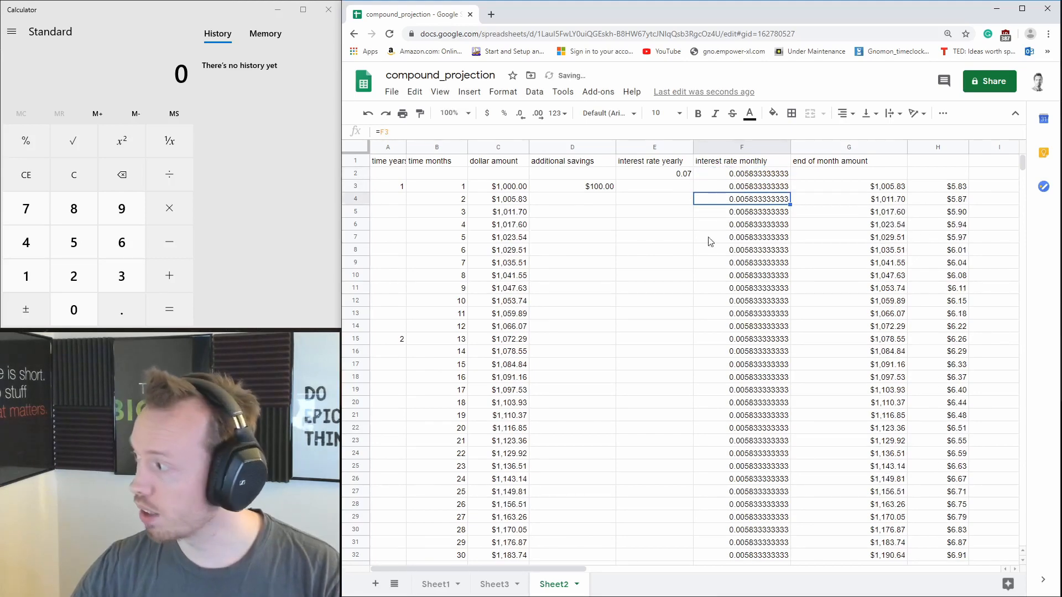
- Format the monthly interest rate in F2 as a Number with four decimal places
{"action": "left_click", "coordinate": [758, 176]}
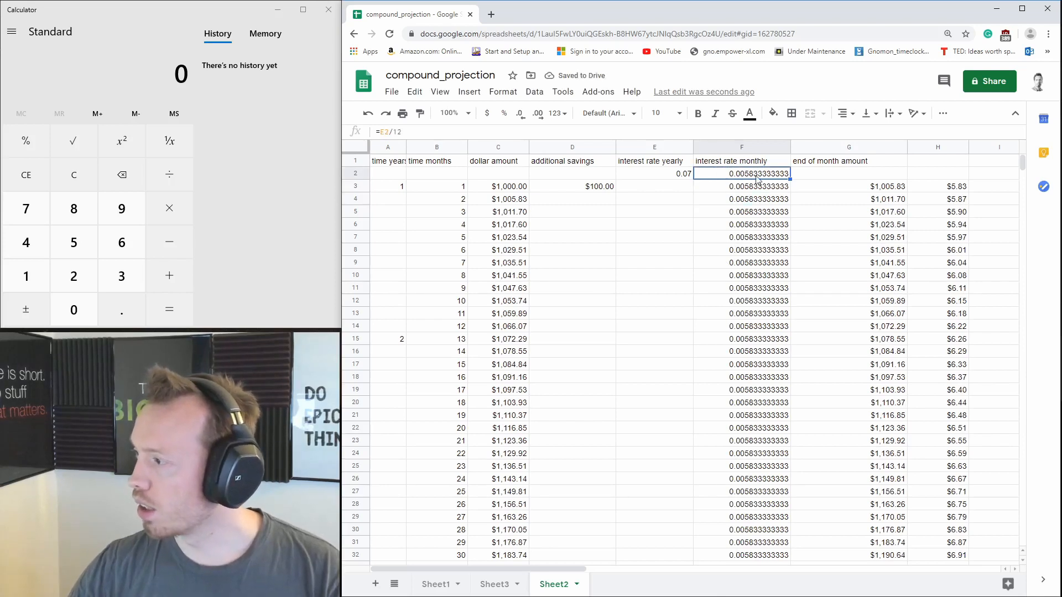
{"action": "left_click", "coordinate": [538, 119]}
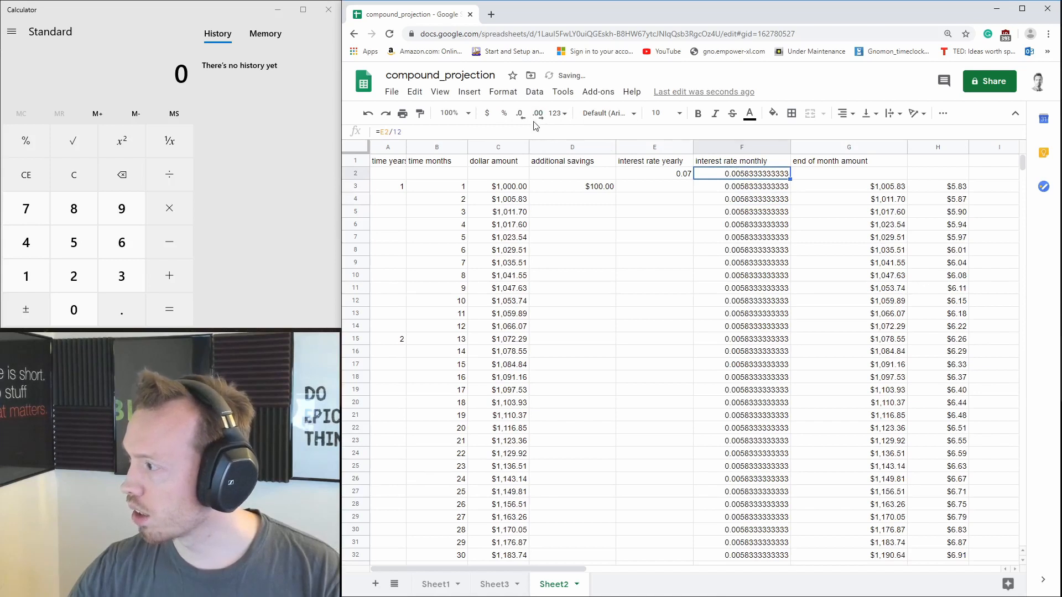
{"action": "left_click", "coordinate": [523, 118]}
{"action": "left_click", "coordinate": [525, 121]}
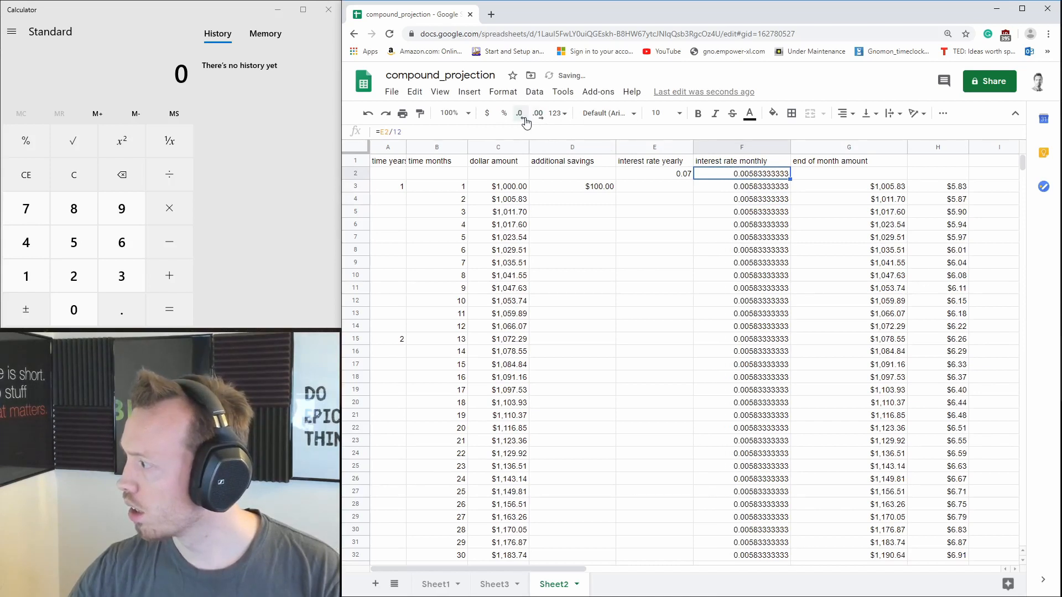
{"action": "left_click", "coordinate": [536, 118]}
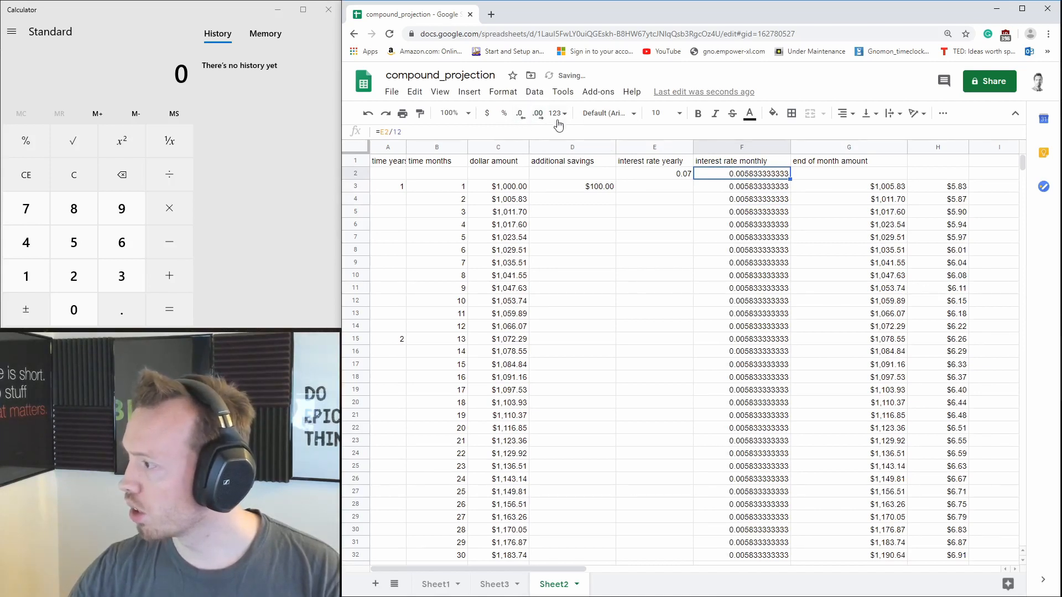
{"action": "left_click", "coordinate": [557, 117]}
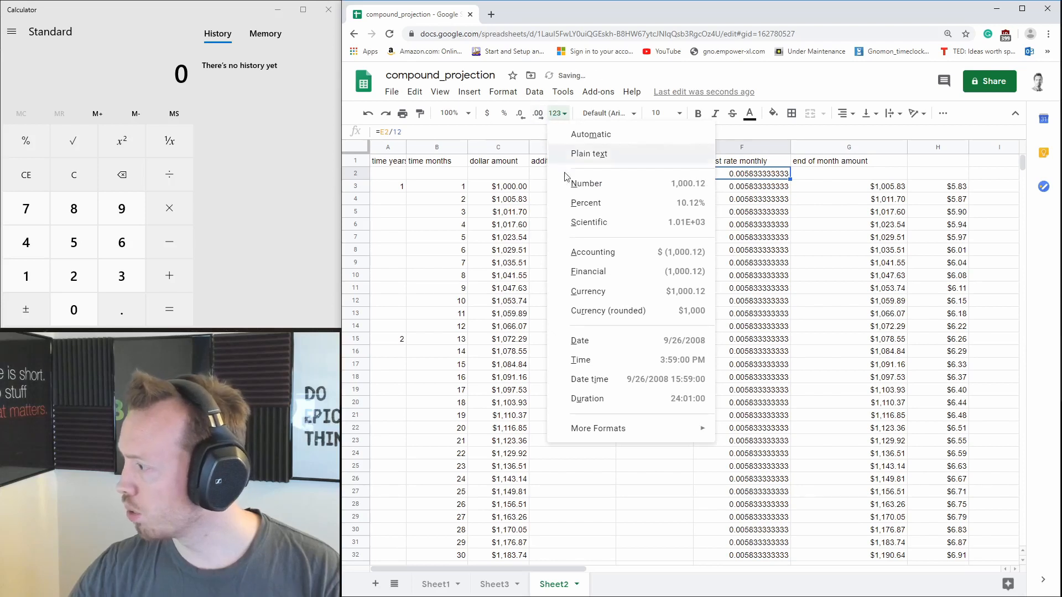
{"action": "left_click", "coordinate": [623, 185]}
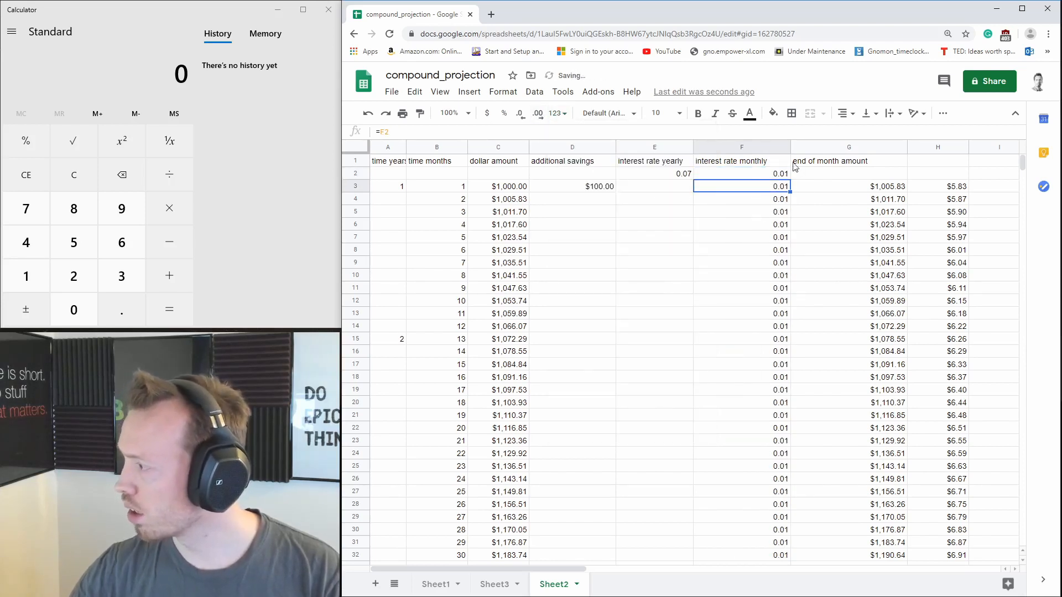
{"action": "left_click", "coordinate": [537, 118]}
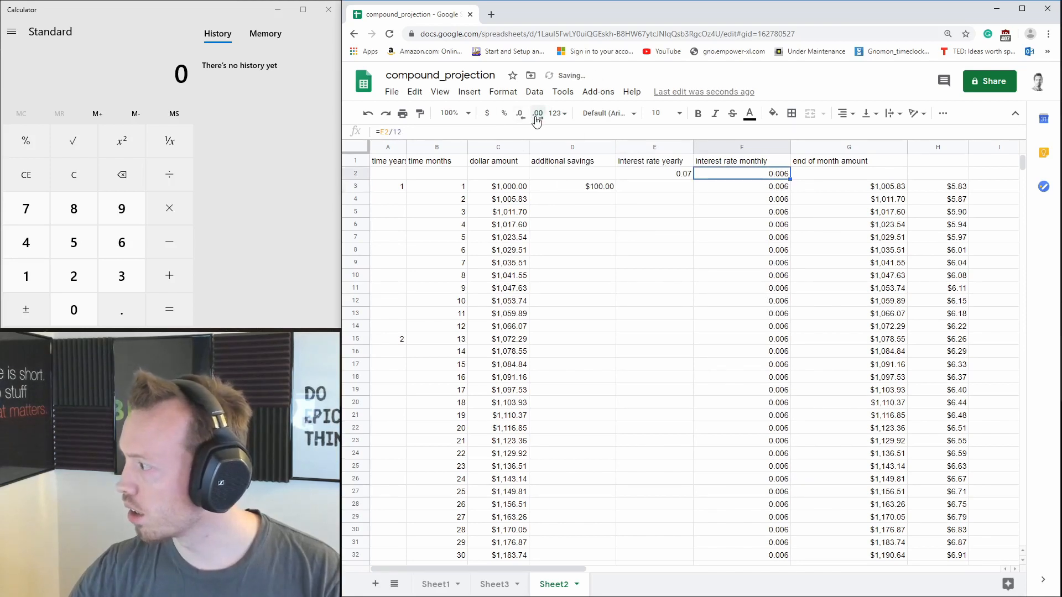
{"action": "left_click", "coordinate": [535, 118]}
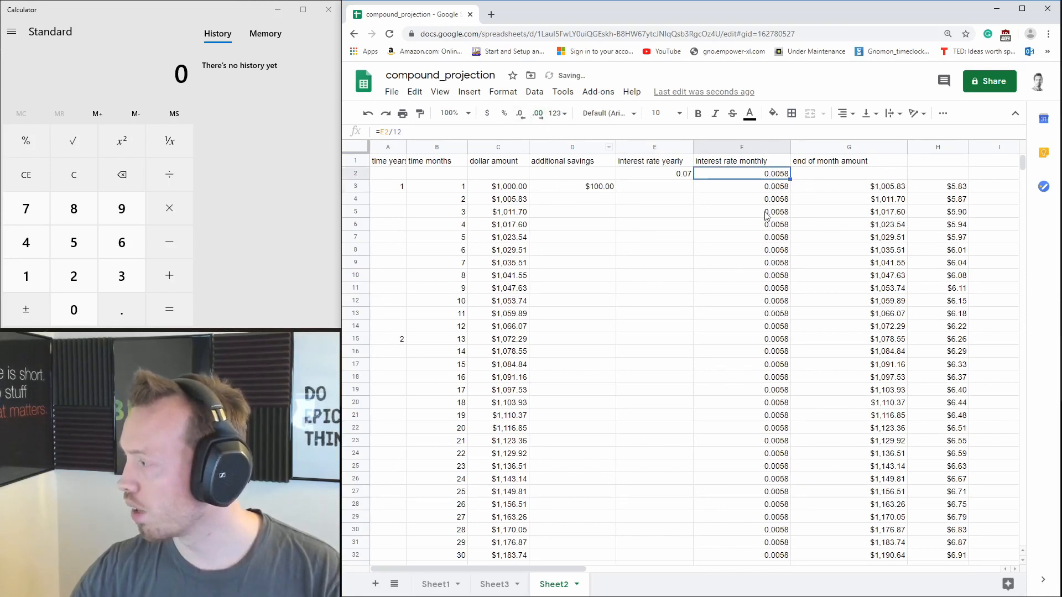
- Change the first month's end of month amount formula in G3 to =(C3+D3)*(1+F3) to include the additional savings
{"action": "left_click", "coordinate": [775, 189]}
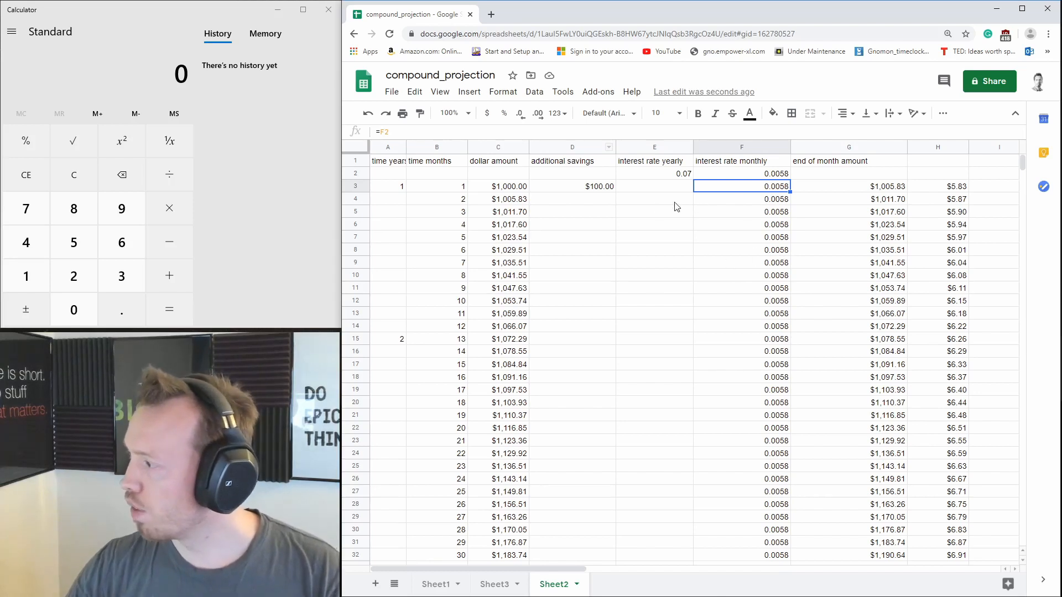
{"action": "left_click", "coordinate": [954, 188]}
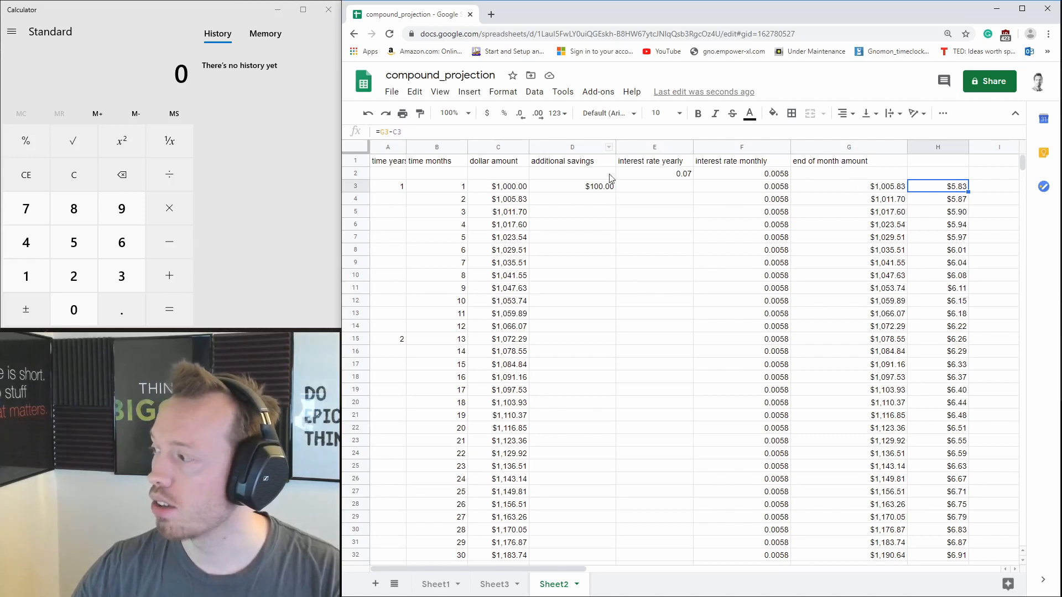
{"action": "left_click", "coordinate": [859, 188]}
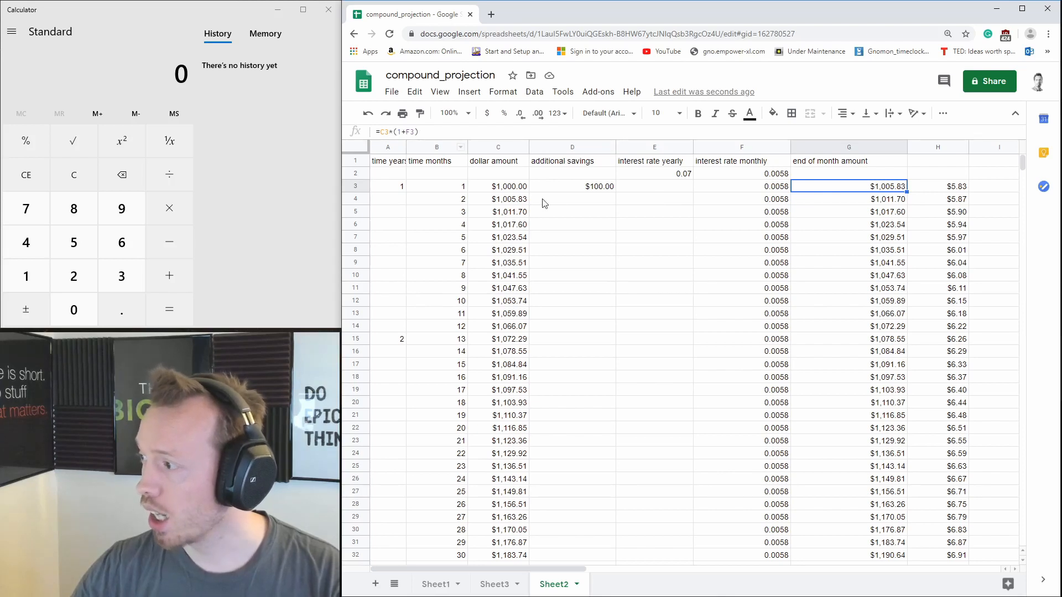
{"action": "left_click", "coordinate": [453, 134]}
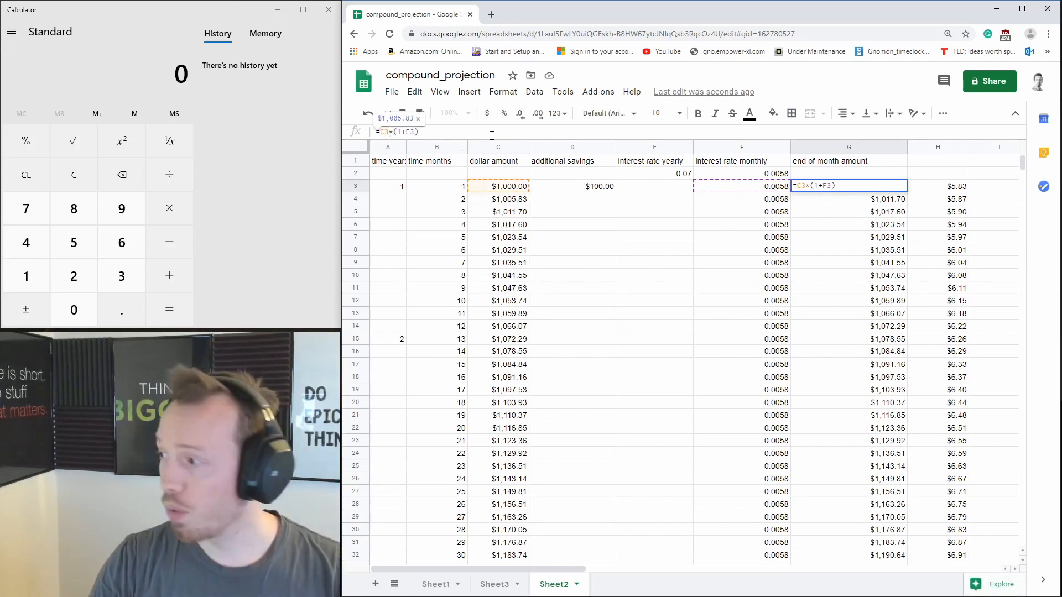
{"action": "type", "text": "("}
{"action": "key", "text": "Right"}
{"action": "key", "text": "Right"}
{"action": "type", "text": ")*(1"}
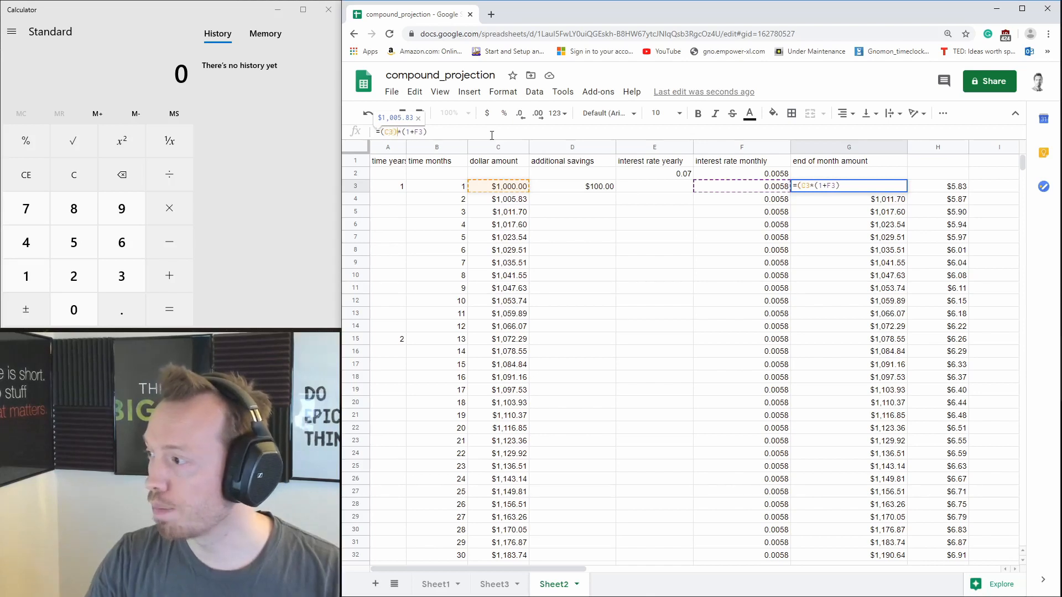
{"action": "type", "text": "+"}
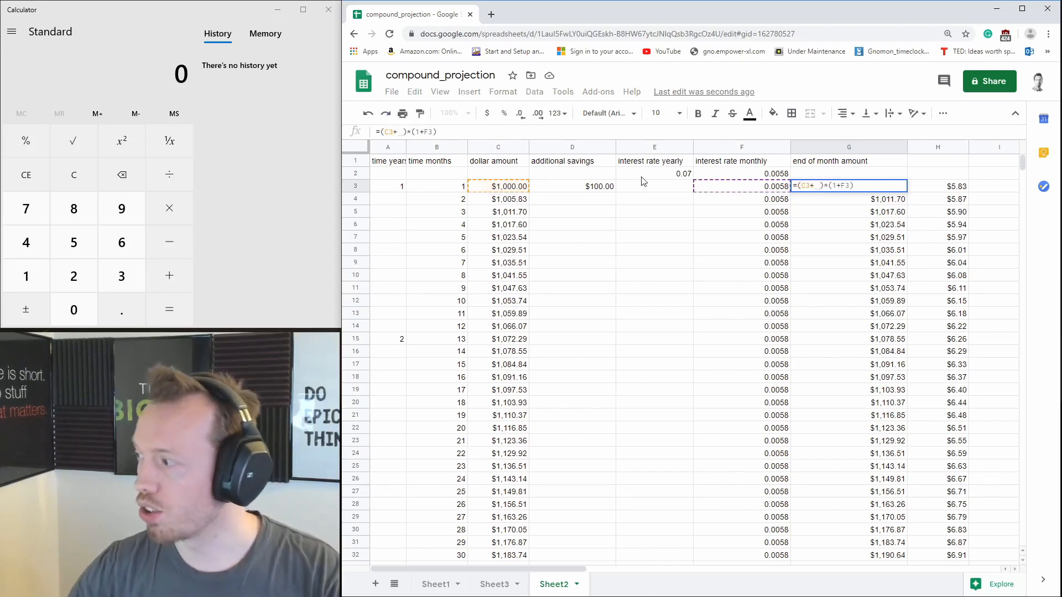
{"action": "left_click", "coordinate": [580, 191]}
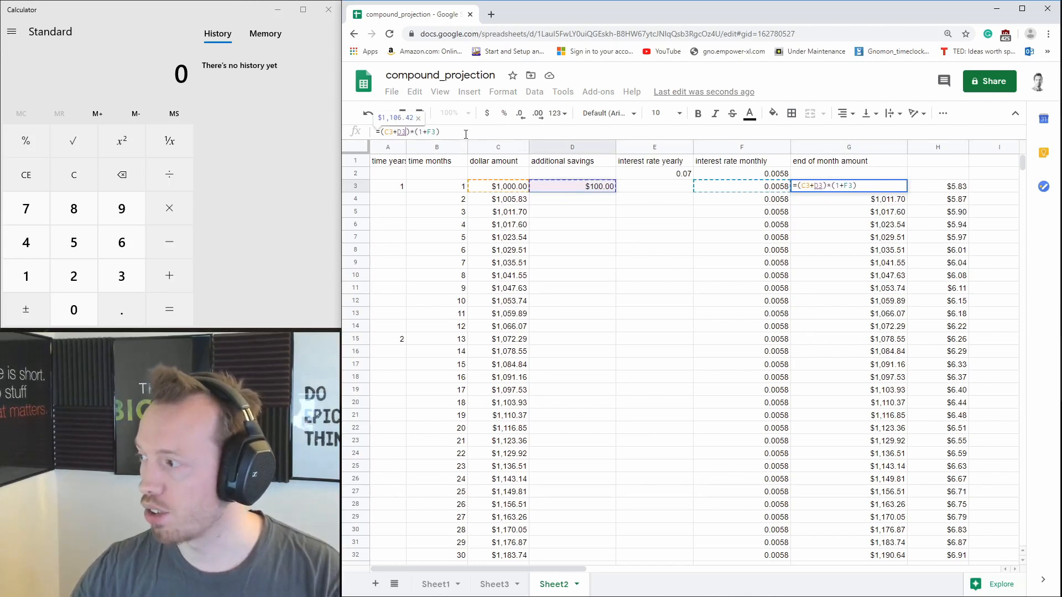
{"action": "key", "text": "Return"}
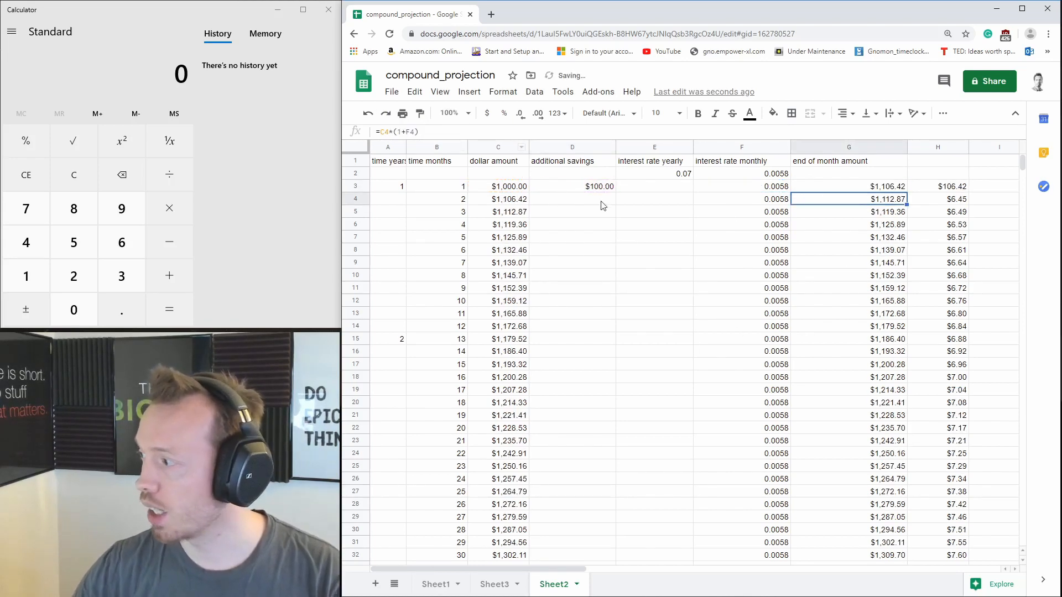
- Insert a column before the end of month amount column and give it the header "interest gains" in G1
{"action": "left_click", "coordinate": [510, 189]}
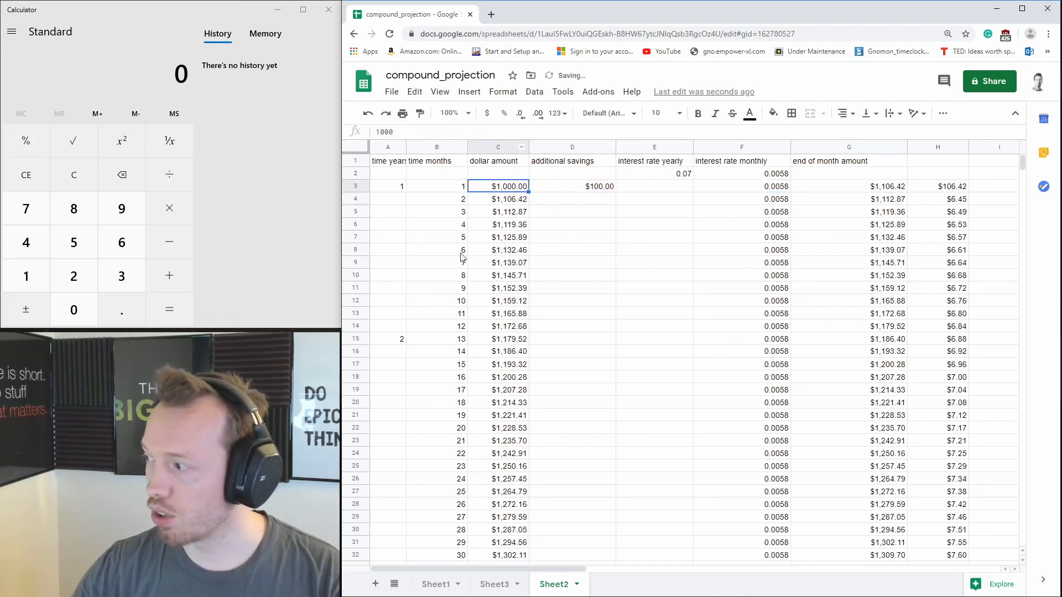
{"action": "left_click", "coordinate": [584, 190]}
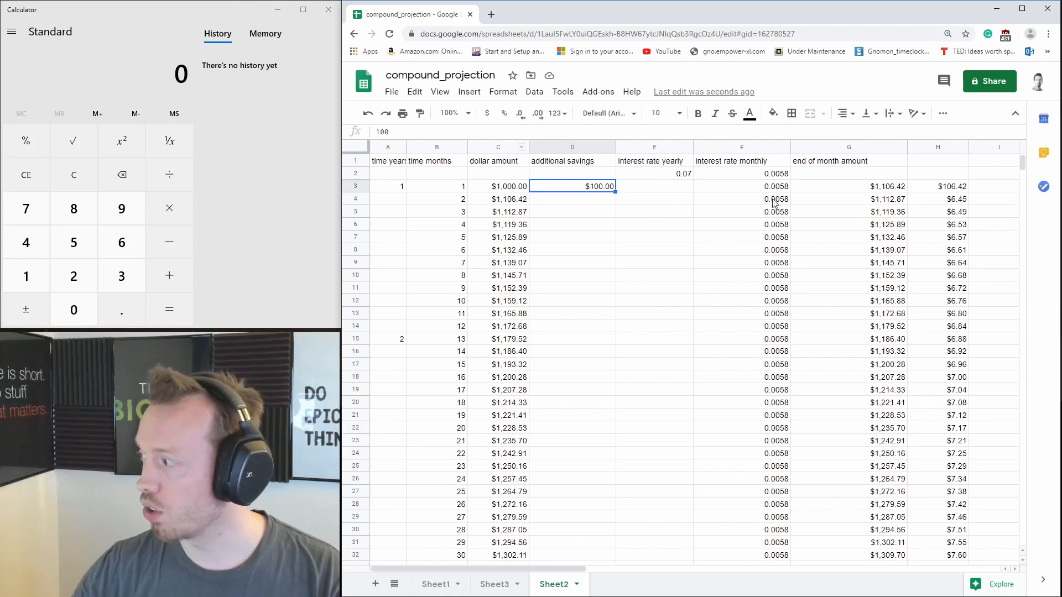
{"action": "left_click", "coordinate": [852, 148]}
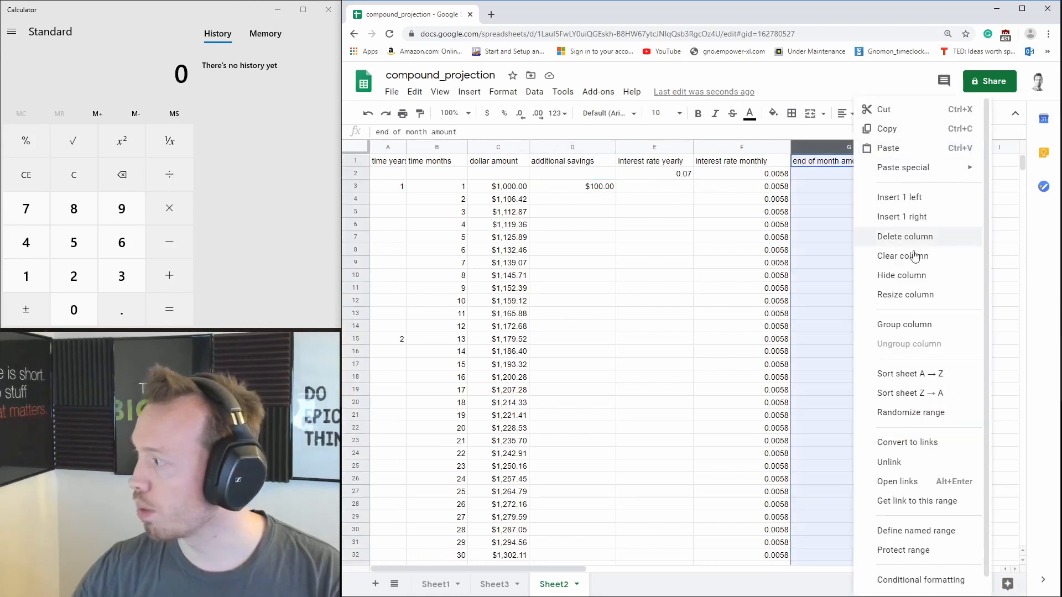
{"action": "left_click", "coordinate": [918, 198]}
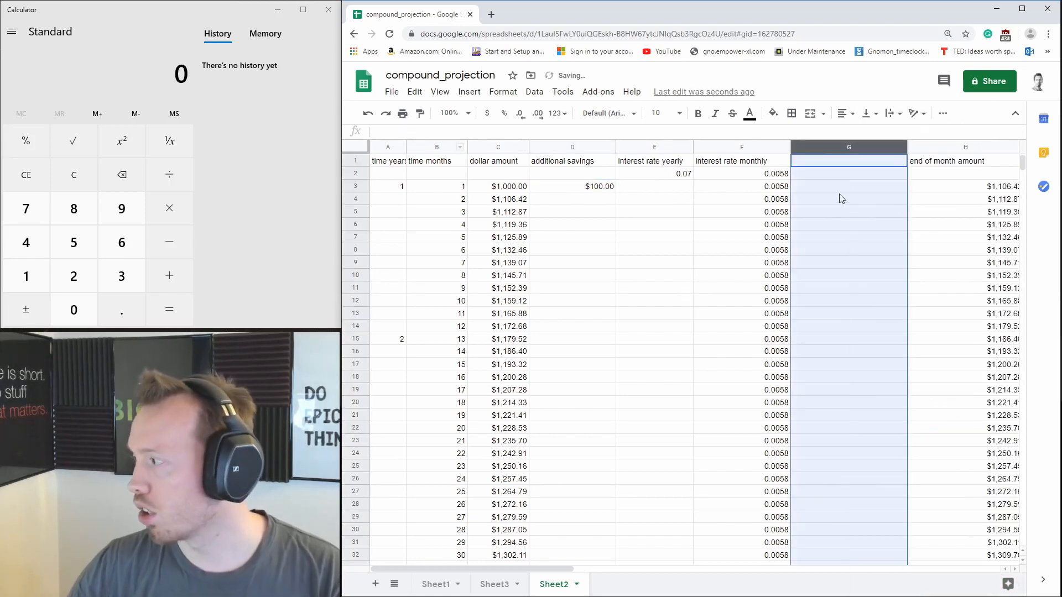
{"action": "left_click", "coordinate": [837, 164]}
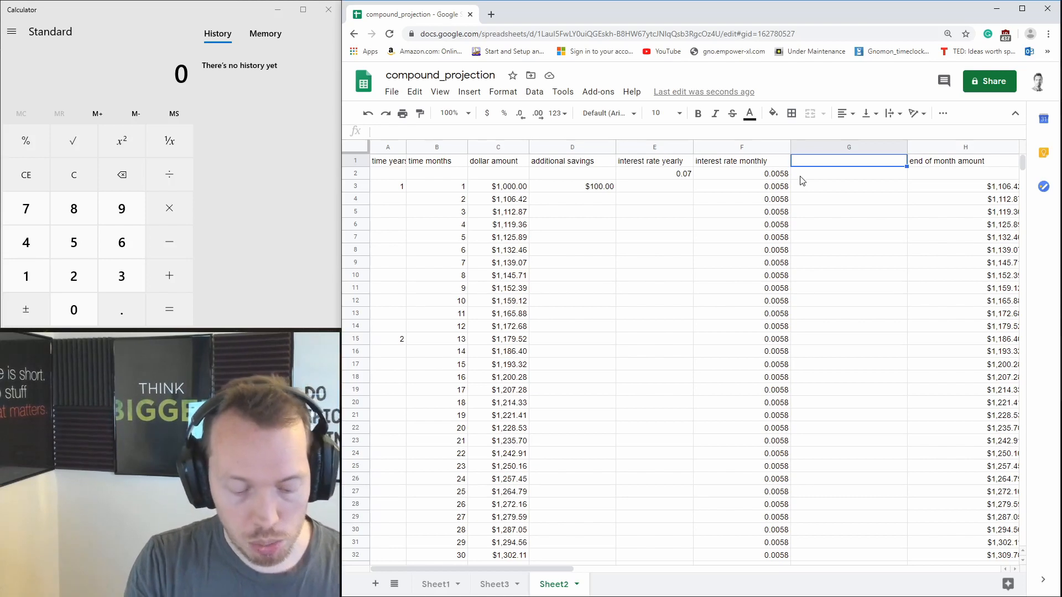
{"action": "type", "text": "inter"}
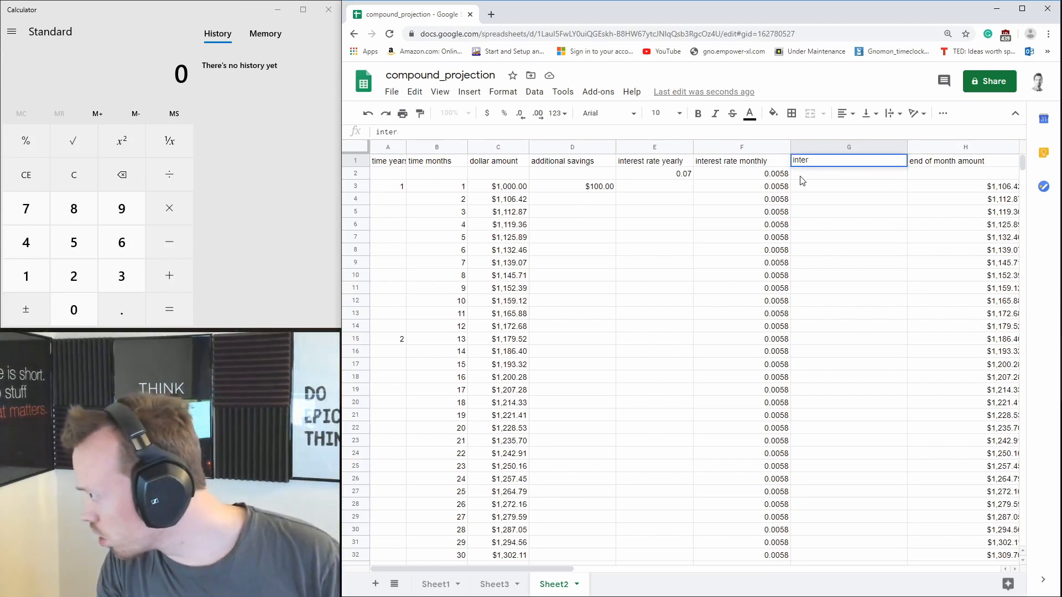
{"action": "key", "text": "BackSpace"}
{"action": "type", "text": "st "}
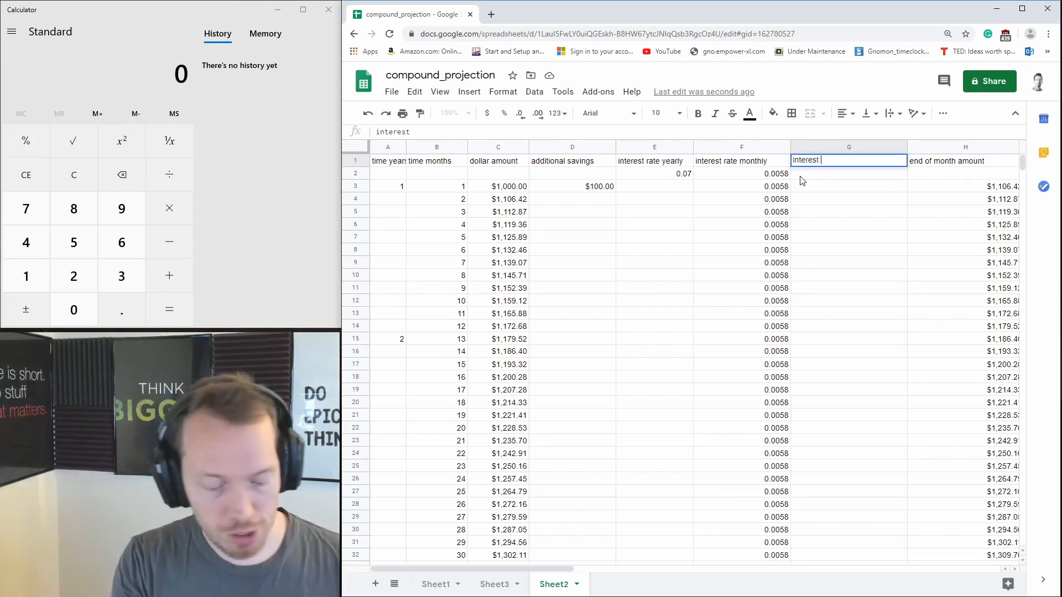
{"action": "type", "text": "gains"}
{"action": "key", "text": "Return"}
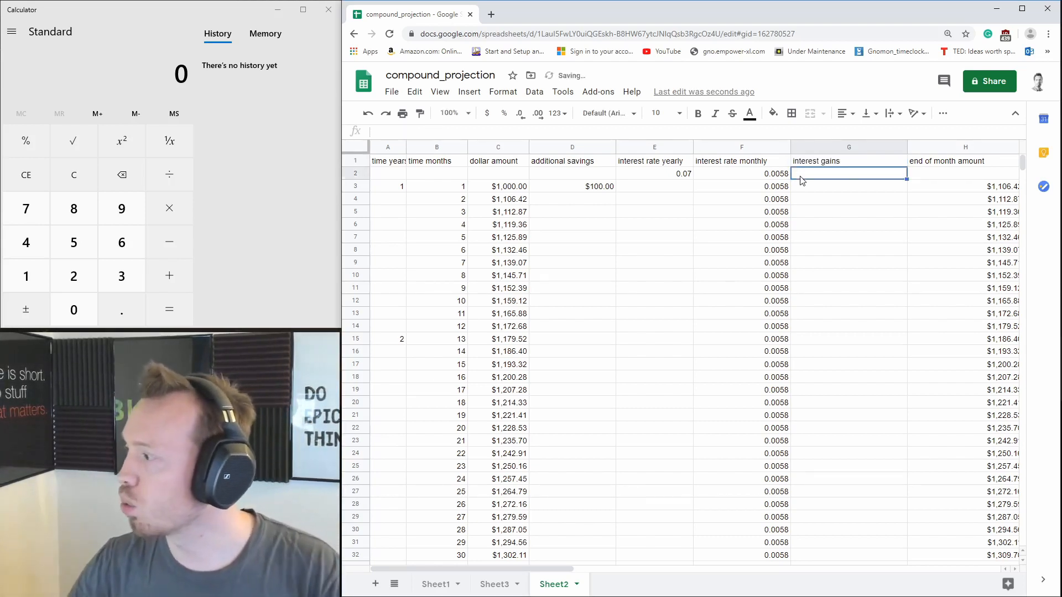
- Copy the first month's end of month amount formula =(C3+D3)*(1+F3) into the interest gains cell G3
{"action": "left_click", "coordinate": [809, 188]}
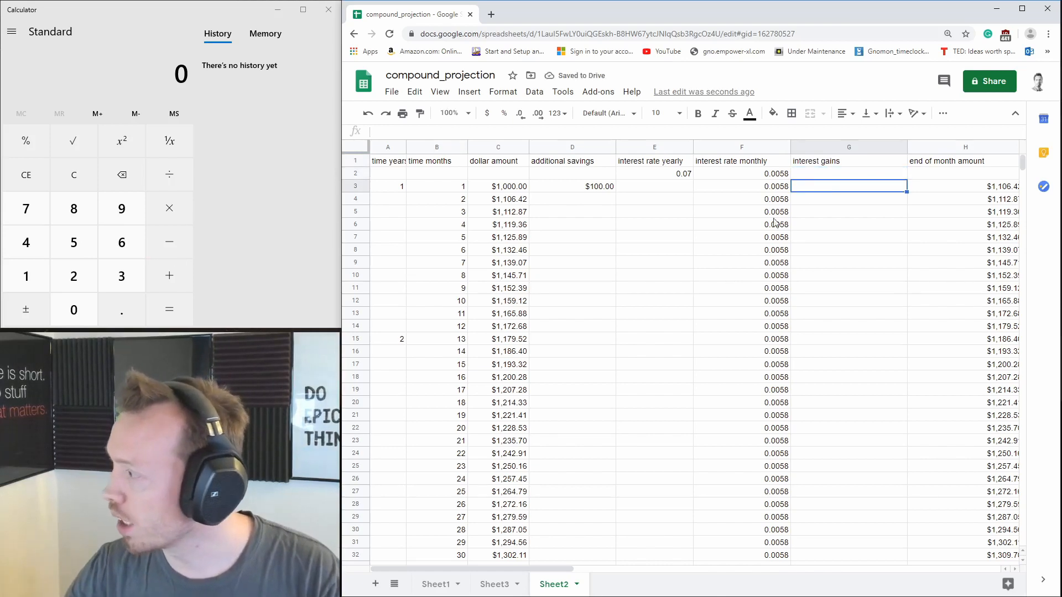
{"action": "left_click", "coordinate": [952, 187]}
{"action": "triple_click", "coordinate": [406, 127]}
{"action": "key", "text": "ctrl+c"}
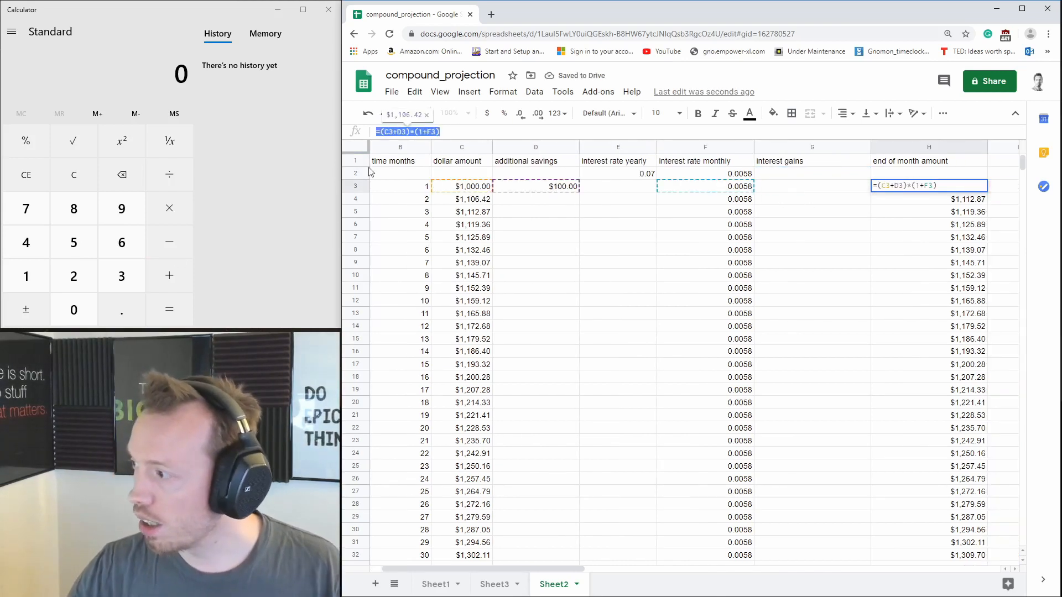
{"action": "left_click", "coordinate": [791, 190]}
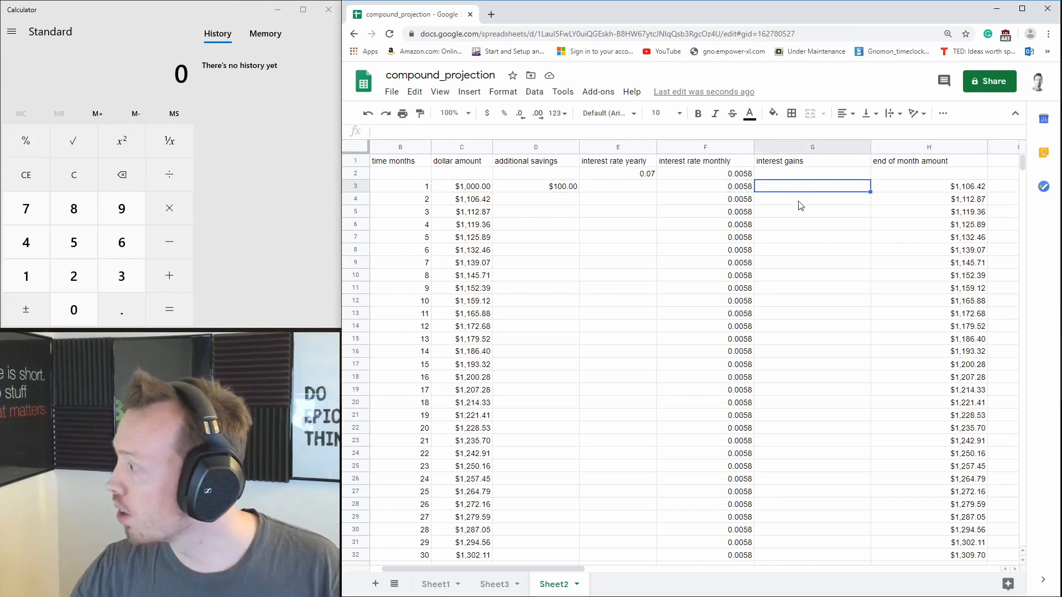
{"action": "key", "text": "ctrl+v"}
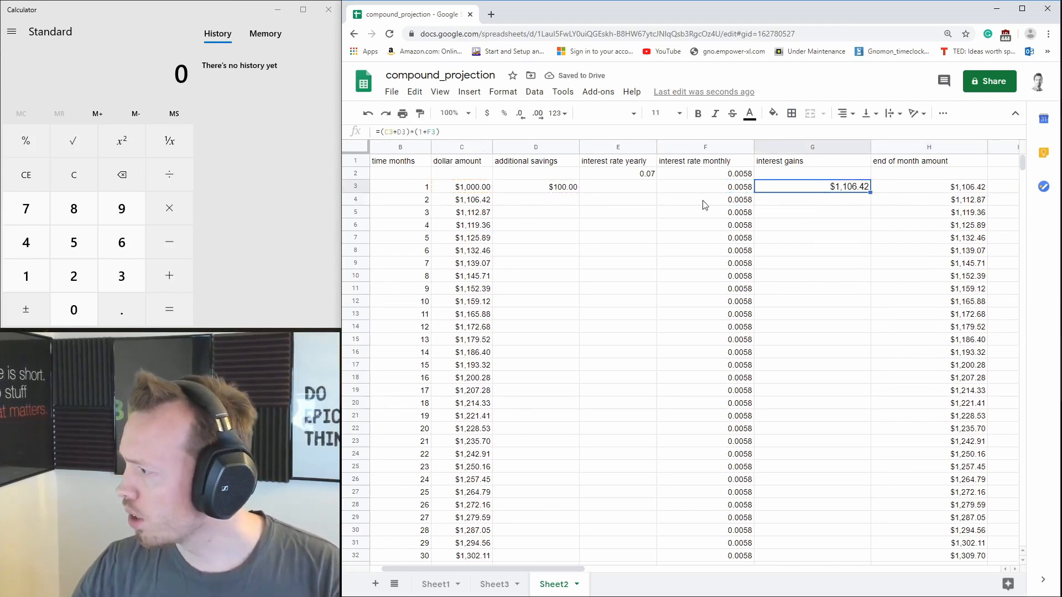
- Change the interest gains formula in G3 to =(C3+D3)*(F3)
{"action": "left_click", "coordinate": [495, 131]}
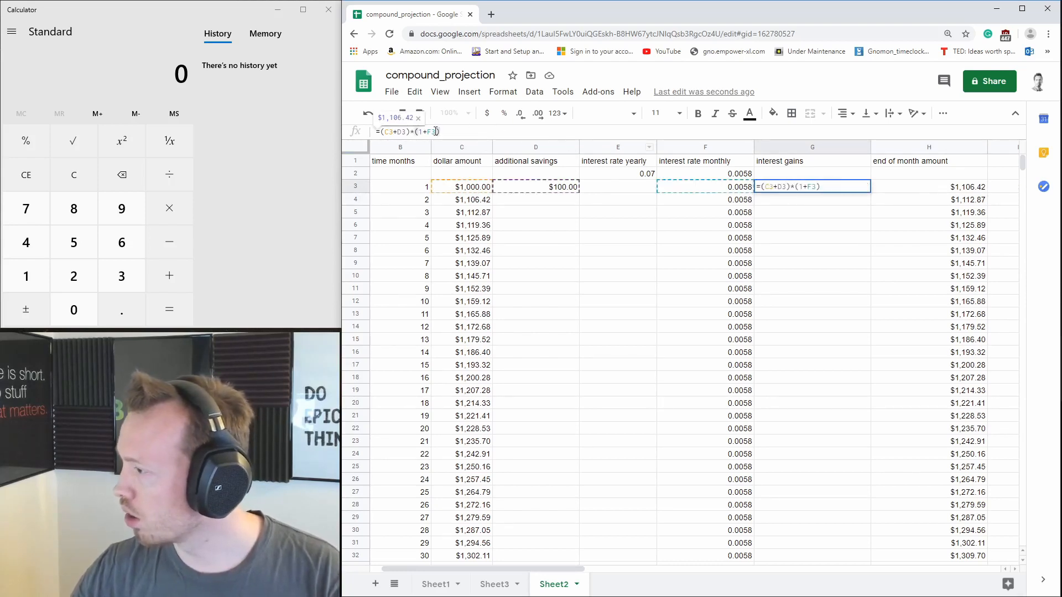
{"action": "left_click", "coordinate": [420, 133]}
{"action": "key", "text": "Delete"}
{"action": "key", "text": "Delete"}
{"action": "key", "text": "Delete"}
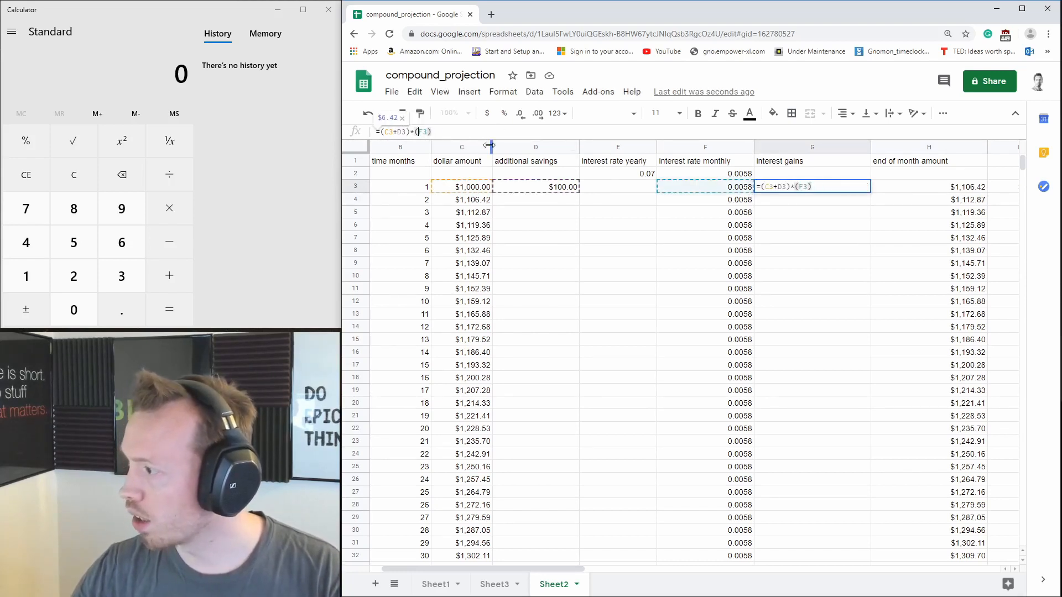
{"action": "type", "text": "F"}
{"action": "key", "text": "Return"}
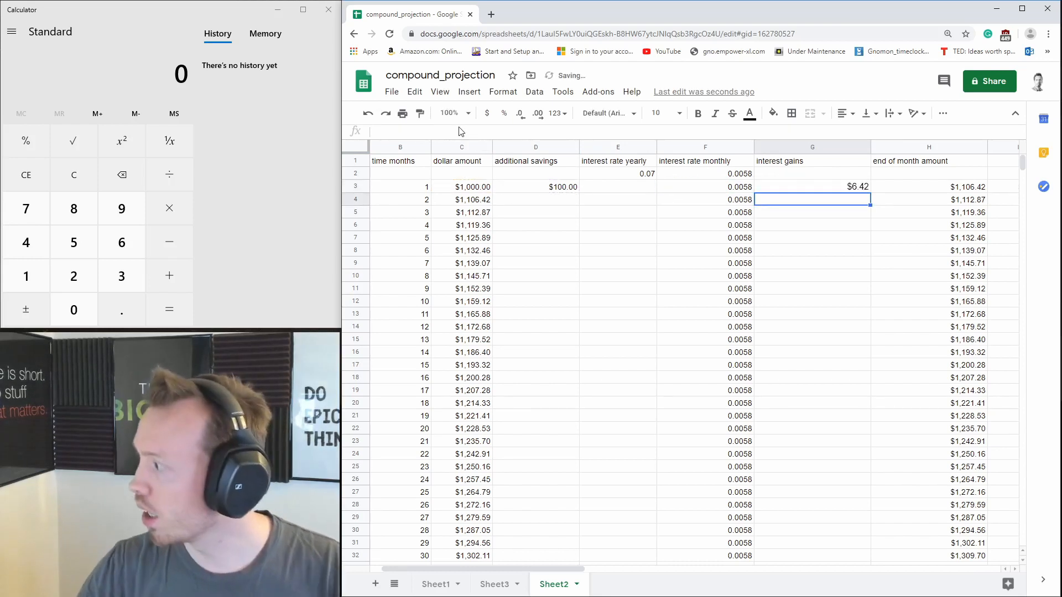
- Check the interest gains formula in G3 against the first month's dollar amount, additional savings and monthly interest rate cells
{"action": "left_click", "coordinate": [799, 187]}
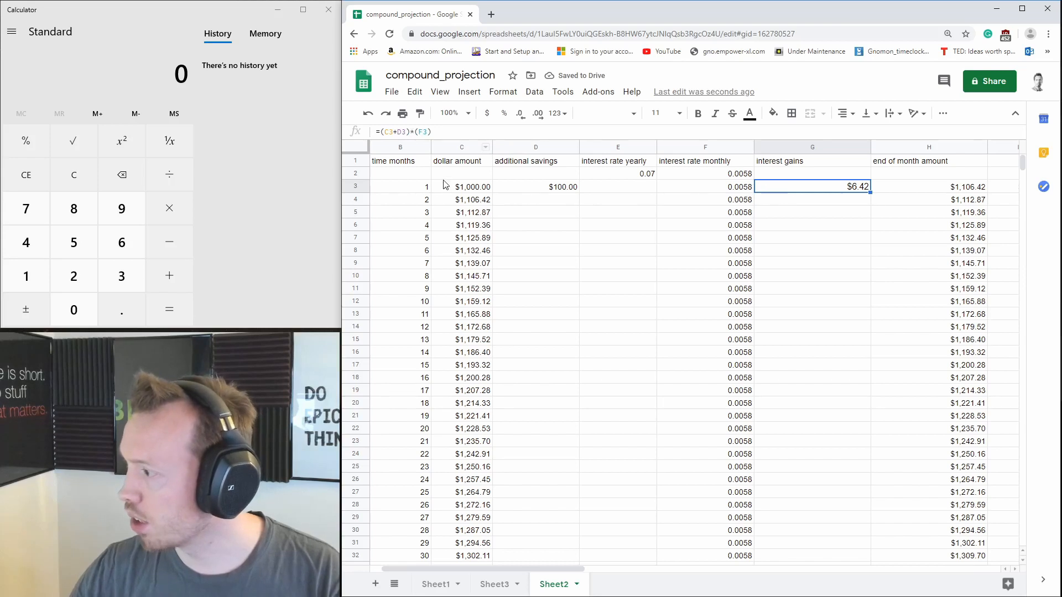
{"action": "left_click", "coordinate": [463, 188]}
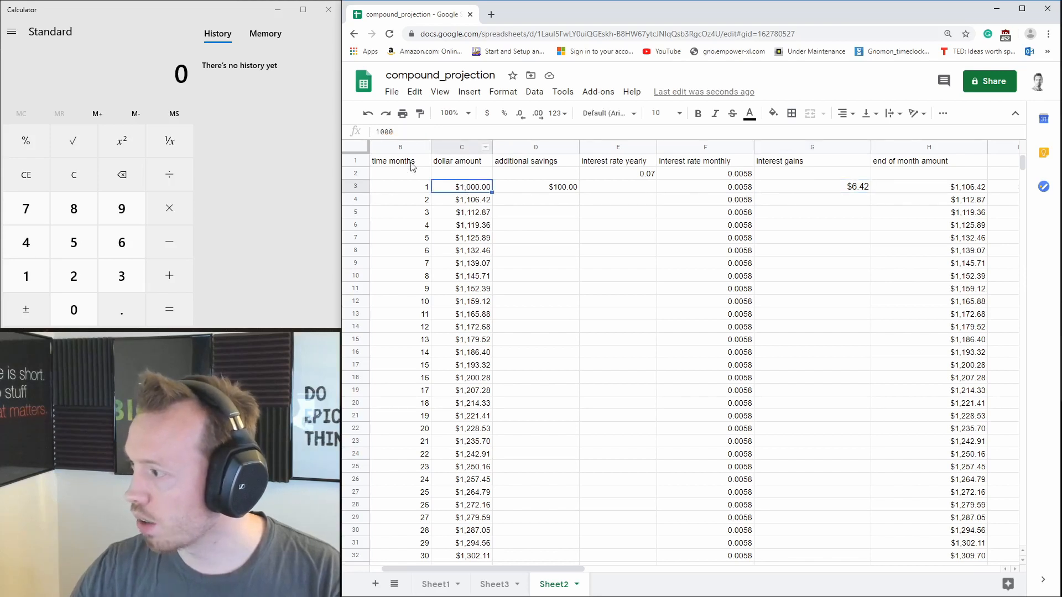
{"action": "left_click", "coordinate": [539, 191]}
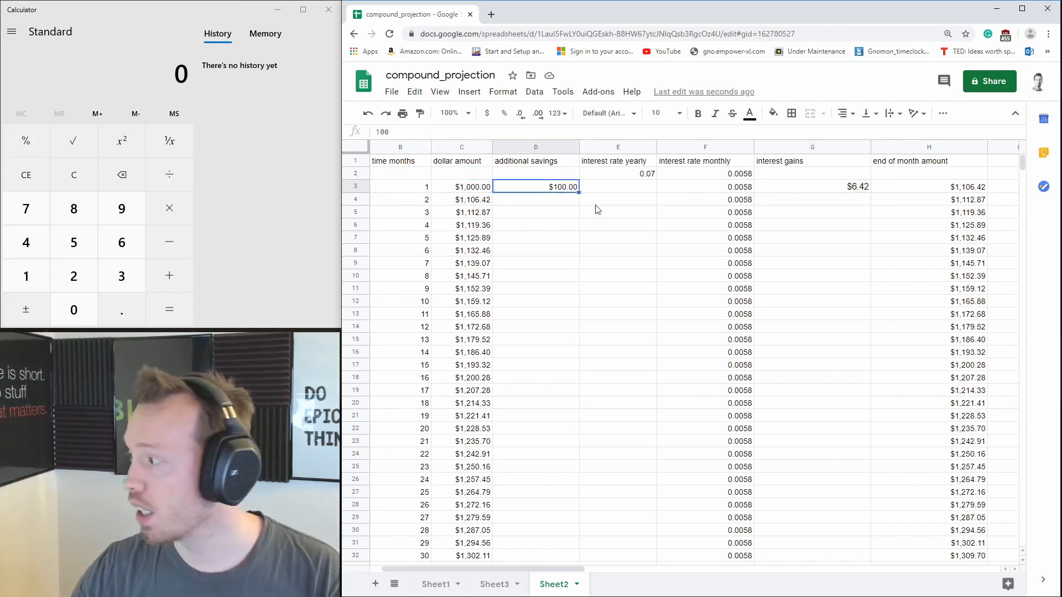
{"action": "left_click", "coordinate": [724, 193]}
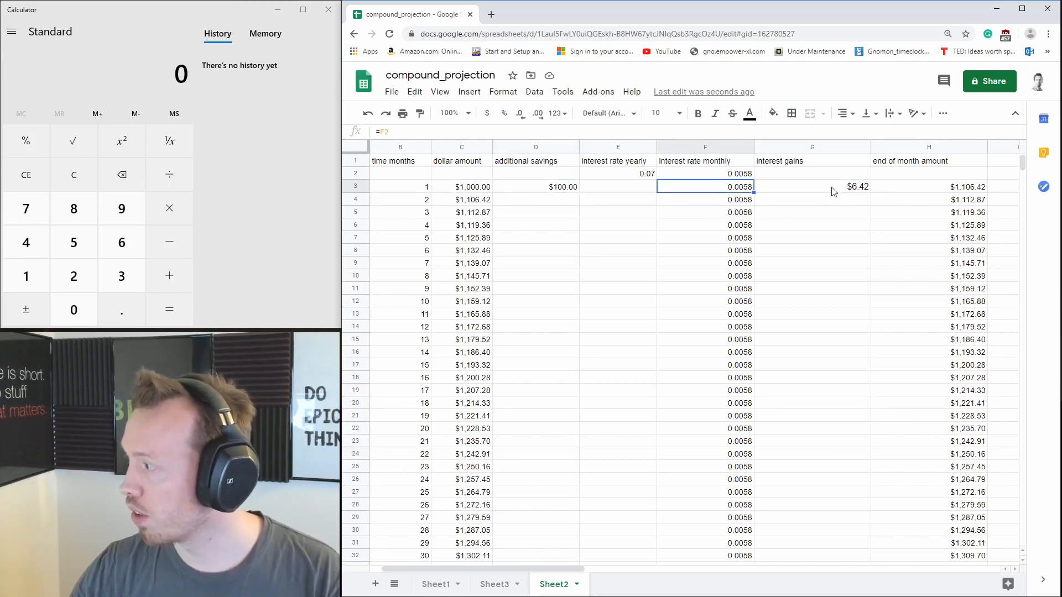
{"action": "left_click", "coordinate": [829, 150]}
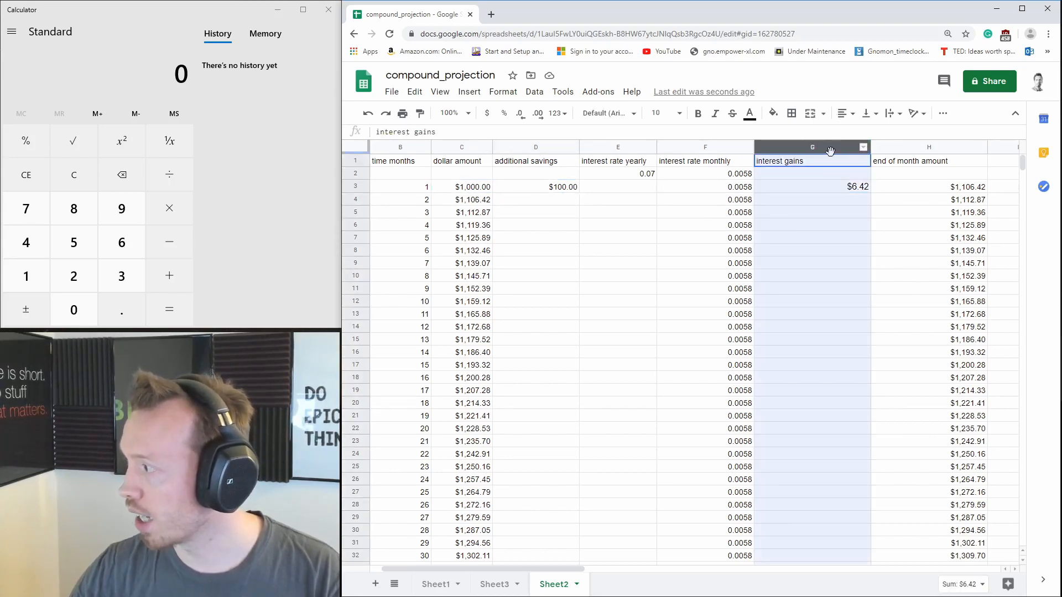
{"action": "left_click", "coordinate": [833, 188]}
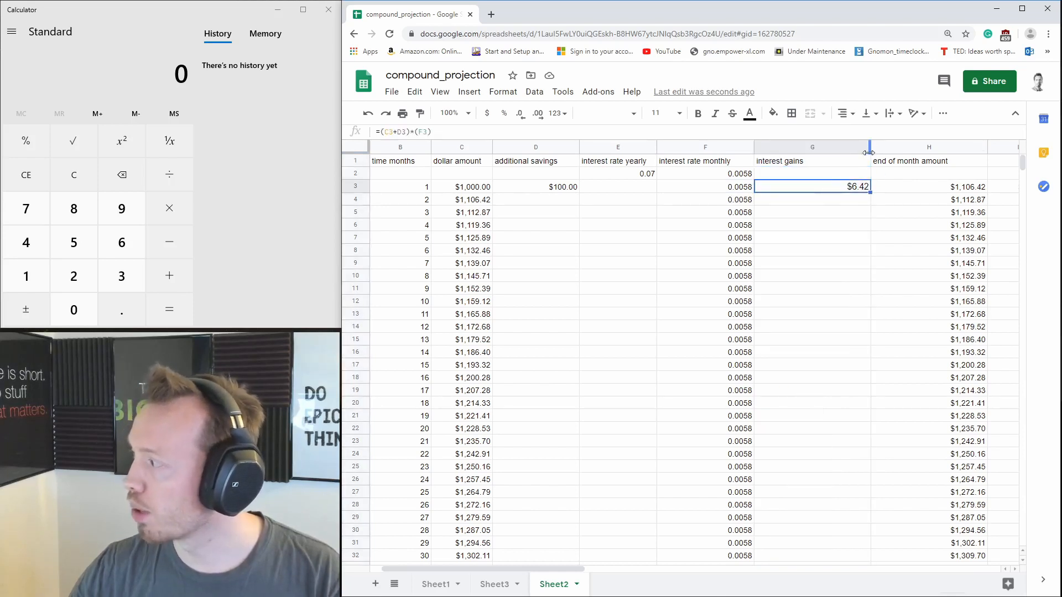
{"action": "left_click", "coordinate": [897, 190]}
{"action": "left_click", "coordinate": [861, 190]}
{"action": "left_click", "coordinate": [898, 190]}
{"action": "left_click", "coordinate": [859, 190]}
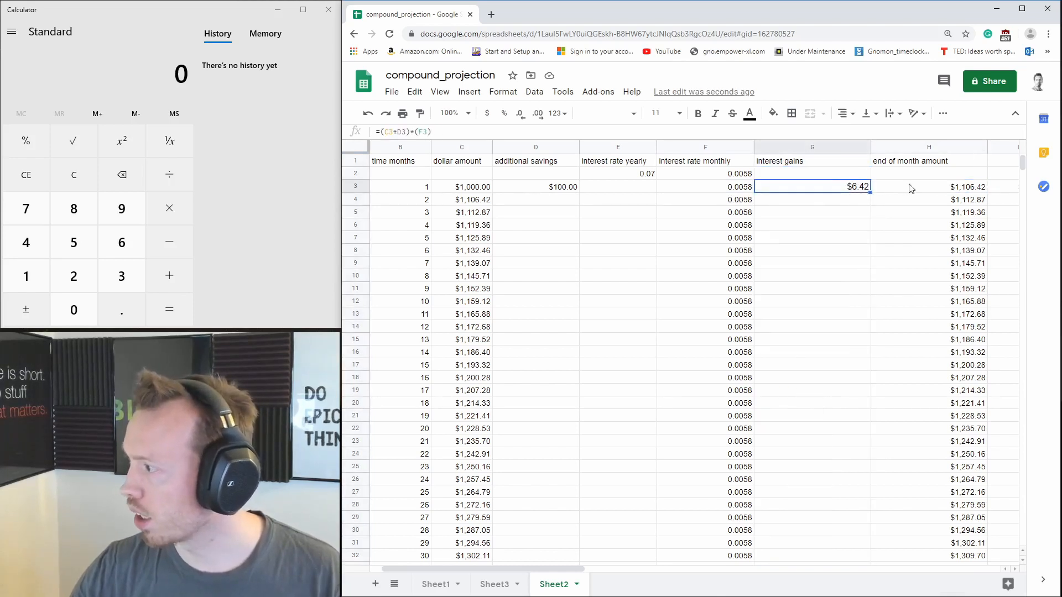
- Copy only the format of H3 onto G3 and narrow the interest gains column to fit its header
{"action": "left_click", "coordinate": [910, 189]}
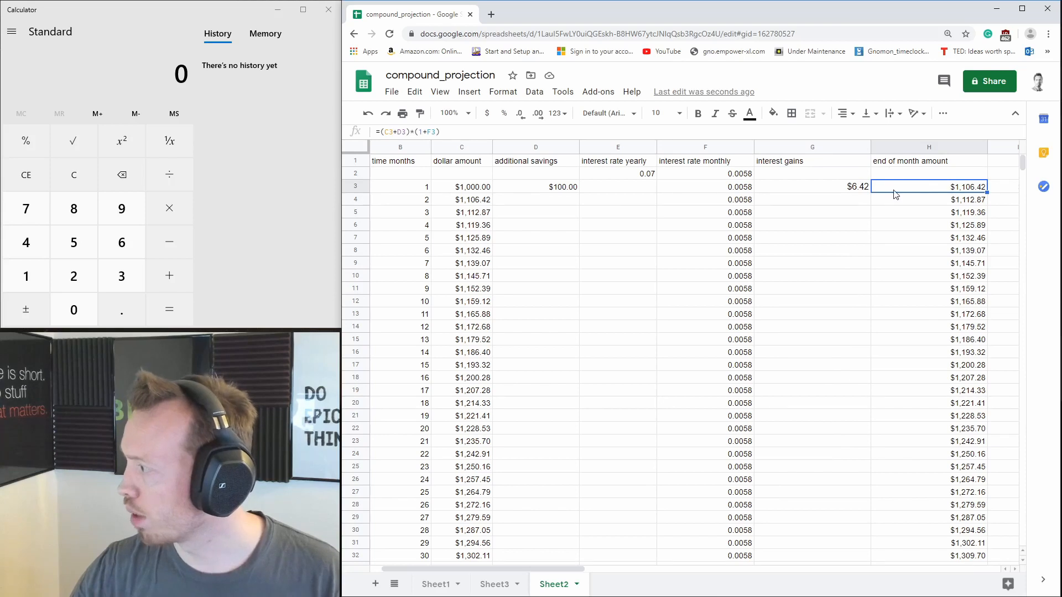
{"action": "right_click", "coordinate": [894, 188]}
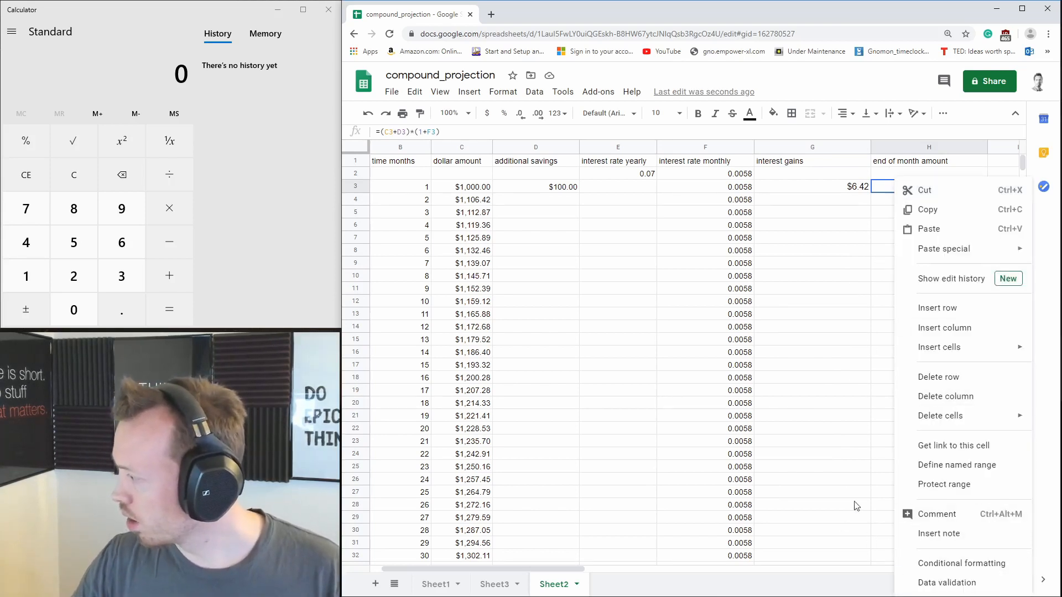
{"action": "left_click", "coordinate": [847, 222]}
{"action": "left_click", "coordinate": [912, 186]}
{"action": "key", "text": "ctrl+c"}
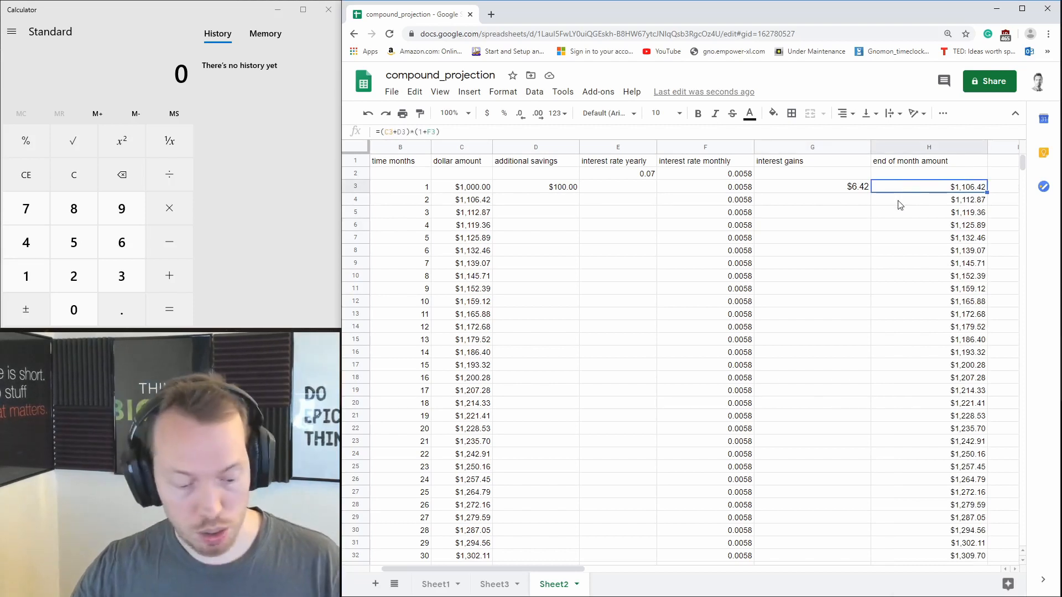
{"action": "left_click", "coordinate": [838, 194]}
{"action": "right_click", "coordinate": [830, 191]}
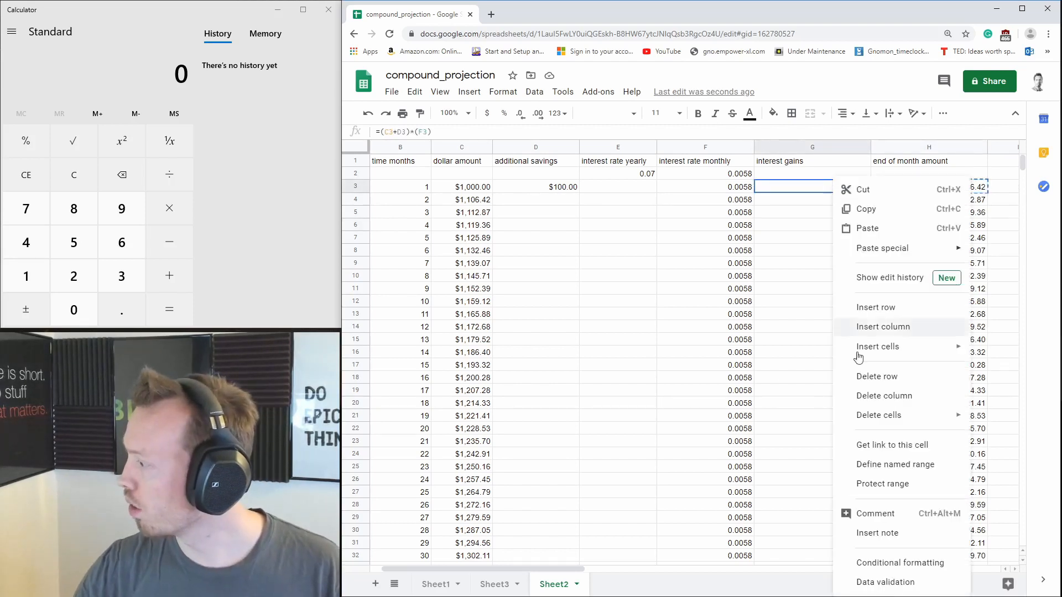
{"action": "mouse_move", "coordinate": [919, 253]}
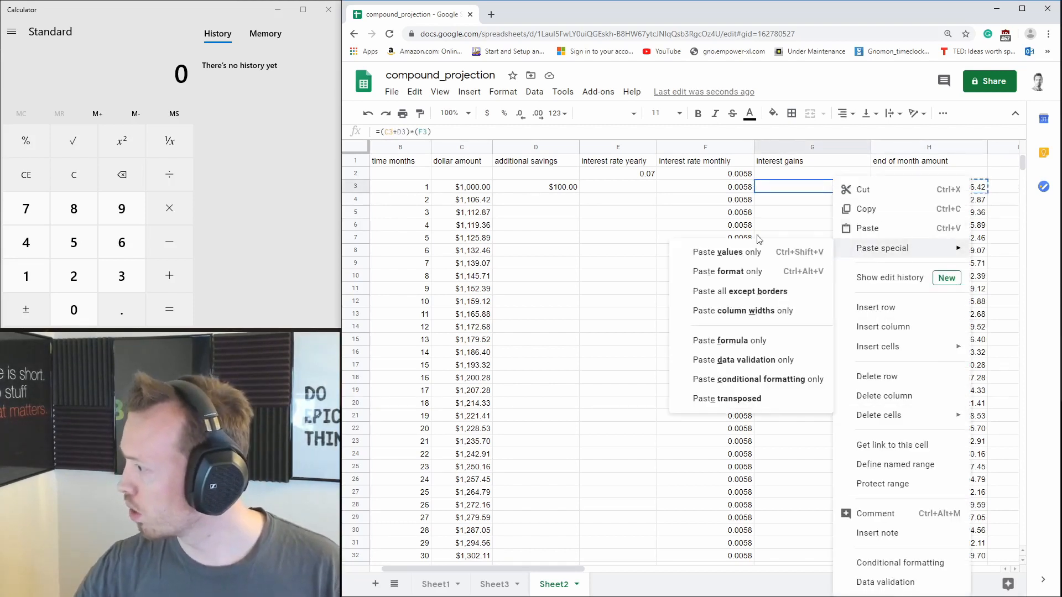
{"action": "left_click", "coordinate": [718, 271]}
{"action": "left_click", "coordinate": [825, 203]}
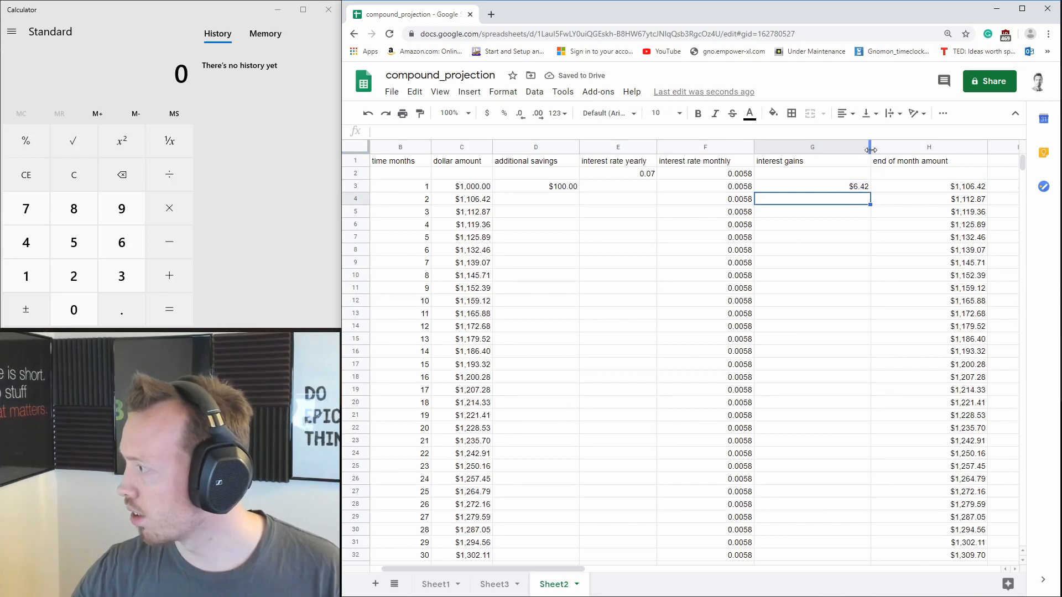
{"action": "left_click_drag", "start_coordinate": [870, 150], "coordinate": [817, 149]}
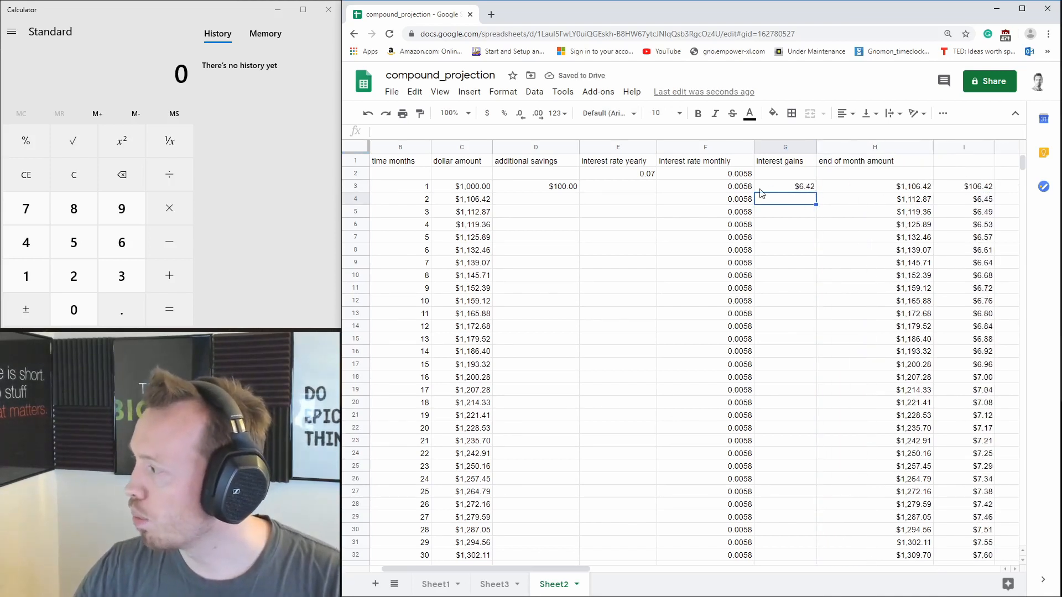
- Change the end of month amount formula in H3 to =(C3+D3+G3) so it adds the interest gains
{"action": "left_click", "coordinate": [900, 190]}
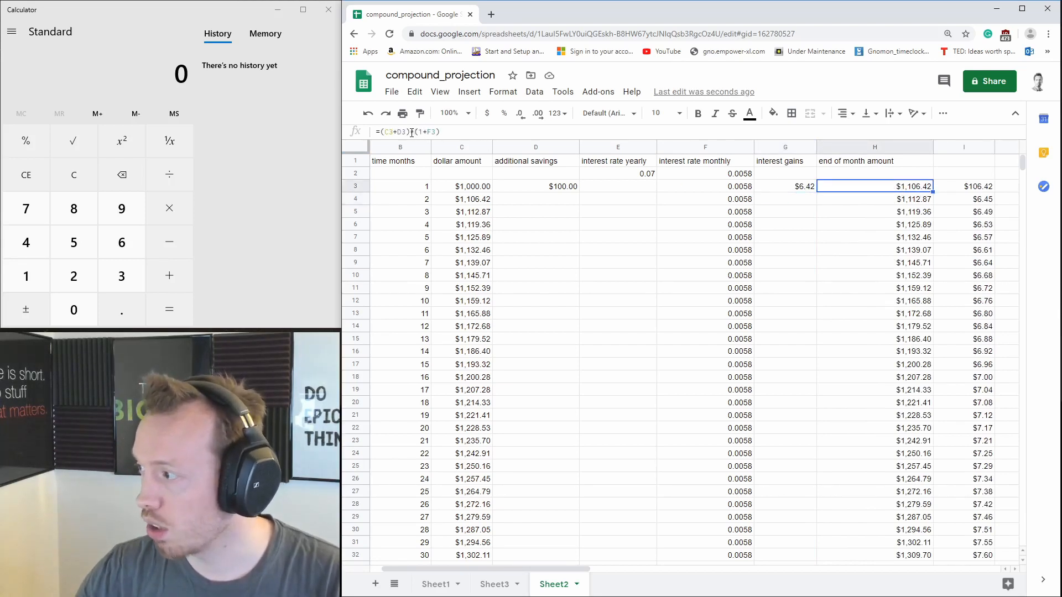
{"action": "left_click_drag", "start_coordinate": [404, 131], "coordinate": [441, 132]}
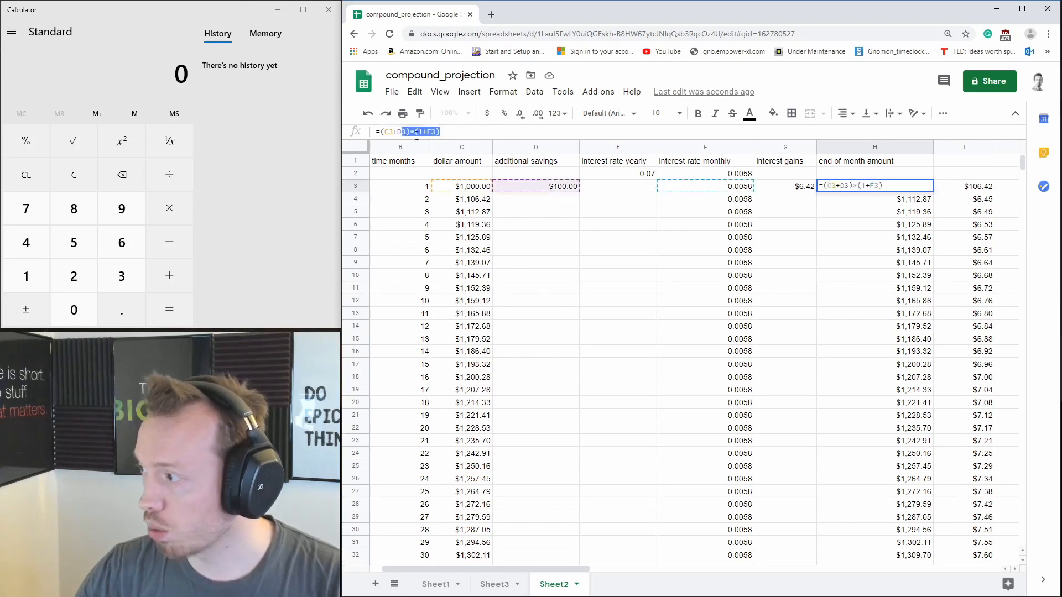
{"action": "left_click", "coordinate": [471, 133]}
{"action": "key", "text": "BackSpace"}
{"action": "key", "text": "BackSpace"}
{"action": "key", "text": "BackSpace"}
{"action": "key", "text": "BackSpace"}
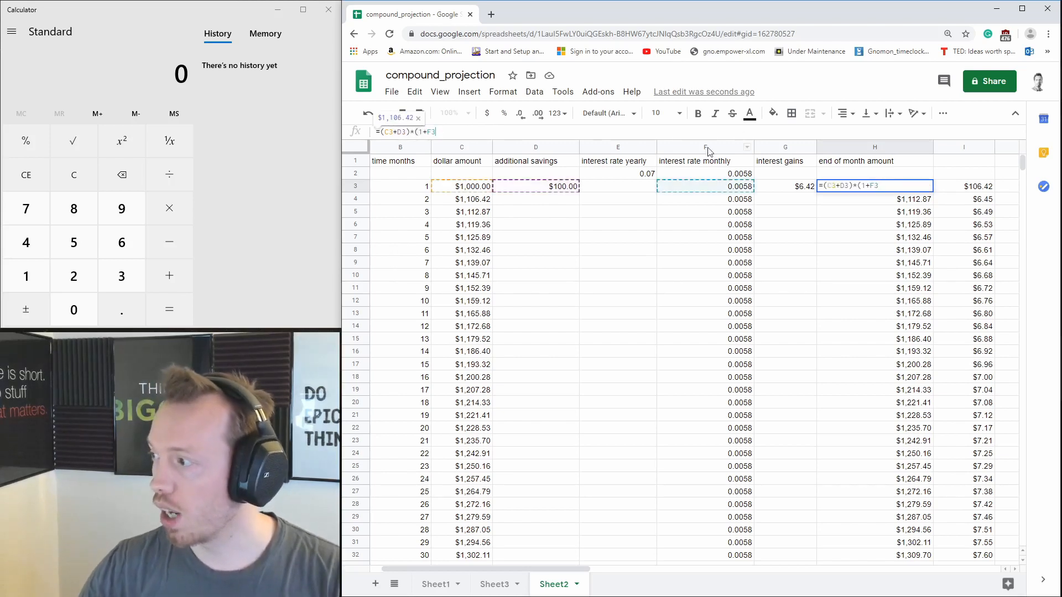
{"action": "key", "text": "BackSpace"}
{"action": "key", "text": "BackSpace"}
{"action": "key", "text": "BackSpace"}
{"action": "key", "text": "BackSpace"}
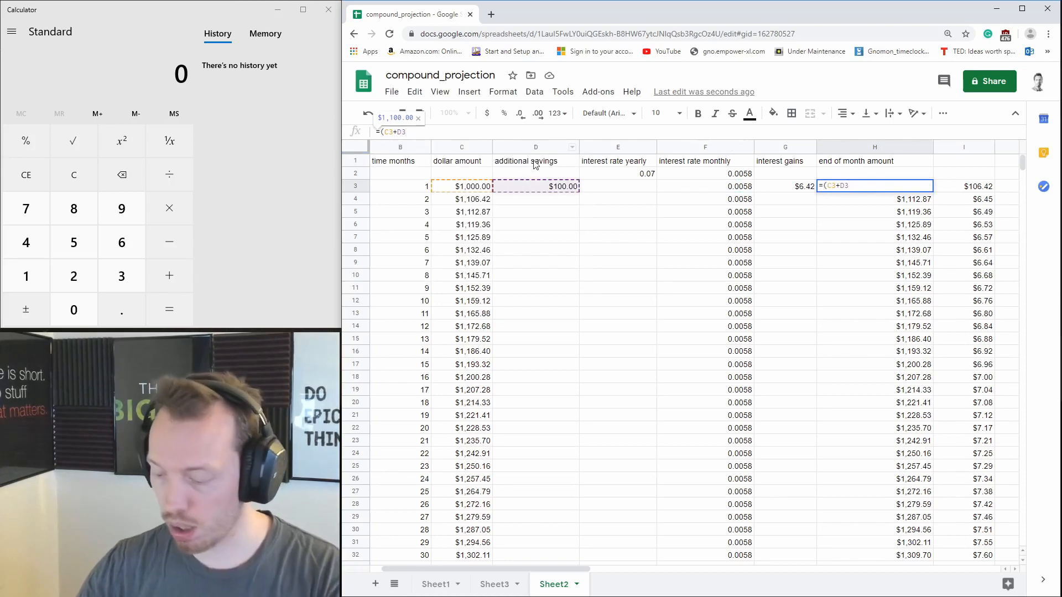
{"action": "type", "text": "+"}
{"action": "left_click", "coordinate": [795, 189]}
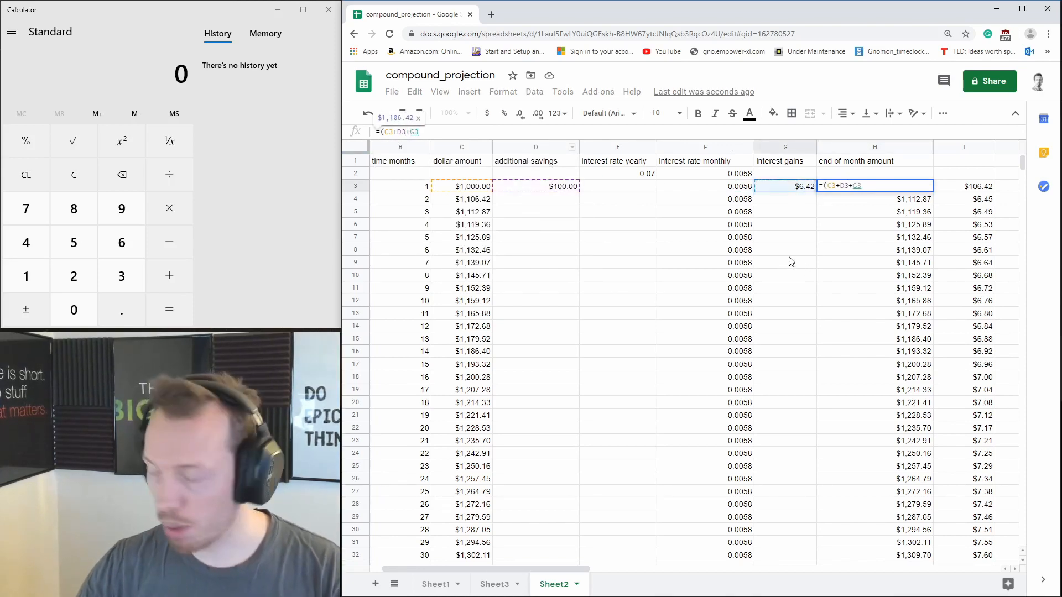
{"action": "key", "text": "Return"}
- Replace the first month's end of month amount formula in H3 with =C3+D3+G3
{"action": "left_click_drag", "start_coordinate": [882, 192], "coordinate": [881, 191]}
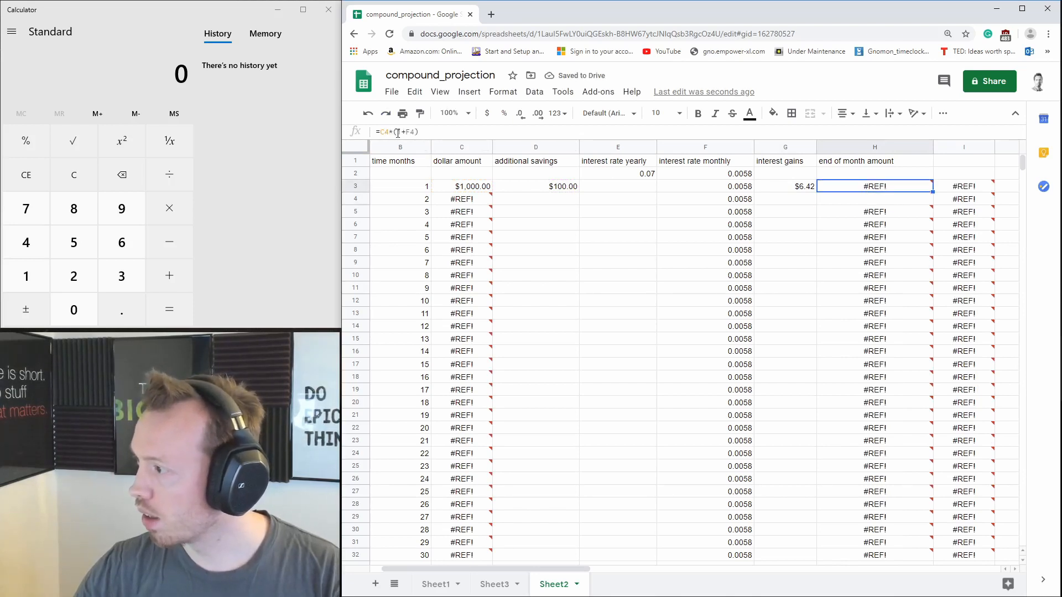
{"action": "left_click_drag", "start_coordinate": [390, 133], "coordinate": [462, 135]}
{"action": "key", "text": "BackSpace"}
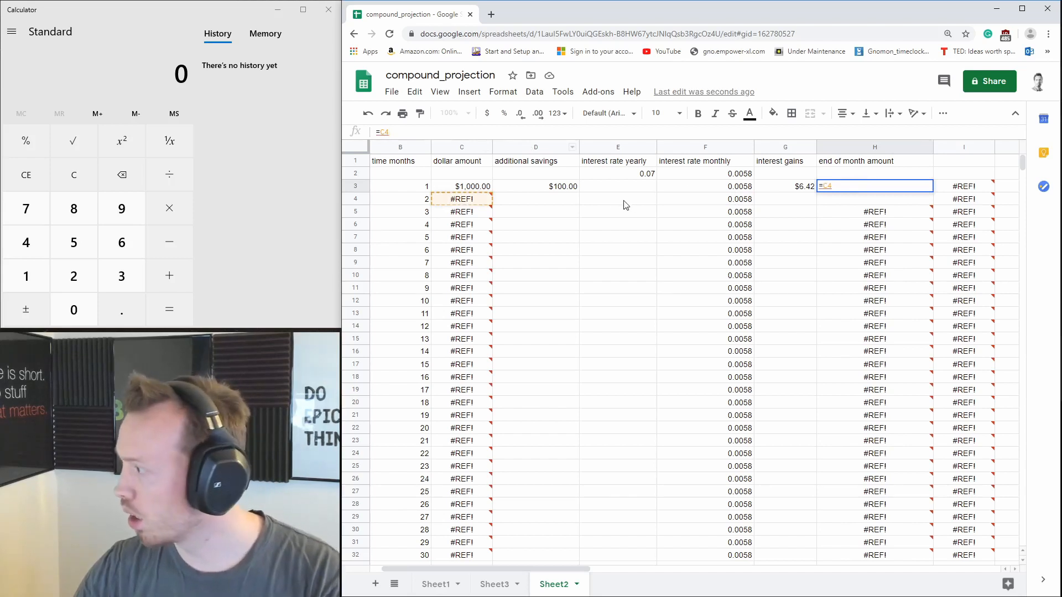
{"action": "type", "text": "+"}
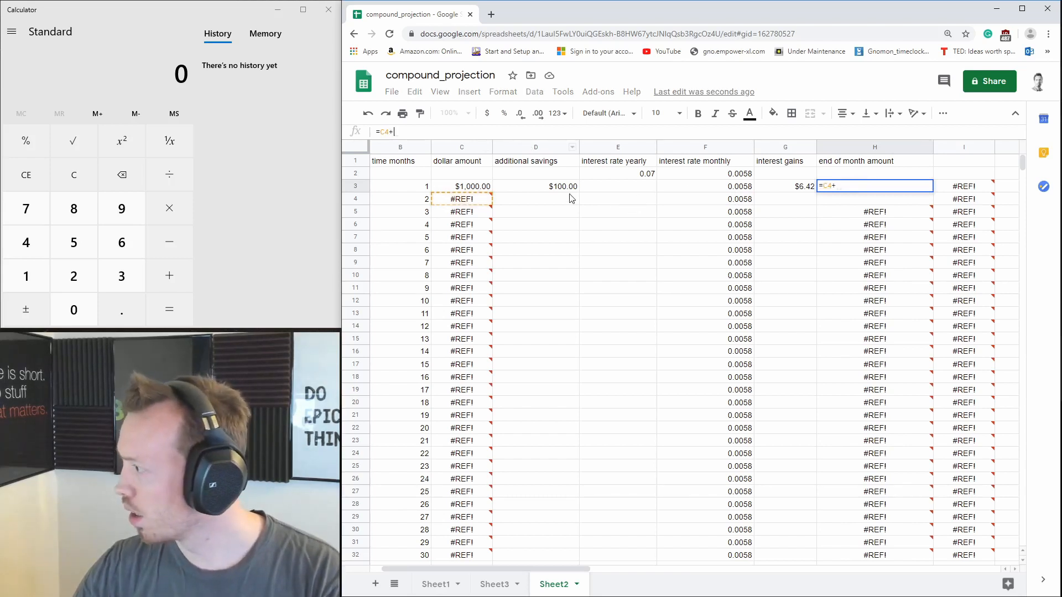
{"action": "left_click", "coordinate": [470, 191]}
{"action": "left_click_drag", "start_coordinate": [406, 131], "coordinate": [383, 131]}
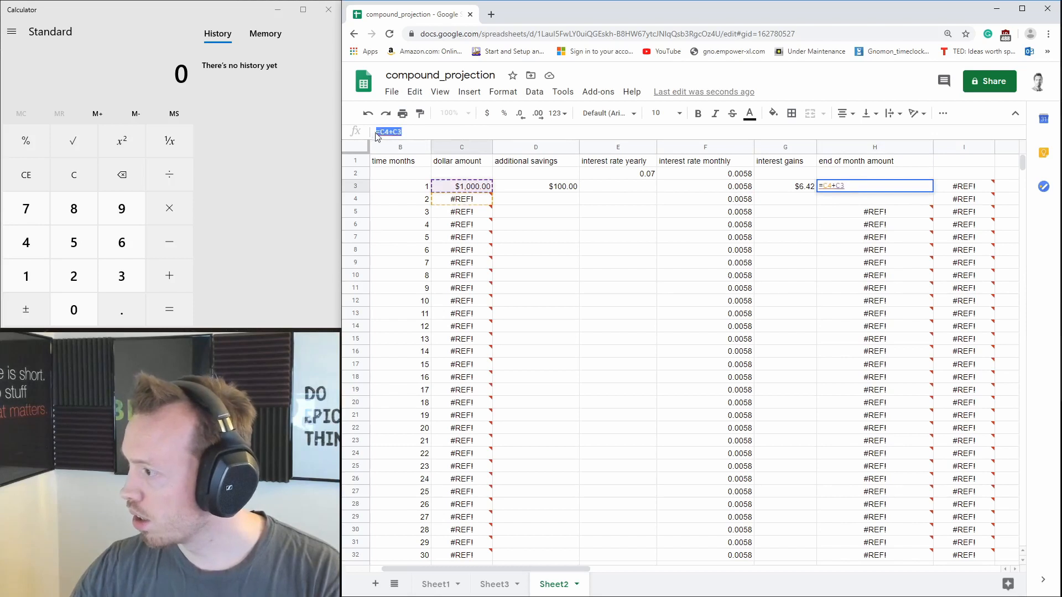
{"action": "key", "text": "BackSpace"}
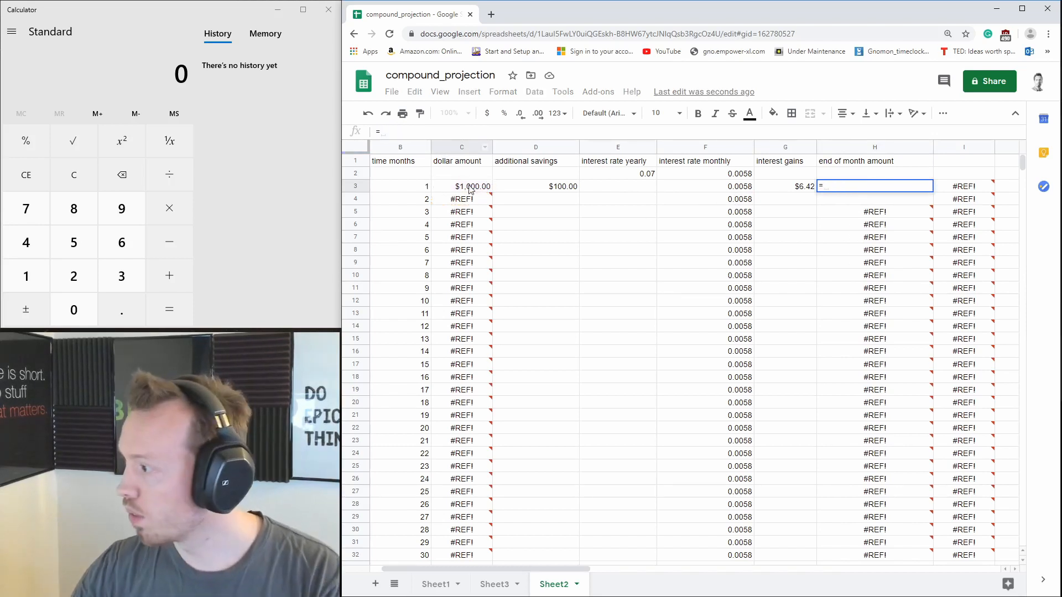
{"action": "left_click", "coordinate": [471, 188]}
{"action": "type", "text": "+"}
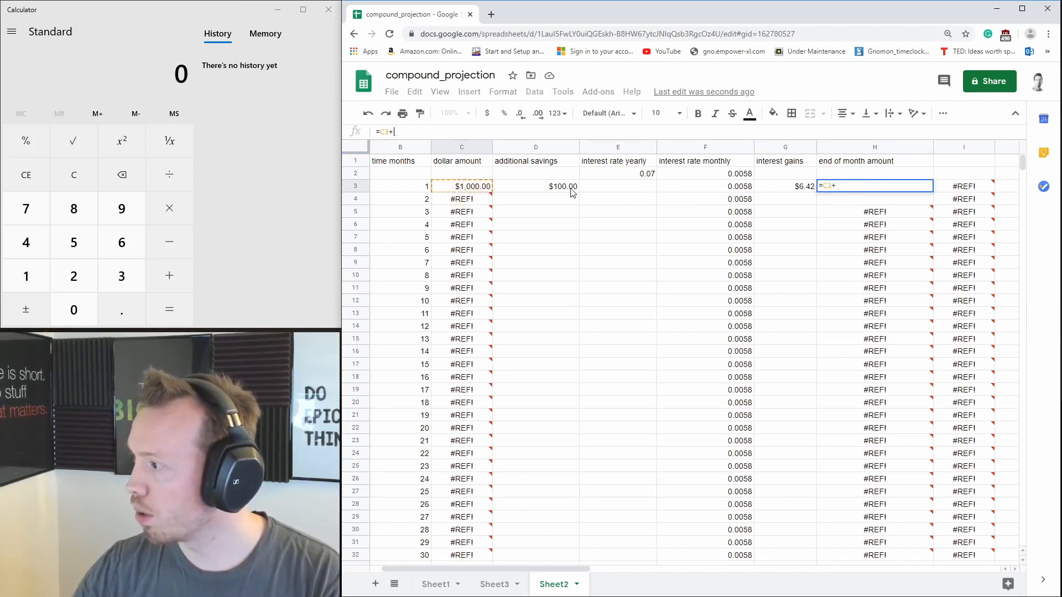
{"action": "left_click", "coordinate": [564, 190]}
{"action": "type", "text": "+"}
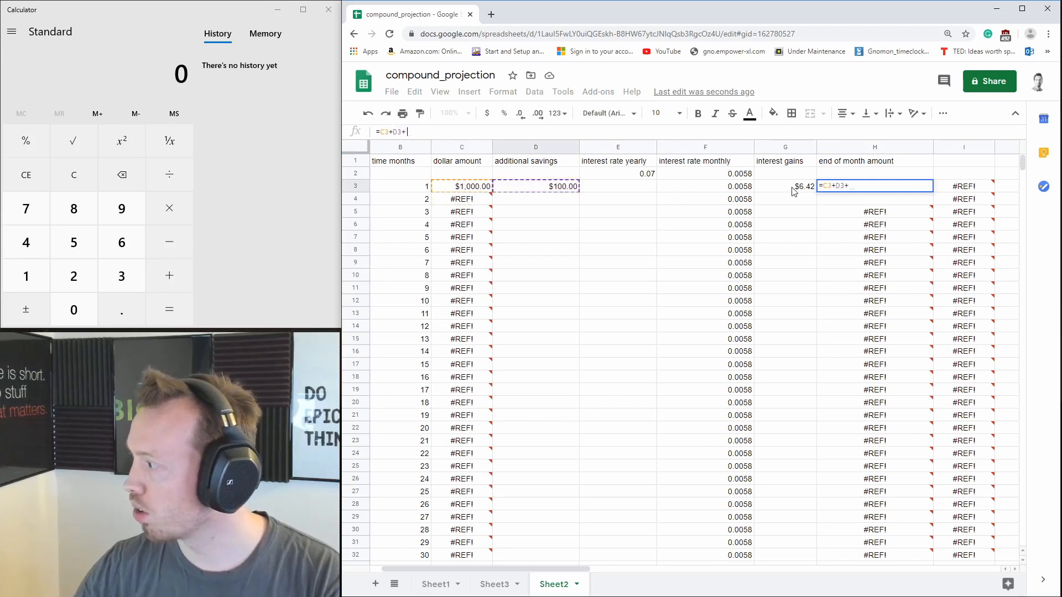
{"action": "left_click", "coordinate": [798, 187]}
{"action": "key", "text": "Return"}
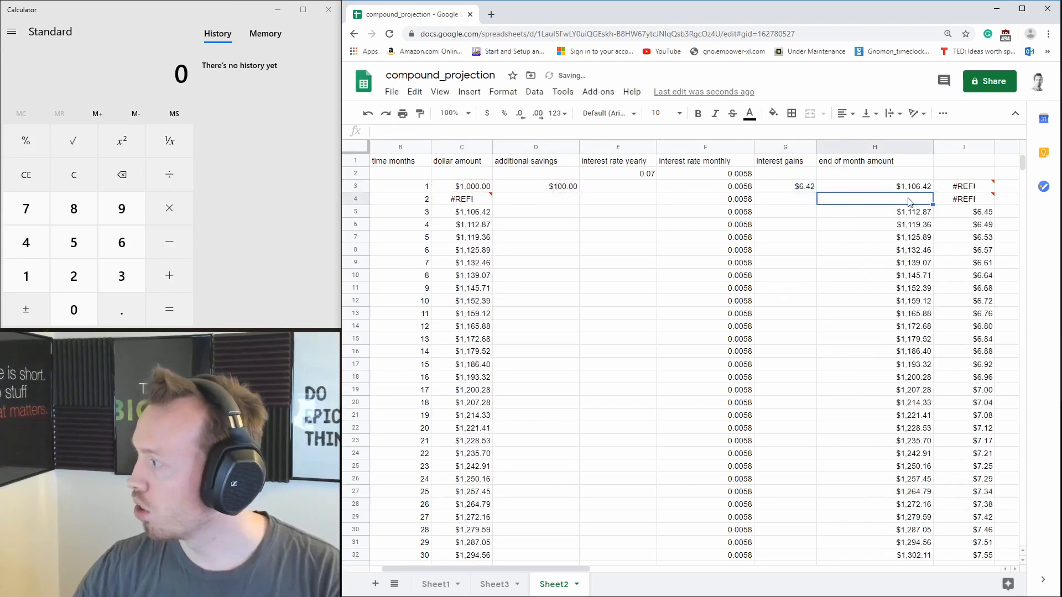
- Clear the leftover difference formulas in cells I3 to I6 beside the end of month amount column
{"action": "key", "text": "Up"}
{"action": "key", "text": "Right"}
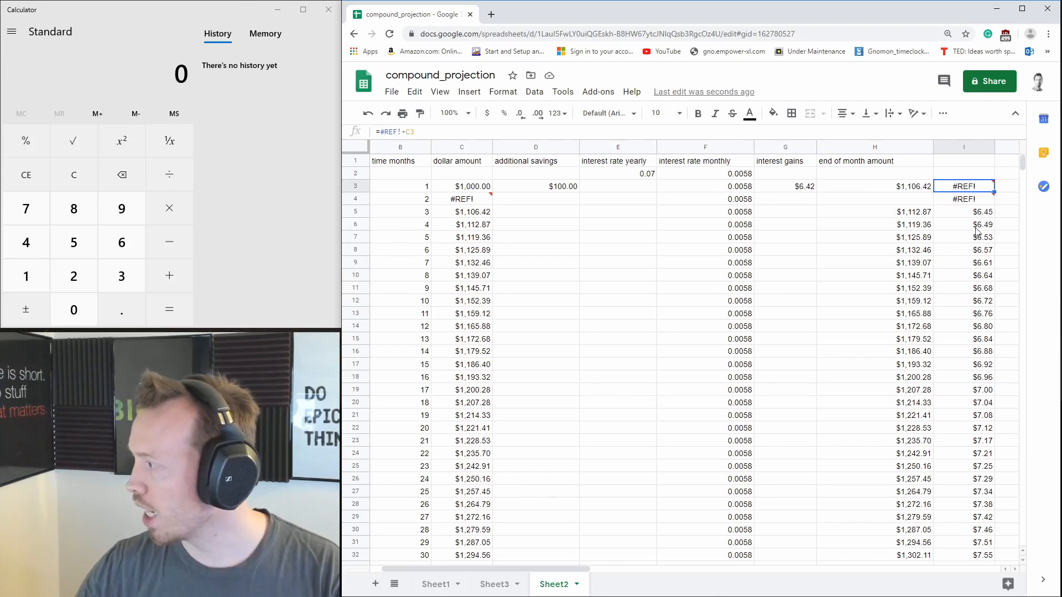
{"action": "left_click_drag", "start_coordinate": [972, 222], "coordinate": [973, 190]}
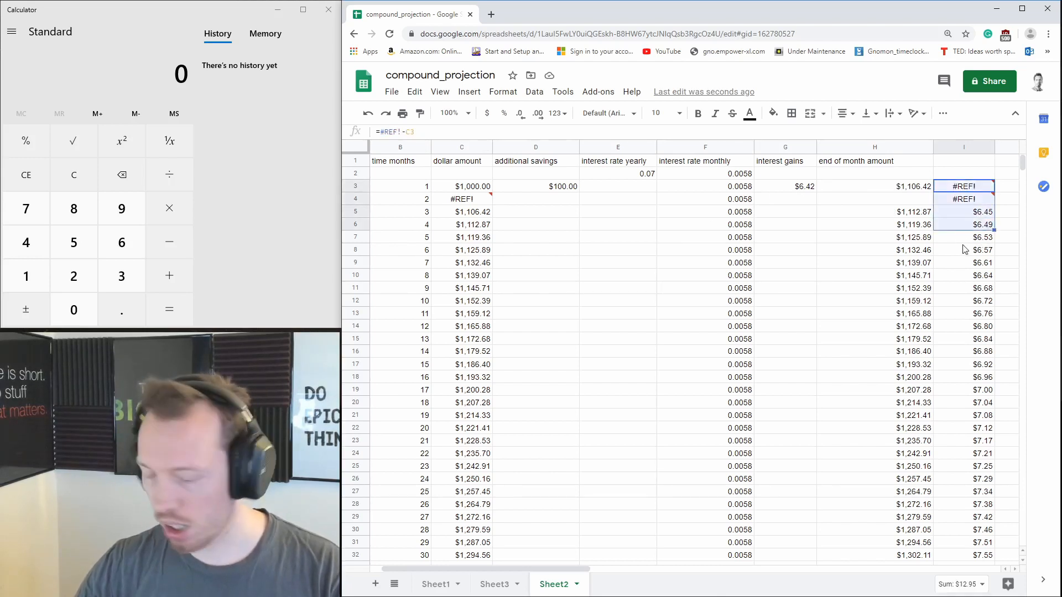
{"action": "key", "text": "Delete"}
{"action": "left_click", "coordinate": [969, 174]}
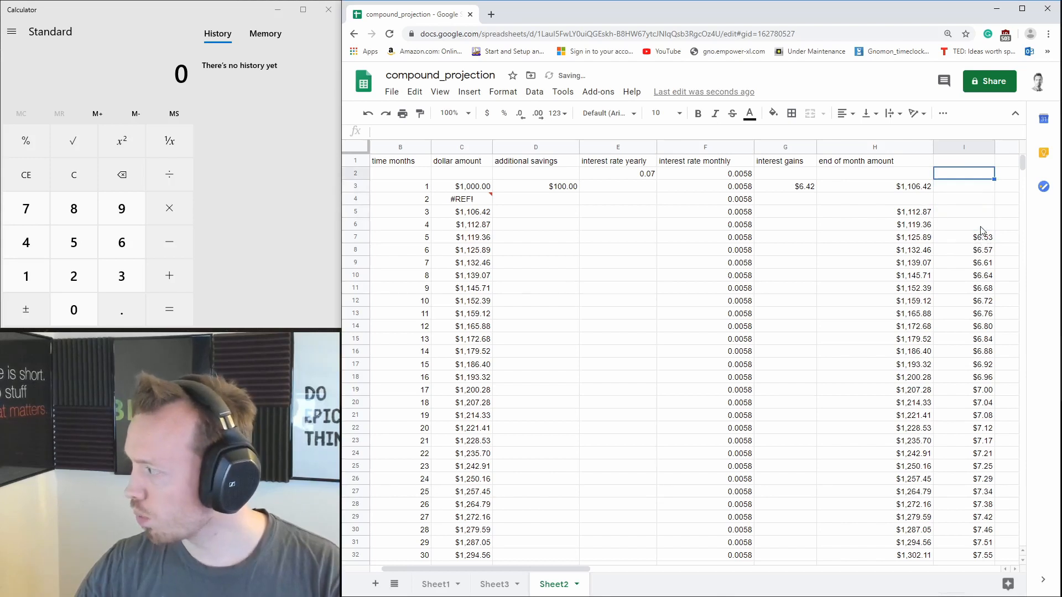
{"action": "left_click_drag", "start_coordinate": [982, 231], "coordinate": [988, 272]}
{"action": "left_click", "coordinate": [978, 191]}
{"action": "key", "text": "Left"}
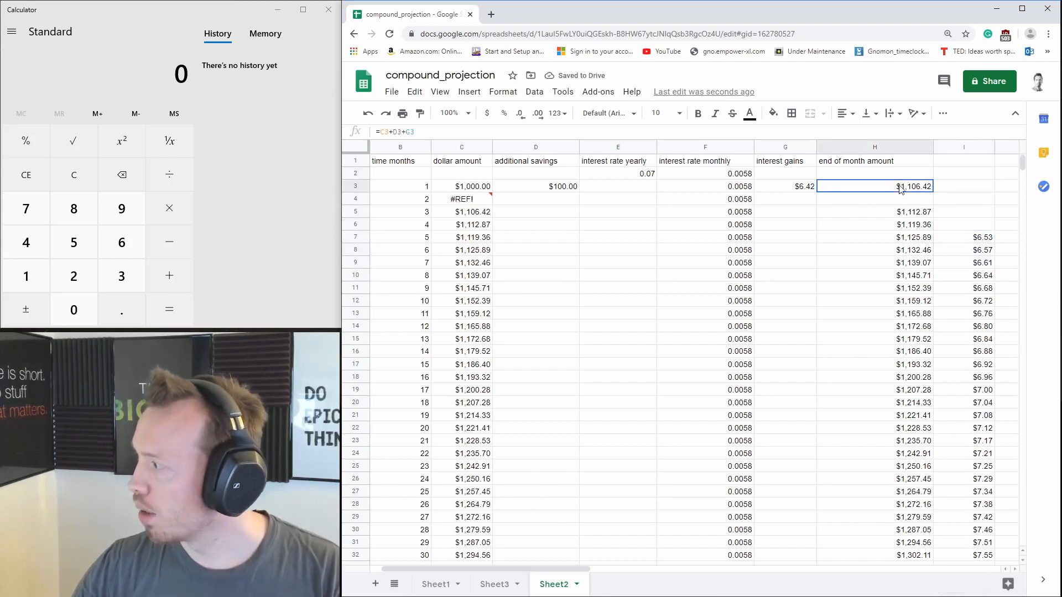
- Set the second month's dollar amount in C4 to =H3 so it carries over the first month's end amount
{"action": "left_click", "coordinate": [475, 199]}
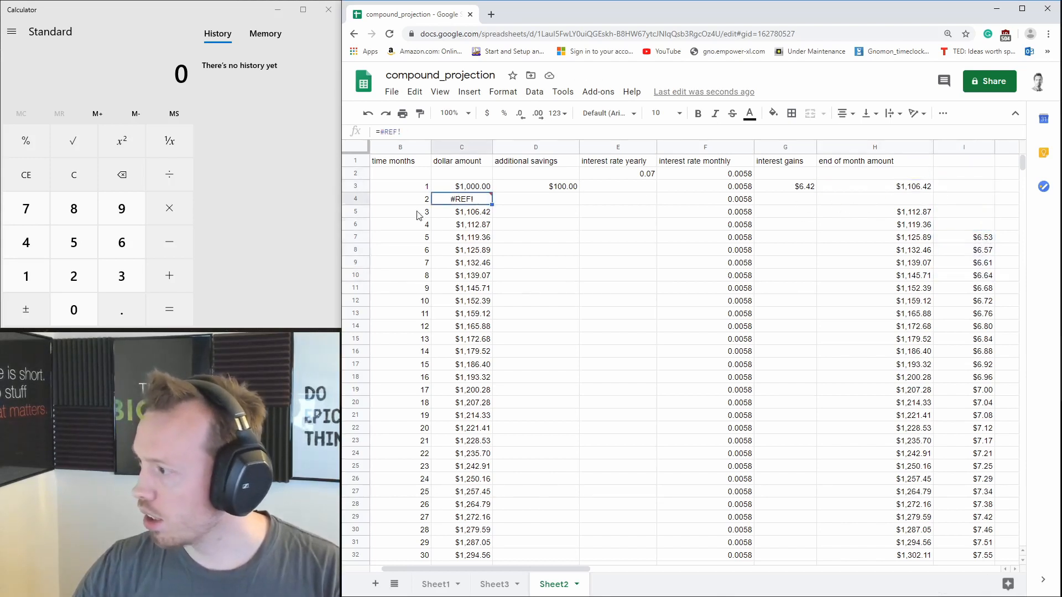
{"action": "type", "text": "="}
{"action": "left_click", "coordinate": [888, 191]}
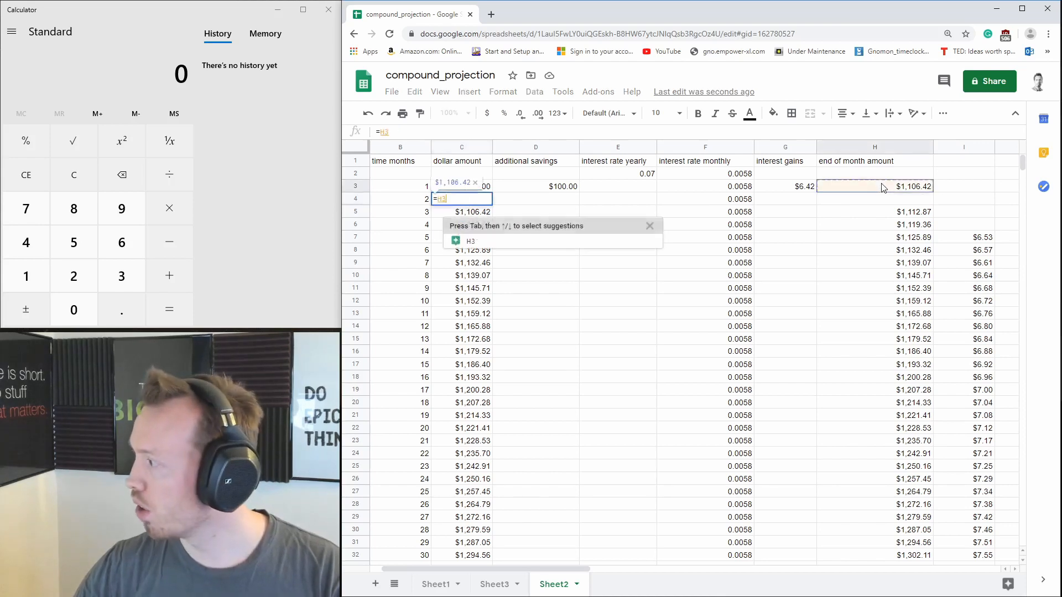
{"action": "key", "text": "Return"}
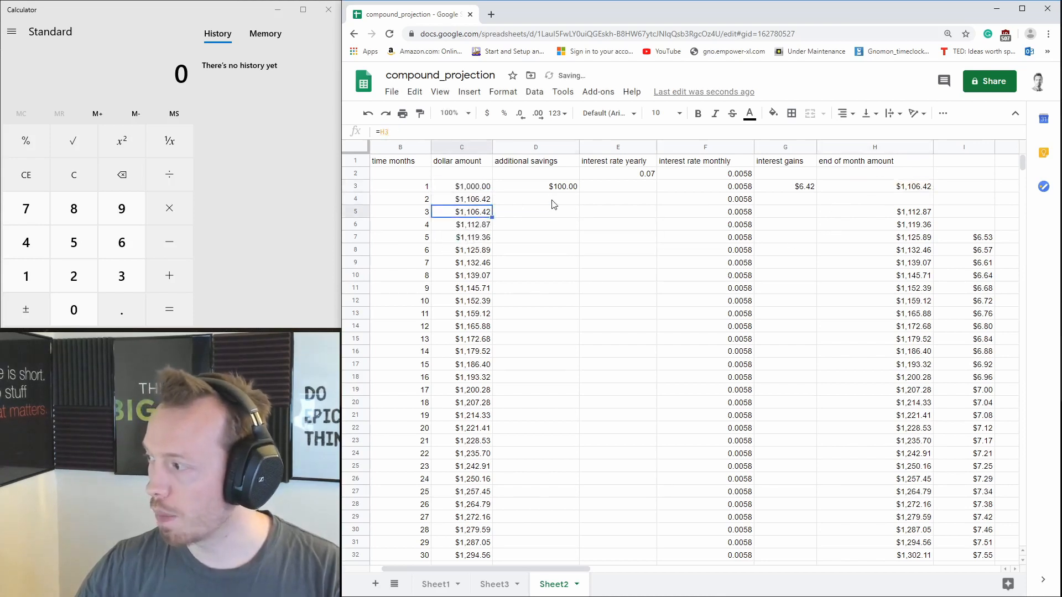
- Fill the $100.00 additional savings from D3 and the interest gains formula from G3 down through row 31
{"action": "left_click", "coordinate": [553, 187]}
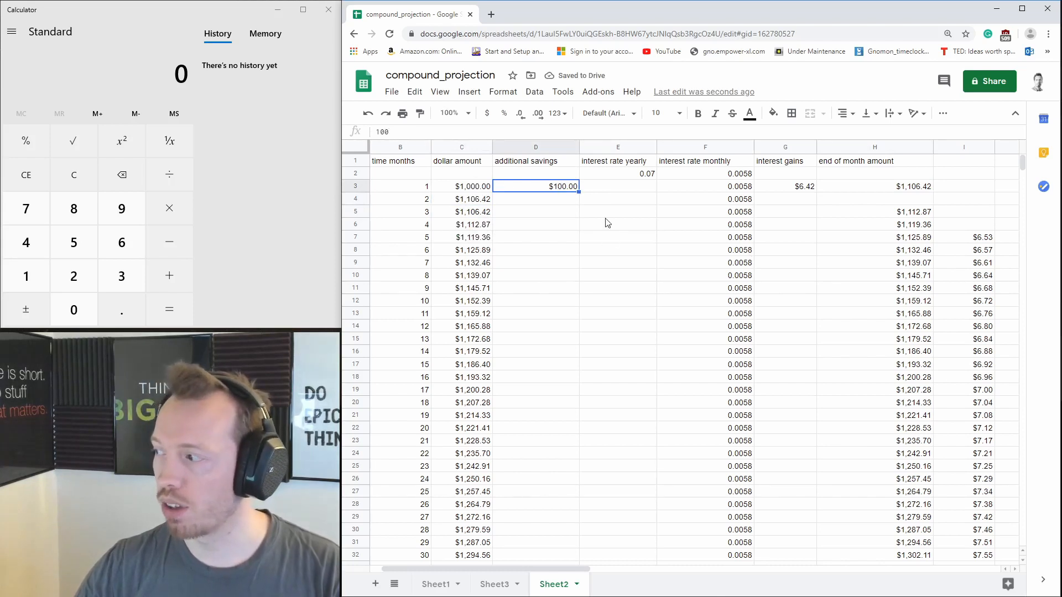
{"action": "left_click_drag", "start_coordinate": [579, 191], "coordinate": [555, 548]}
{"action": "left_click", "coordinate": [551, 313]}
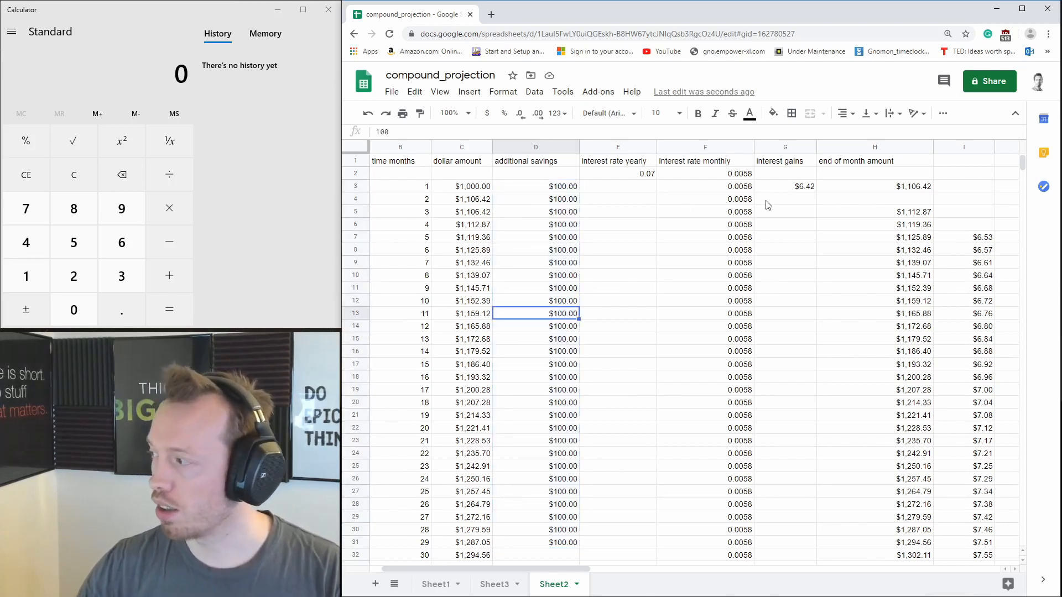
{"action": "left_click", "coordinate": [812, 188]}
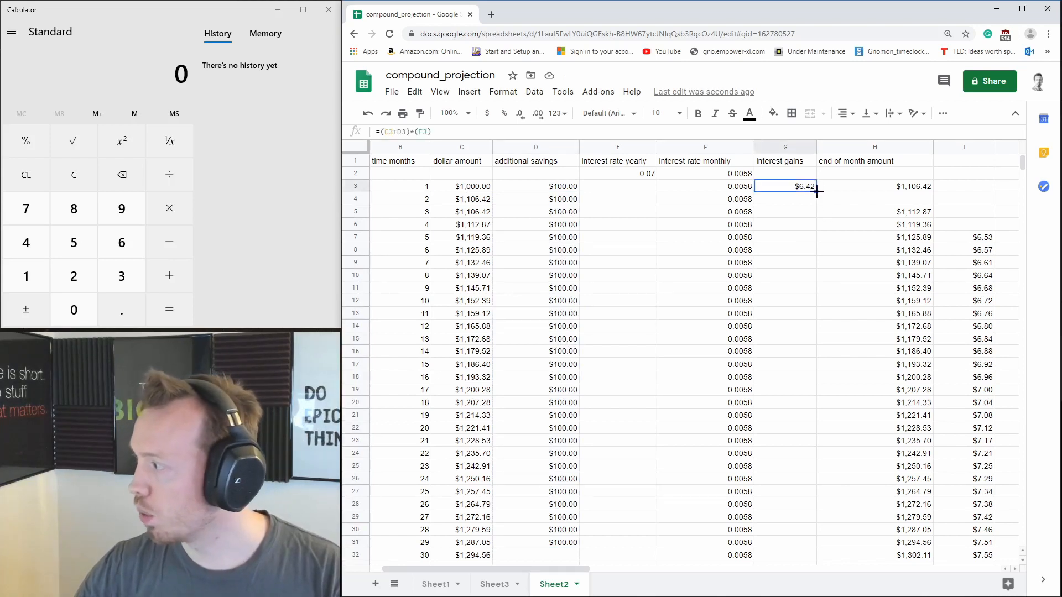
{"action": "left_click_drag", "start_coordinate": [816, 192], "coordinate": [786, 545]}
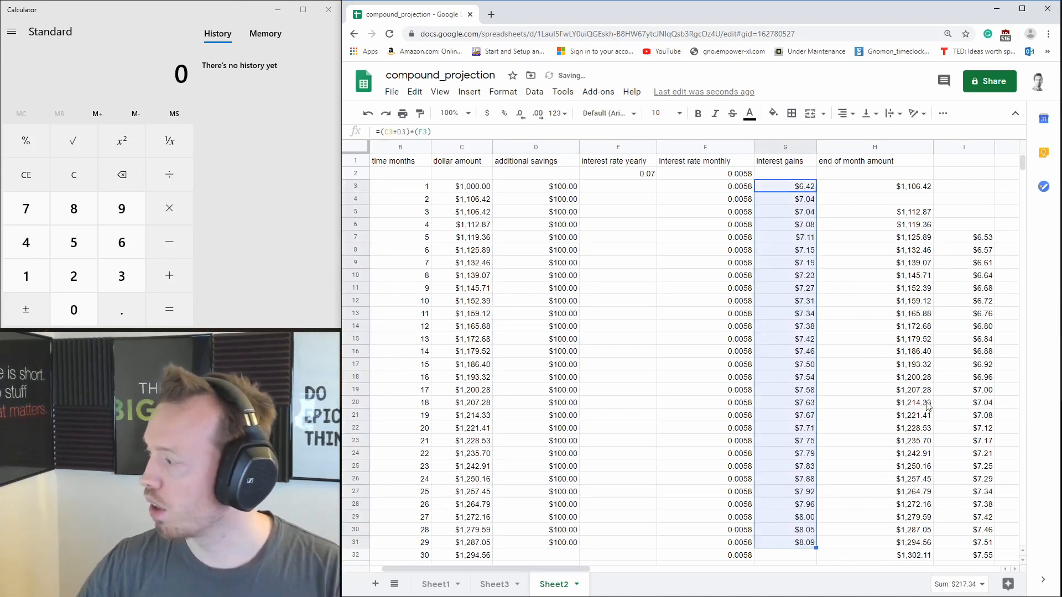
- Fill the end of month amount formula from H3 down through H31, undoing any accidental move of the source cell
{"action": "left_click", "coordinate": [894, 188]}
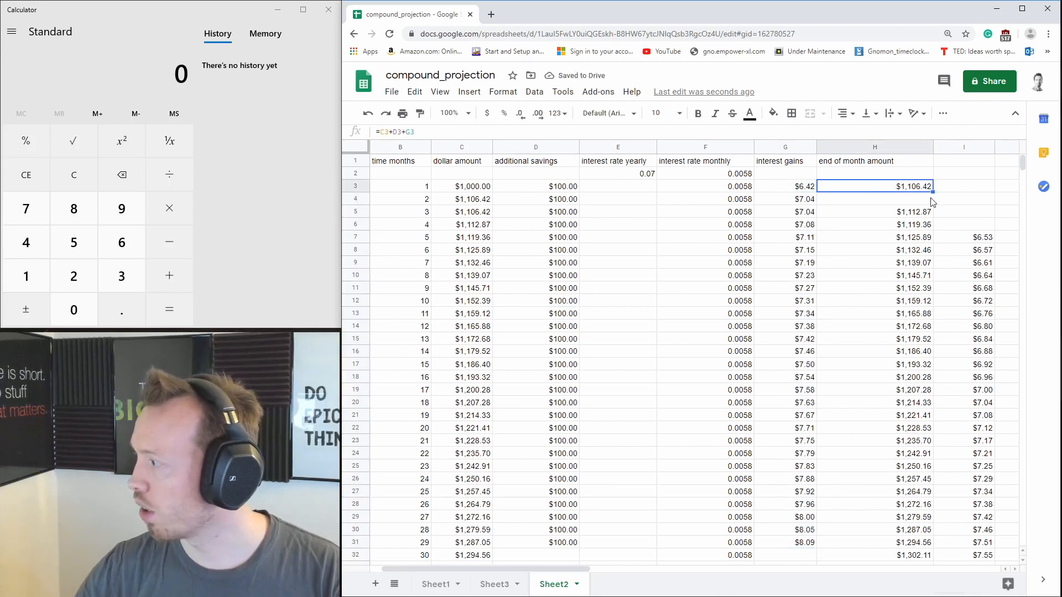
{"action": "mouse_move", "coordinate": [932, 192]}
{"action": "left_mouse_down"}
{"action": "mouse_move", "coordinate": [939, 215]}
{"action": "mouse_move", "coordinate": [918, 200]}
{"action": "left_mouse_up"}
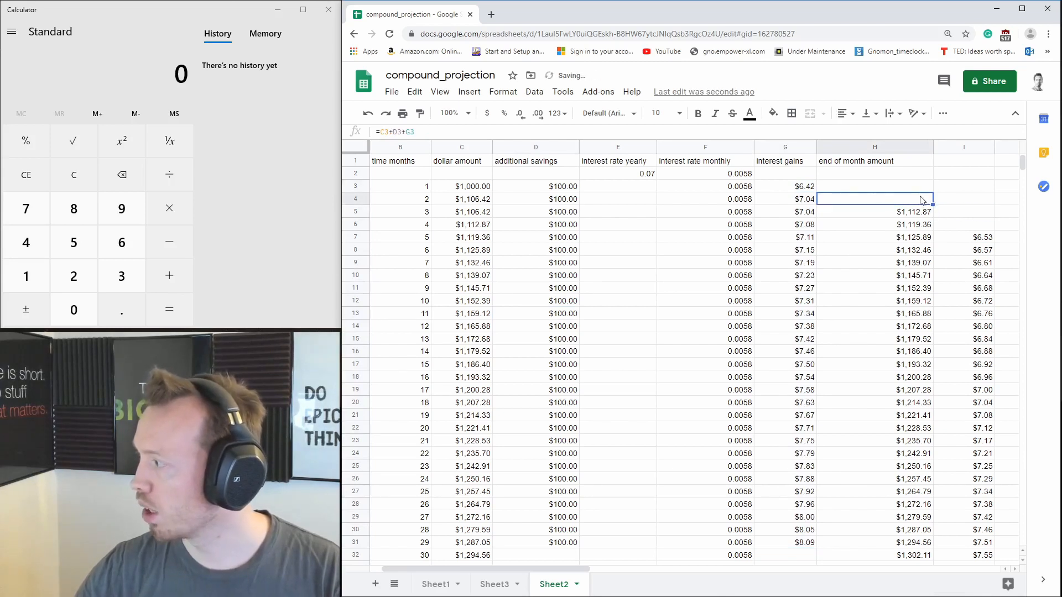
{"action": "key", "text": "ctrl+z"}
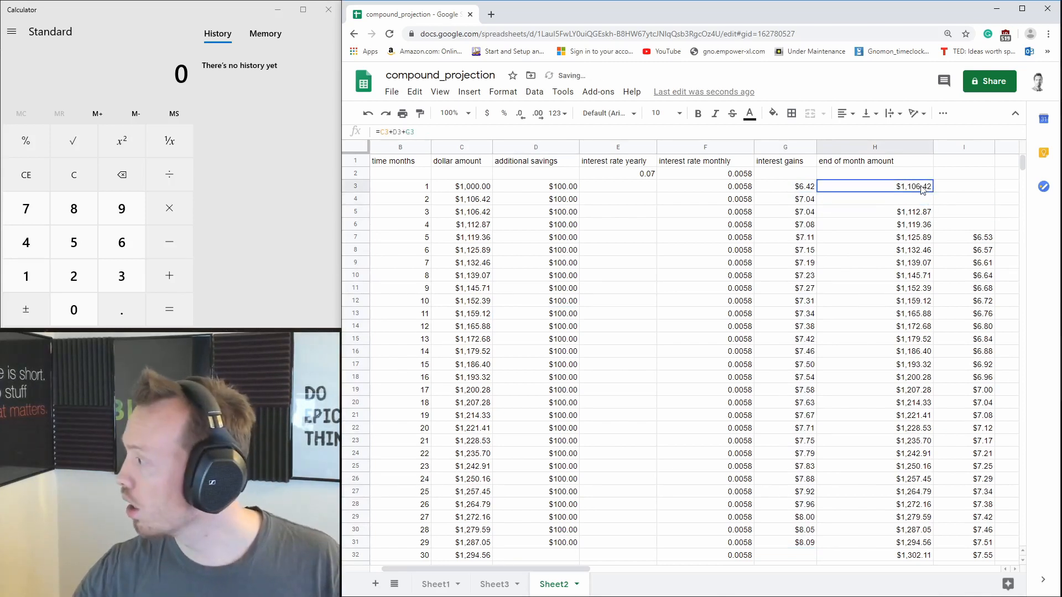
{"action": "left_click_drag", "start_coordinate": [936, 196], "coordinate": [941, 543]}
- Clear the leftover difference values in cells I5 to I31
{"action": "left_click_drag", "start_coordinate": [973, 212], "coordinate": [984, 547]}
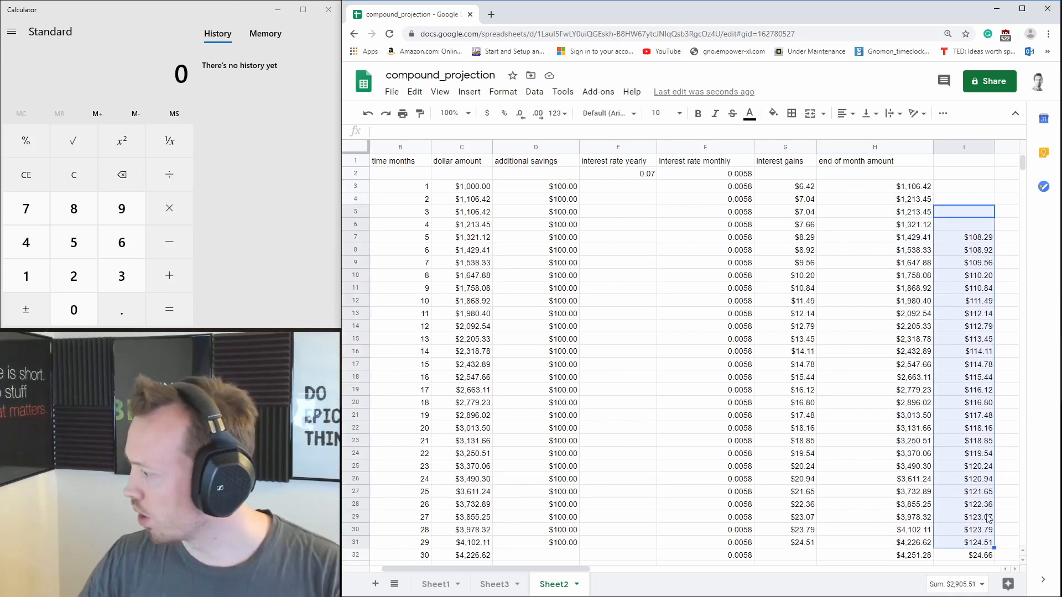
{"action": "key", "text": "Delete"}
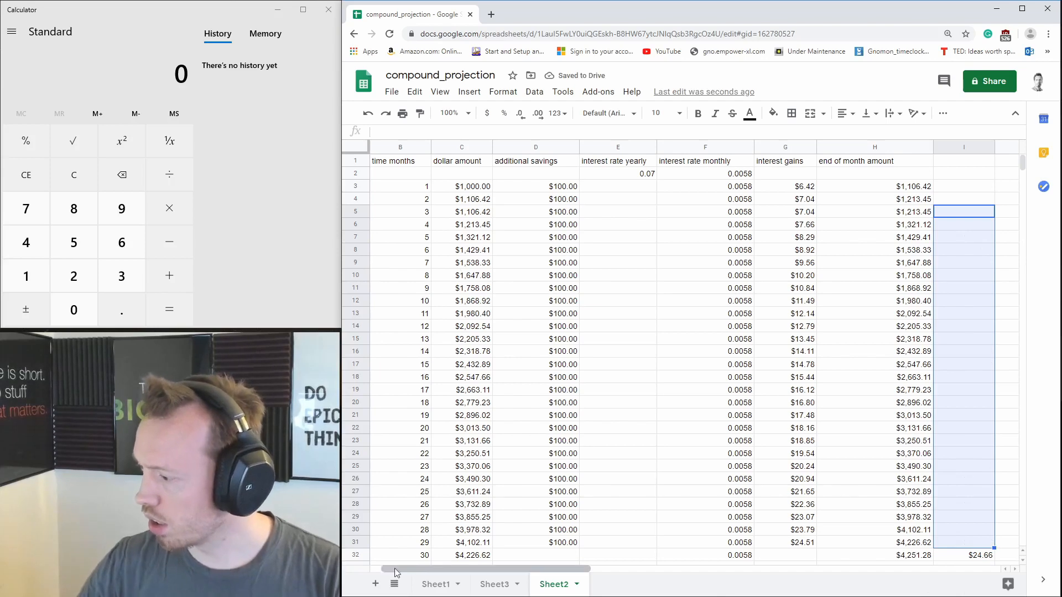
{"action": "left_click_drag", "start_coordinate": [402, 573], "coordinate": [391, 573]}
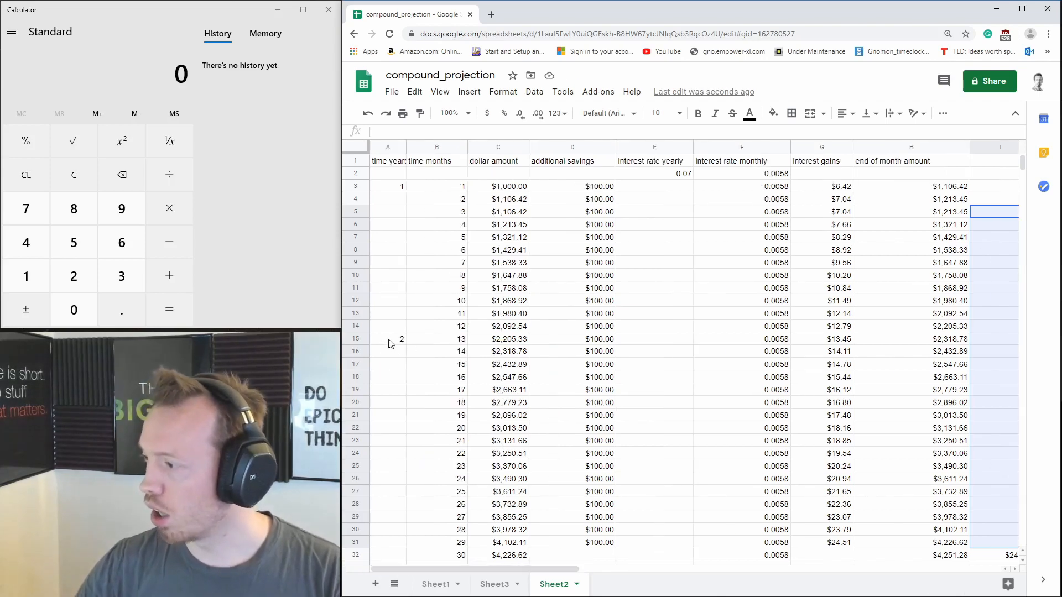
{"action": "right_click", "coordinate": [464, 147]}
{"action": "left_click", "coordinate": [426, 212]}
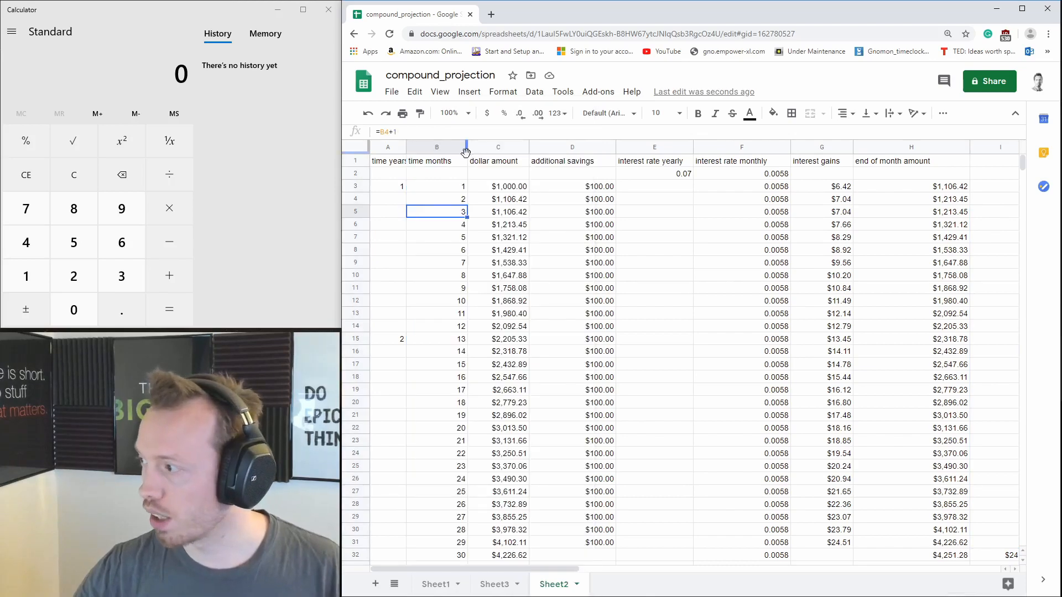
- Wrap the text in header cells A1:H1 and resize column B to fit the wrapped time months heading
{"action": "left_click_drag", "start_coordinate": [466, 147], "coordinate": [431, 147]}
{"action": "left_click_drag", "start_coordinate": [357, 166], "coordinate": [894, 169]}
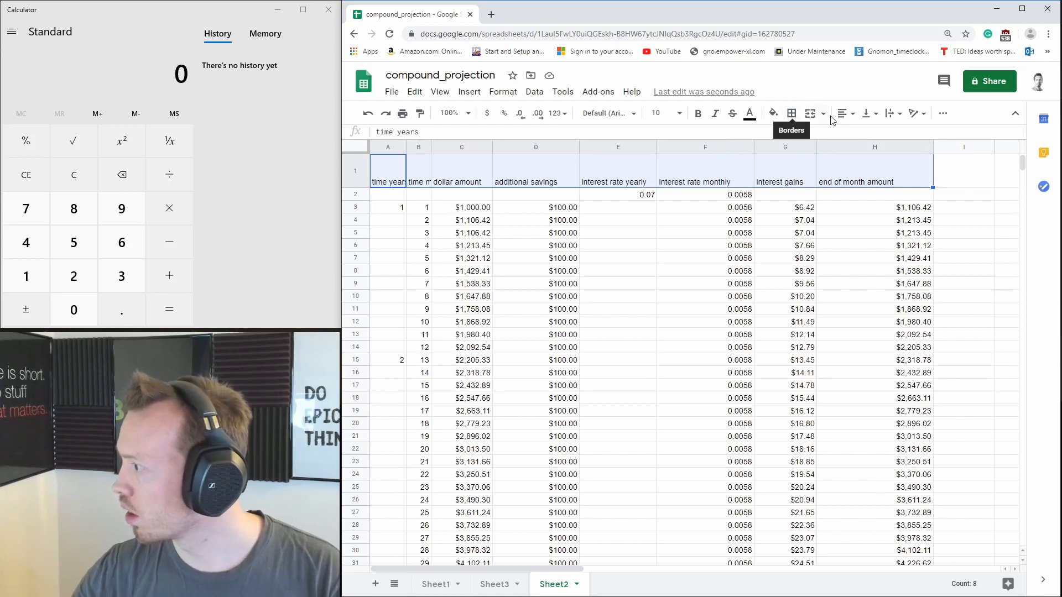
{"action": "left_click", "coordinate": [901, 115]}
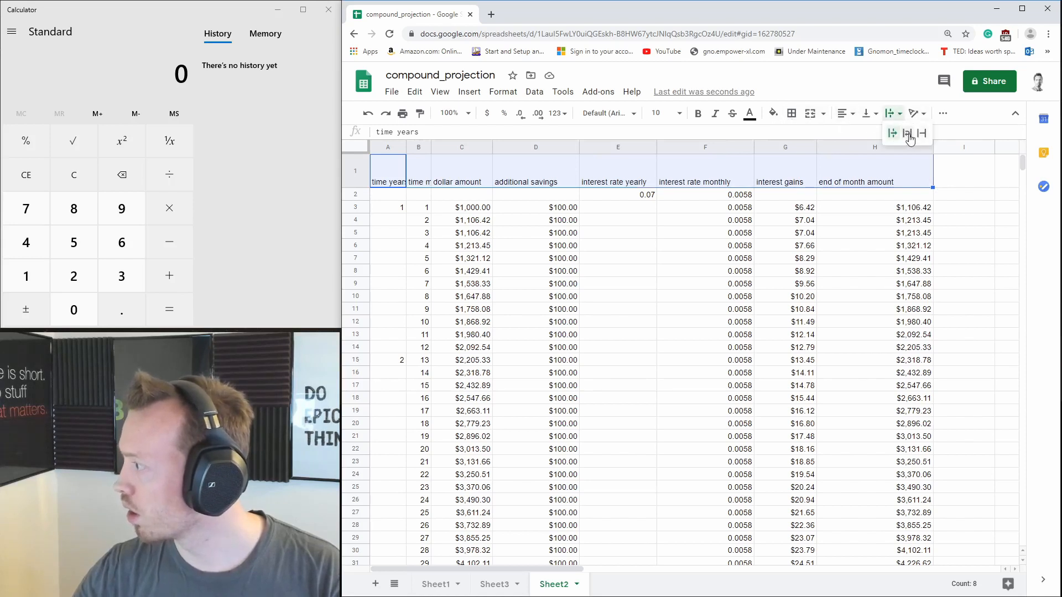
{"action": "left_click", "coordinate": [908, 138]}
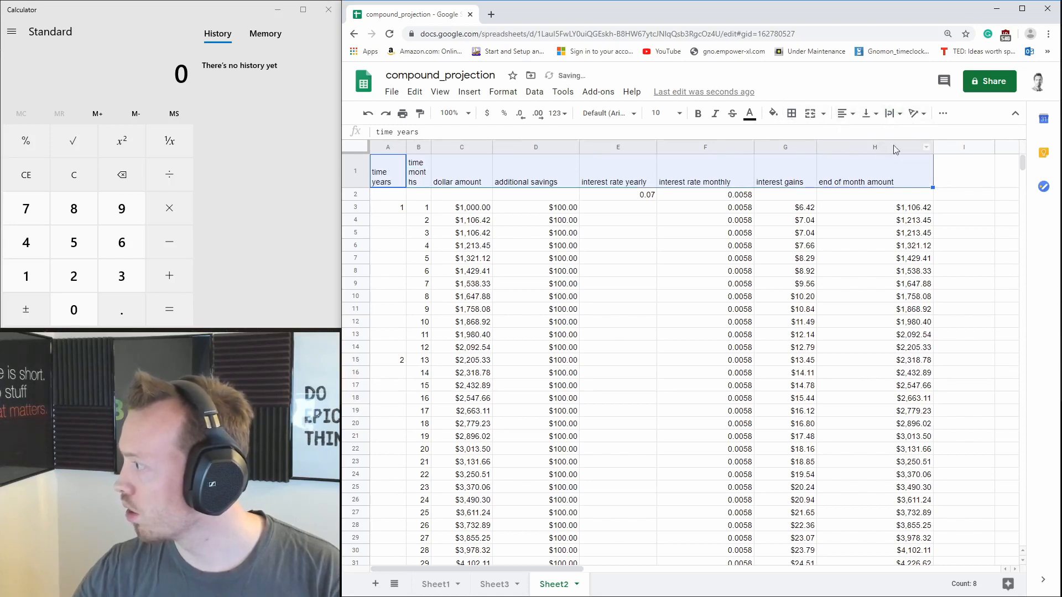
{"action": "left_click", "coordinate": [419, 197]}
{"action": "left_click_drag", "start_coordinate": [431, 150], "coordinate": [500, 148]}
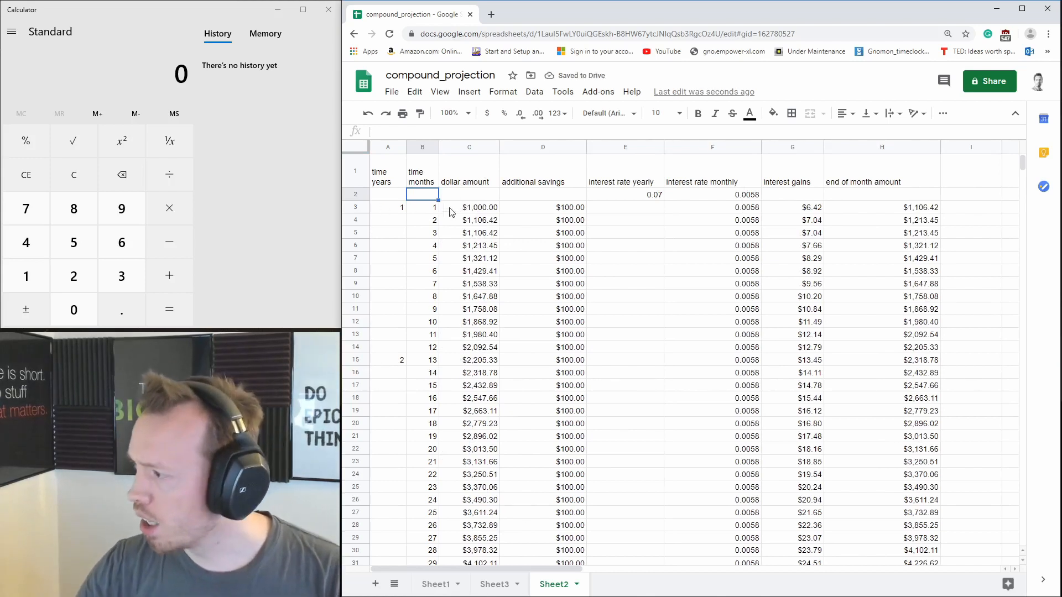
- Enter the formula =B15/12 in A15 to convert the month number into years
{"action": "left_click", "coordinate": [425, 362]}
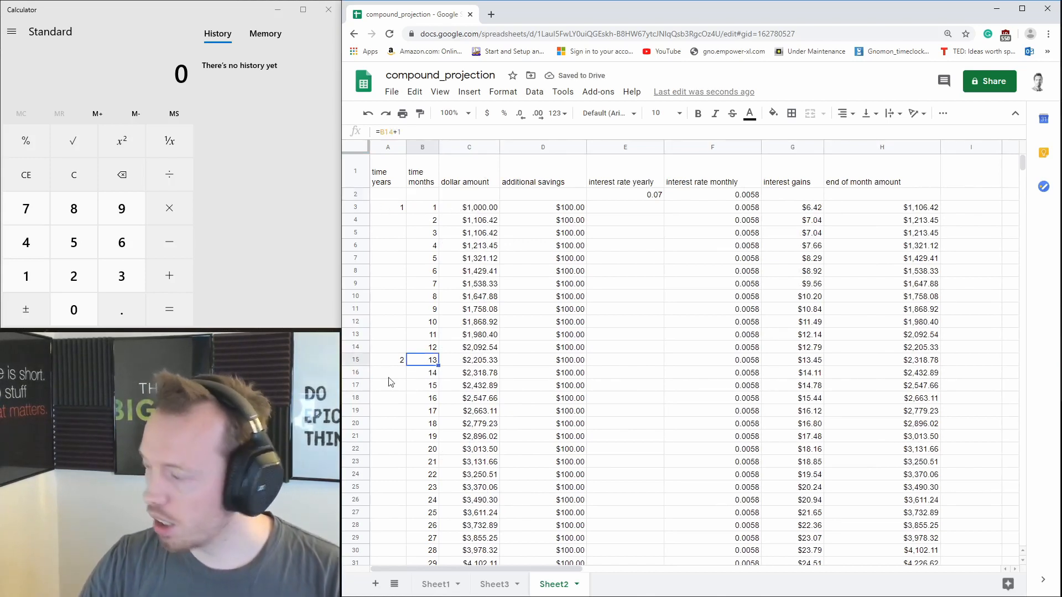
{"action": "type", "text": "="}
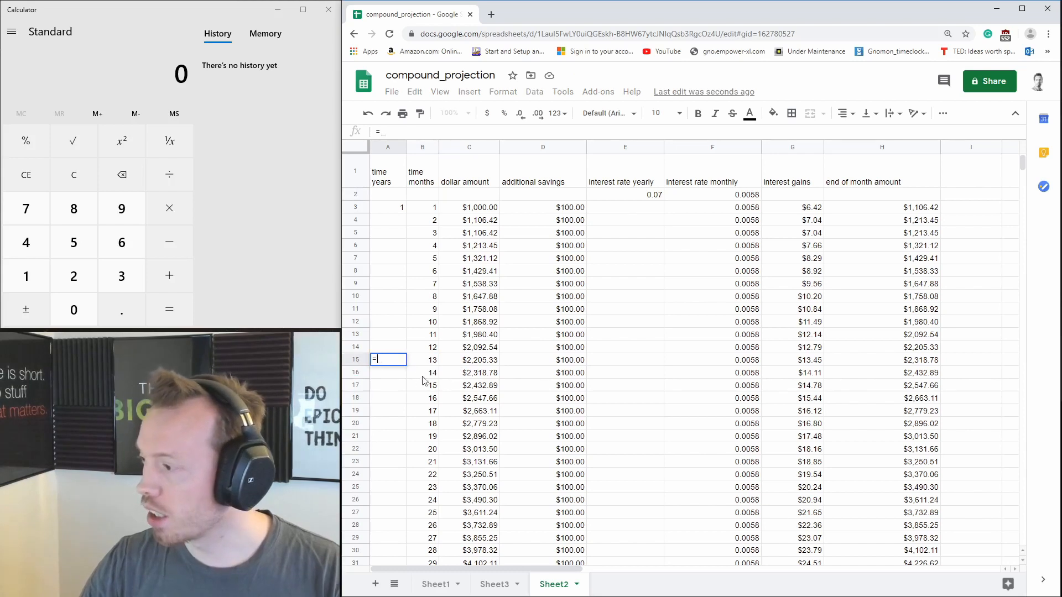
{"action": "left_click", "coordinate": [430, 362]}
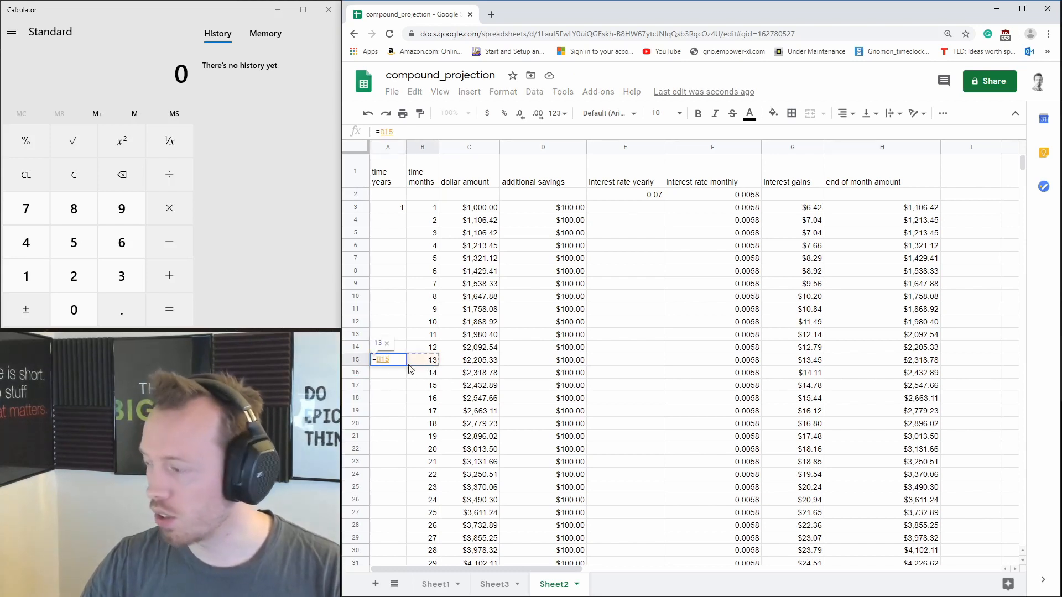
{"action": "type", "text": "/12"}
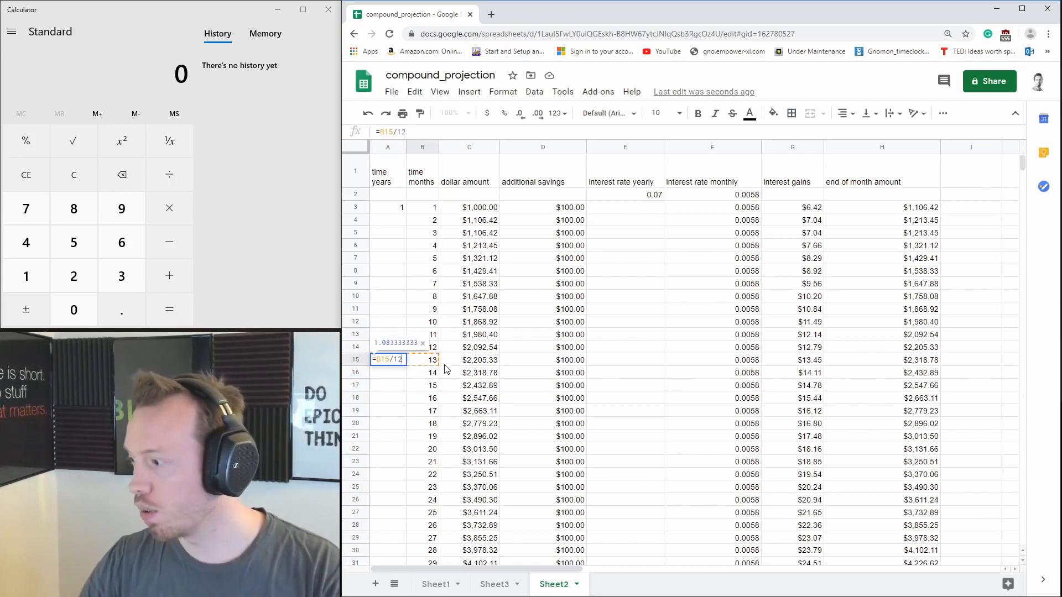
{"action": "key", "text": "Return"}
{"action": "key", "text": "Up"}
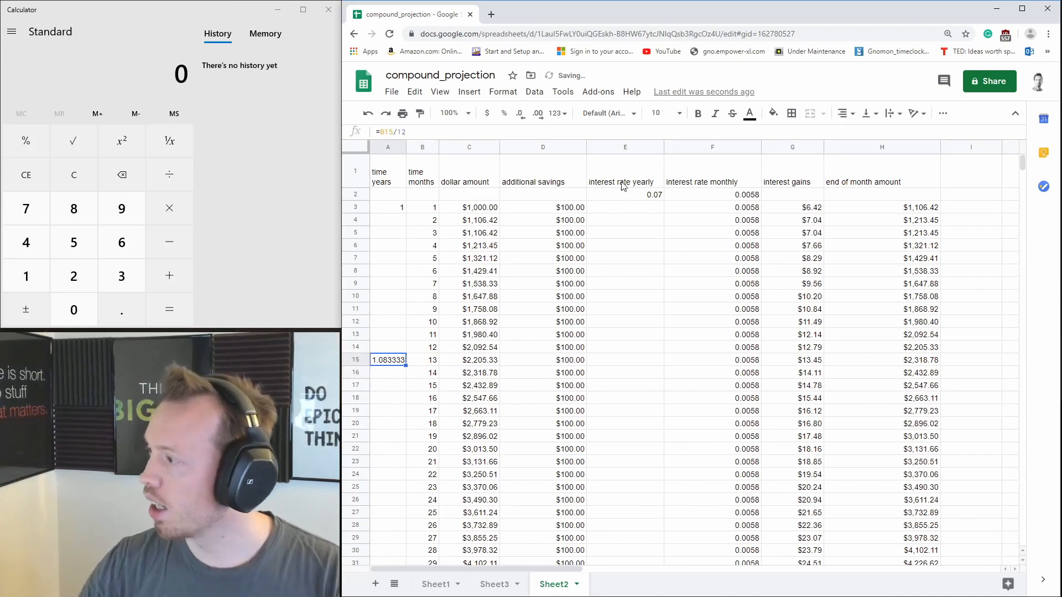
- Change the A15 formula to =int(B15/12) to reduce the year value to a whole number
{"action": "left_click", "coordinate": [558, 112]}
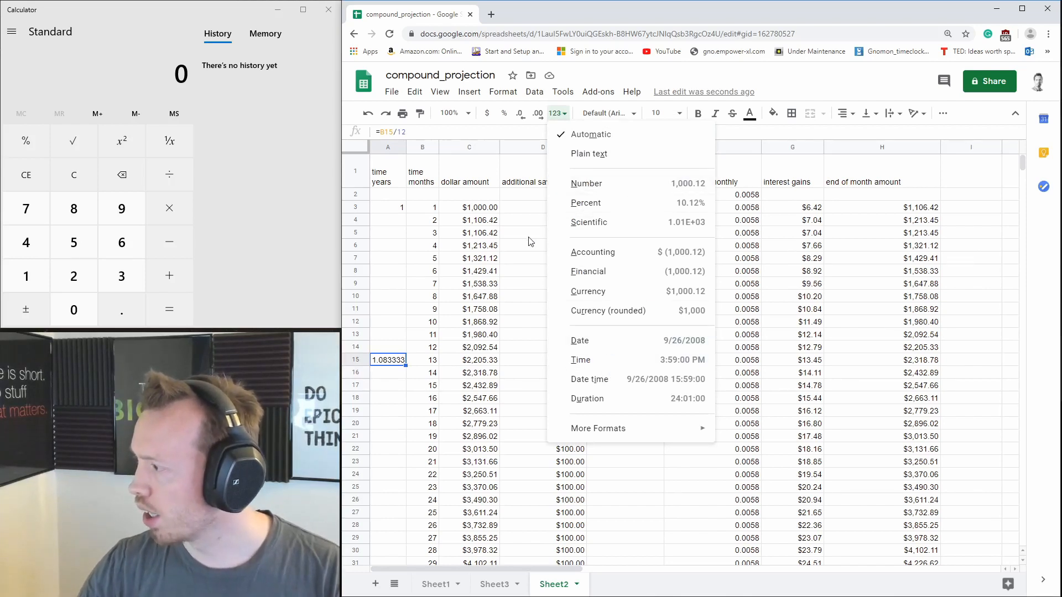
{"action": "left_click", "coordinate": [393, 350]}
{"action": "left_click", "coordinate": [386, 362]}
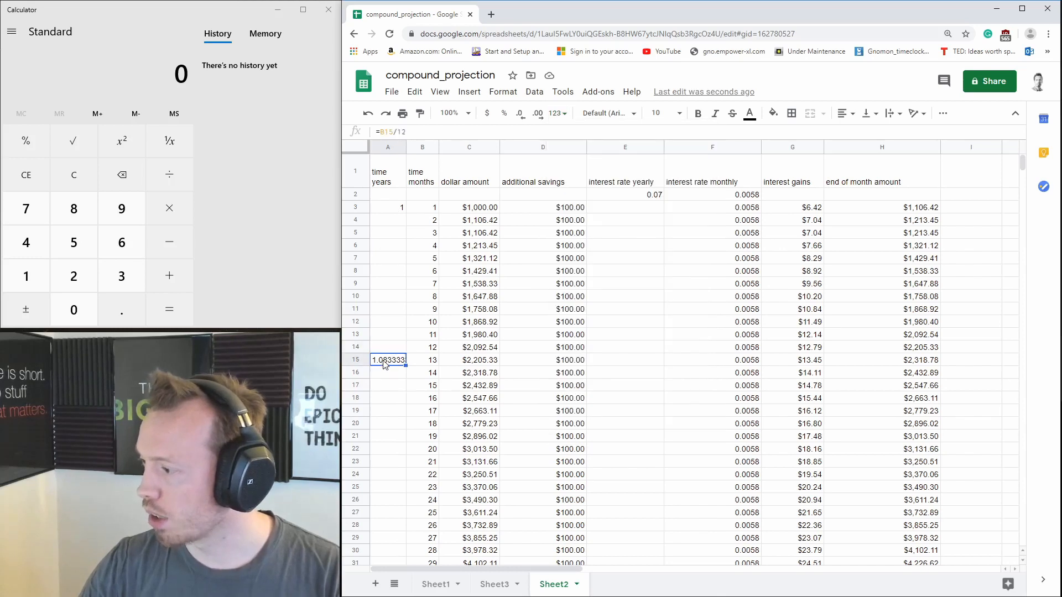
{"action": "left_click", "coordinate": [401, 133]}
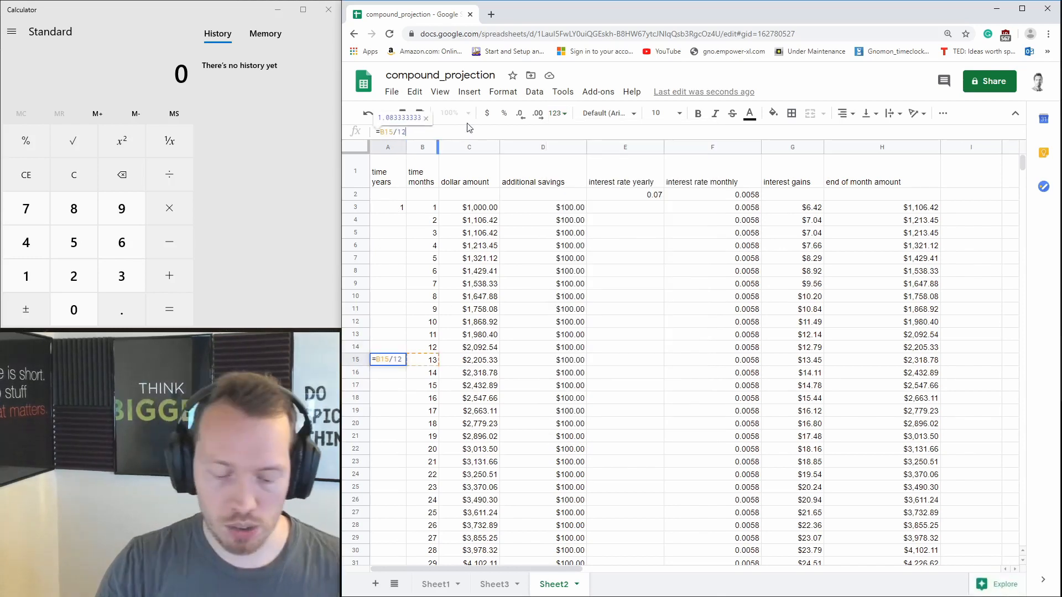
{"action": "type", "text": ")"}
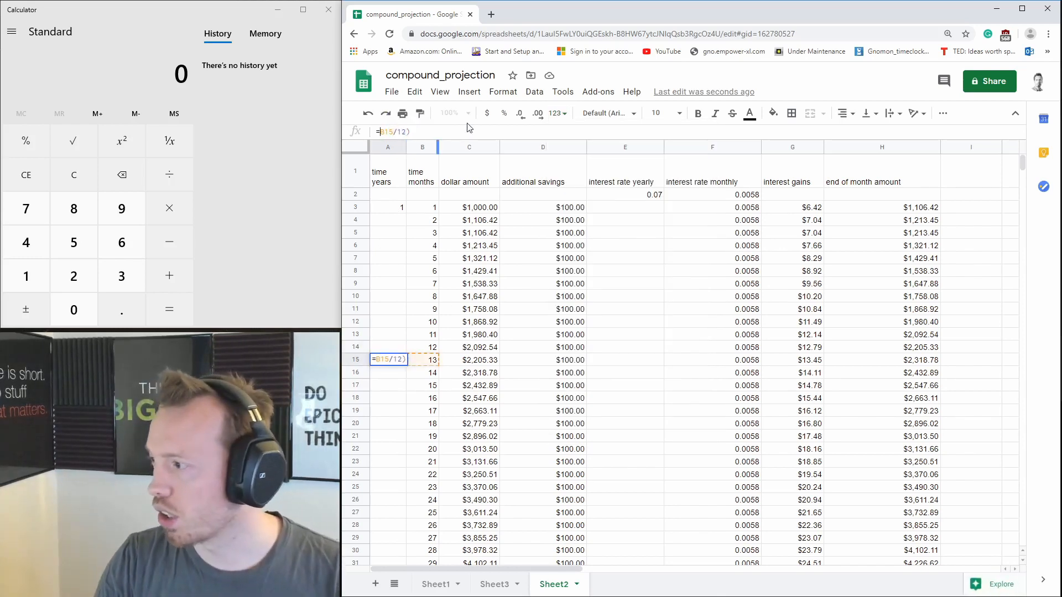
{"action": "type", "text": "("}
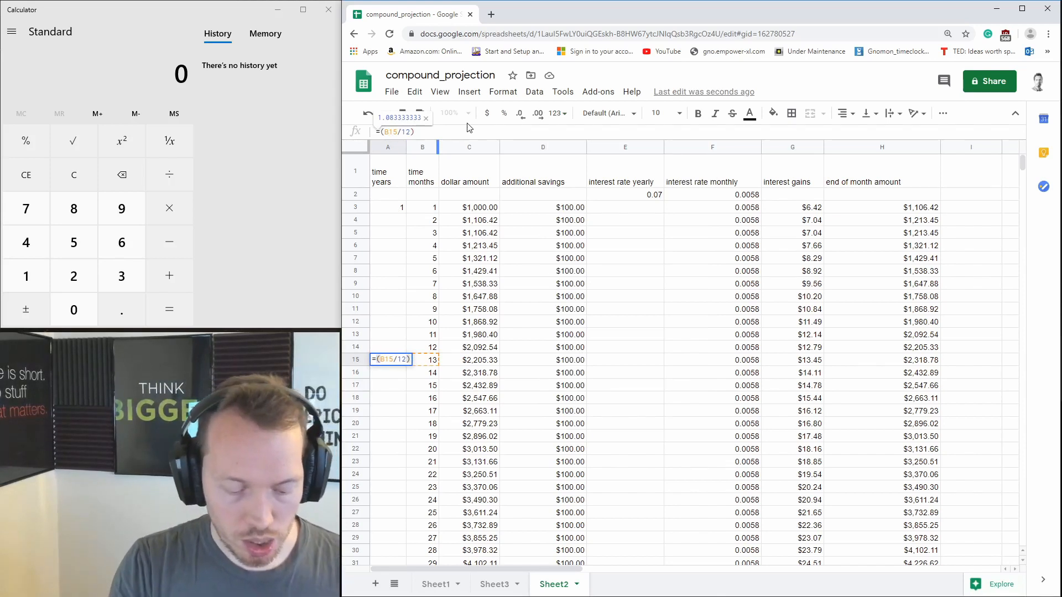
{"action": "type", "text": "int"}
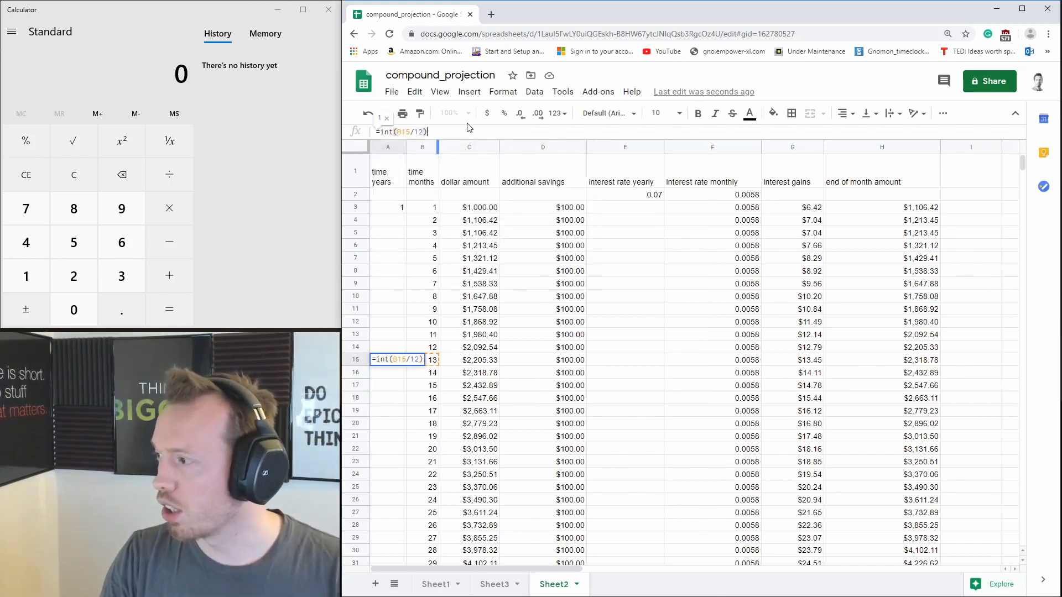
{"action": "key", "text": "Return"}
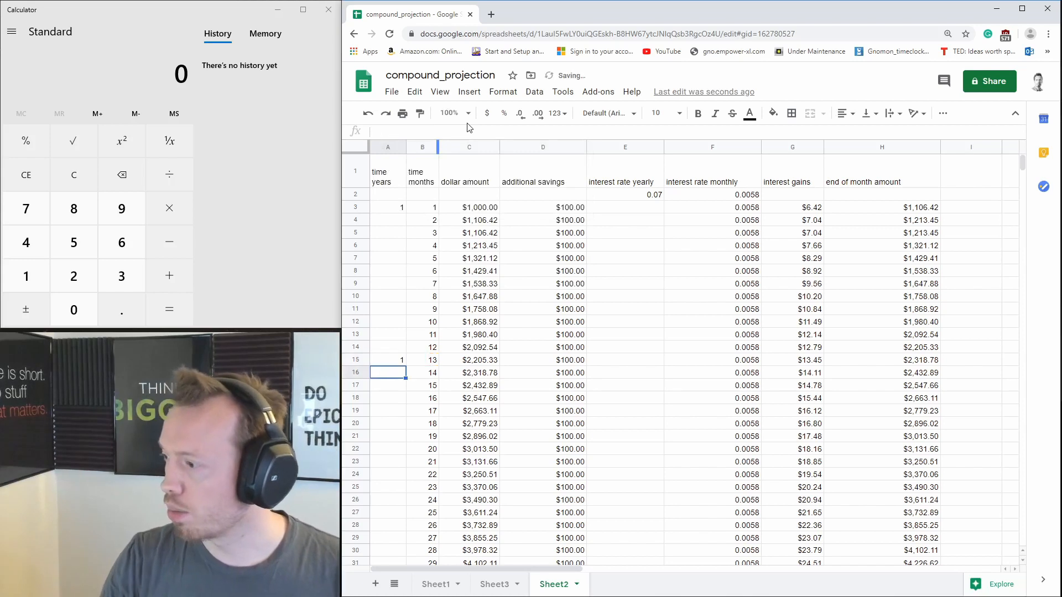
- Fill the A15 year formula upward through A3
{"action": "left_click", "coordinate": [396, 361]}
{"action": "left_click_drag", "start_coordinate": [402, 363], "coordinate": [404, 207]}
{"action": "left_click", "coordinate": [396, 321]}
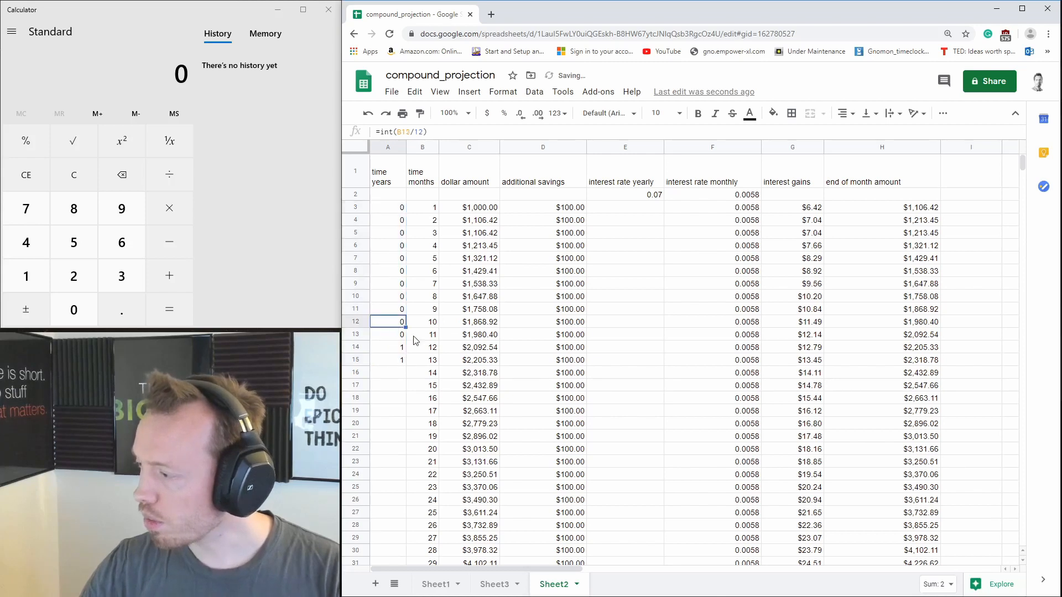
- Change the A3 formula to =int(B3/12)+1 and fill it down through A20
{"action": "left_click", "coordinate": [391, 213]}
{"action": "left_click", "coordinate": [452, 133]}
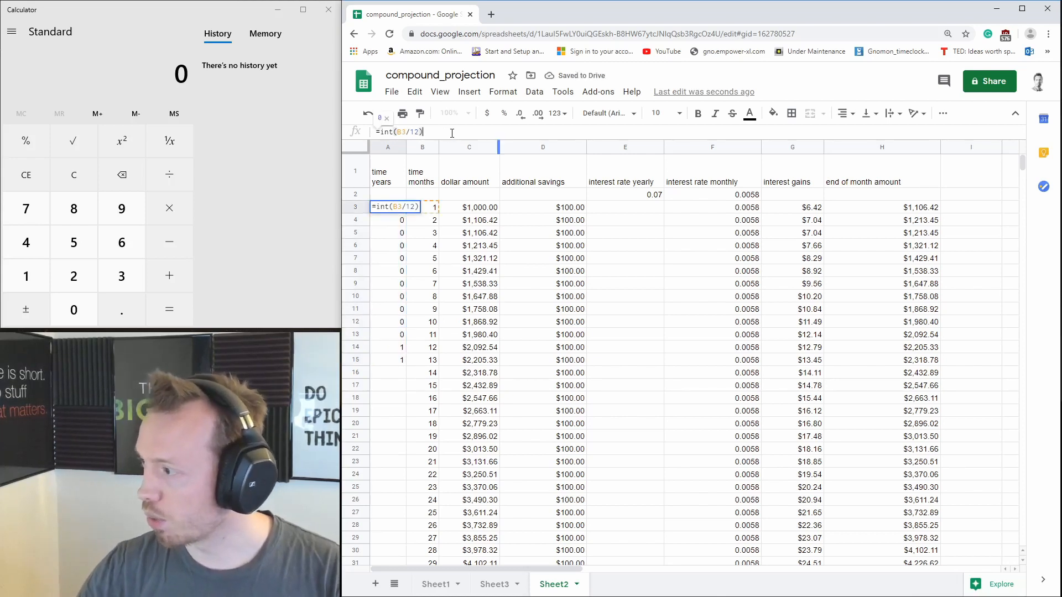
{"action": "key", "text": "Return"}
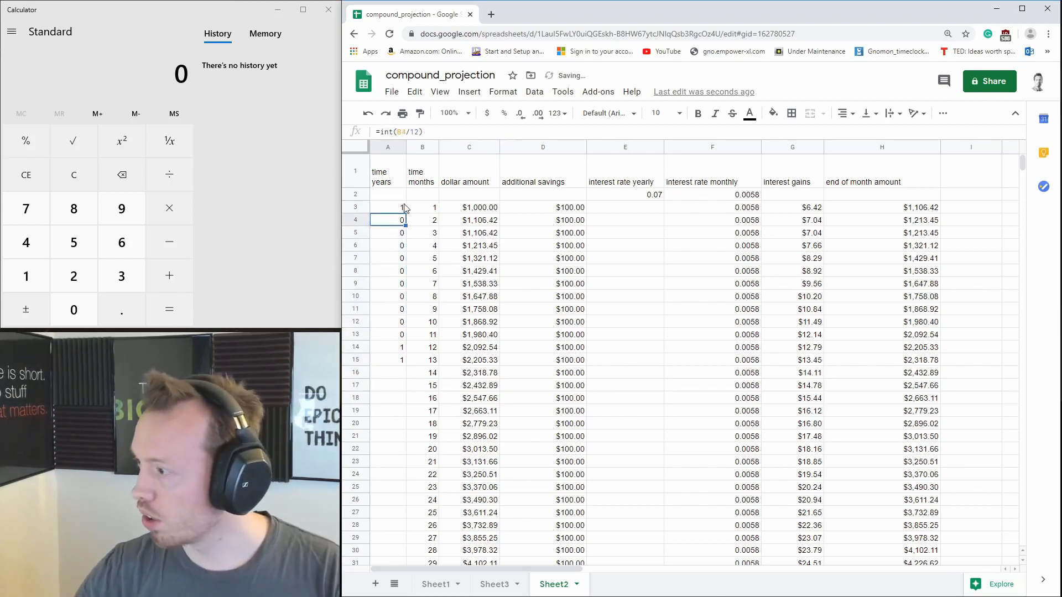
{"action": "left_click", "coordinate": [404, 208]}
{"action": "left_click_drag", "start_coordinate": [405, 213], "coordinate": [407, 430]}
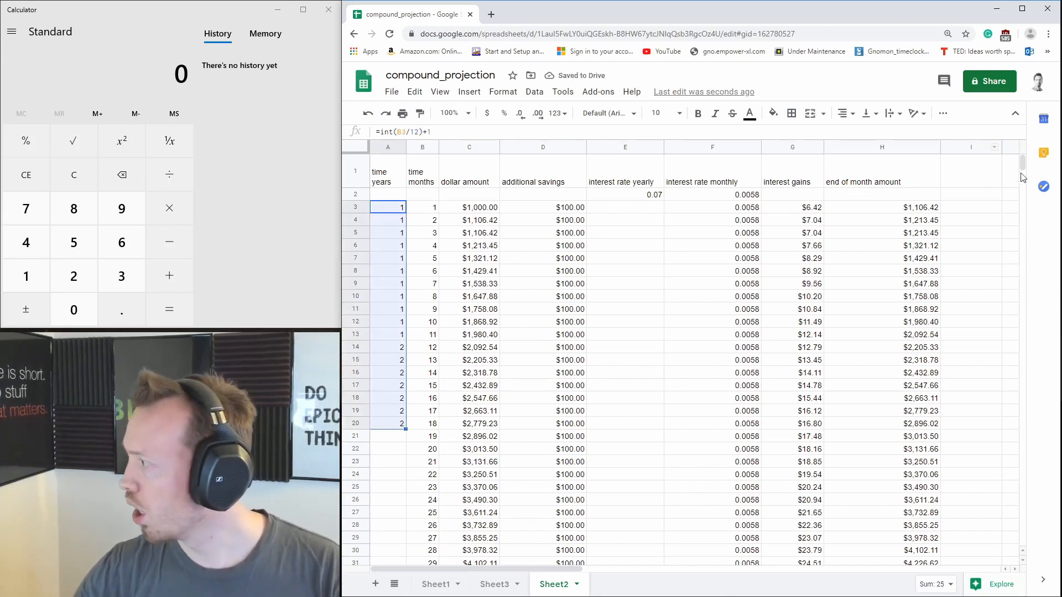
{"action": "left_click", "coordinate": [399, 462]}
- Extend the projection by filling the row 20 formulas from A20:H20 down through row 200
{"action": "left_click", "coordinate": [400, 425]}
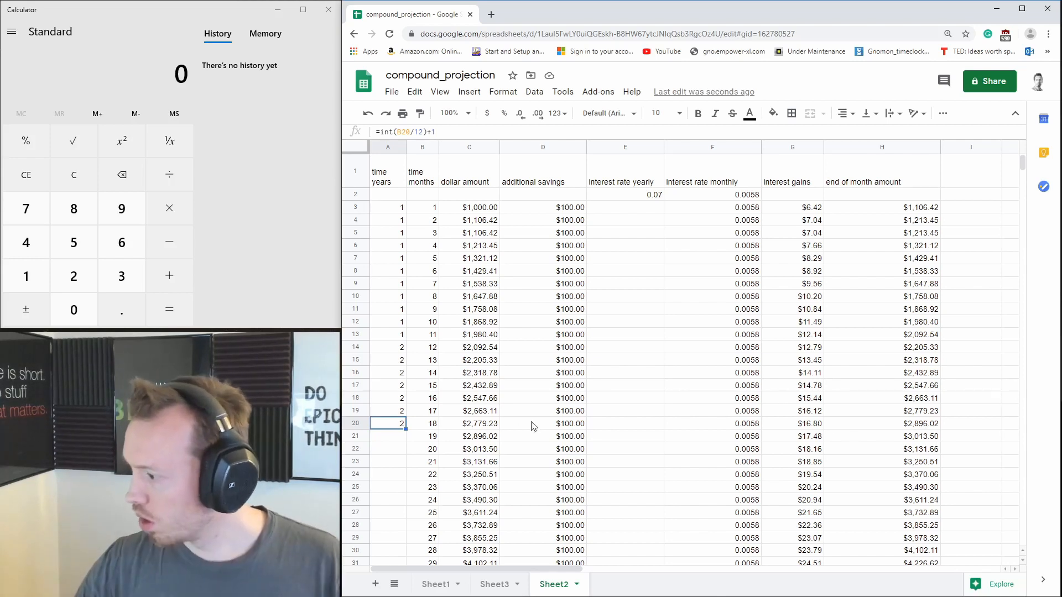
{"action": "left_click", "coordinate": [923, 428], "text": "shift"}
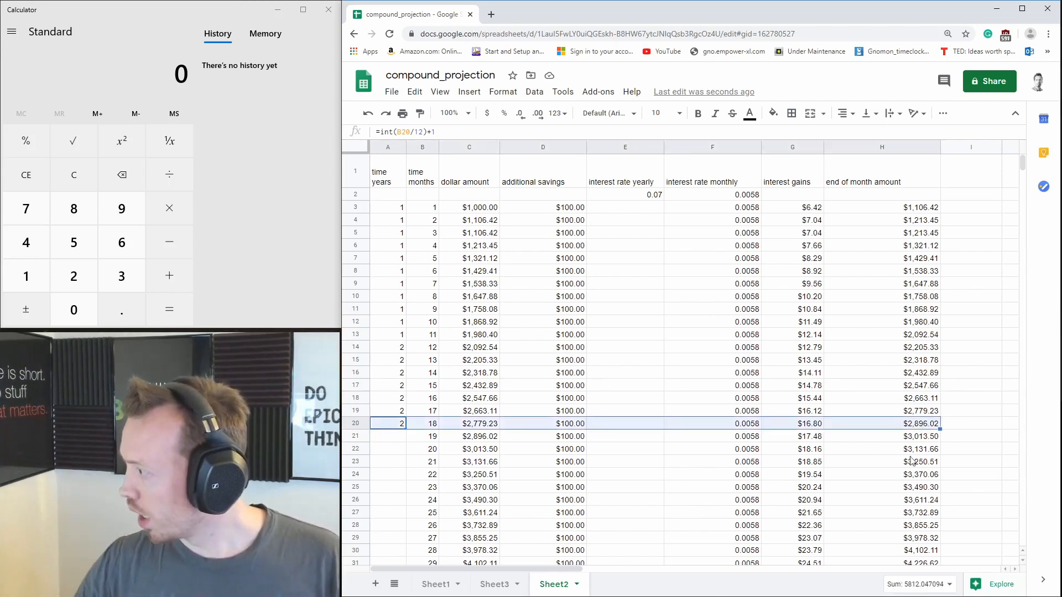
{"action": "left_click_drag", "start_coordinate": [939, 428], "coordinate": [909, 231]}
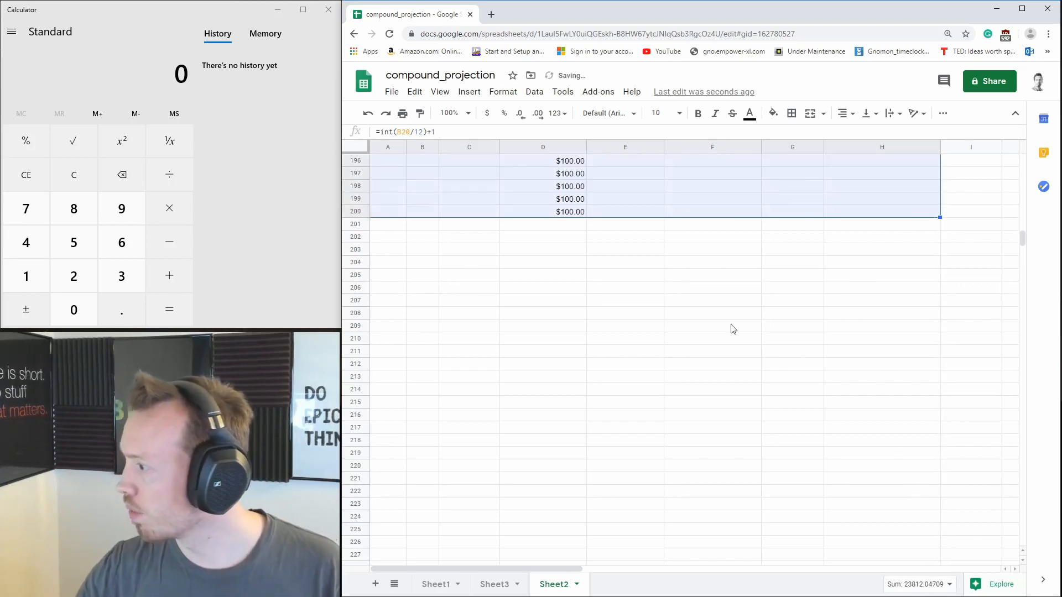
{"action": "left_click", "coordinate": [392, 216]}
{"action": "left_click", "coordinate": [425, 215]}
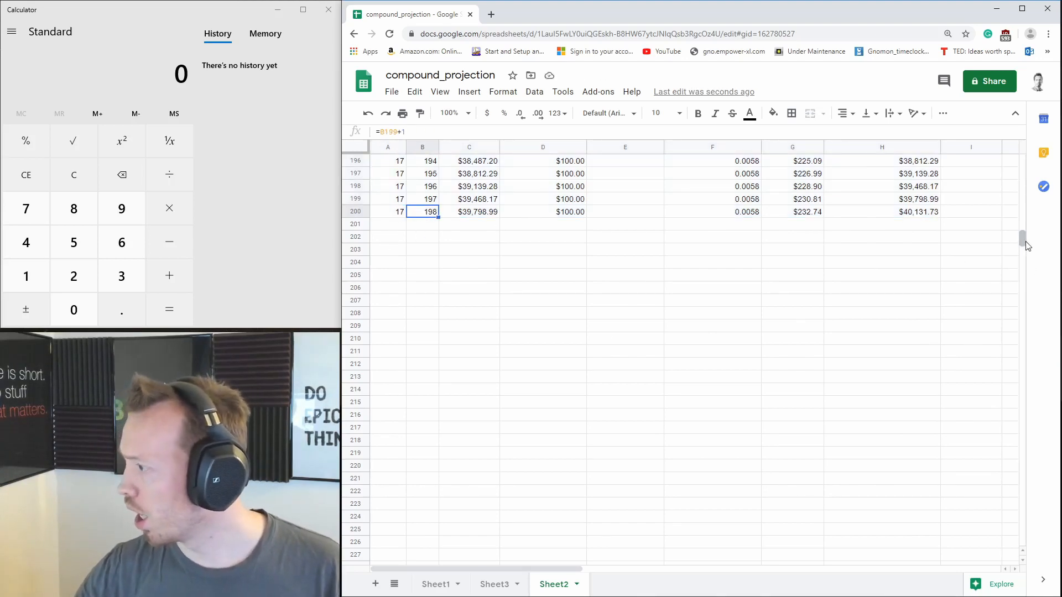
- Link the second month's additional savings in D4 to the first month's amount with =D3
{"action": "left_click_drag", "start_coordinate": [1021, 244], "coordinate": [1021, 160]}
{"action": "left_click", "coordinate": [551, 205]}
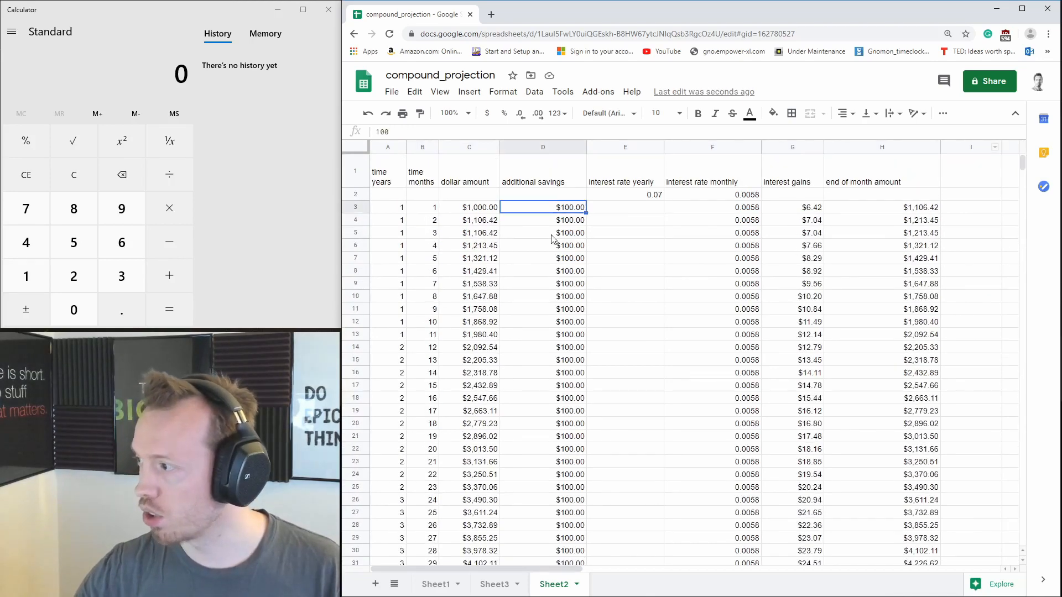
{"action": "left_click", "coordinate": [553, 235]}
{"action": "left_click", "coordinate": [566, 208]}
{"action": "left_click", "coordinate": [568, 222]}
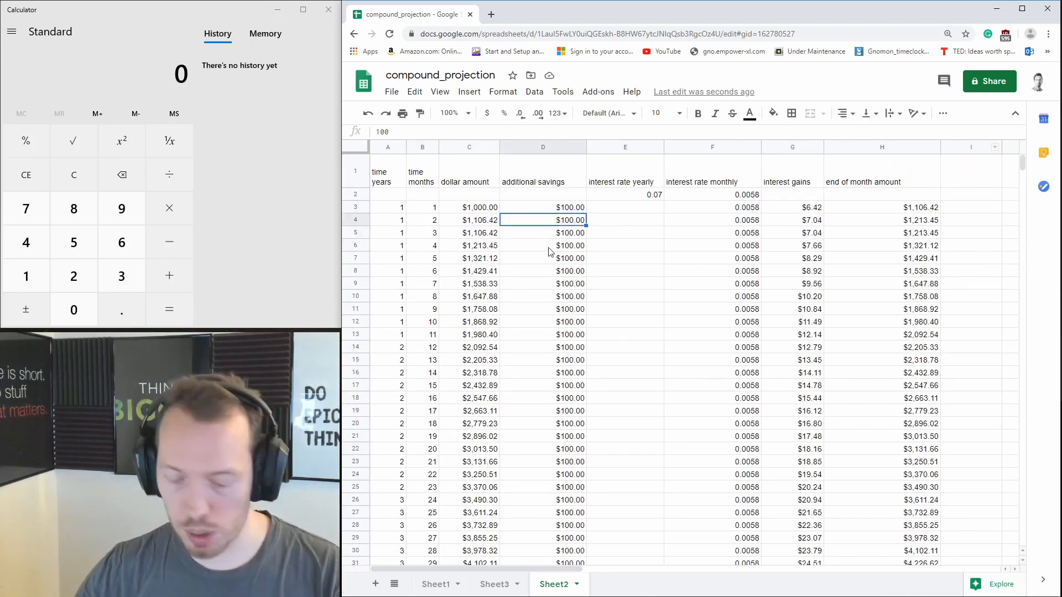
{"action": "left_click", "coordinate": [549, 248]}
{"action": "left_click", "coordinate": [554, 220]}
{"action": "left_click", "coordinate": [572, 209]}
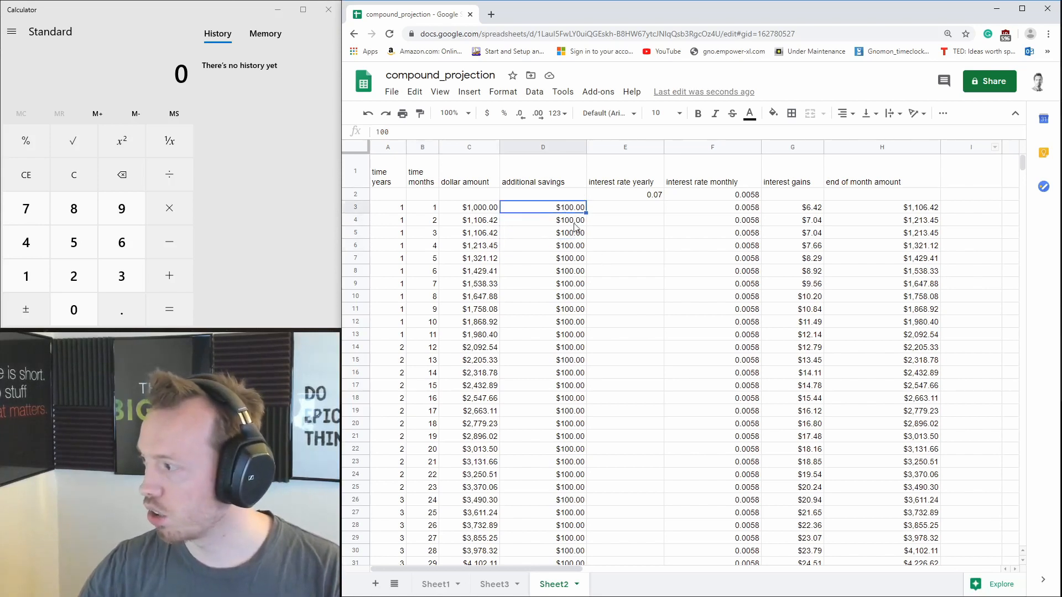
{"action": "left_click", "coordinate": [562, 221]}
{"action": "type", "text": "="}
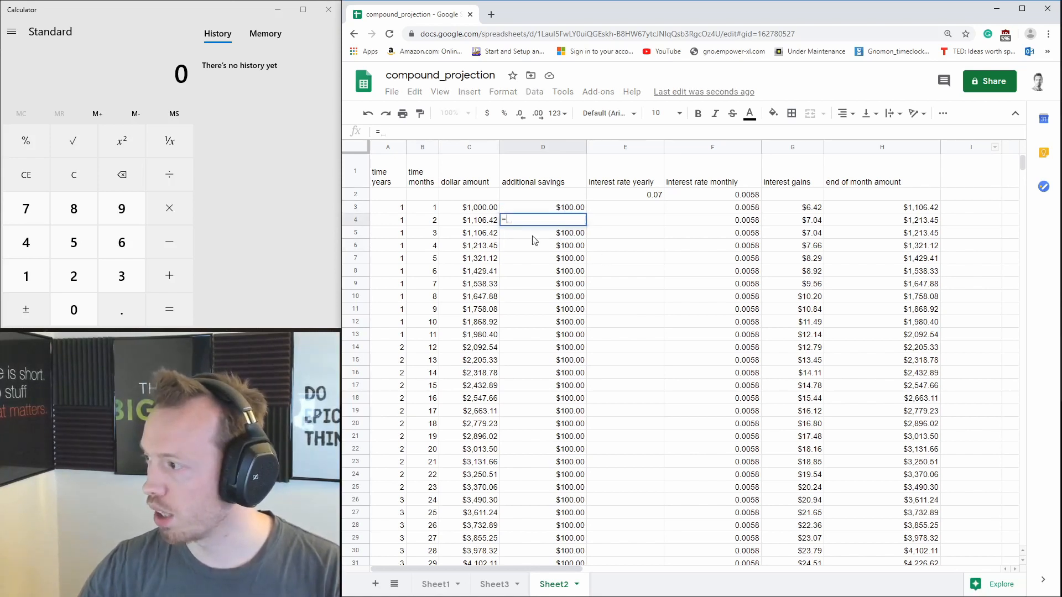
{"action": "left_click", "coordinate": [565, 210]}
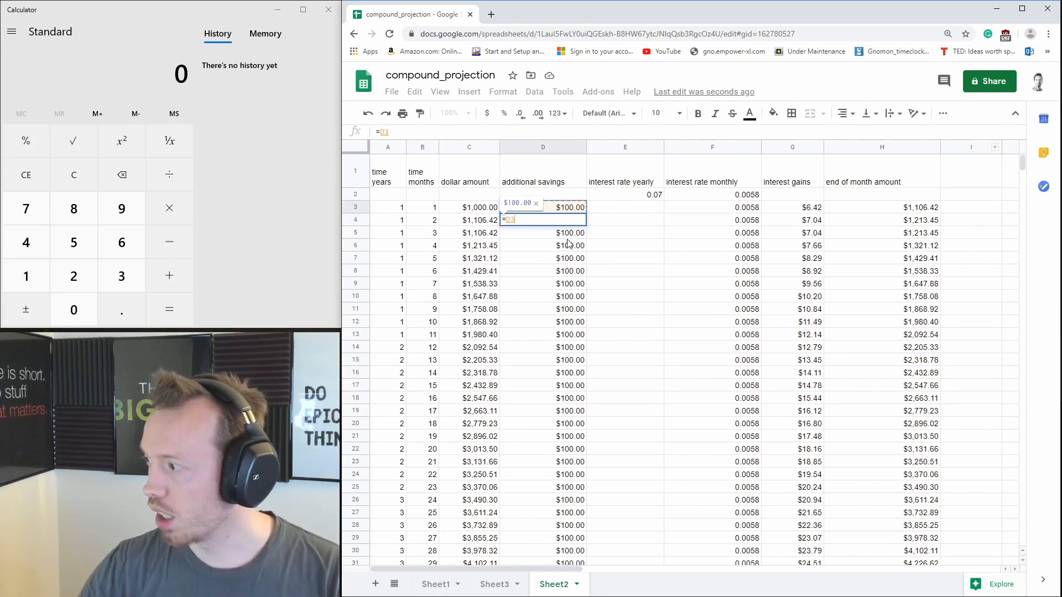
{"action": "key", "text": "Return"}
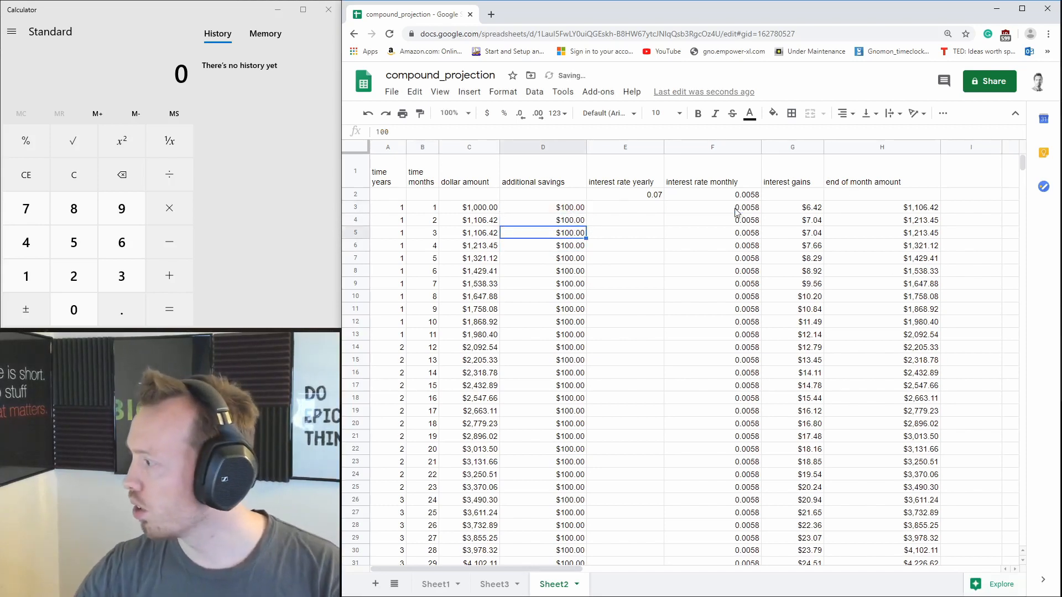
{"action": "left_click", "coordinate": [740, 235]}
{"action": "left_click", "coordinate": [811, 209]}
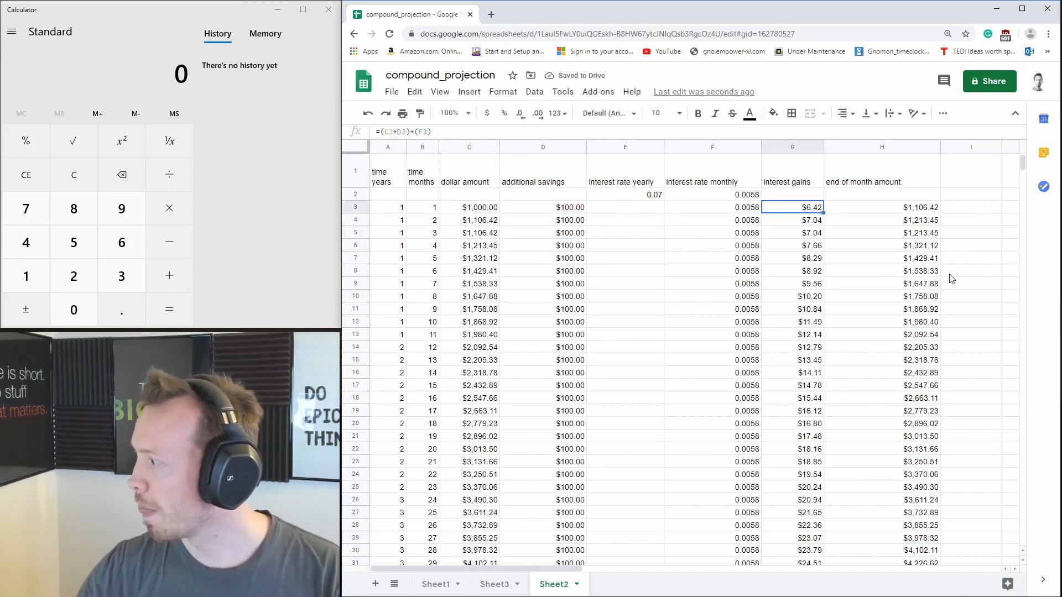
{"action": "left_click", "coordinate": [574, 209]}
{"action": "left_click", "coordinate": [573, 222]}
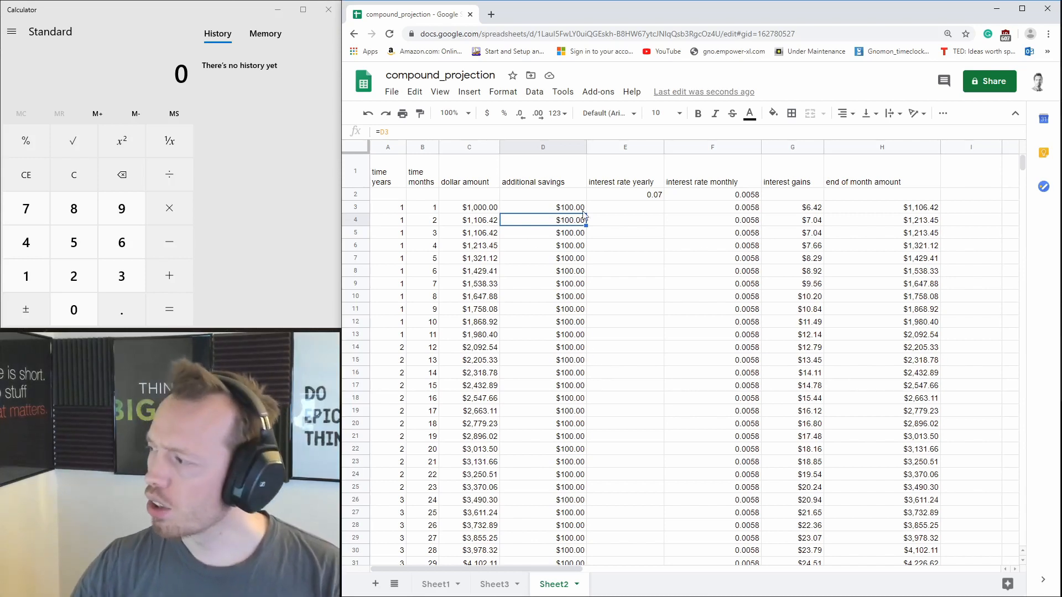
- Set the first month's additional savings in D3 to 200
{"action": "left_click", "coordinate": [547, 212]}
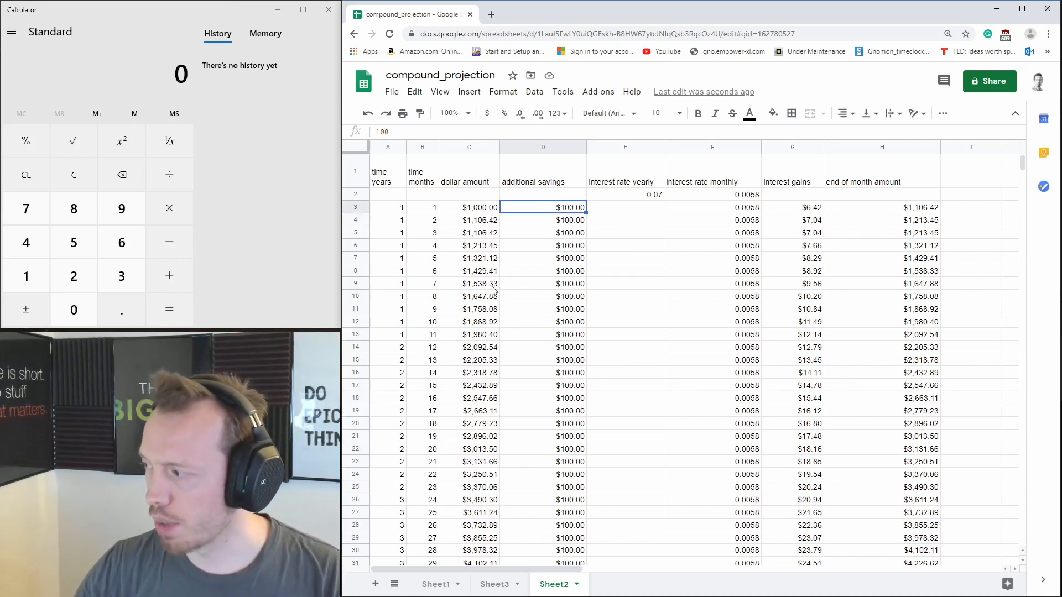
{"action": "left_click", "coordinate": [377, 133]}
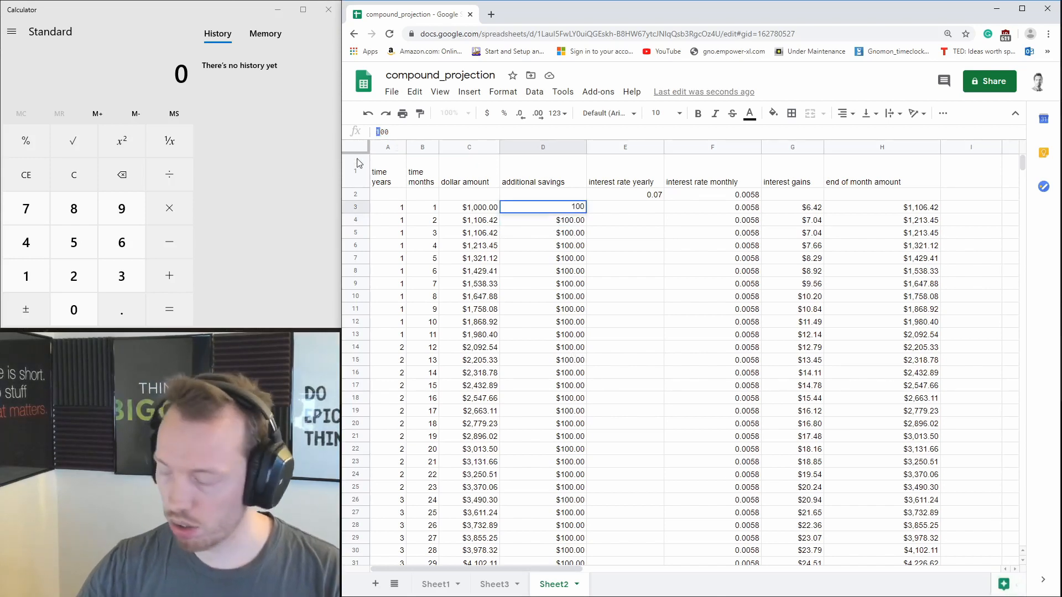
{"action": "type", "text": "2"}
{"action": "key", "text": "Return"}
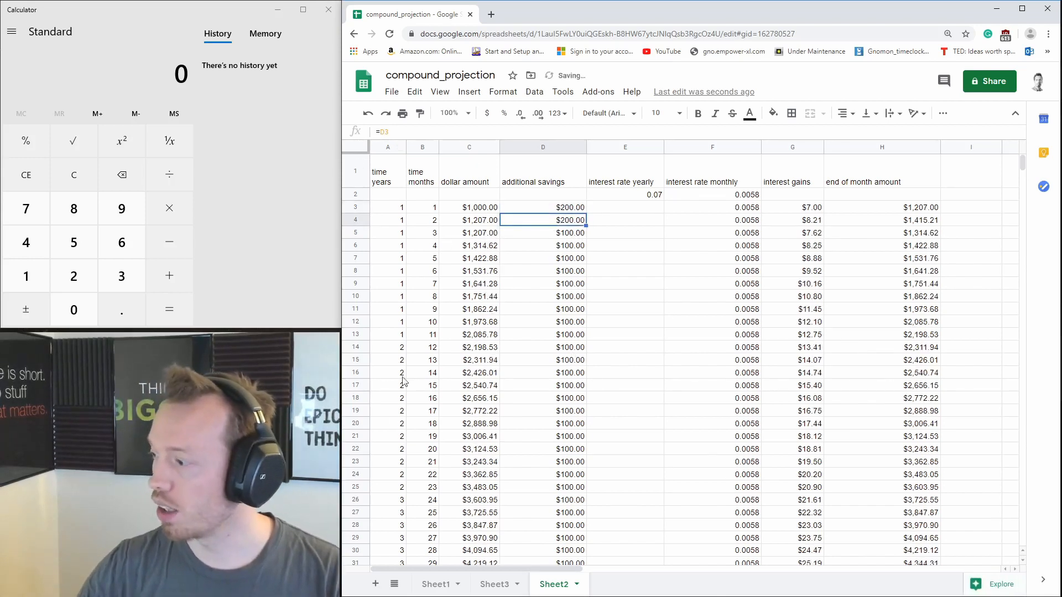
- Extend the projection by filling the row 200 formulas from A200:H200 down through row 409
{"action": "left_click_drag", "start_coordinate": [1024, 166], "coordinate": [1017, 242]}
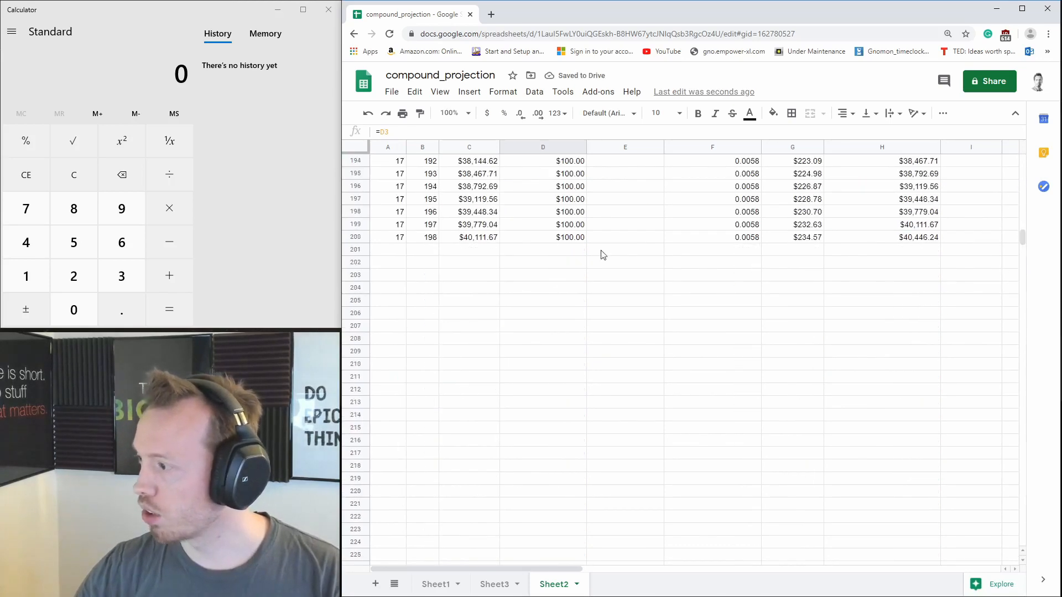
{"action": "left_click", "coordinate": [398, 242]}
{"action": "left_click", "coordinate": [933, 239], "text": "shift"}
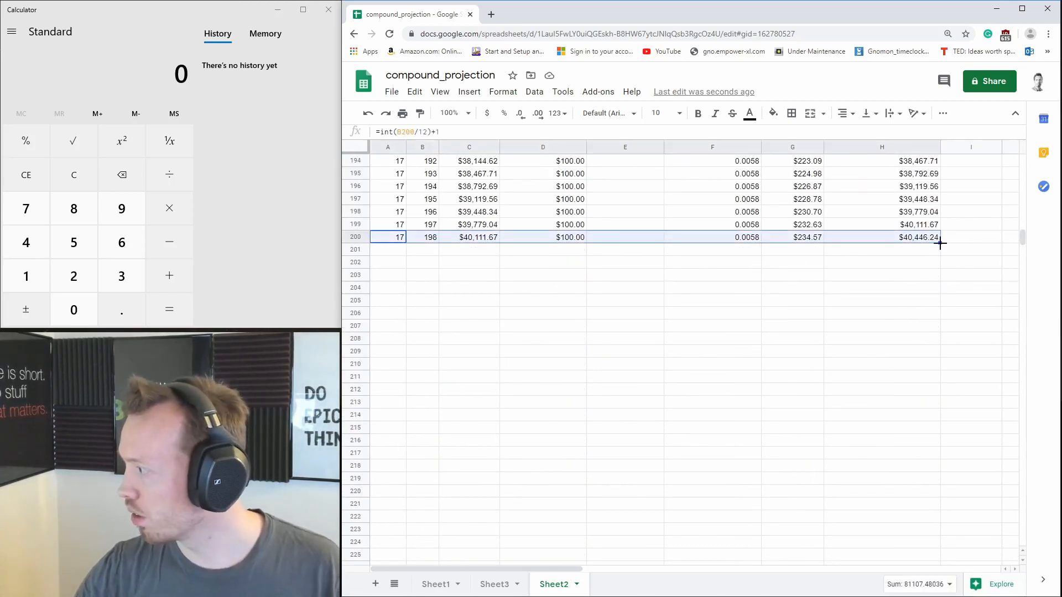
{"action": "left_click_drag", "start_coordinate": [941, 243], "coordinate": [930, 319]}
{"action": "left_click", "coordinate": [431, 329]}
{"action": "left_click", "coordinate": [397, 317]}
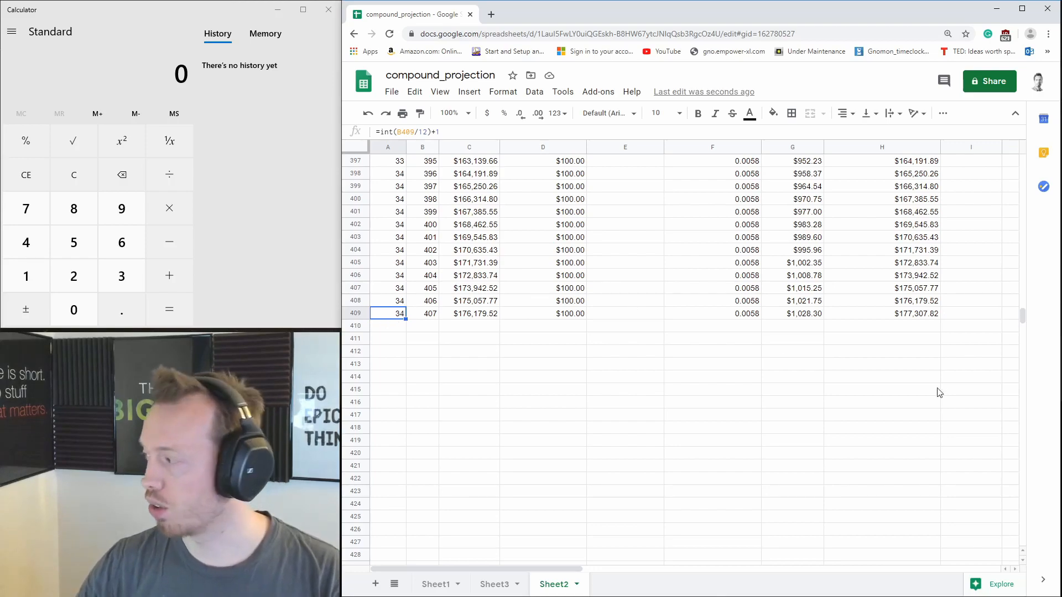
- Narrow the interest rate yearly and interest rate monthly columns so their headers wrap
{"action": "left_click_drag", "start_coordinate": [1024, 309], "coordinate": [1016, 161]}
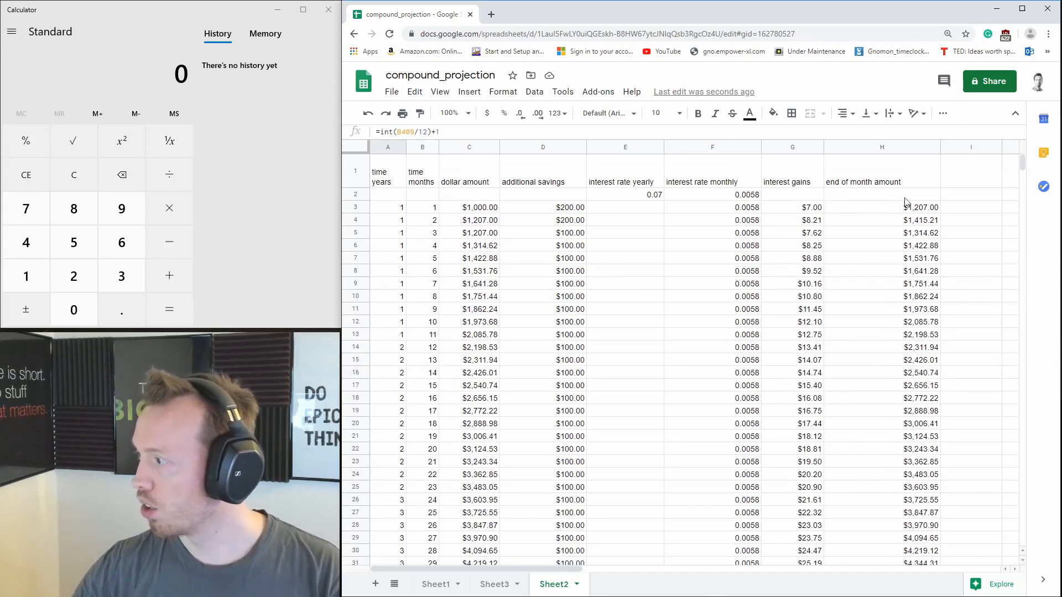
{"action": "left_click_drag", "start_coordinate": [664, 147], "coordinate": [614, 152]}
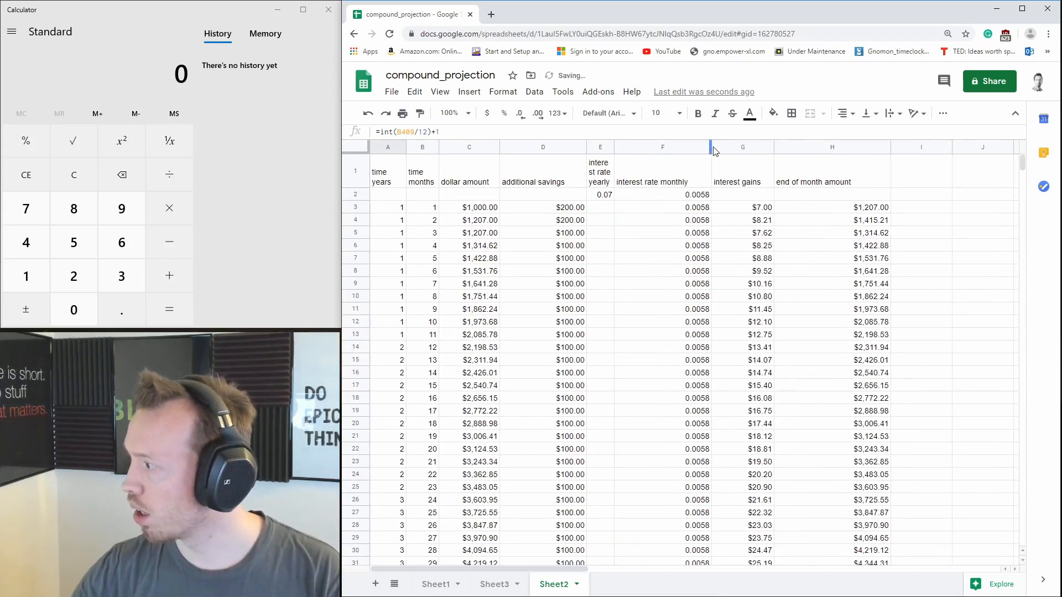
{"action": "left_click_drag", "start_coordinate": [711, 148], "coordinate": [658, 148]}
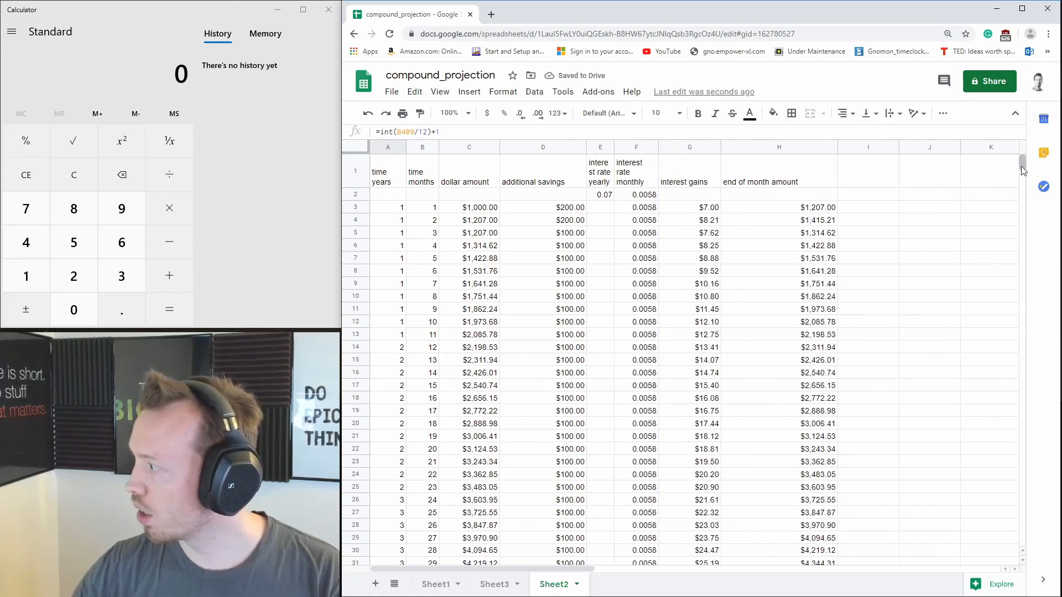
- Examine the dollar amount and end of month amount in the final projection row, 409
{"action": "left_click_drag", "start_coordinate": [1021, 166], "coordinate": [958, 327]}
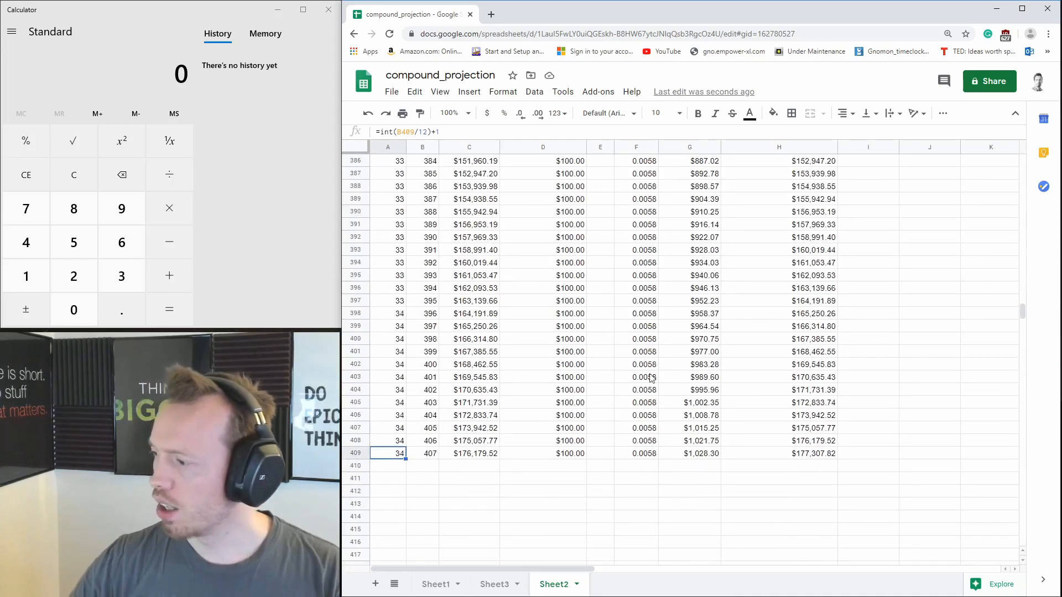
{"action": "left_click", "coordinate": [436, 455]}
{"action": "left_click", "coordinate": [487, 456]}
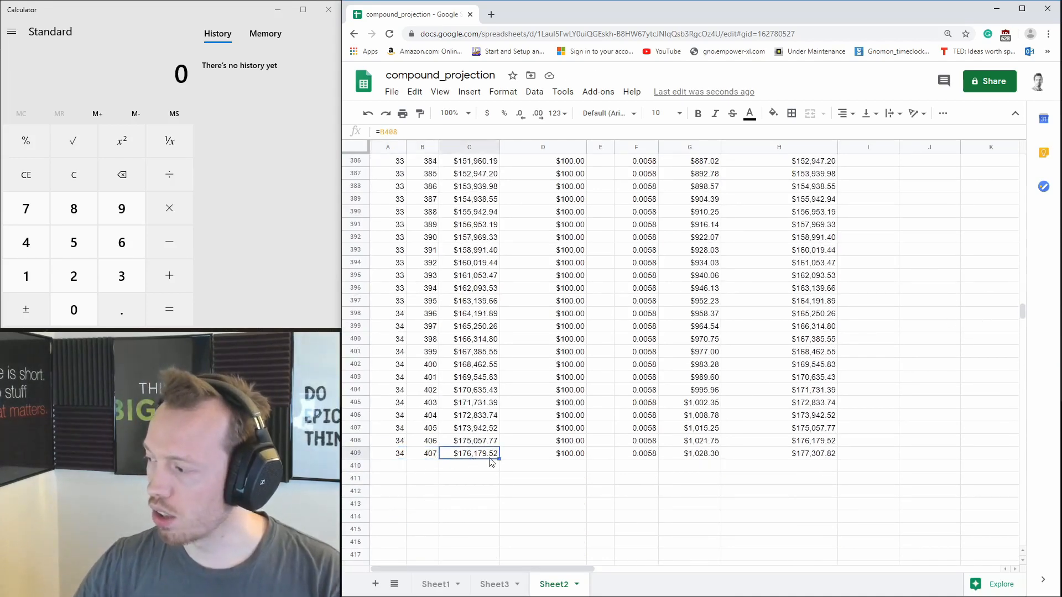
{"action": "left_click", "coordinate": [809, 456]}
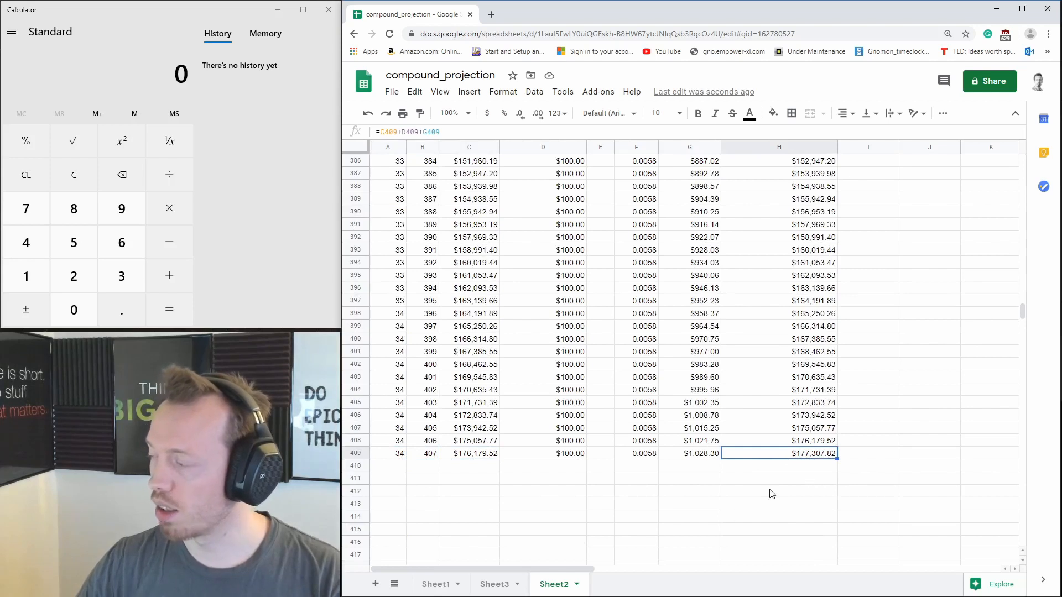
{"action": "left_click", "coordinate": [474, 458]}
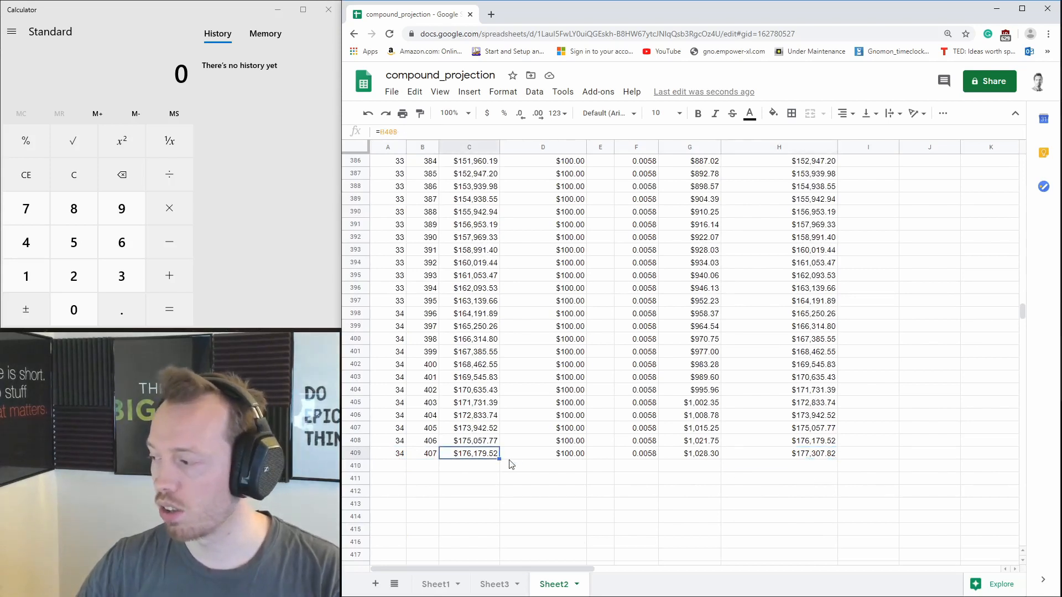
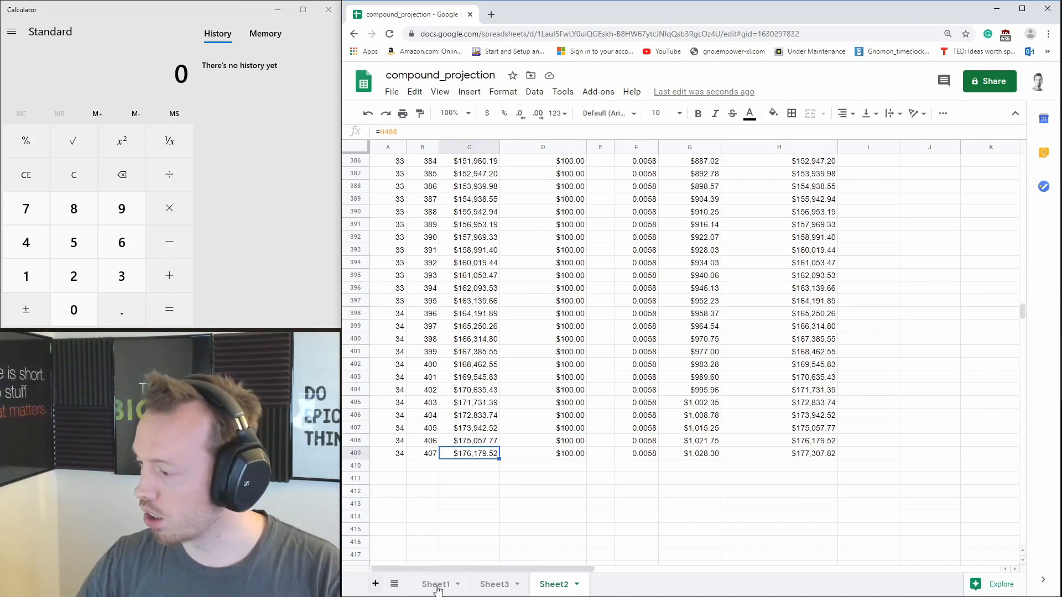
- Add a new sheet to the workbook and insert an empty chart on it
{"action": "left_click", "coordinate": [376, 584]}
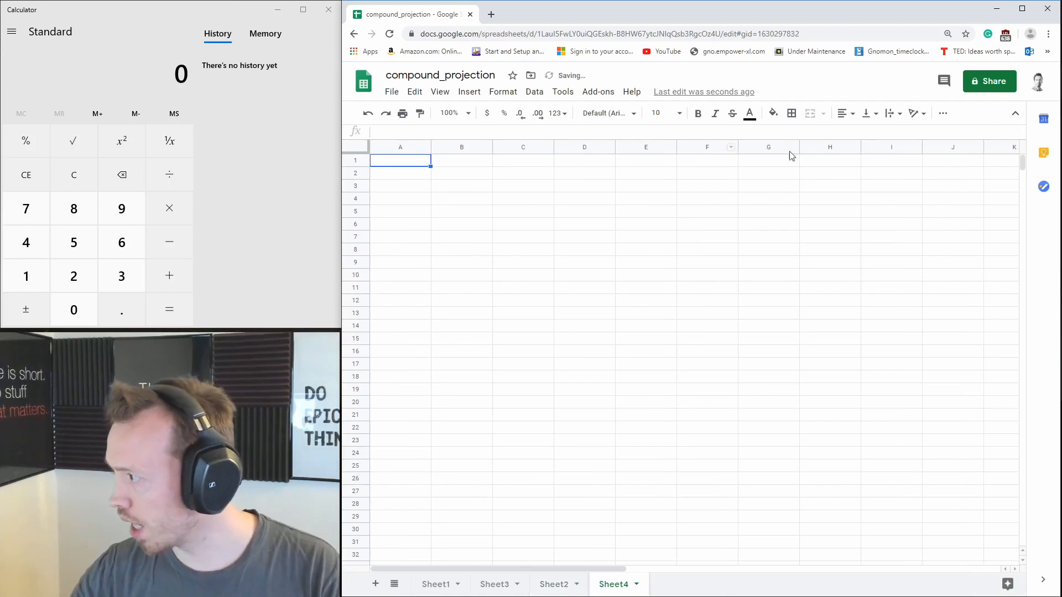
{"action": "left_click", "coordinate": [469, 91]}
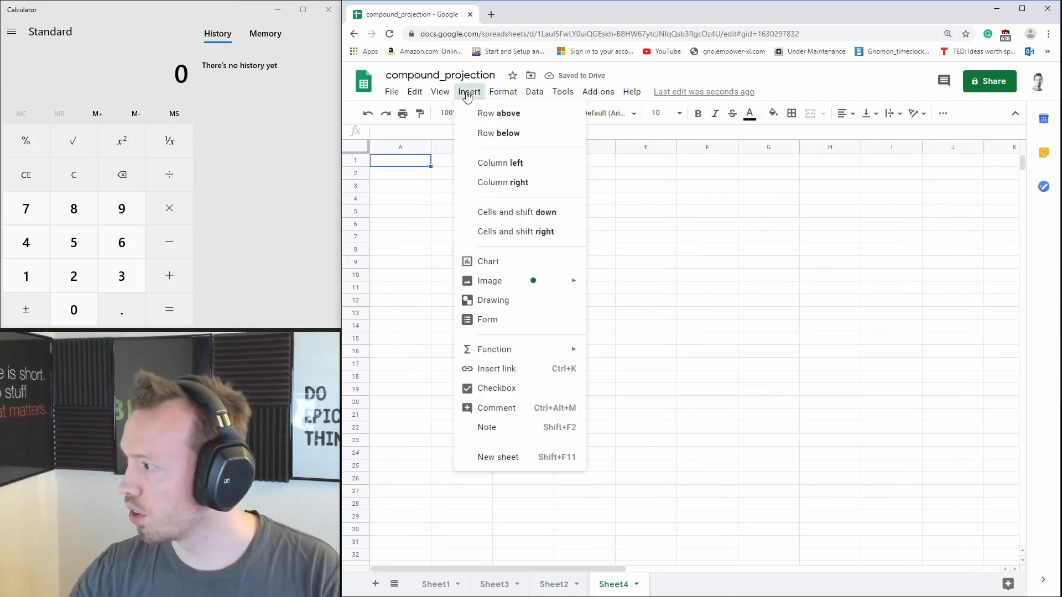
{"action": "left_click", "coordinate": [522, 264]}
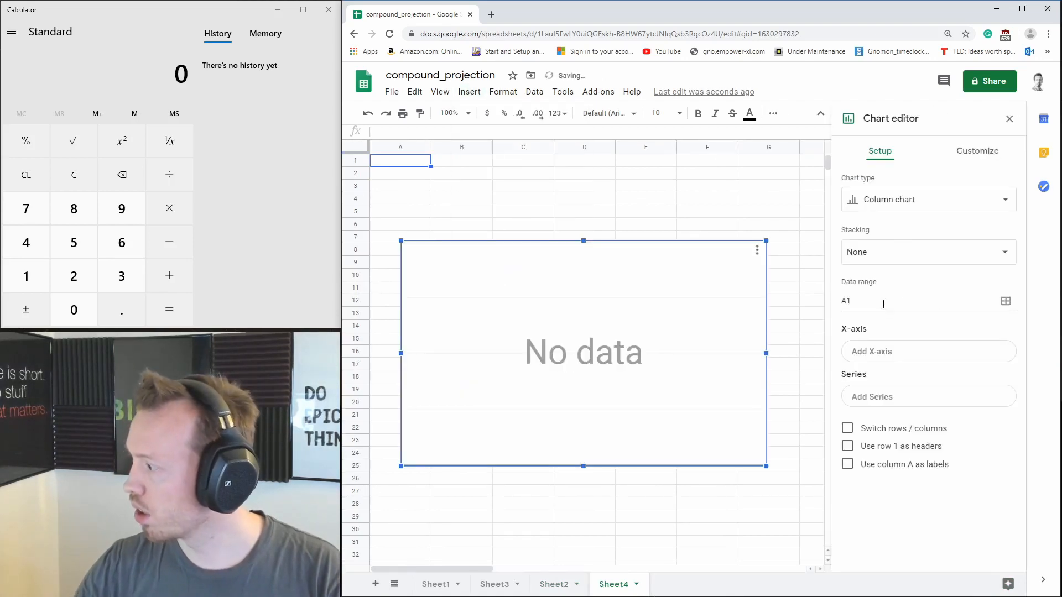
- Set the chart's data range to the dollar amounts in Sheet2!C3:C409
{"action": "left_click", "coordinate": [1006, 301]}
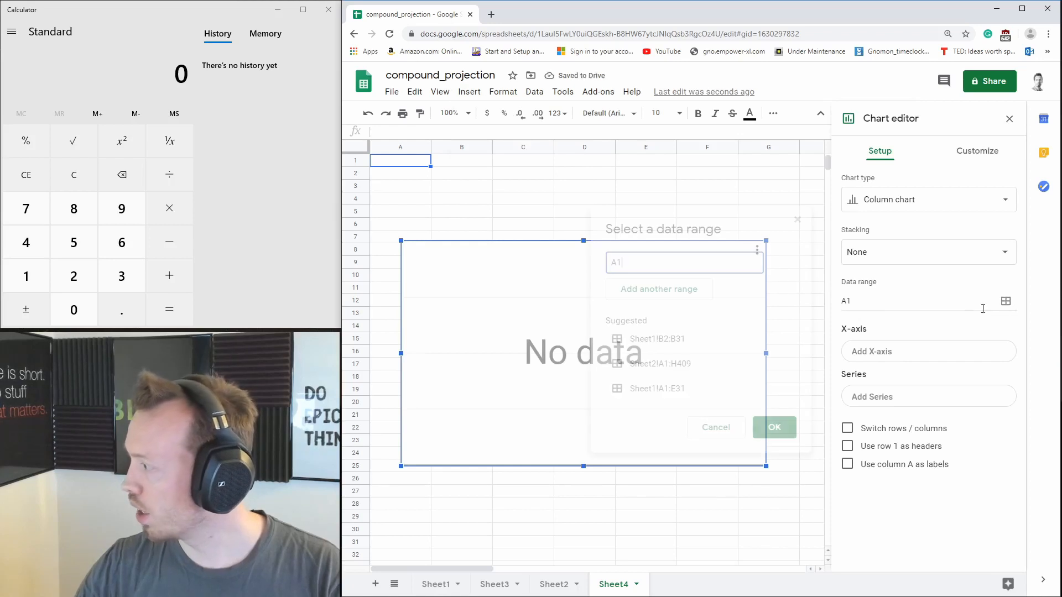
{"action": "left_click", "coordinate": [572, 593]}
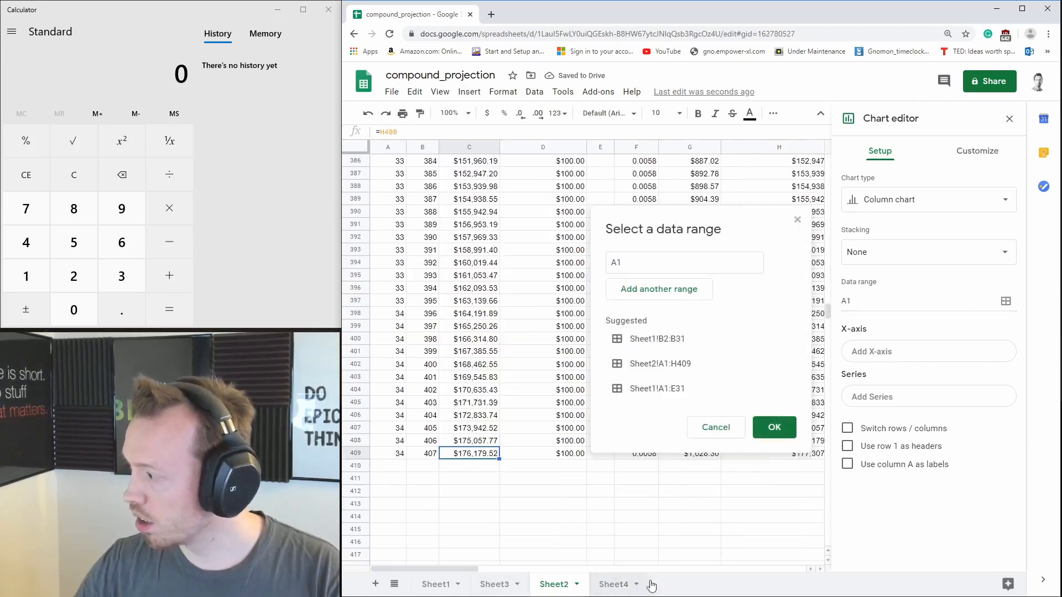
{"action": "left_click_drag", "start_coordinate": [683, 220], "coordinate": [918, 318]}
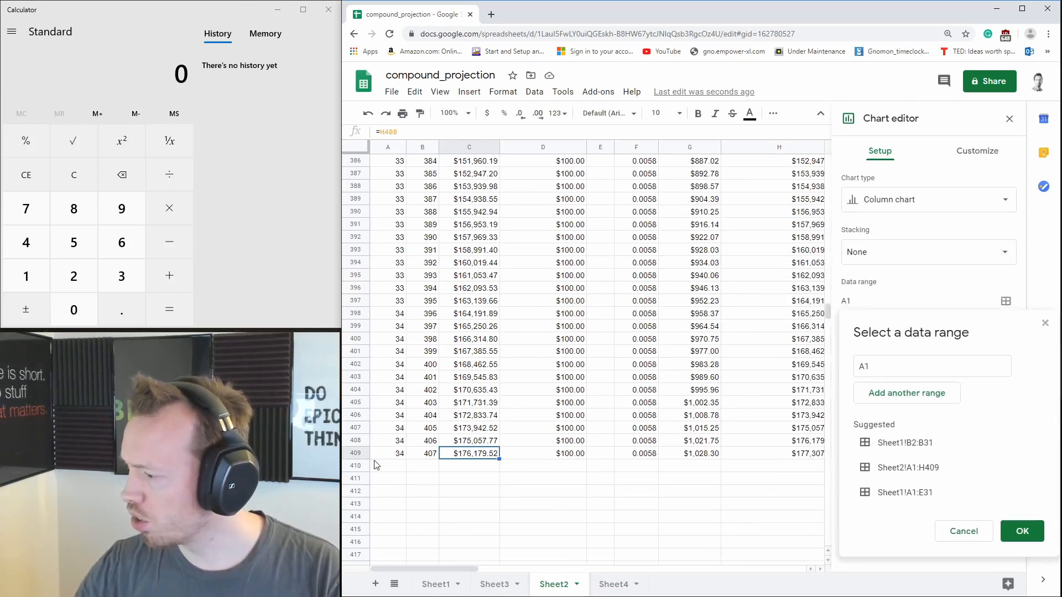
{"action": "left_click_drag", "start_coordinate": [828, 314], "coordinate": [824, 165]}
{"action": "left_click_drag", "start_coordinate": [465, 207], "coordinate": [474, 299]}
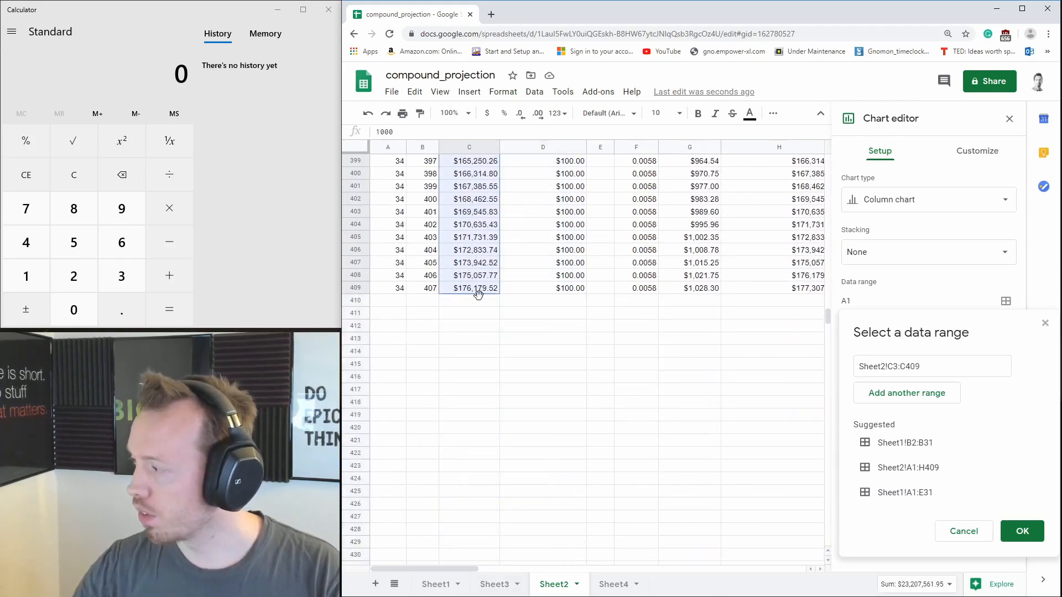
{"action": "left_click", "coordinate": [1024, 532]}
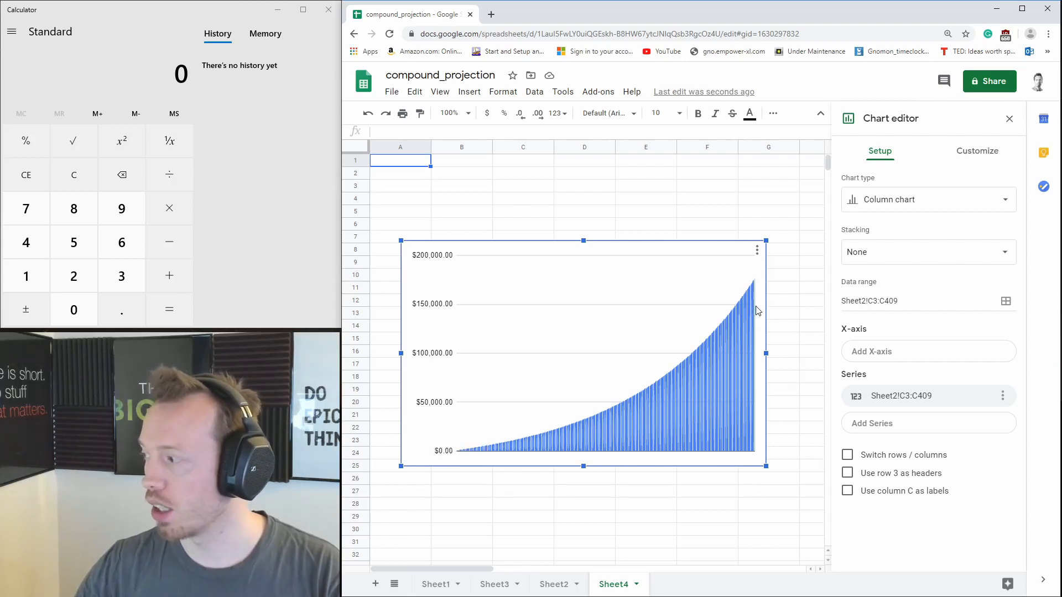
{"action": "mouse_move", "coordinate": [757, 311]}
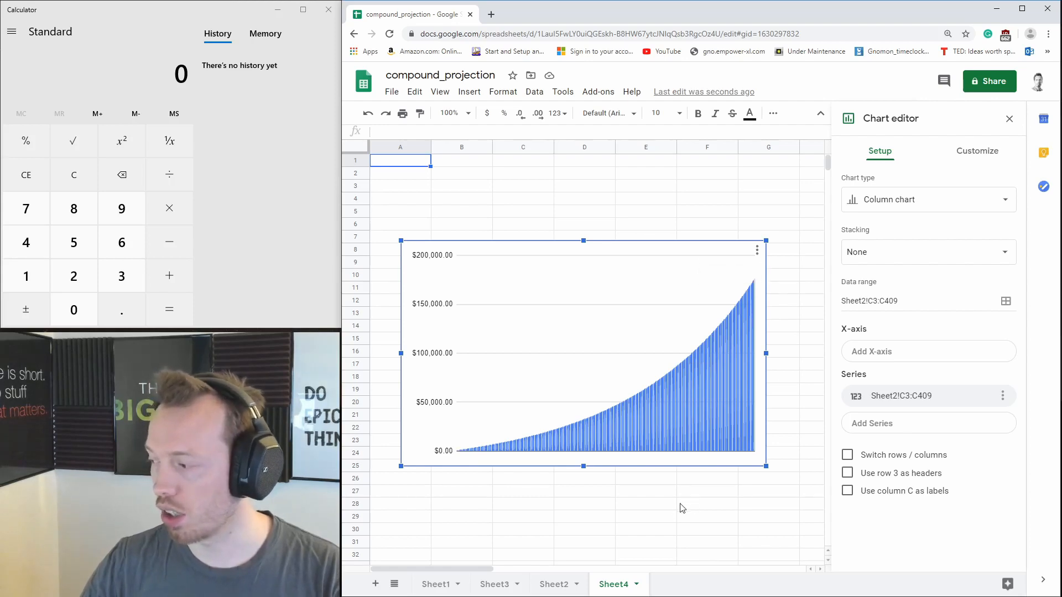
{"action": "mouse_move", "coordinate": [748, 348]}
- Return to Sheet2 and narrow the end of month amount column so its header wraps
{"action": "left_click", "coordinate": [554, 584]}
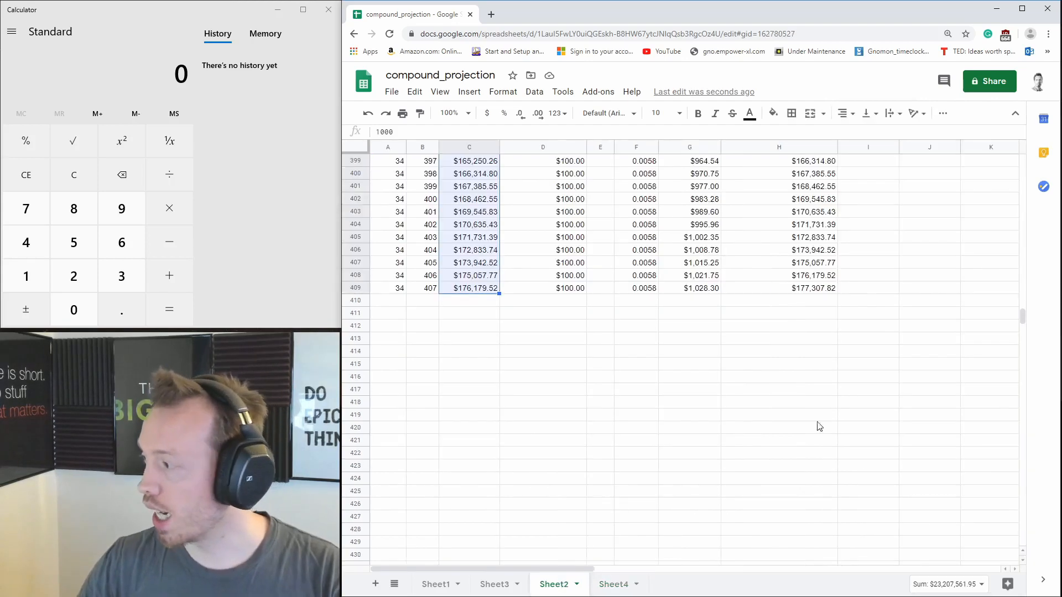
{"action": "left_click_drag", "start_coordinate": [1020, 320], "coordinate": [1019, 159]}
{"action": "left_click", "coordinate": [905, 224]}
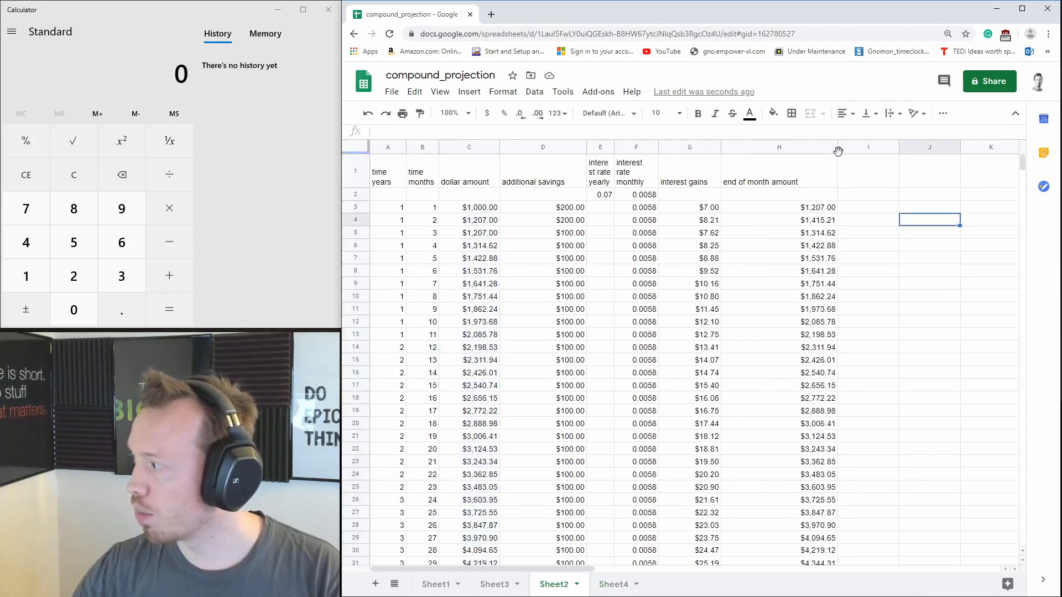
{"action": "left_click_drag", "start_coordinate": [837, 148], "coordinate": [776, 194]}
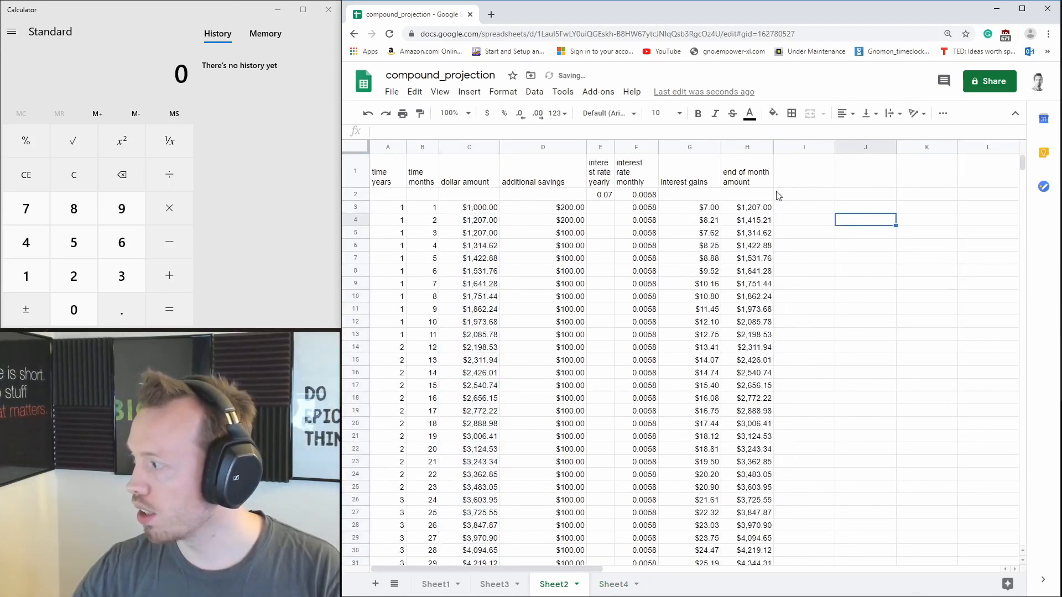
- Enter the column header "dividend income" in I1
{"action": "left_click", "coordinate": [605, 195]}
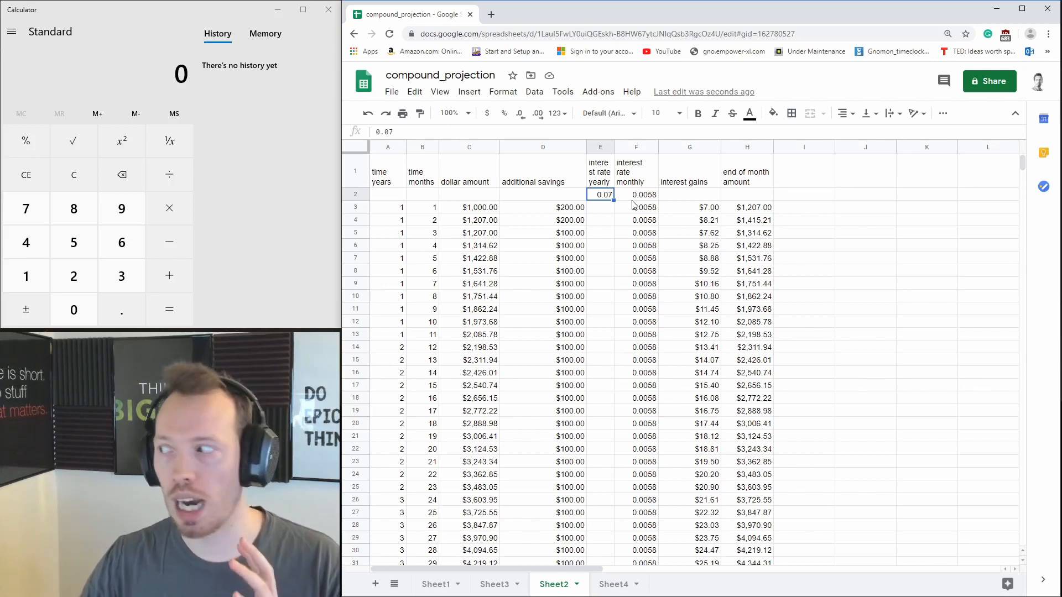
{"action": "left_click", "coordinate": [807, 169]}
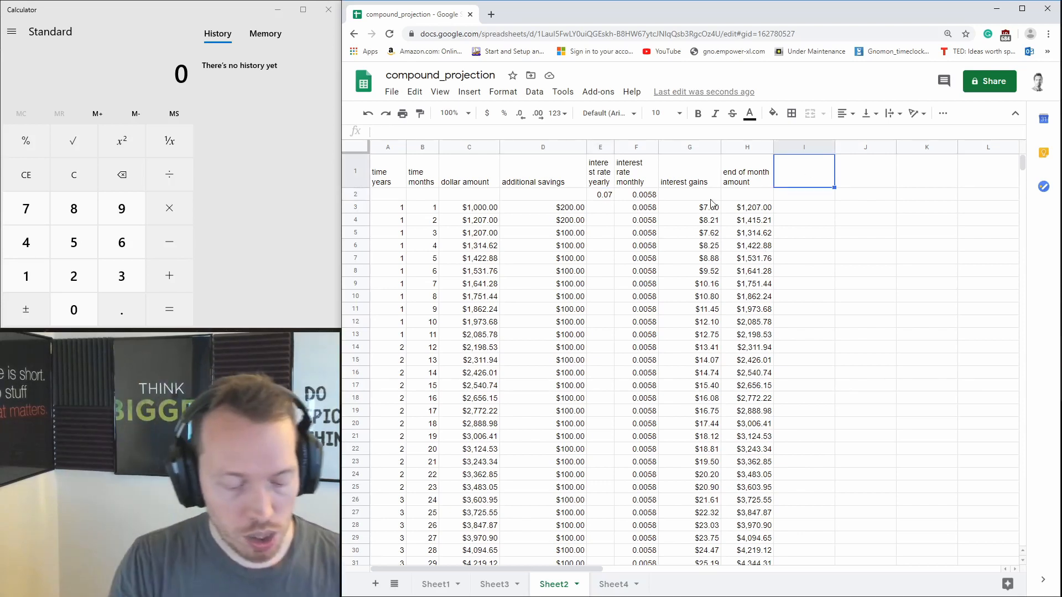
{"action": "type", "text": "dividen i"}
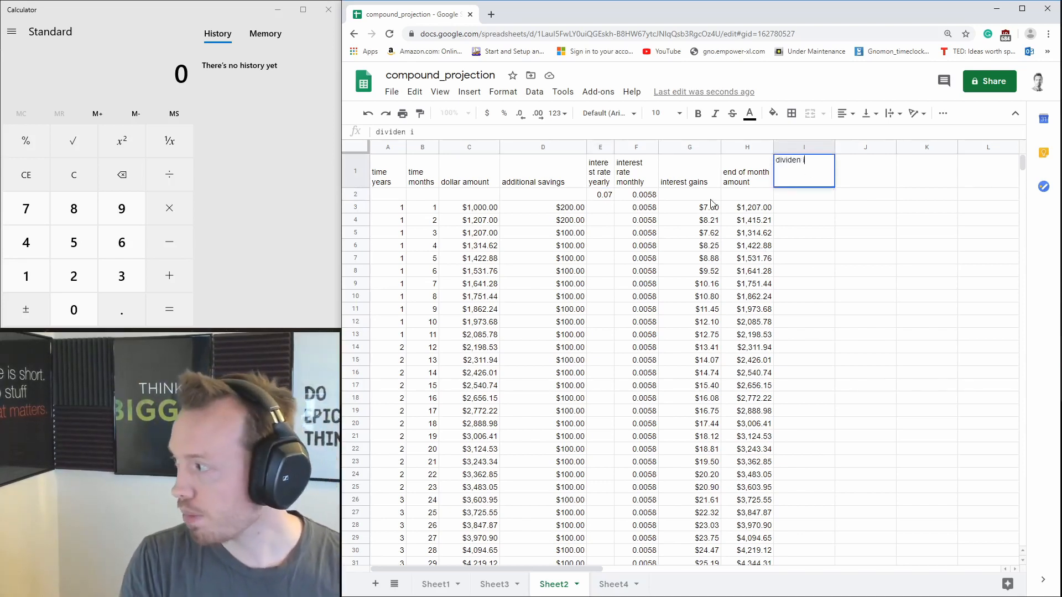
{"action": "type", "text": "ncome"}
{"action": "key", "text": "Return"}
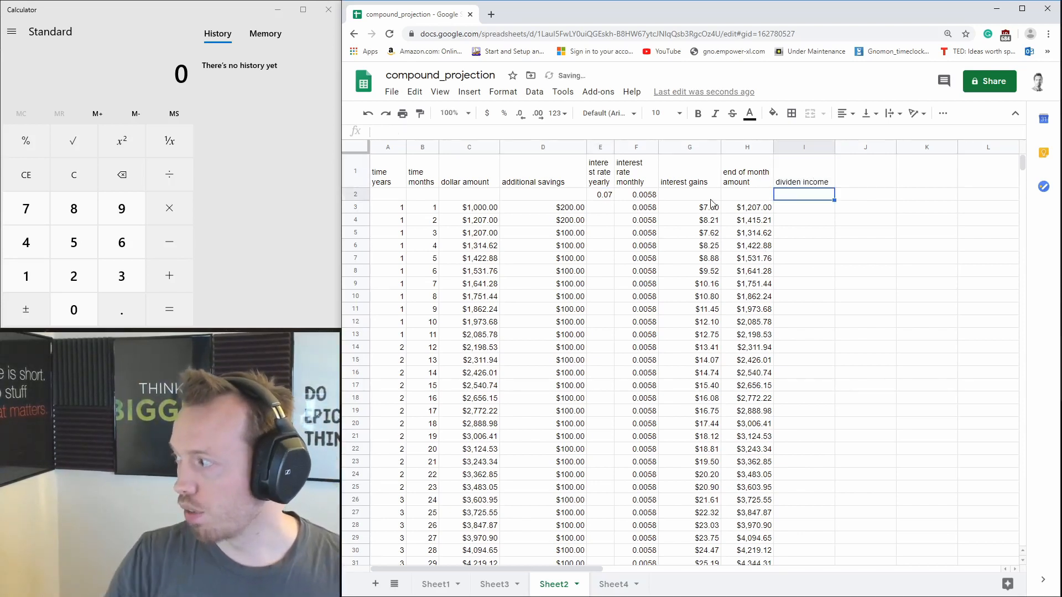
{"action": "key", "text": "Up"}
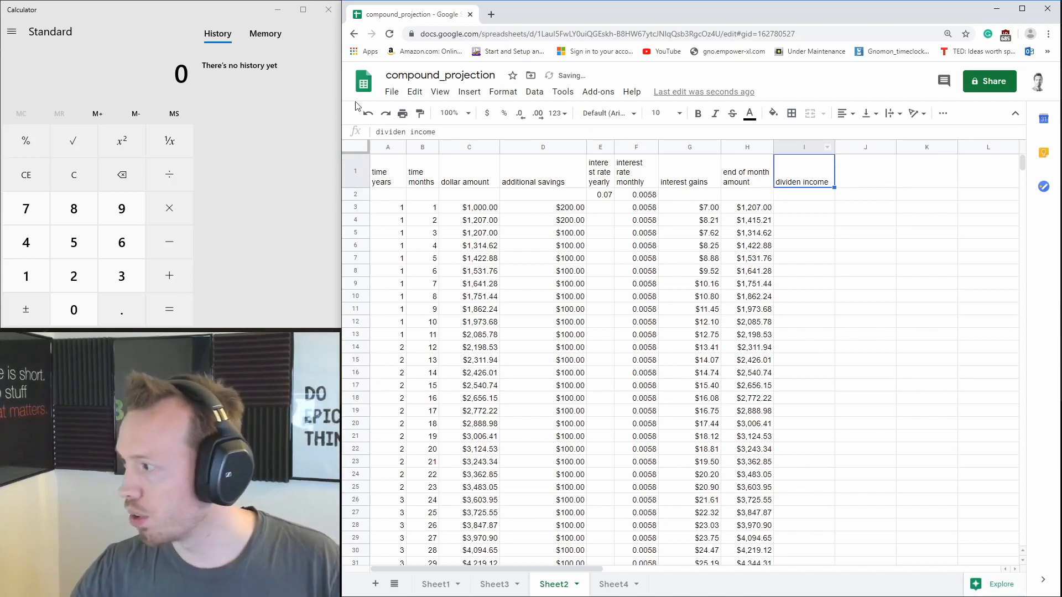
{"action": "left_click", "coordinate": [406, 132]}
{"action": "type", "text": "d"}
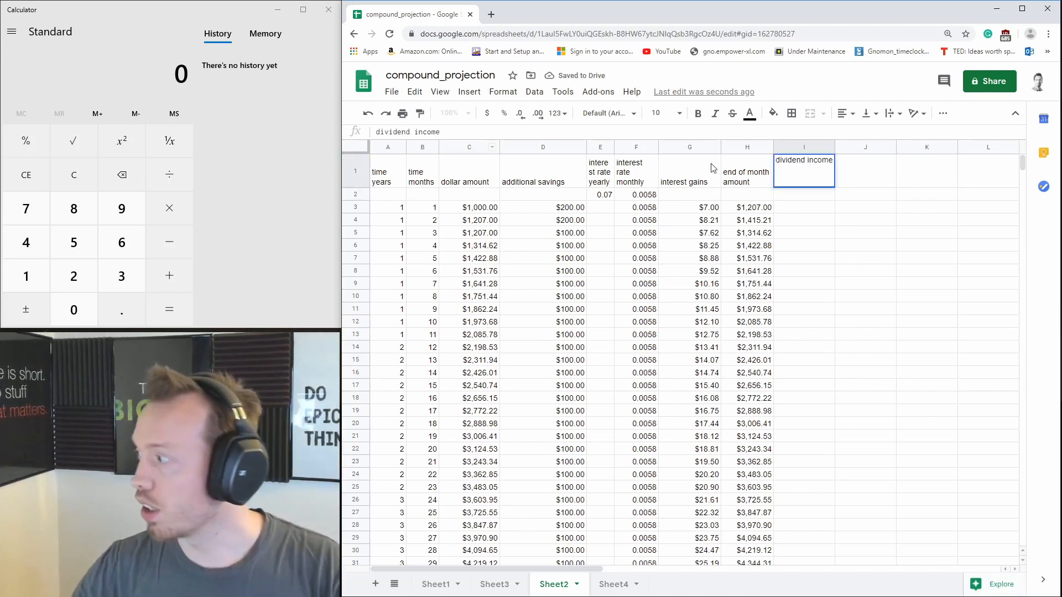
- Enter the column header "dividend yield" in J1
{"action": "left_click", "coordinate": [864, 176]}
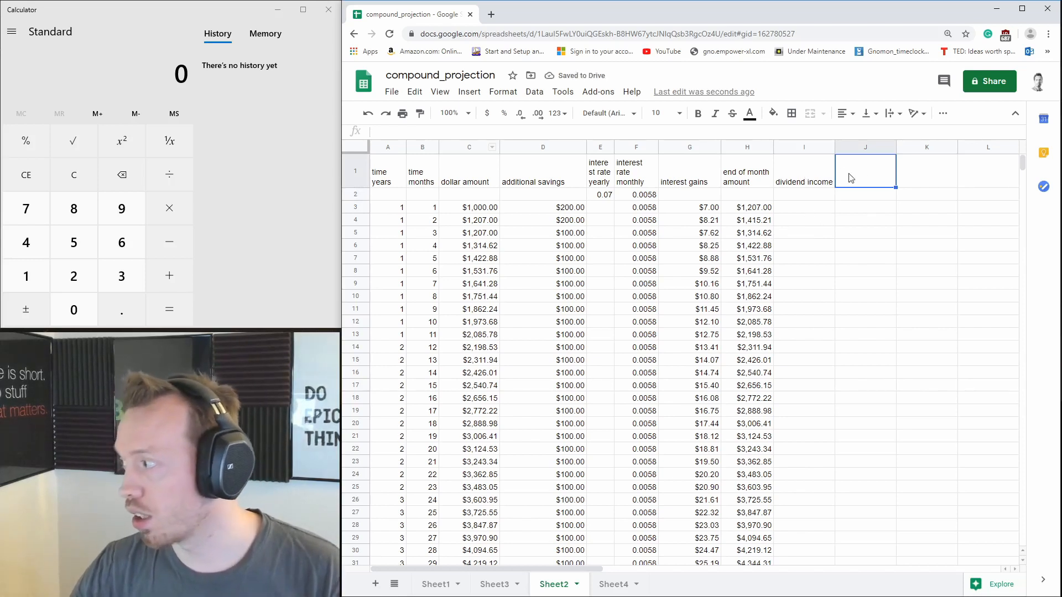
{"action": "left_click", "coordinate": [414, 133]}
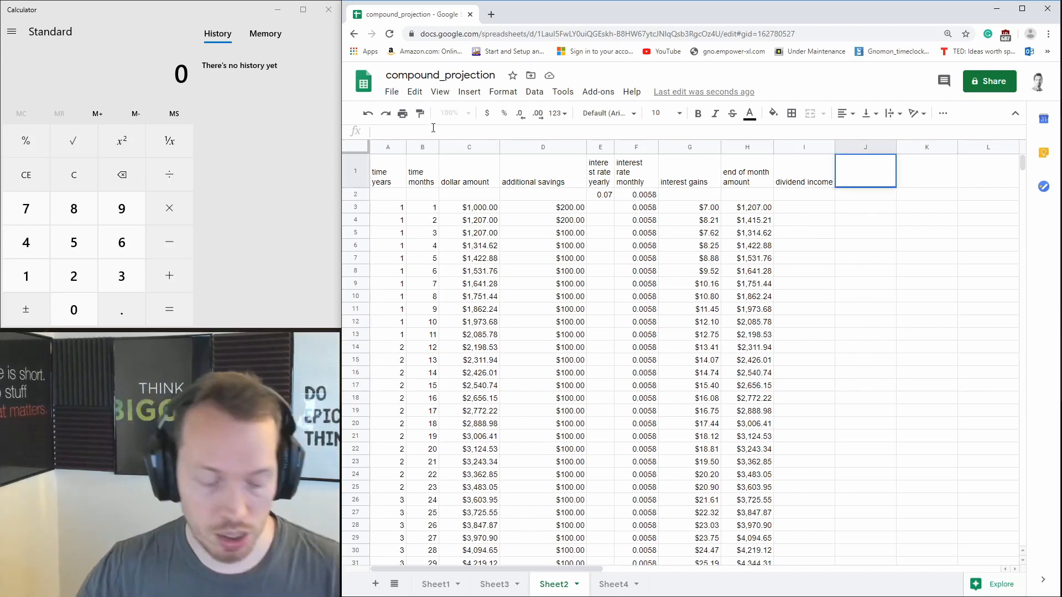
{"action": "type", "text": "divi"}
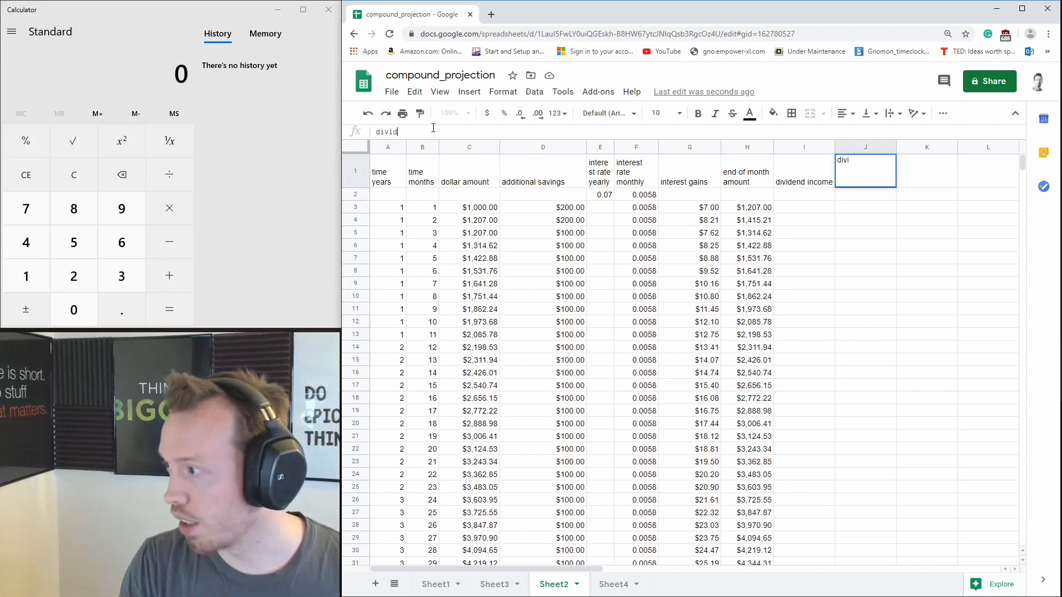
{"action": "type", "text": "dend y"}
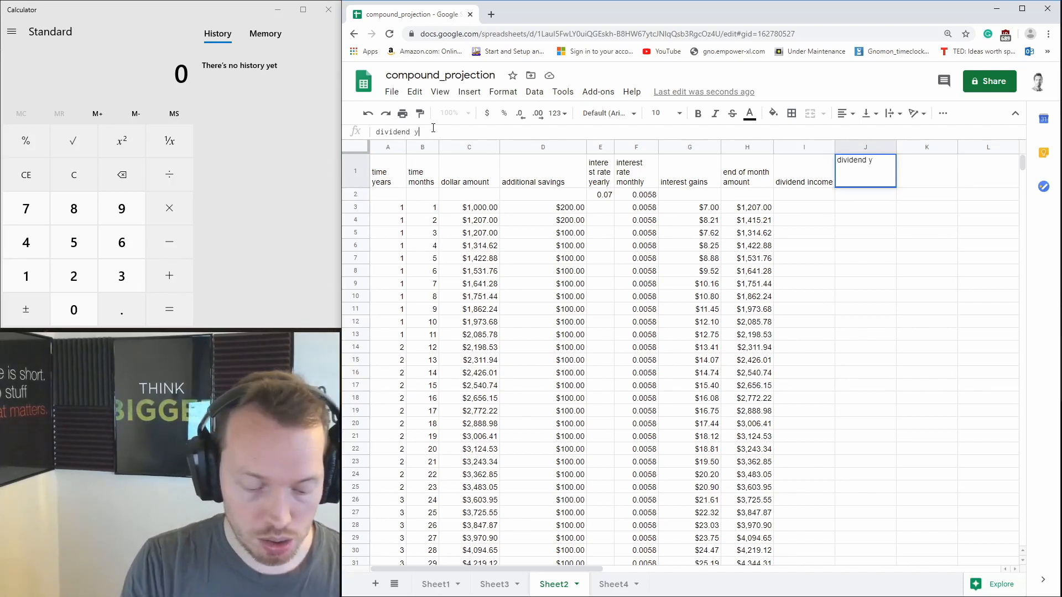
{"action": "type", "text": "ield"}
{"action": "key", "text": "Return"}
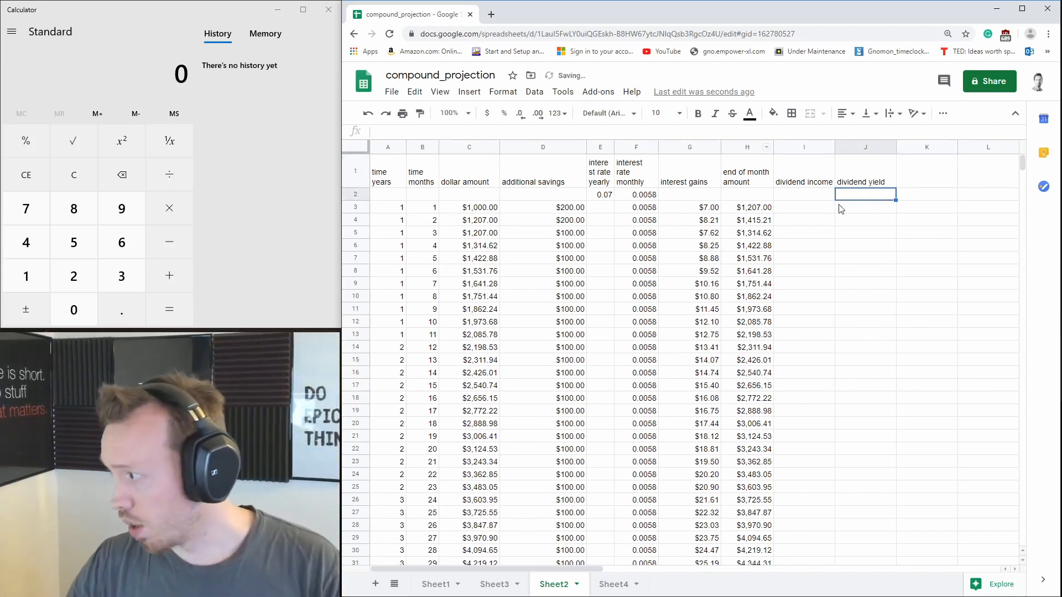
- Inspect the yearly interest rate in E2 and the monthly rate formula in F2
{"action": "left_click", "coordinate": [599, 196]}
{"action": "left_click", "coordinate": [640, 196]}
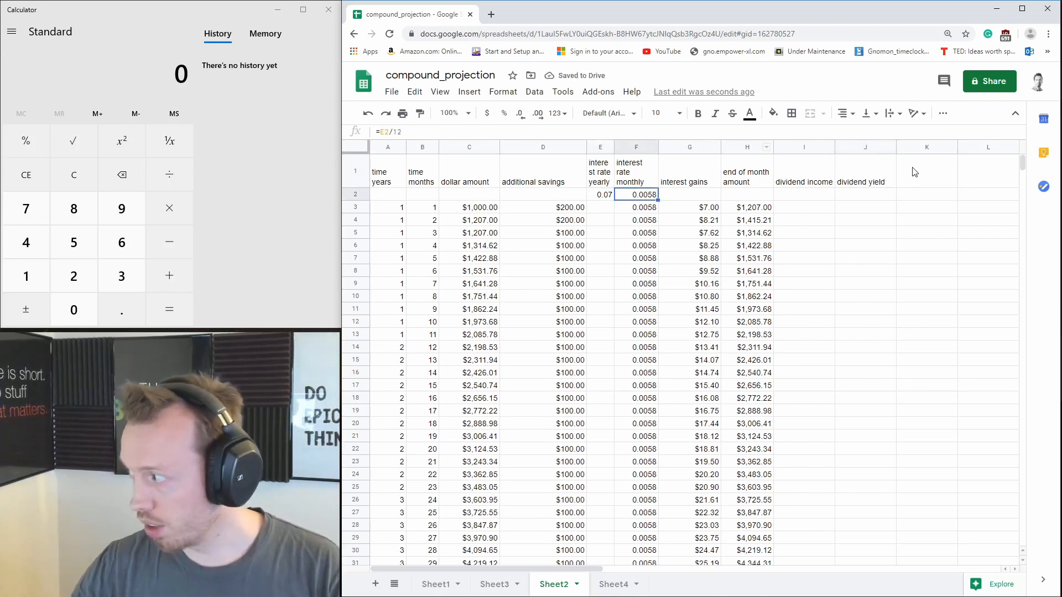
- Extend the header in J1 to read "dividend yield annually"
{"action": "left_click", "coordinate": [874, 172]}
{"action": "left_click", "coordinate": [440, 132]}
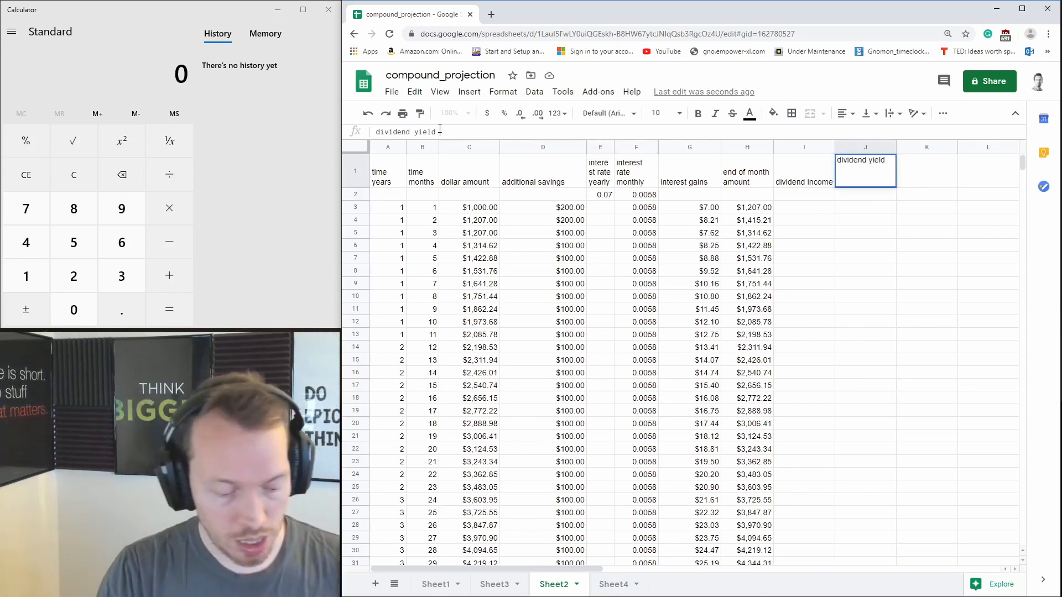
{"action": "type", "text": "annually"}
{"action": "key", "text": "Return"}
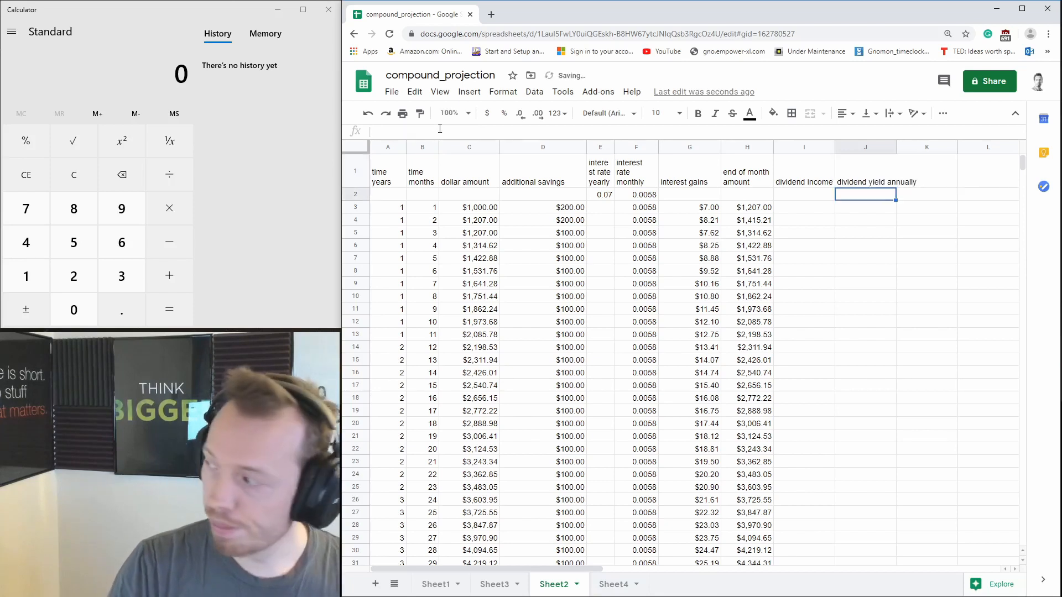
- Enter the column header "dividend yield monthly" in K1
{"action": "left_click", "coordinate": [870, 170]}
{"action": "left_click", "coordinate": [937, 176]}
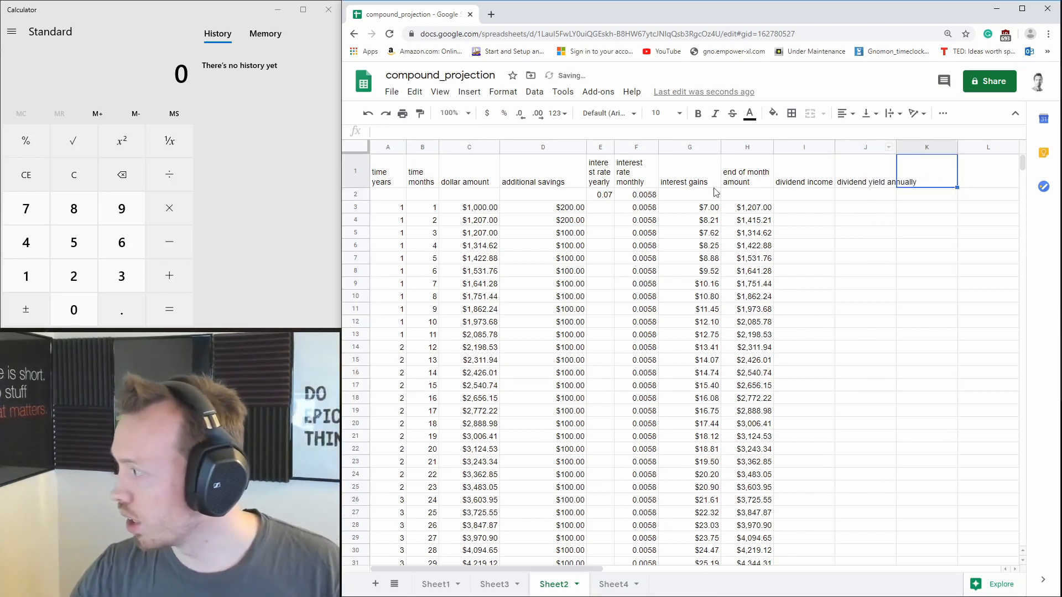
{"action": "left_click", "coordinate": [388, 130]}
{"action": "type", "text": "div"}
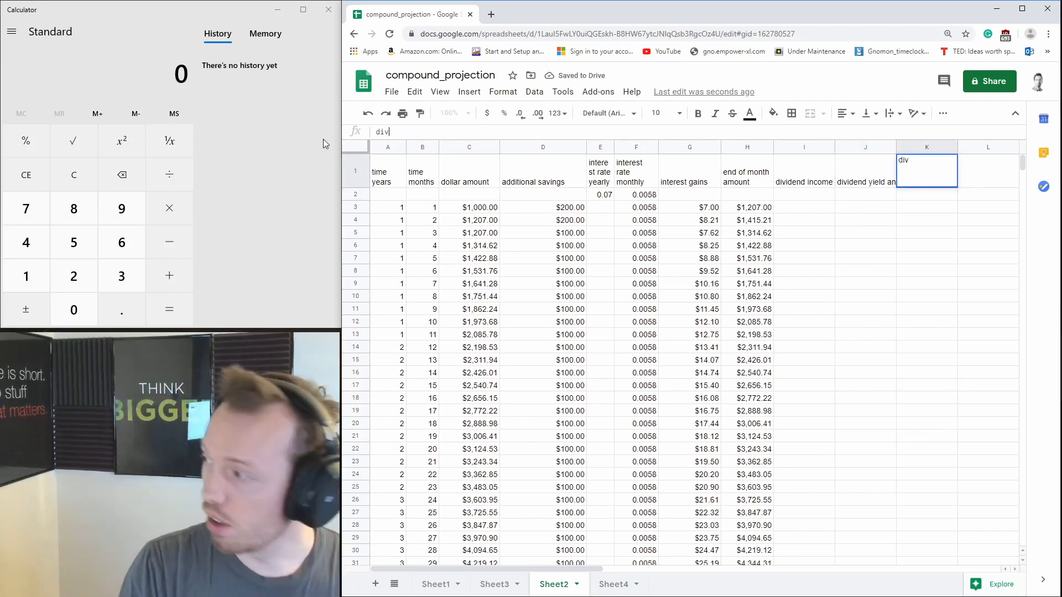
{"action": "type", "text": "idend"}
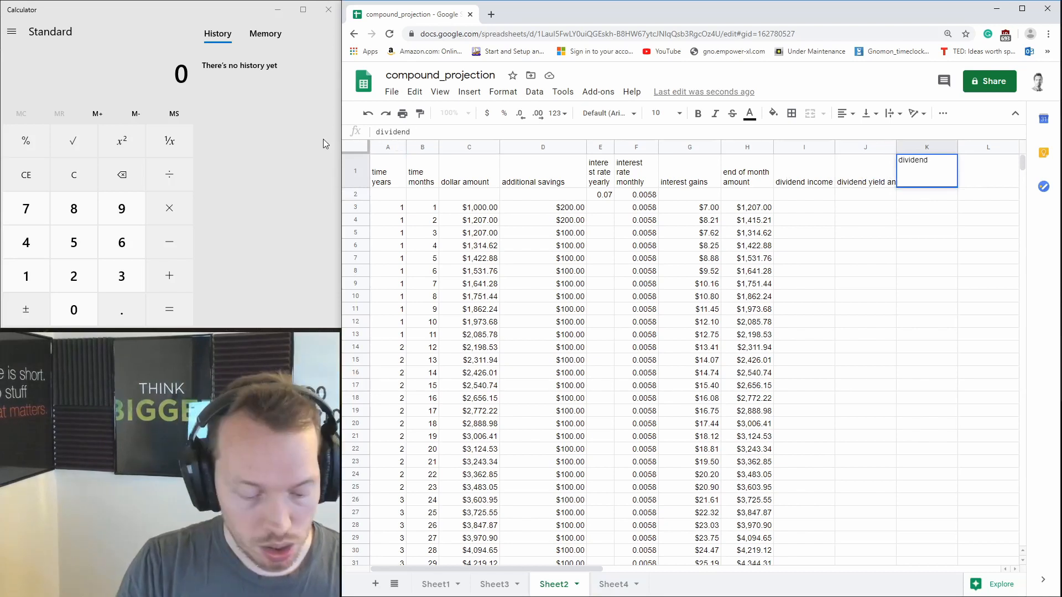
{"action": "type", "text": " yield month"}
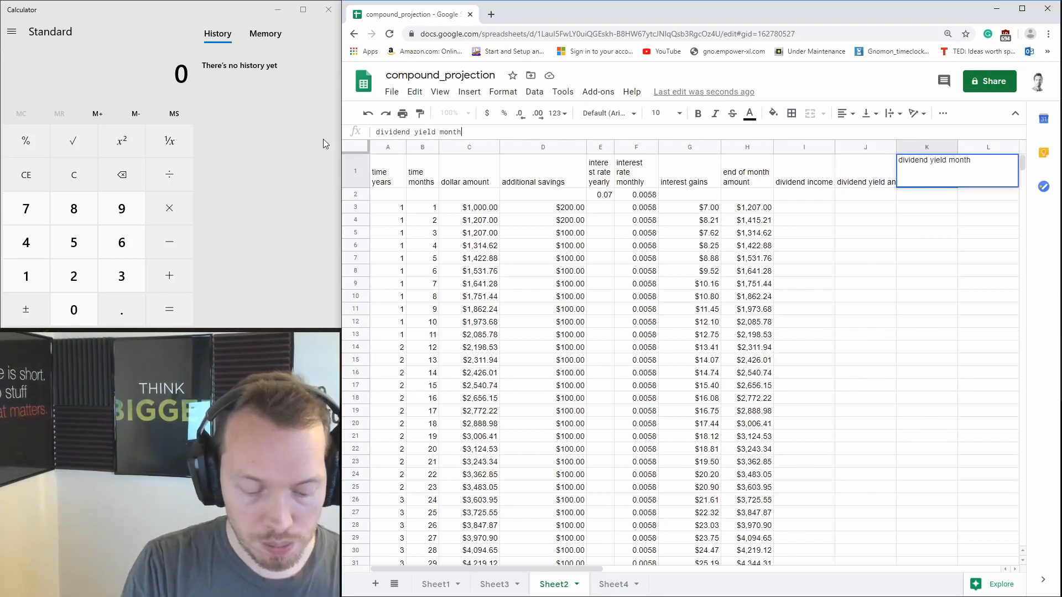
{"action": "type", "text": "ly"}
{"action": "key", "text": "Return"}
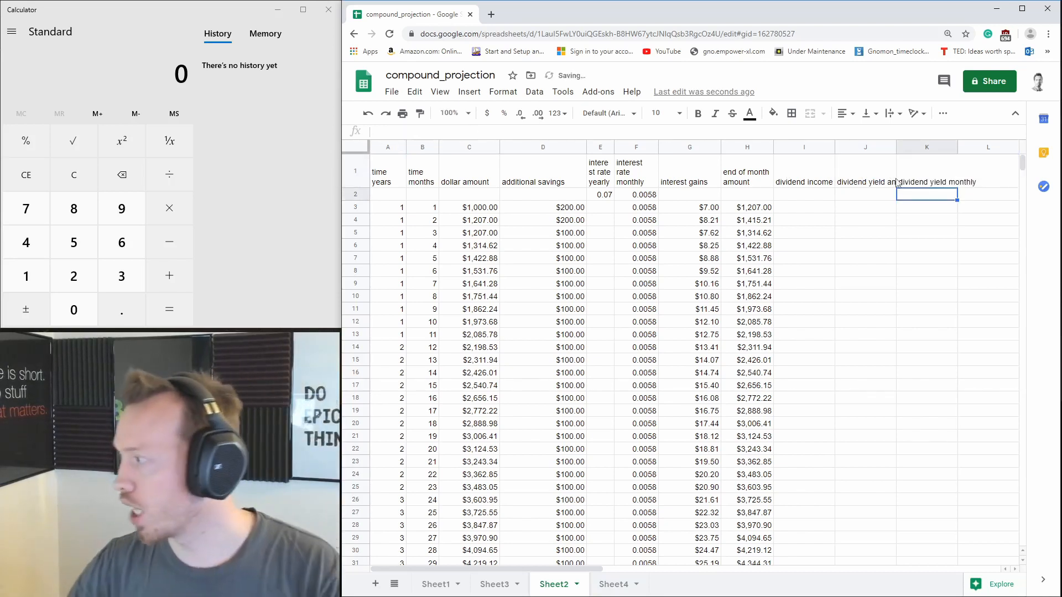
- Wrap the text of the three dividend headers in I1:K1
{"action": "left_click_drag", "start_coordinate": [802, 177], "coordinate": [929, 177]}
{"action": "left_click", "coordinate": [823, 113]}
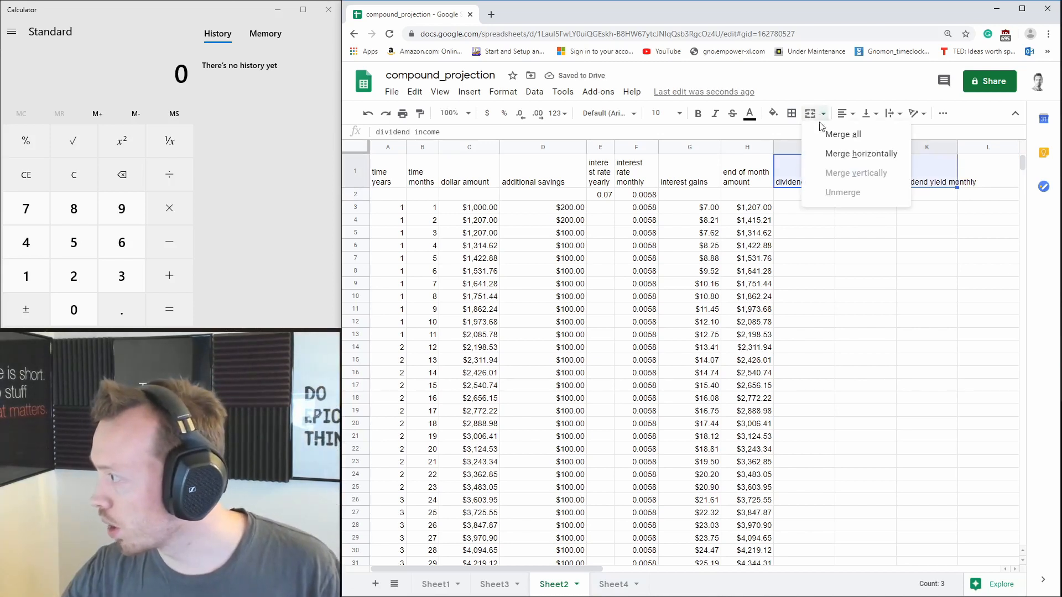
{"action": "left_click", "coordinate": [895, 118]}
{"action": "left_click", "coordinate": [912, 133]}
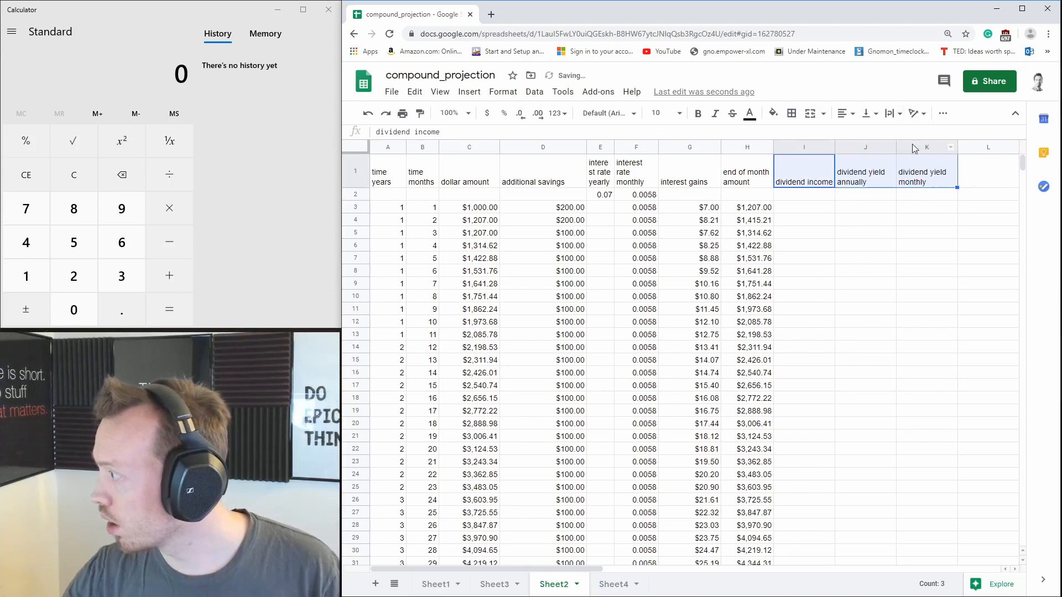
{"action": "left_click", "coordinate": [900, 221]}
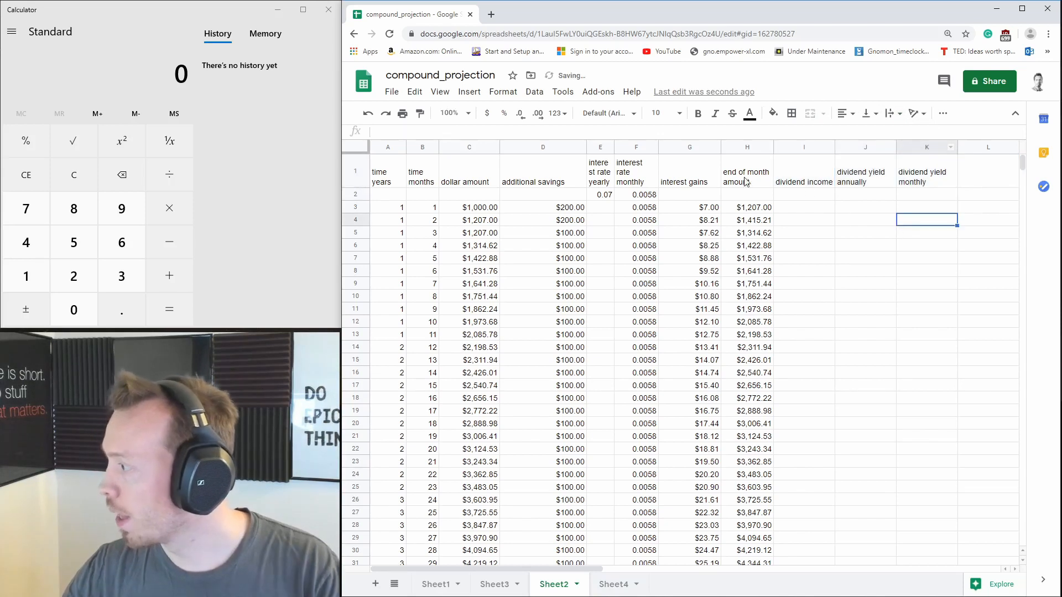
- Move the "dividend income" header from I1 to L1 and delete the emptied column I
{"action": "left_click", "coordinate": [810, 178]}
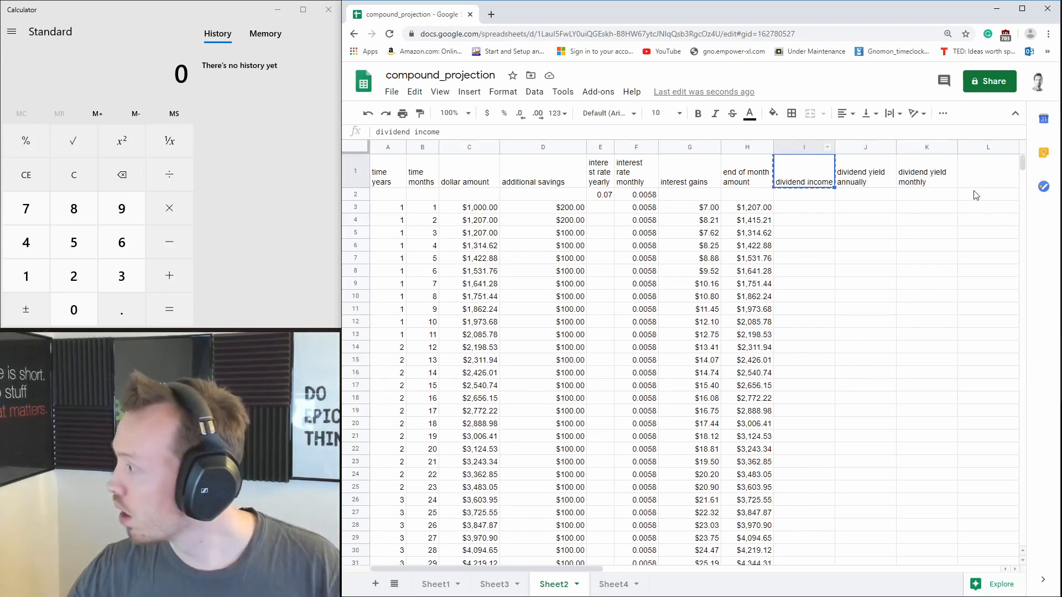
{"action": "key", "text": "ctrl+c"}
{"action": "left_click", "coordinate": [989, 178]}
{"action": "key", "text": "ctrl+v"}
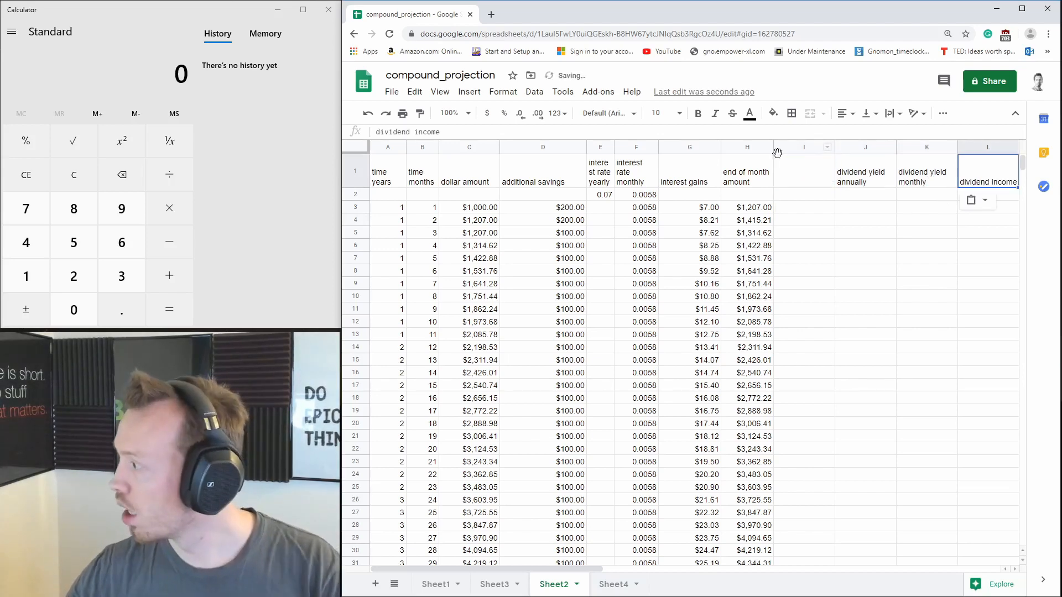
{"action": "right_click", "coordinate": [800, 147]}
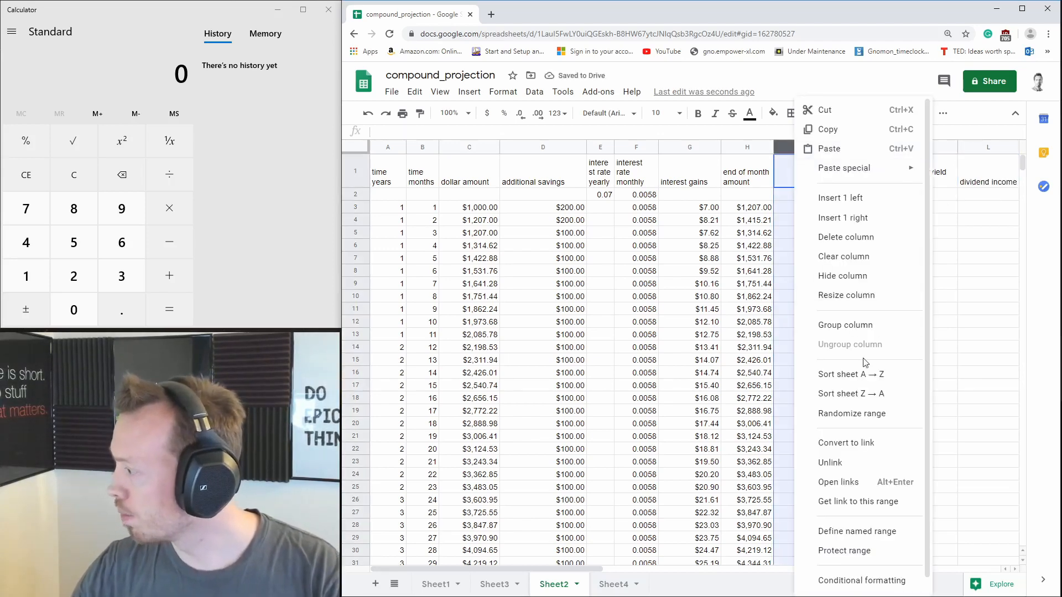
{"action": "left_click", "coordinate": [873, 238]}
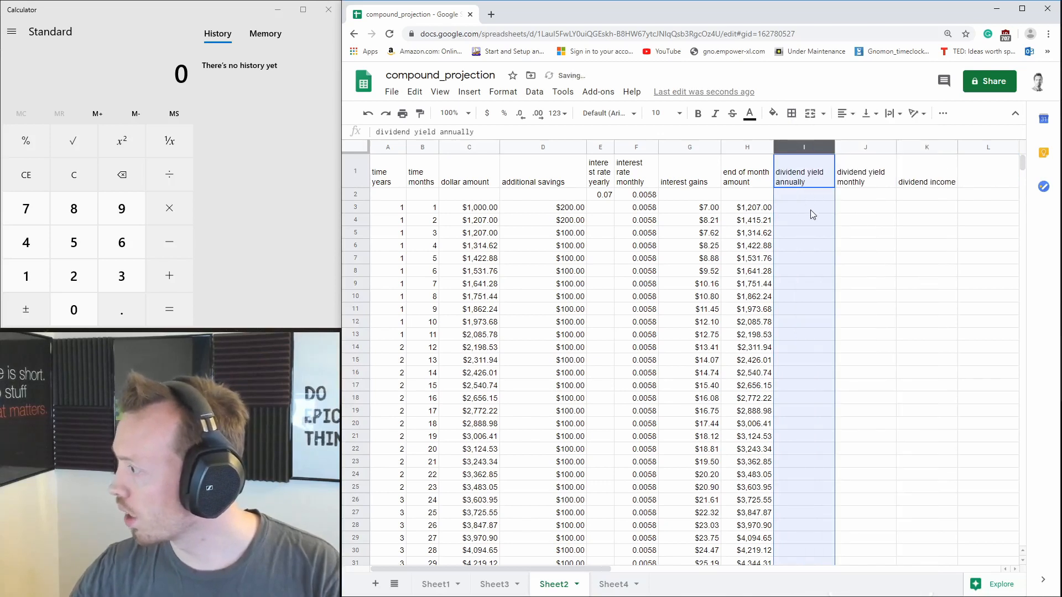
- Enter an annual dividend yield of 0.025 in I2
{"action": "left_click", "coordinate": [806, 199]}
{"action": "type", "text": "0."}
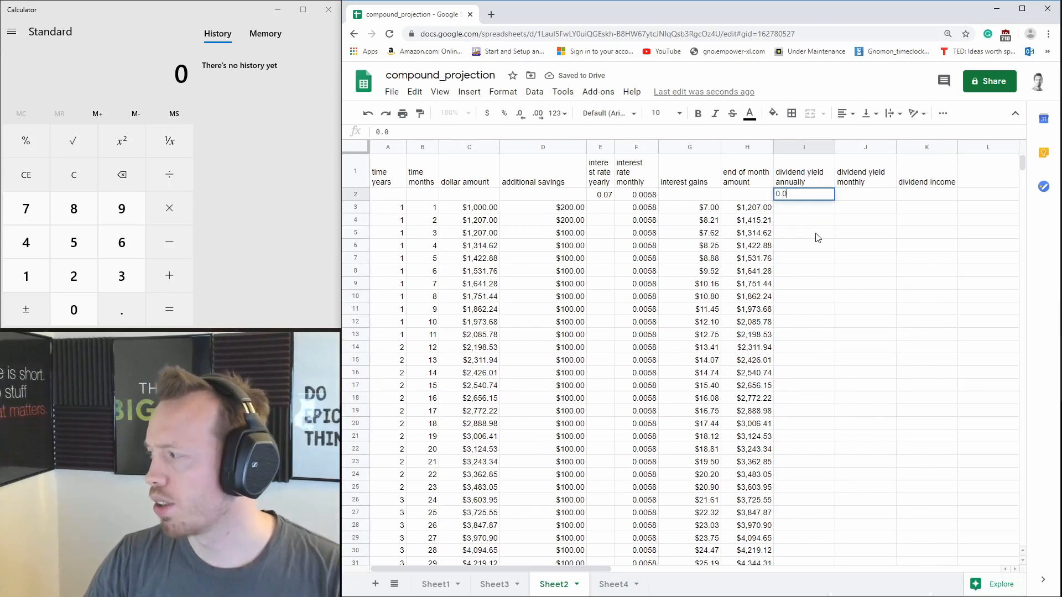
{"action": "type", "text": "025"}
{"action": "key", "text": "Return"}
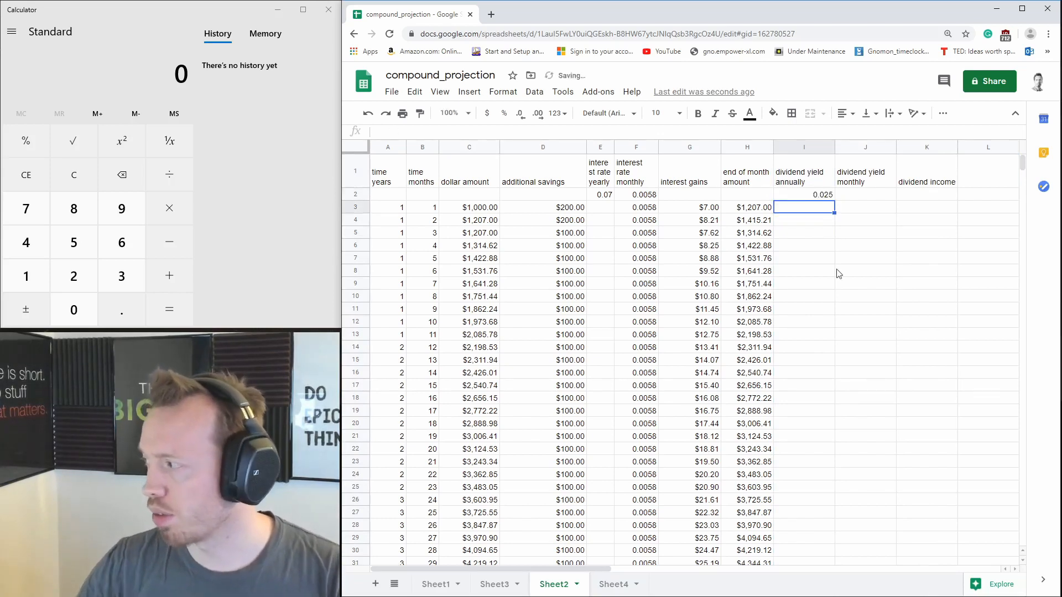
{"action": "left_click", "coordinate": [829, 197]}
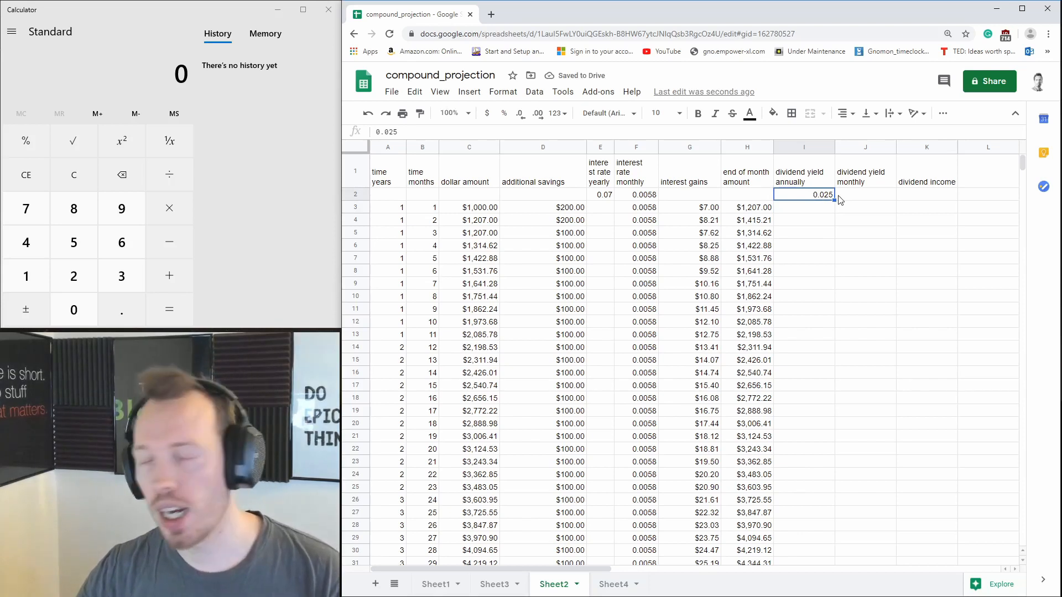
- Calculate the monthly dividend yield in J2 with the formula =I2/12
{"action": "left_click", "coordinate": [868, 196]}
{"action": "type", "text": "="}
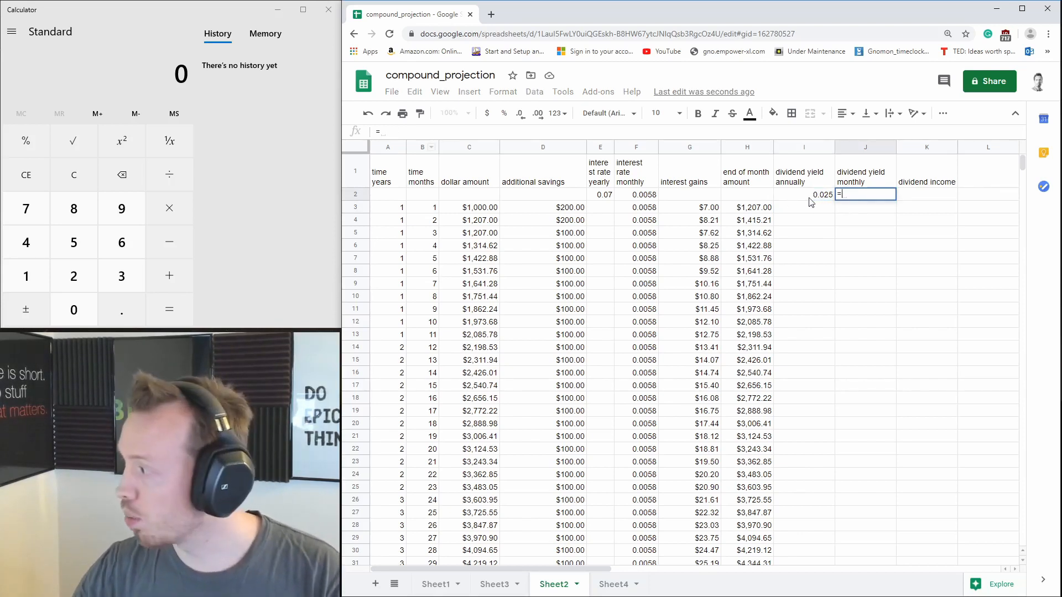
{"action": "left_click", "coordinate": [809, 198]}
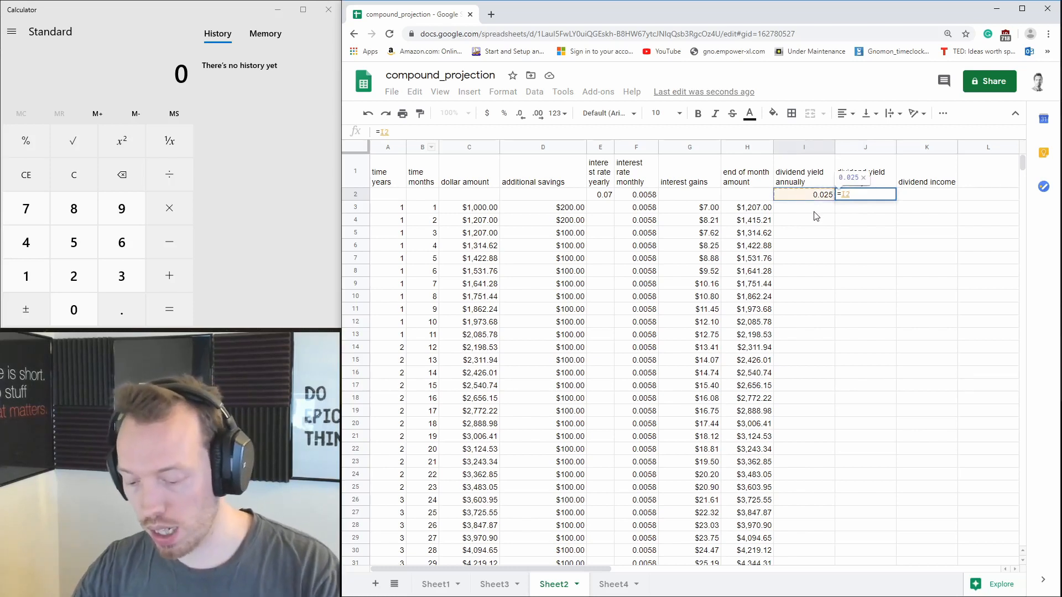
{"action": "type", "text": "/12"}
{"action": "key", "text": "Return"}
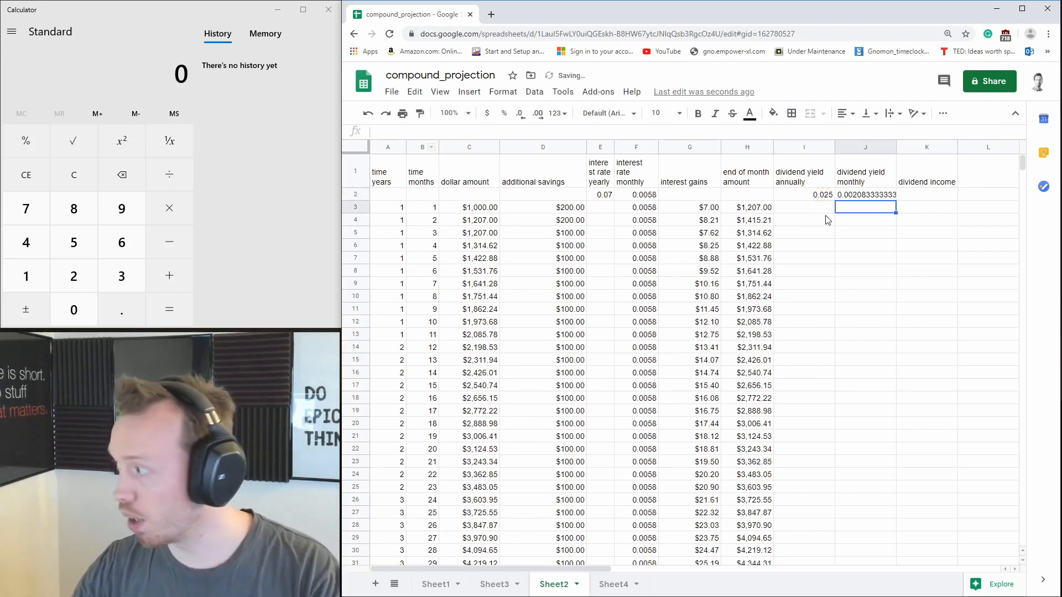
- Reference the monthly dividend yield in the first month's row by entering =J2 in J3
{"action": "left_click", "coordinate": [925, 194]}
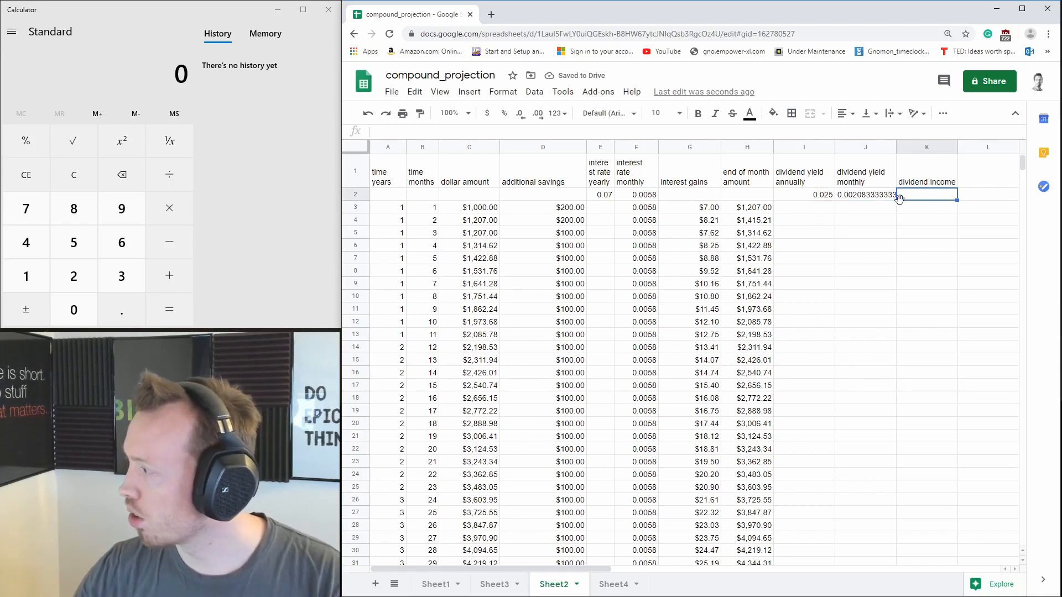
{"action": "left_click", "coordinate": [868, 209]}
{"action": "type", "text": "="}
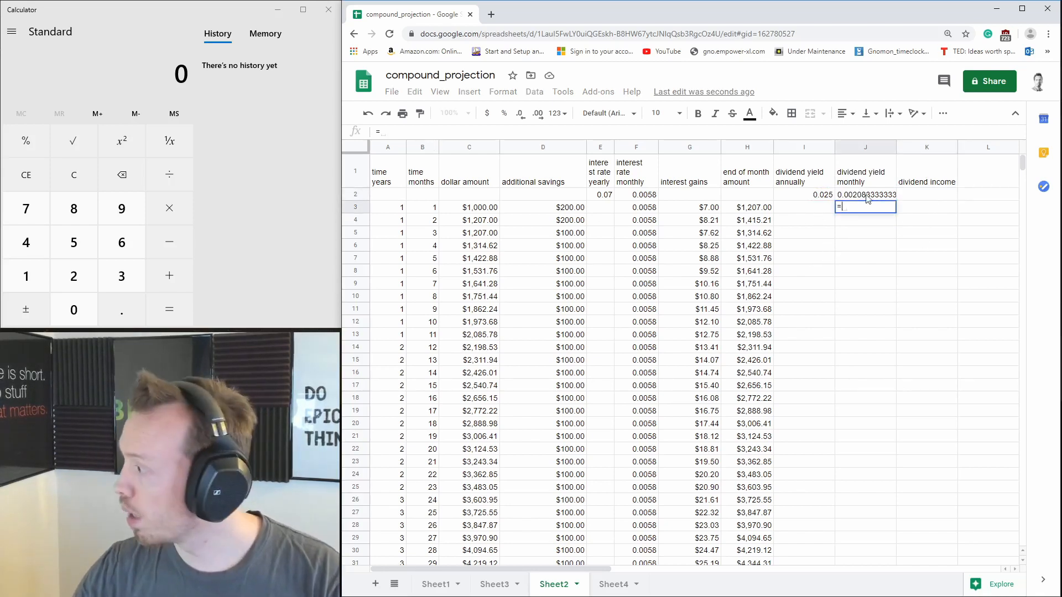
{"action": "left_click", "coordinate": [867, 197]}
{"action": "key", "text": "Return"}
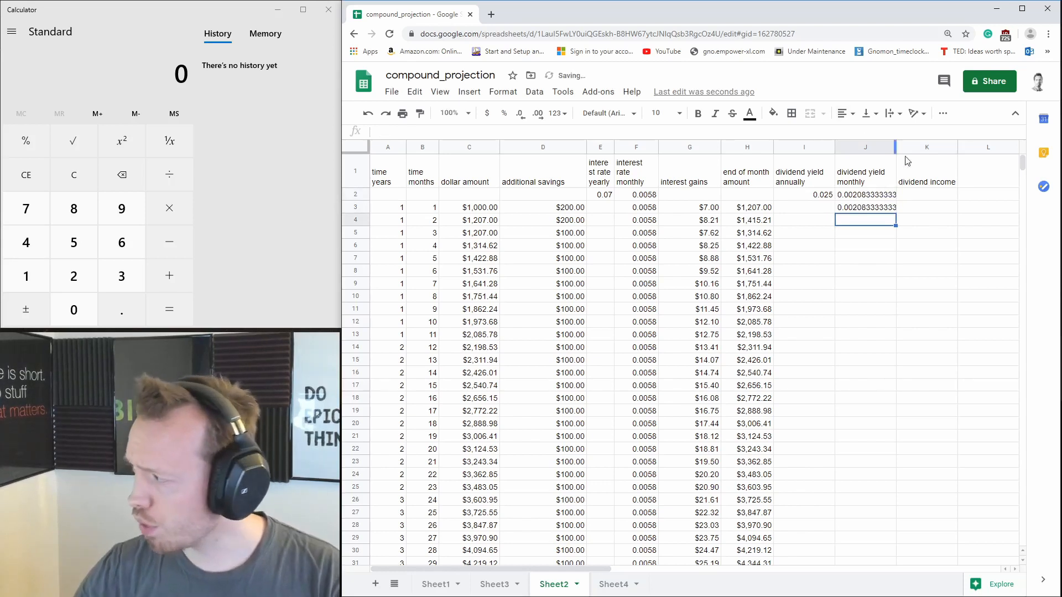
{"action": "left_click", "coordinate": [865, 210]}
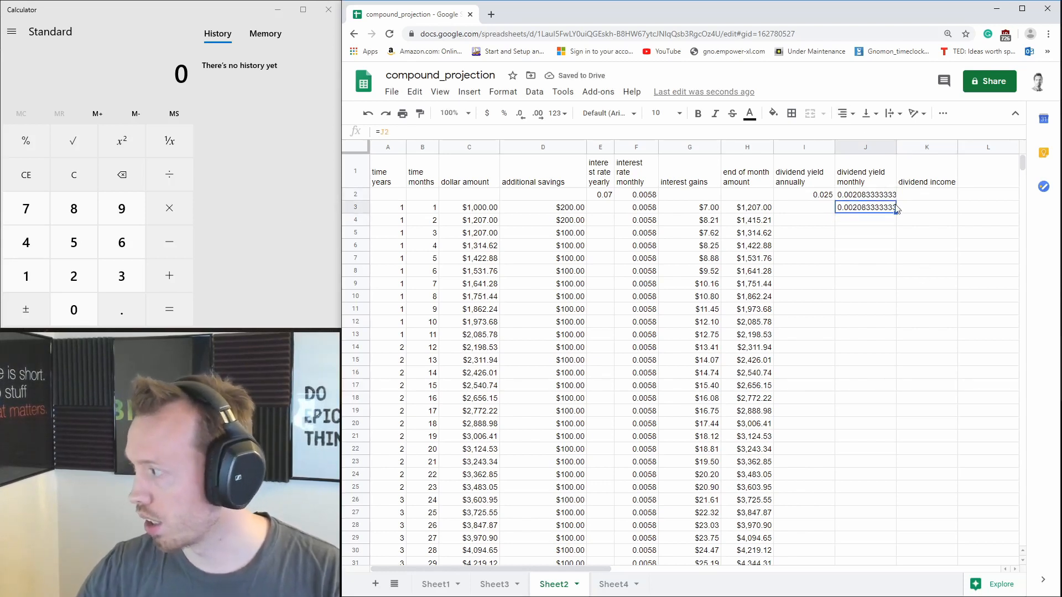
- Calculate the first month's dividend income in K3 as end of month amount times monthly yield, using =H3*J3
{"action": "left_click", "coordinate": [929, 213]}
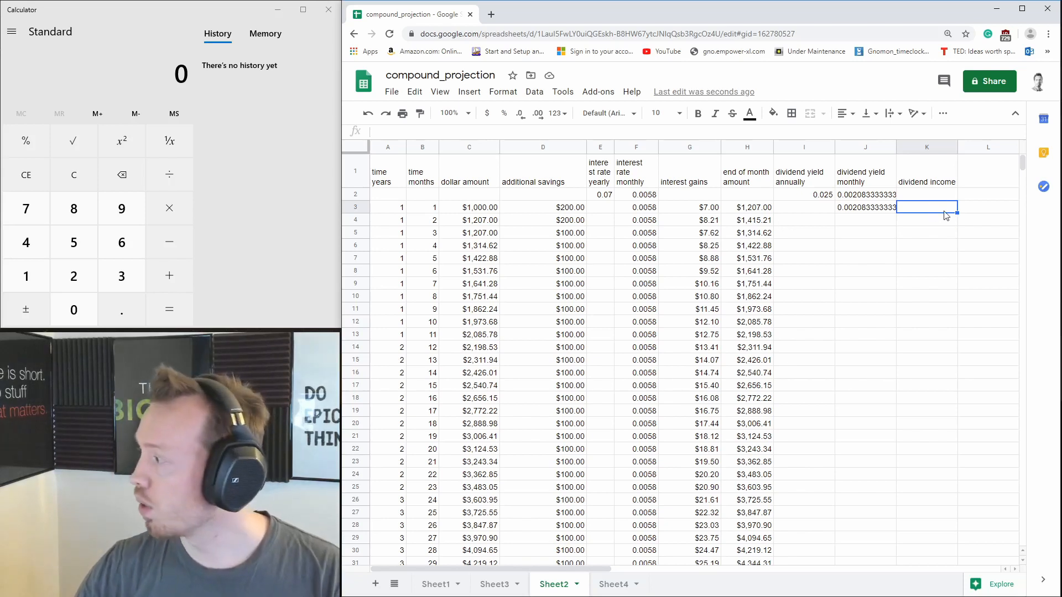
{"action": "type", "text": "="}
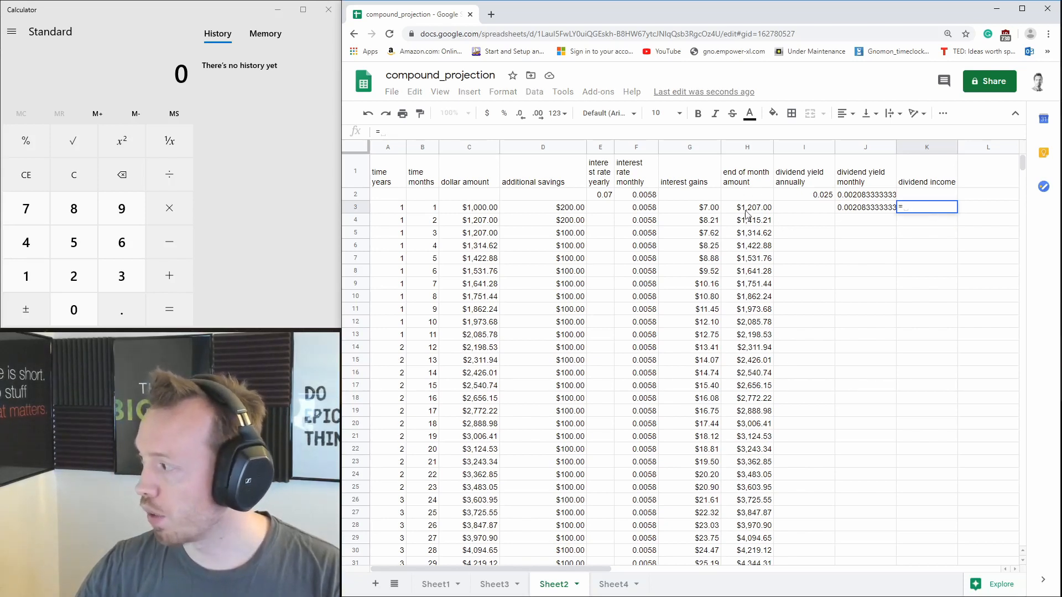
{"action": "left_click", "coordinate": [773, 213]}
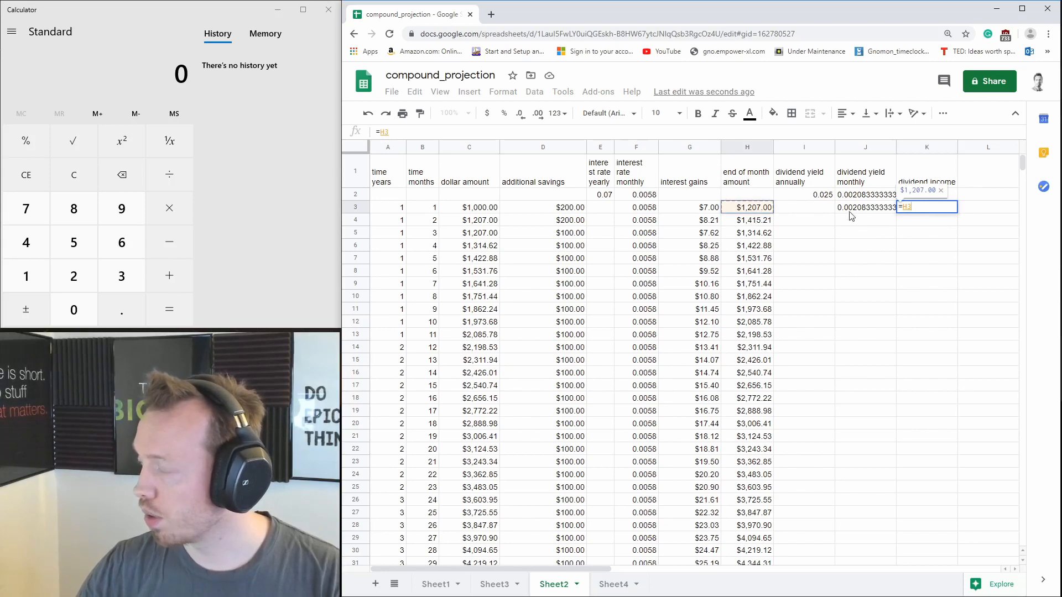
{"action": "left_click", "coordinate": [879, 209]}
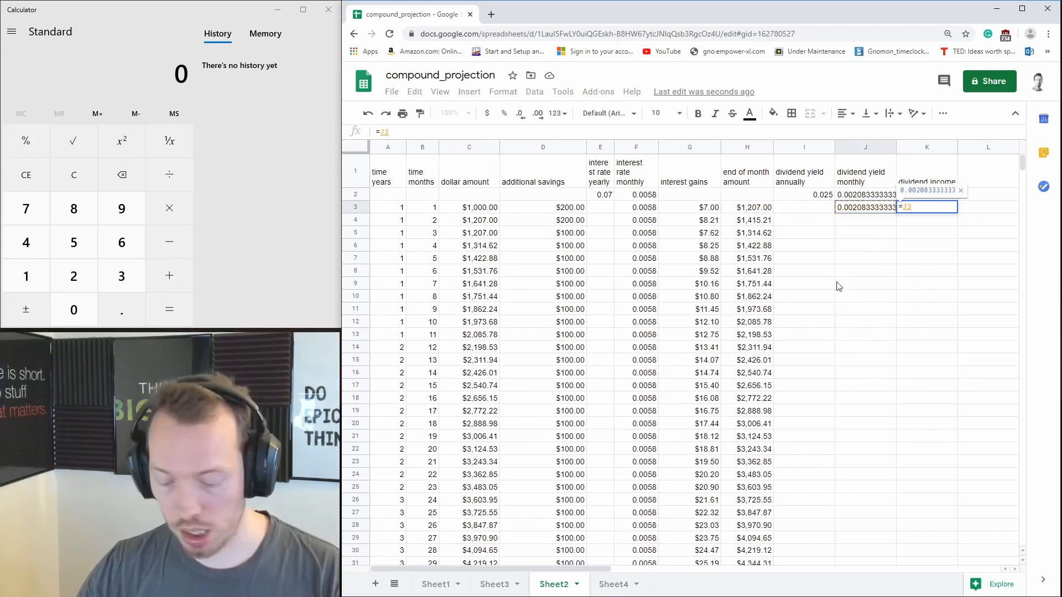
{"action": "left_click", "coordinate": [765, 211]}
{"action": "type", "text": "*"}
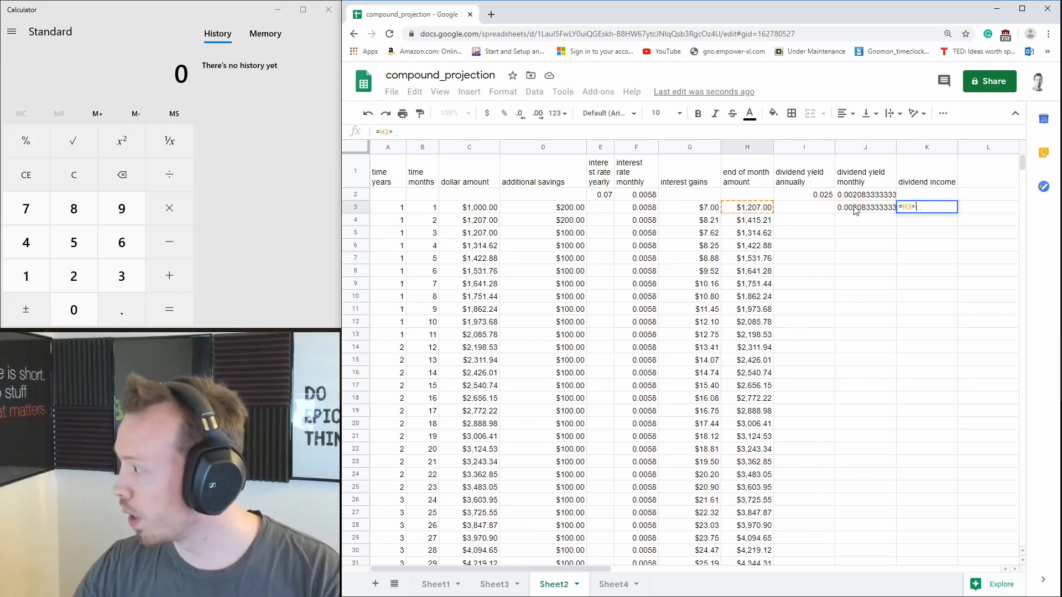
{"action": "left_click", "coordinate": [857, 209]}
{"action": "key", "text": "Return"}
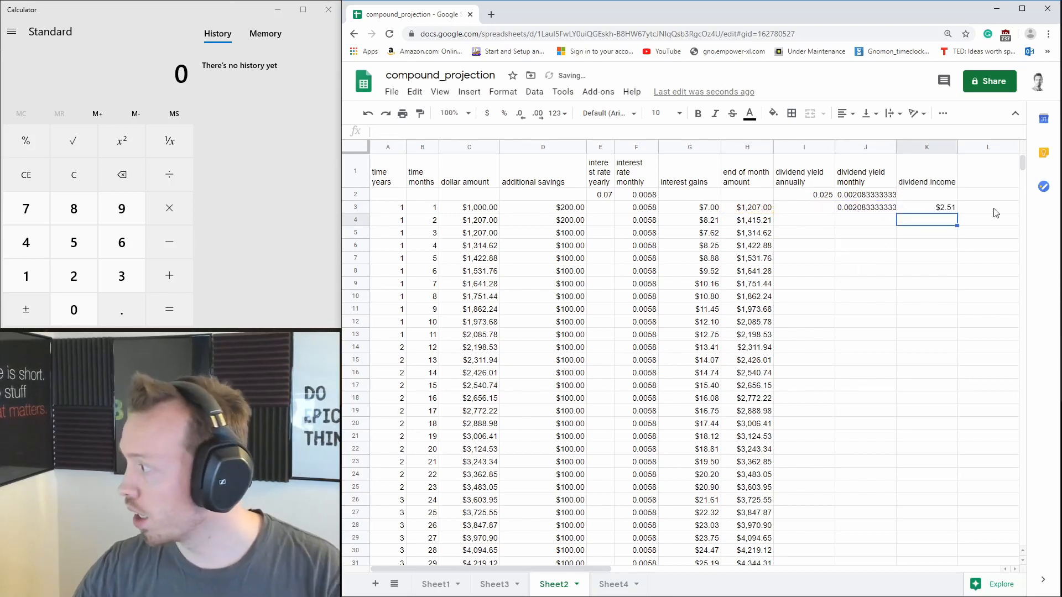
{"action": "key", "text": "Up"}
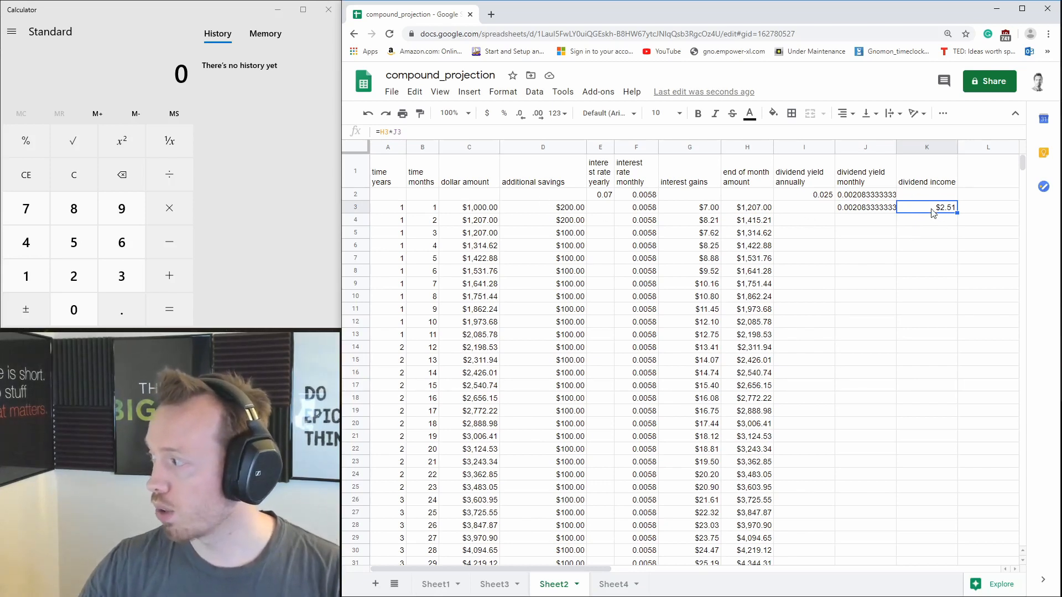
- Extend the header in K1 to read "dividend income monthly"
{"action": "left_click", "coordinate": [931, 170]}
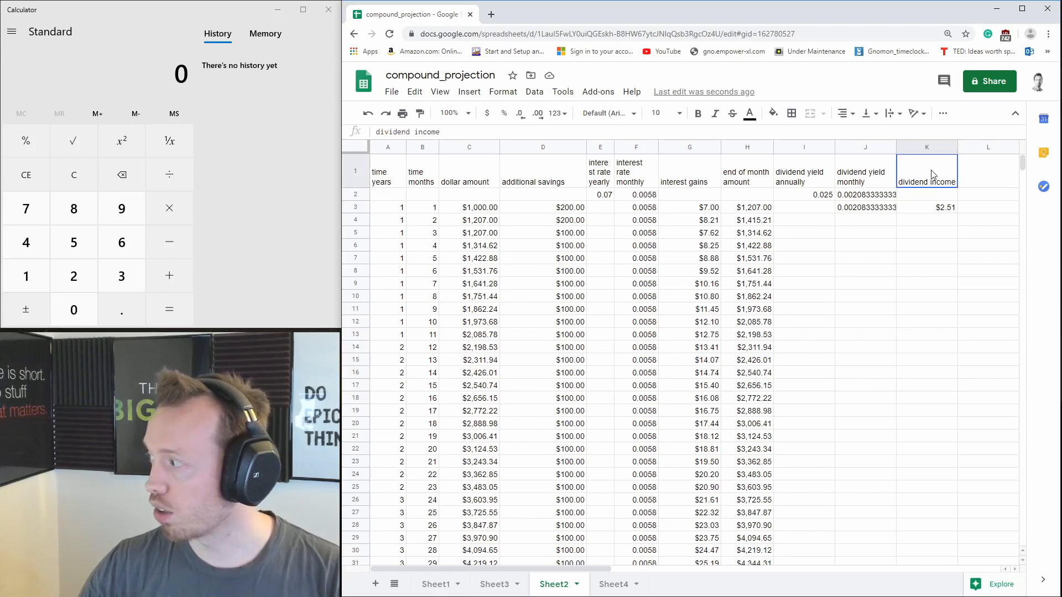
{"action": "left_click", "coordinate": [439, 133]}
{"action": "type", "text": "m"}
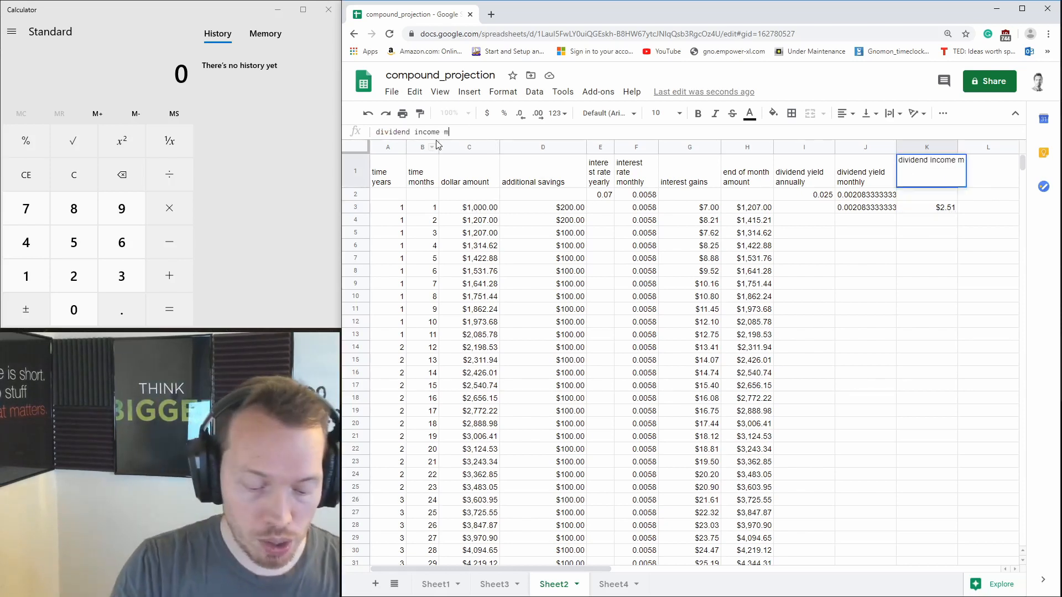
{"action": "type", "text": "onth1y"}
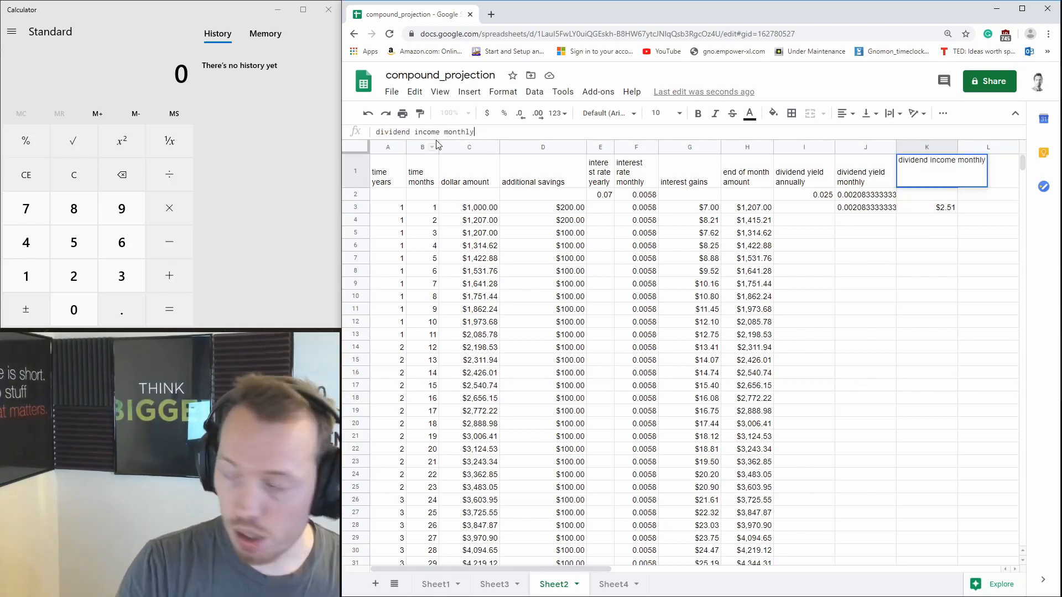
{"action": "key", "text": "Return"}
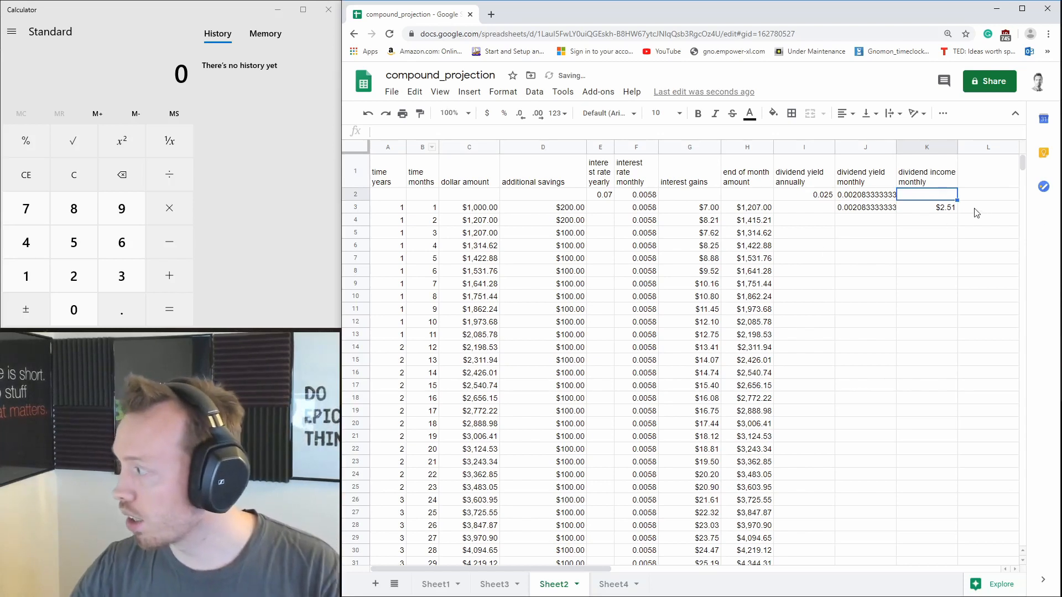
- Copy the monthly dividend income header from K1 into L1 and reword it as "dividend income yearly"
{"action": "left_click", "coordinate": [976, 209]}
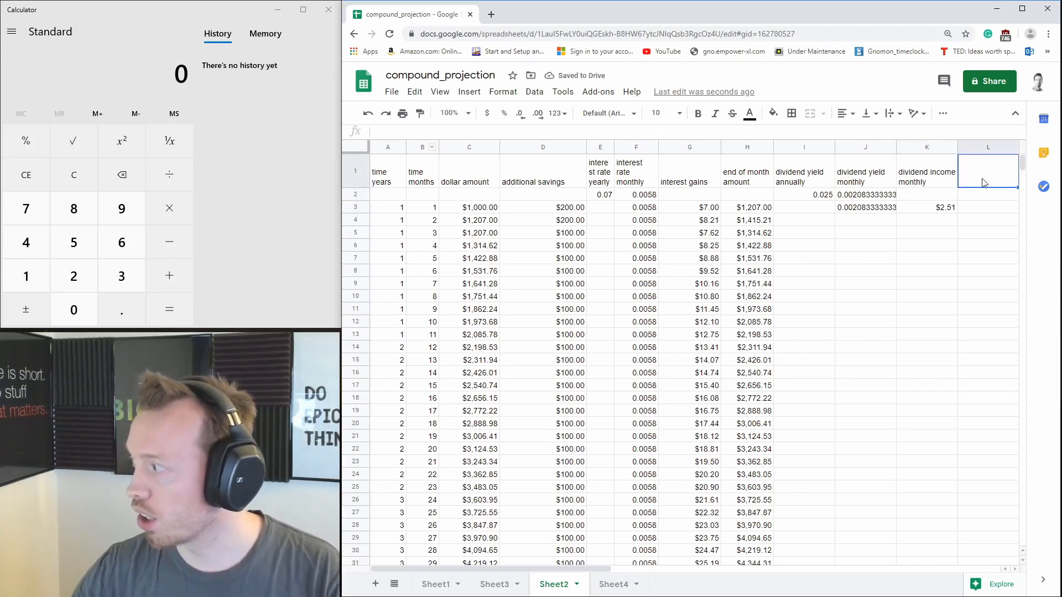
{"action": "left_click", "coordinate": [943, 183]}
{"action": "key", "text": "ctrl+c"}
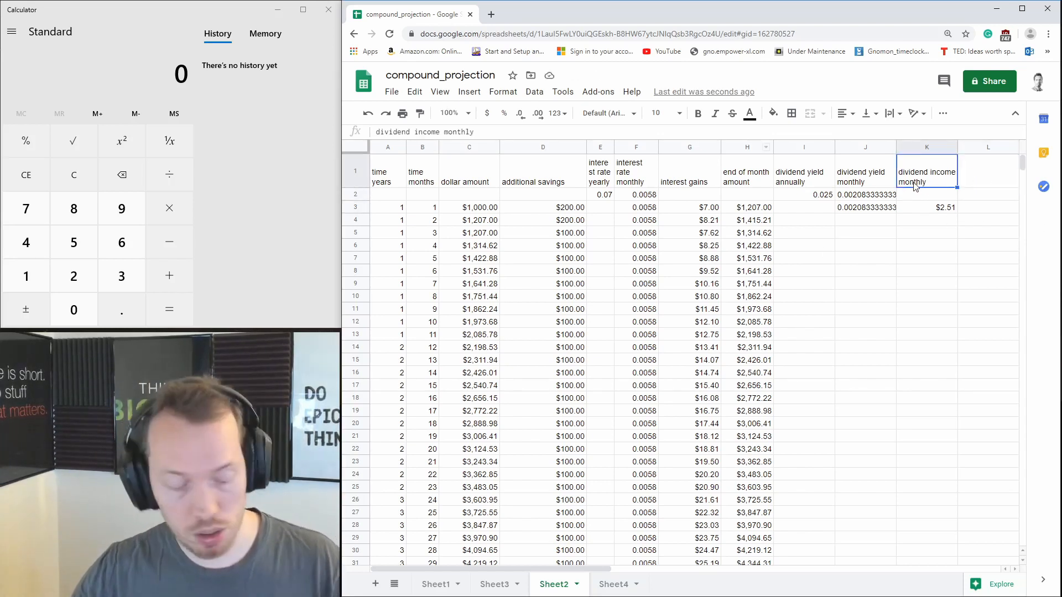
{"action": "left_click", "coordinate": [974, 183]}
{"action": "key", "text": "ctrl+v"}
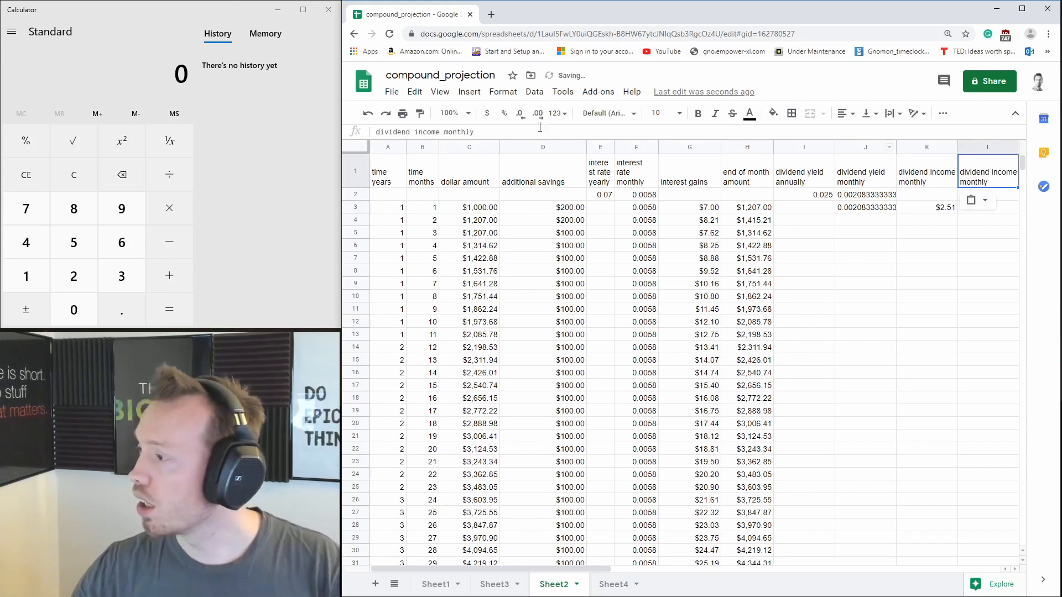
{"action": "double_click", "coordinate": [459, 132]}
{"action": "type", "text": "yearly"}
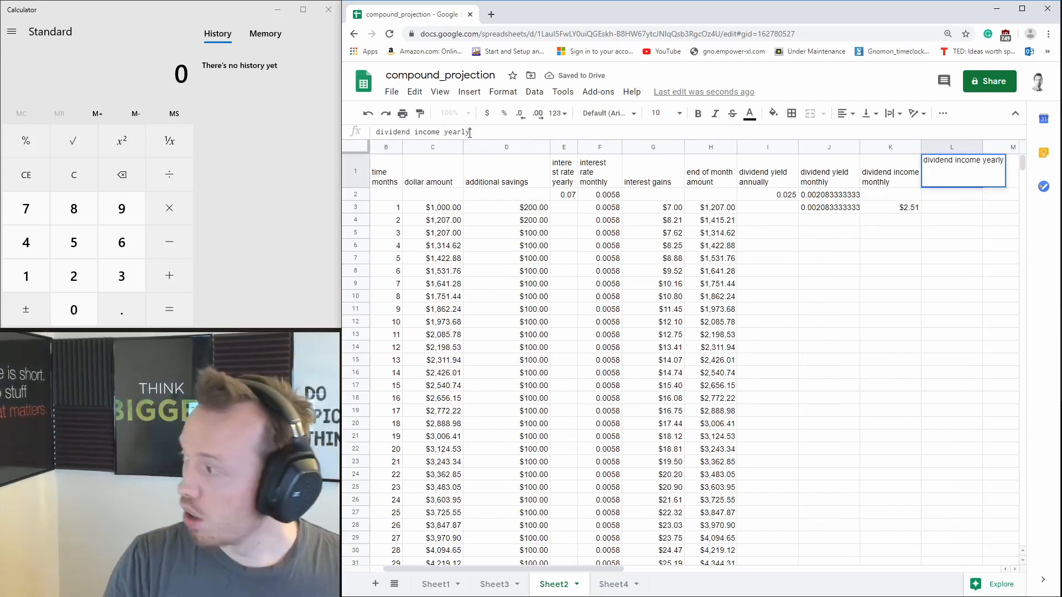
{"action": "key", "text": "Return"}
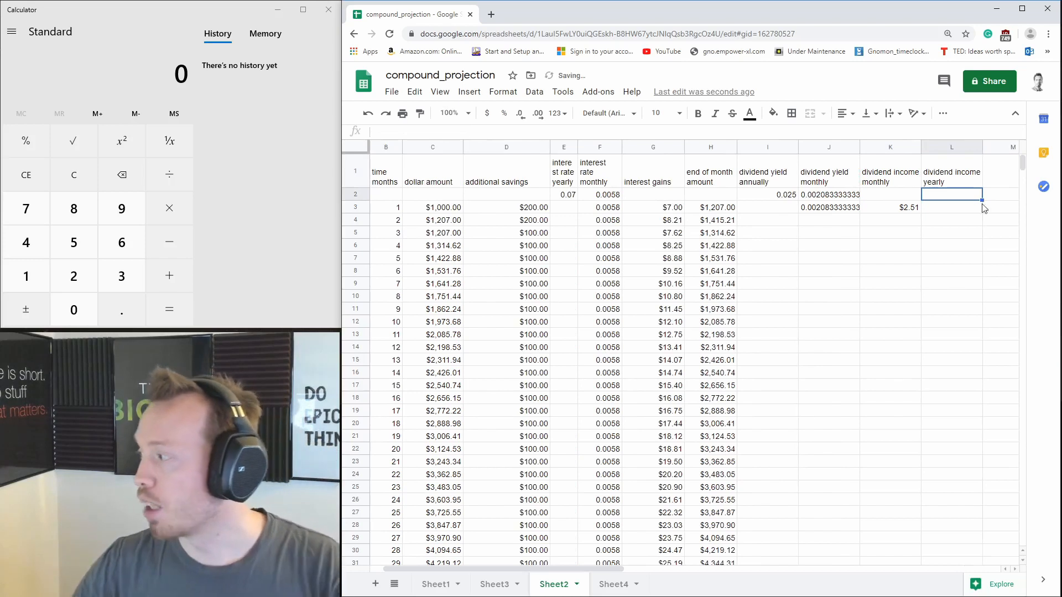
- Calculate the first yearly dividend income in L3 as end of month amount times annual yield, using =H3*I2
{"action": "left_click_drag", "start_coordinate": [891, 208], "coordinate": [890, 325]}
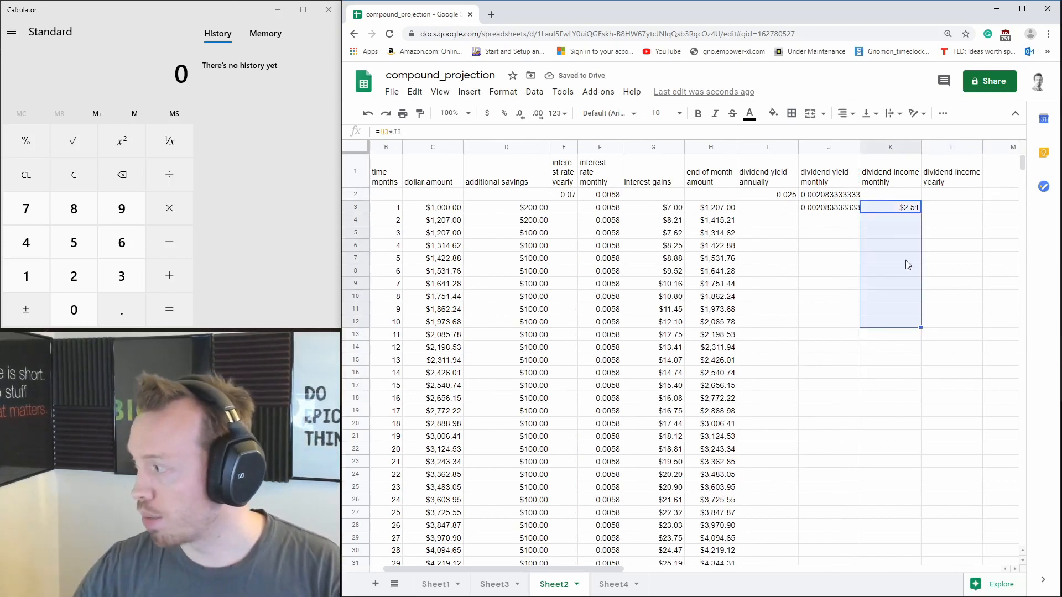
{"action": "left_click", "coordinate": [958, 337]}
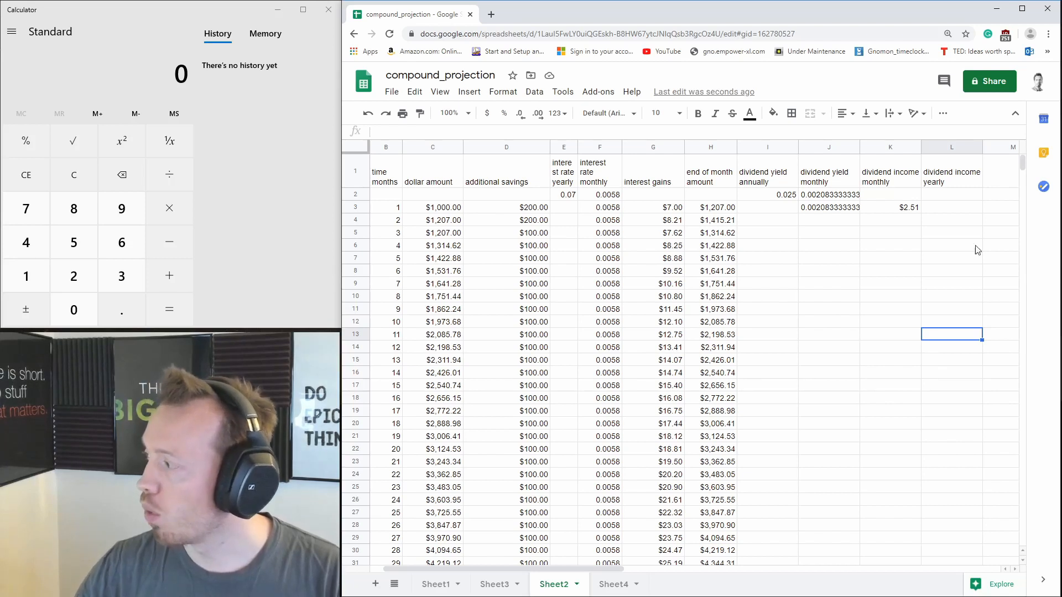
{"action": "left_click", "coordinate": [955, 207]}
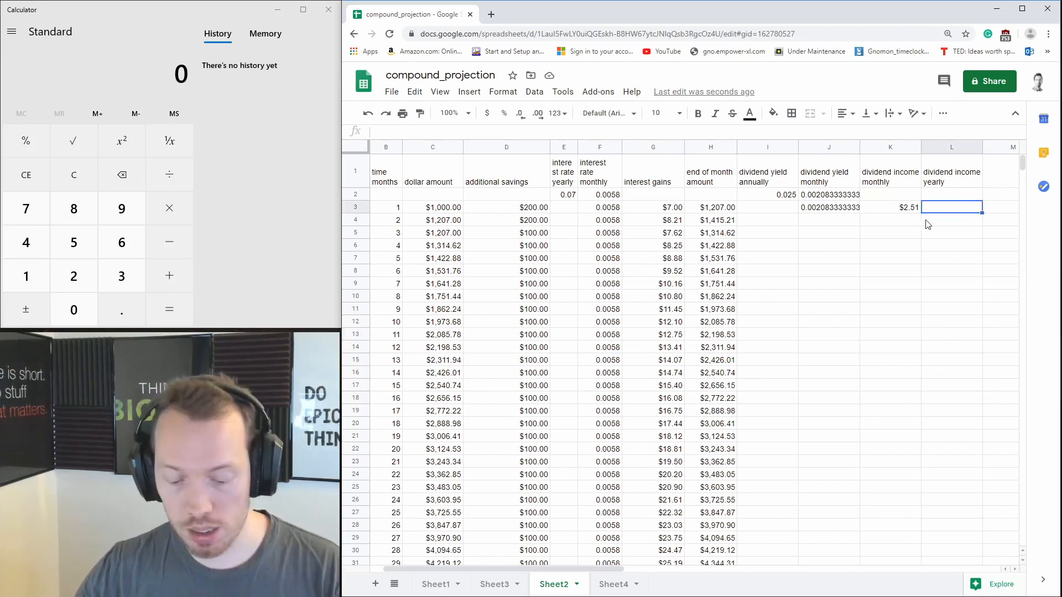
{"action": "type", "text": "="}
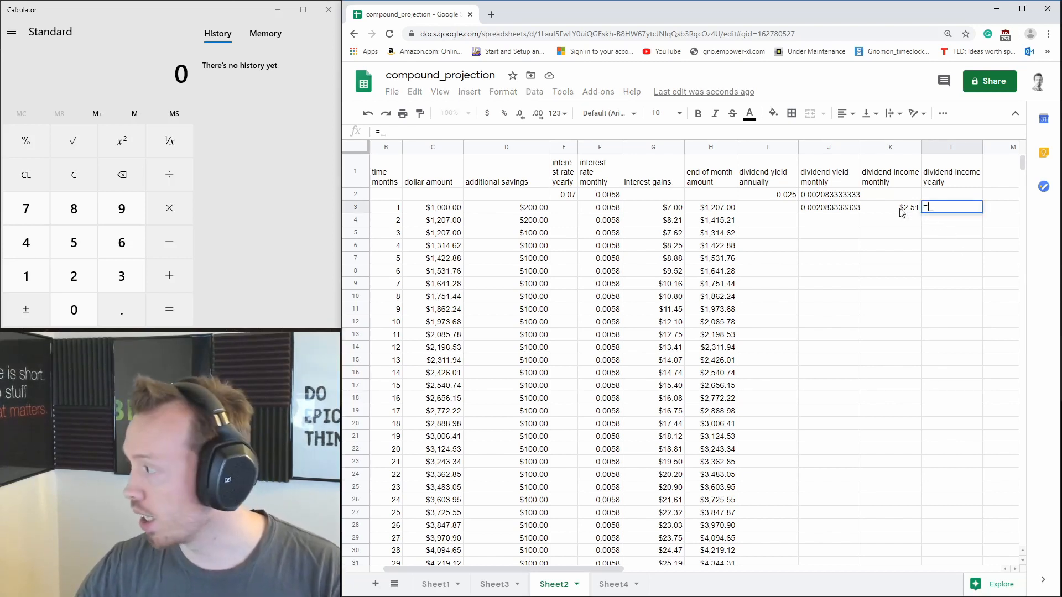
{"action": "left_click", "coordinate": [715, 212]}
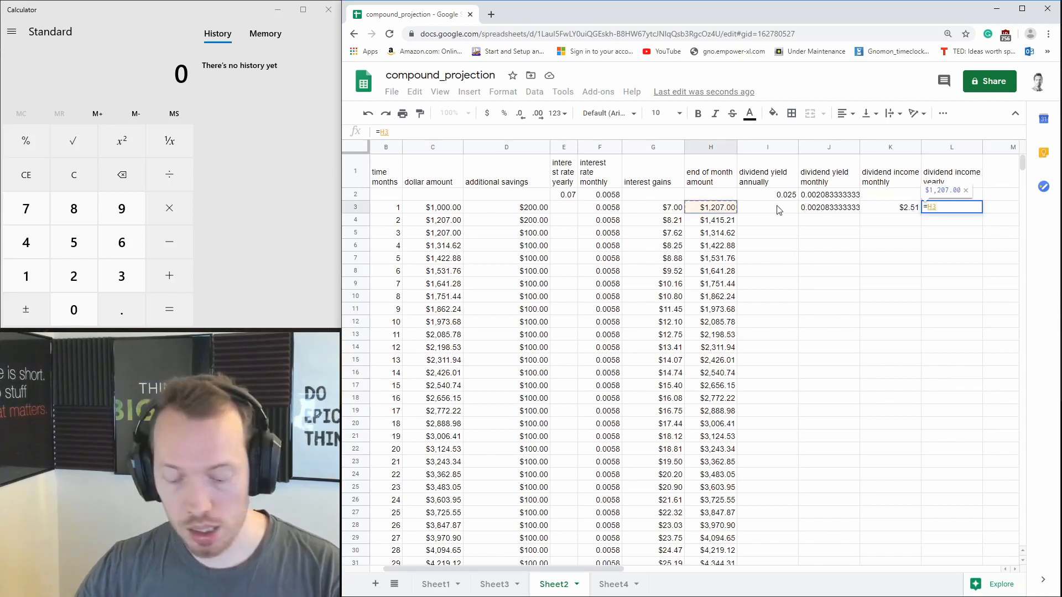
{"action": "type", "text": "*"}
{"action": "left_click", "coordinate": [759, 197]}
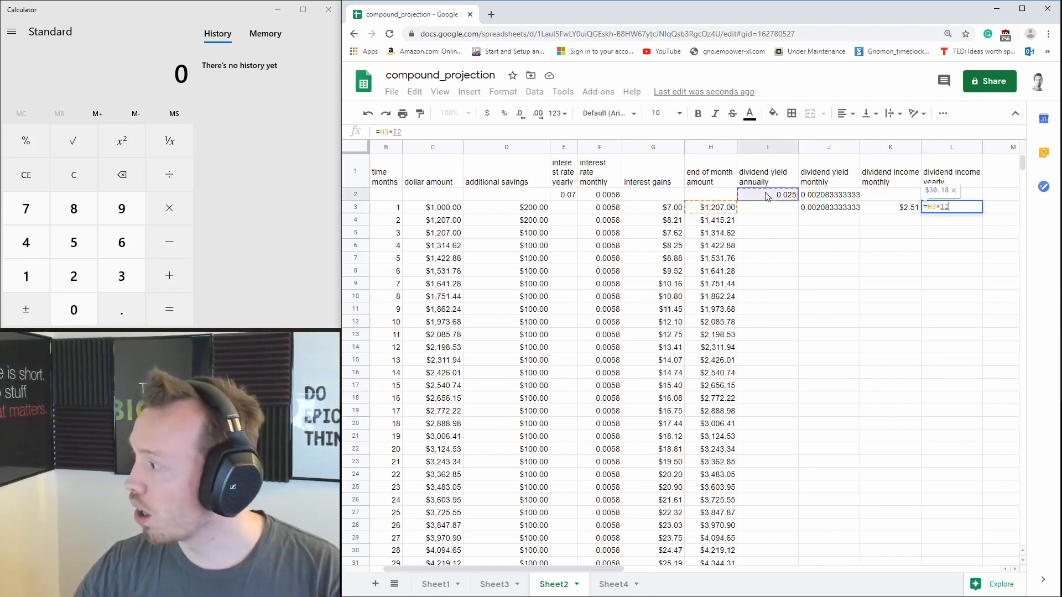
{"action": "key", "text": "Return"}
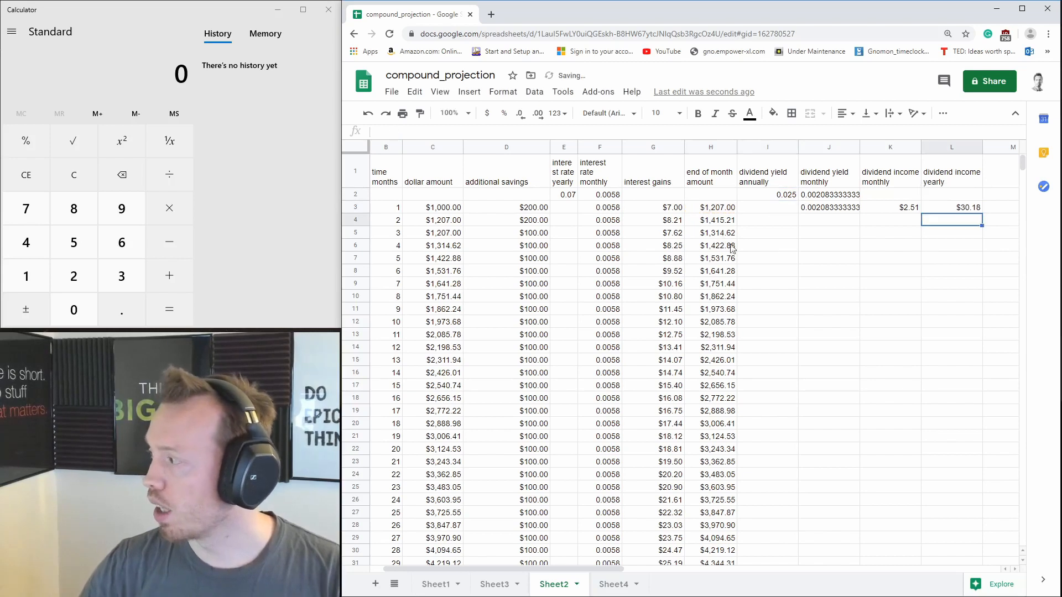
- Make the annual yield reference in L3 absolute so the formula reads =H3*$I$2
{"action": "left_click", "coordinate": [969, 209]}
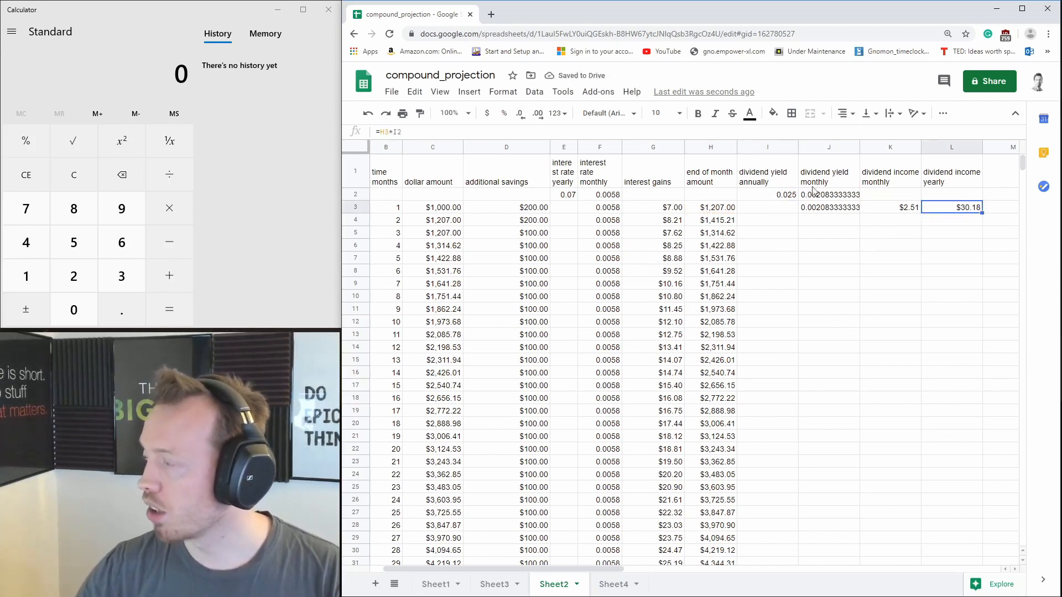
{"action": "left_click", "coordinate": [403, 133]}
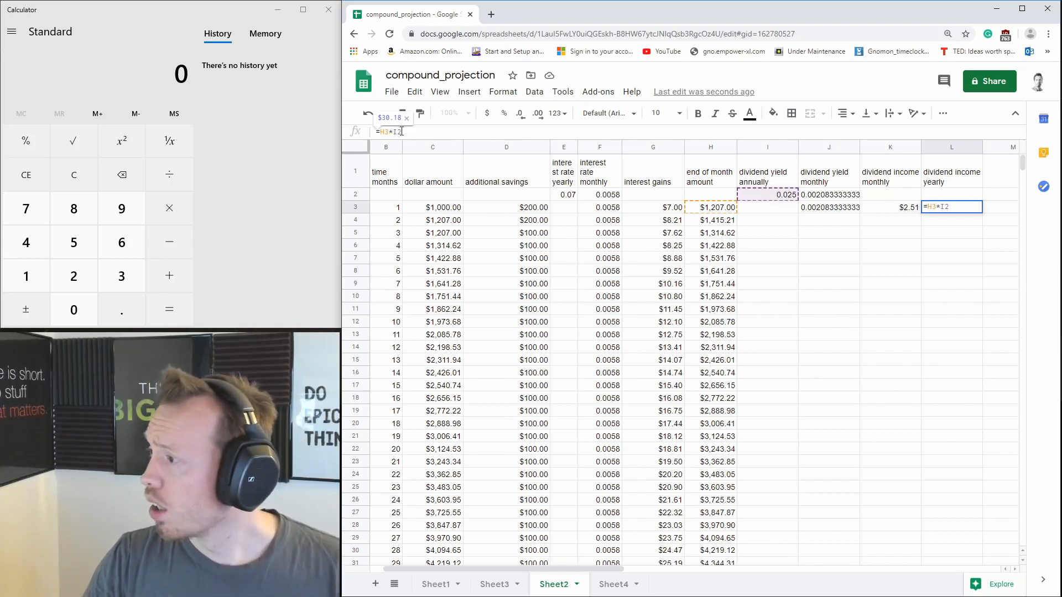
{"action": "key", "text": "Return"}
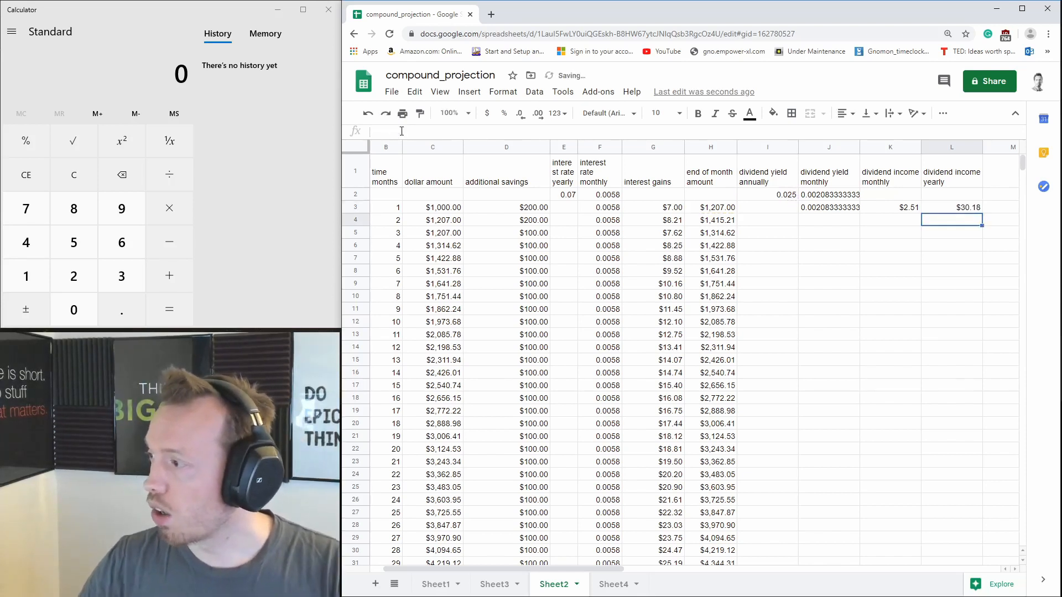
{"action": "left_click", "coordinate": [973, 210]}
{"action": "left_click", "coordinate": [907, 216]}
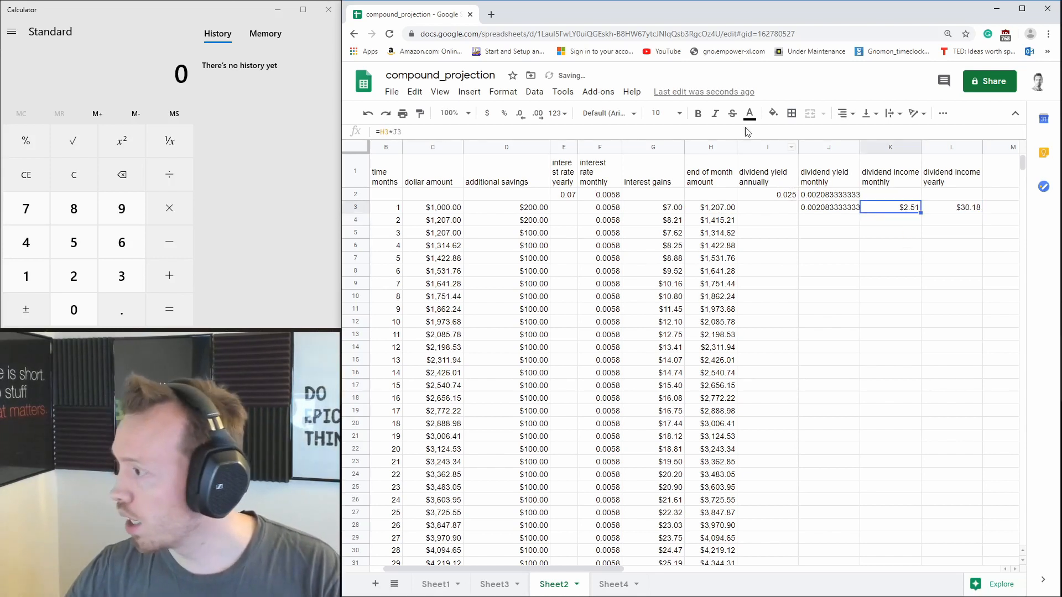
- Fill the monthly dividend yield from J3 down through row 197
{"action": "left_click", "coordinate": [827, 211]}
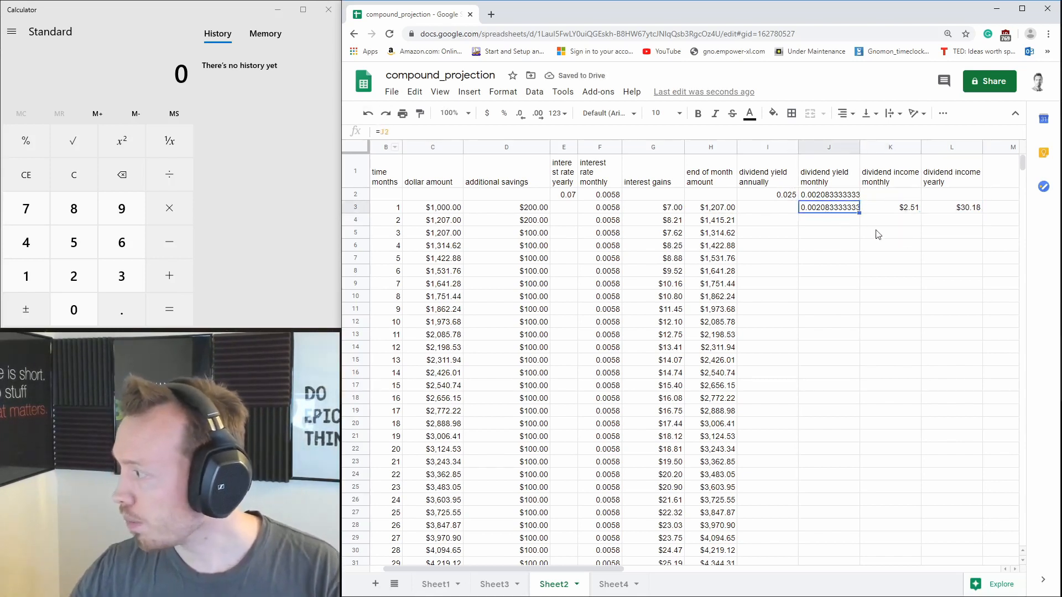
{"action": "left_click_drag", "start_coordinate": [859, 216], "coordinate": [833, 524]}
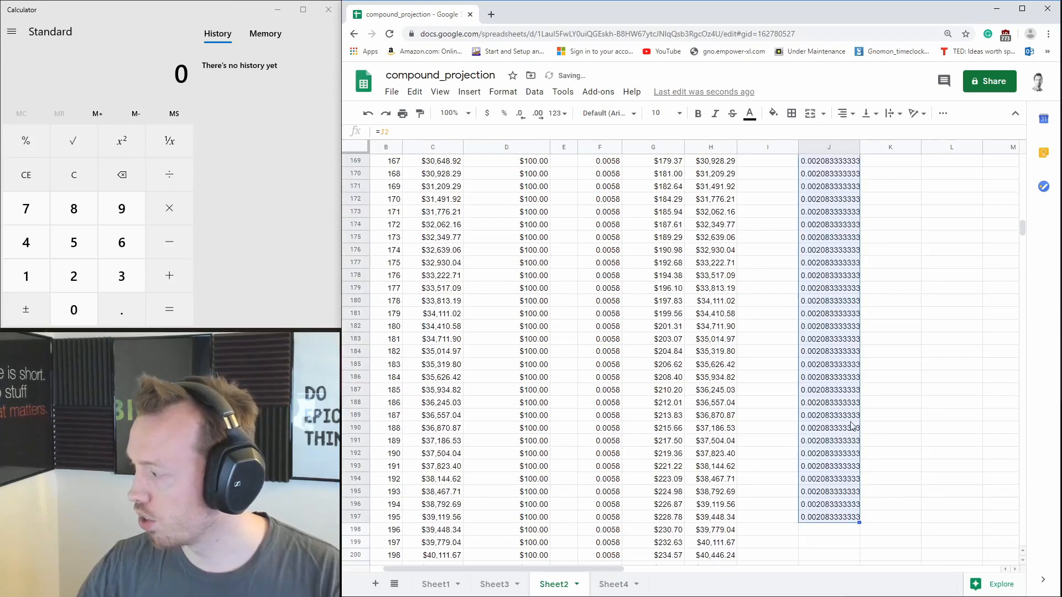
{"action": "left_click", "coordinate": [940, 275]}
{"action": "left_click_drag", "start_coordinate": [1027, 234], "coordinate": [1019, 156]}
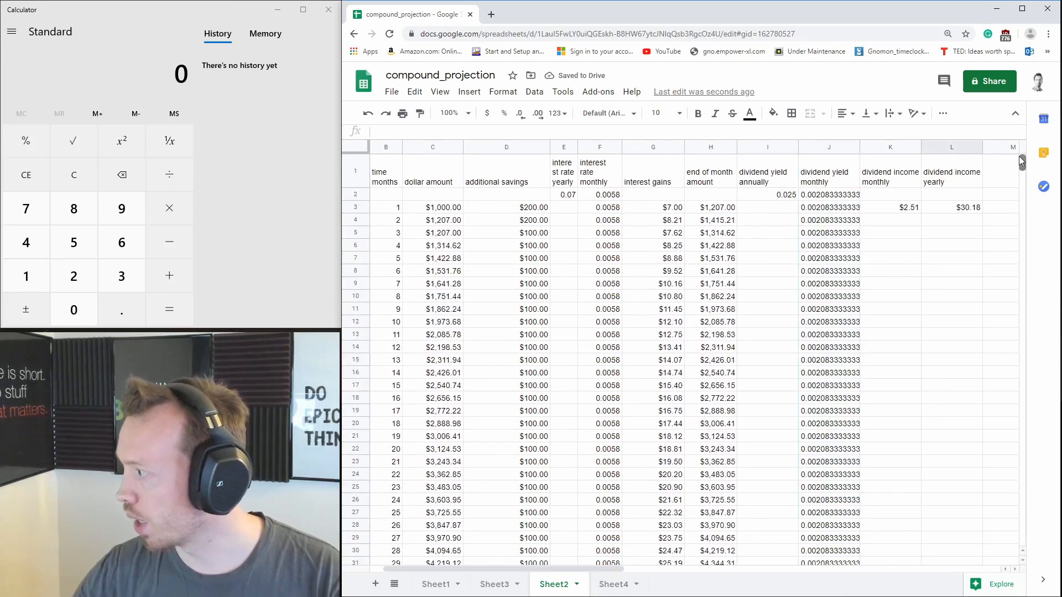
- Fill the monthly yield, monthly income and yearly income formulas from J3:L3 down through row 409
{"action": "left_click_drag", "start_coordinate": [841, 209], "coordinate": [961, 214]}
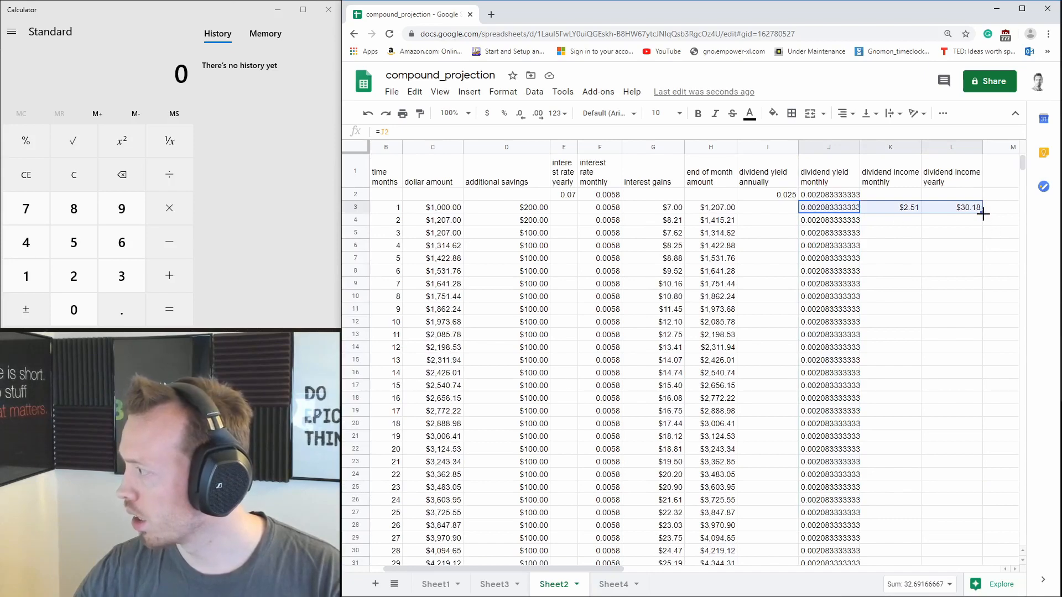
{"action": "left_click_drag", "start_coordinate": [983, 213], "coordinate": [964, 595]}
{"action": "scroll", "coordinate": [686, 357], "scroll_direction": "down", "scroll_amount": 20}
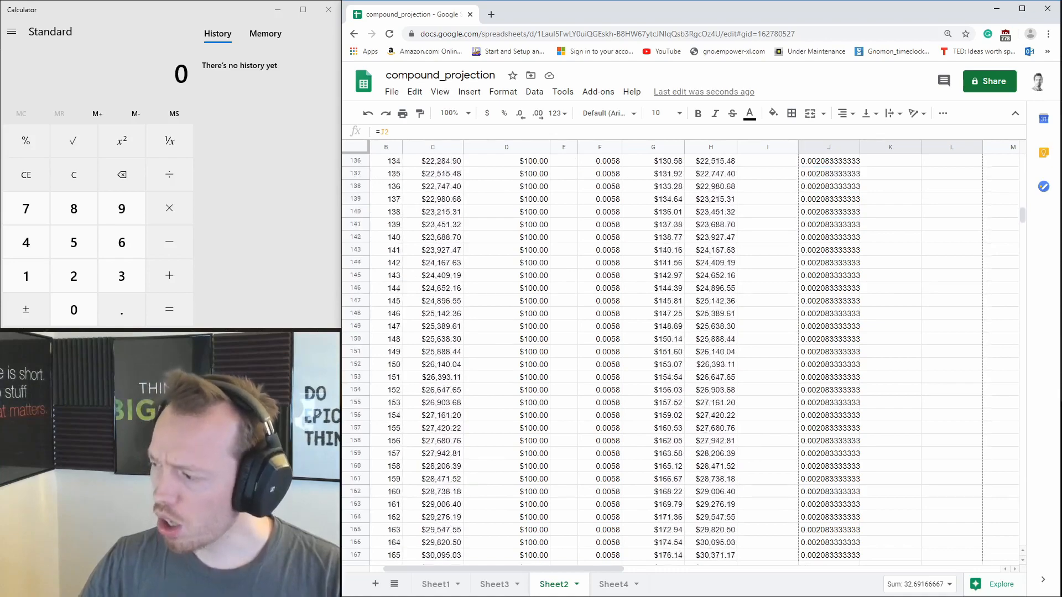
{"action": "scroll", "coordinate": [686, 357], "scroll_direction": "down", "scroll_amount": 17}
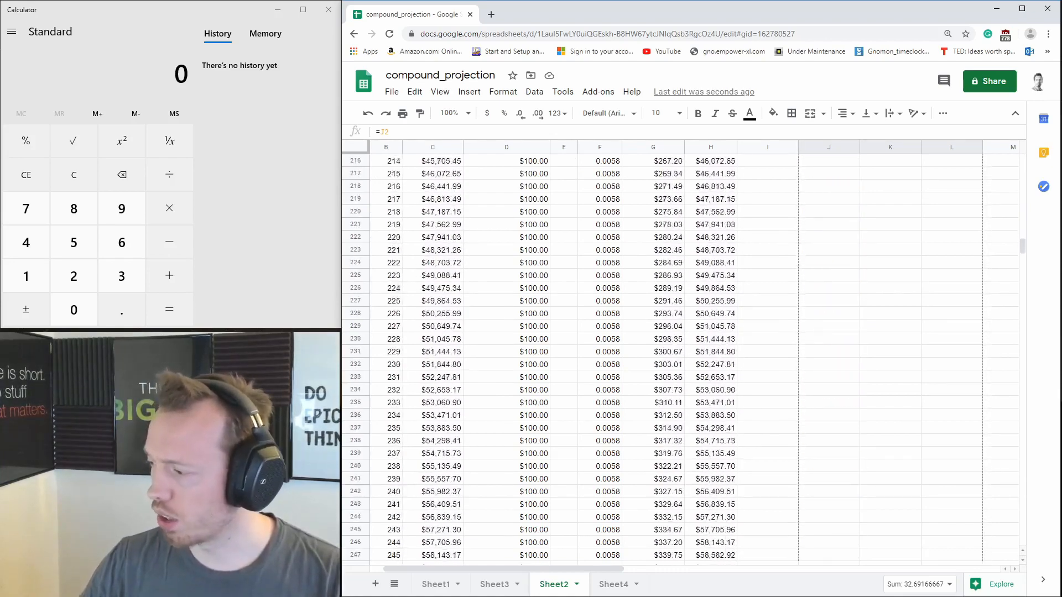
{"action": "scroll", "coordinate": [686, 356], "scroll_direction": "down", "scroll_amount": 18}
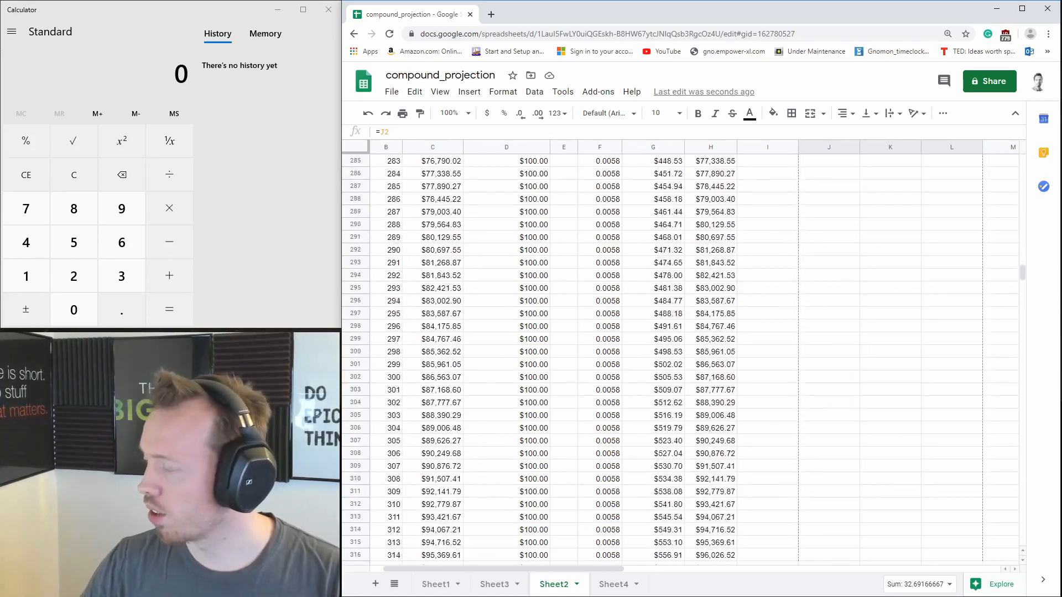
{"action": "scroll", "coordinate": [686, 357], "scroll_direction": "down", "scroll_amount": 19}
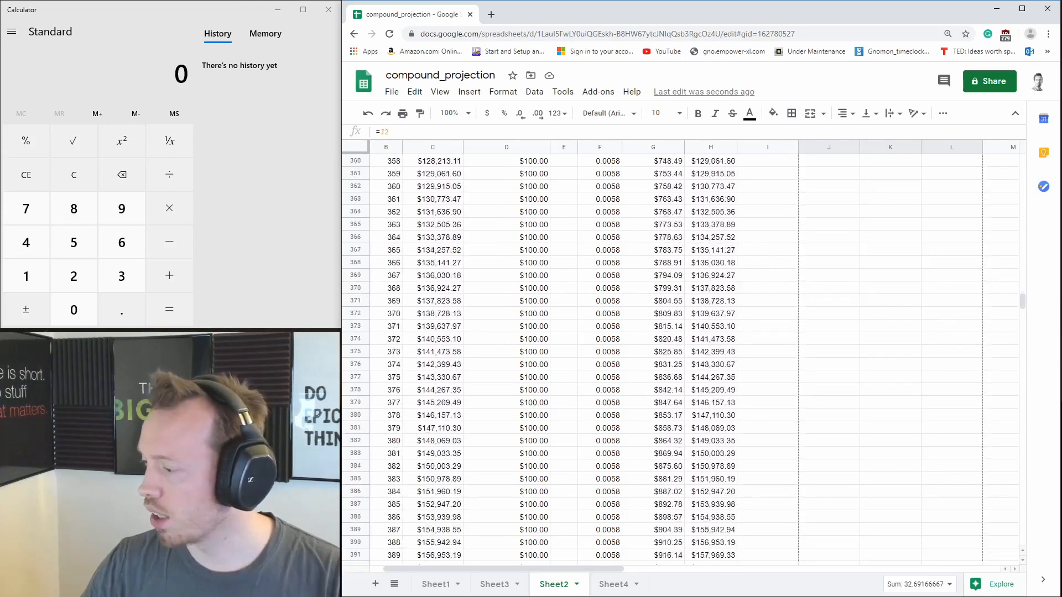
{"action": "left_click", "coordinate": [951, 303], "text": "shift"}
{"action": "key", "text": "ctrl+v"}
{"action": "left_click", "coordinate": [847, 389]}
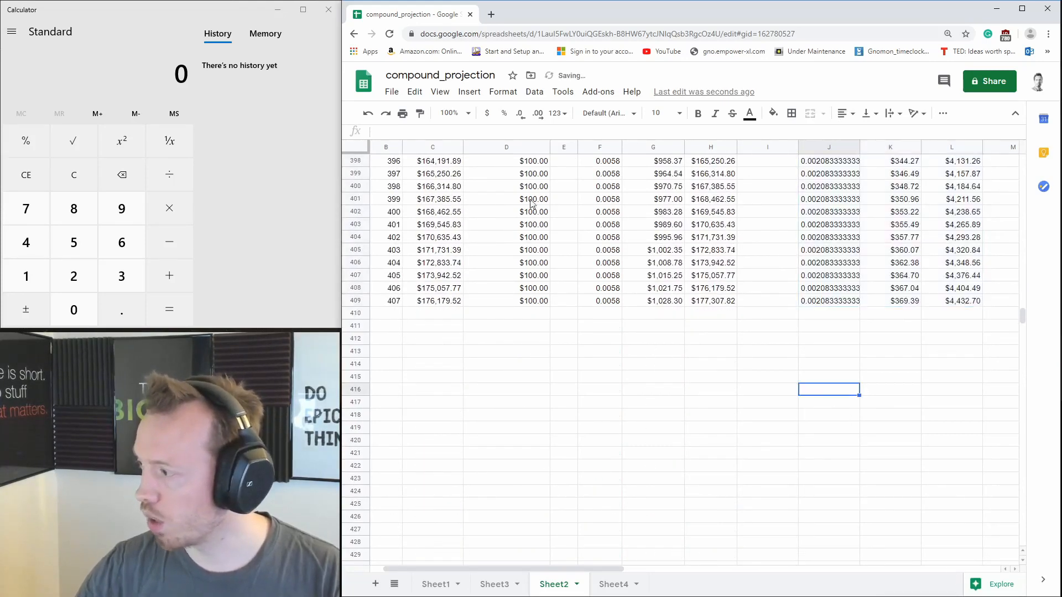
- Review the additional savings near the end of the projection and the first month's row across to yearly dividend income
{"action": "left_click_drag", "start_coordinate": [532, 187], "coordinate": [531, 237]}
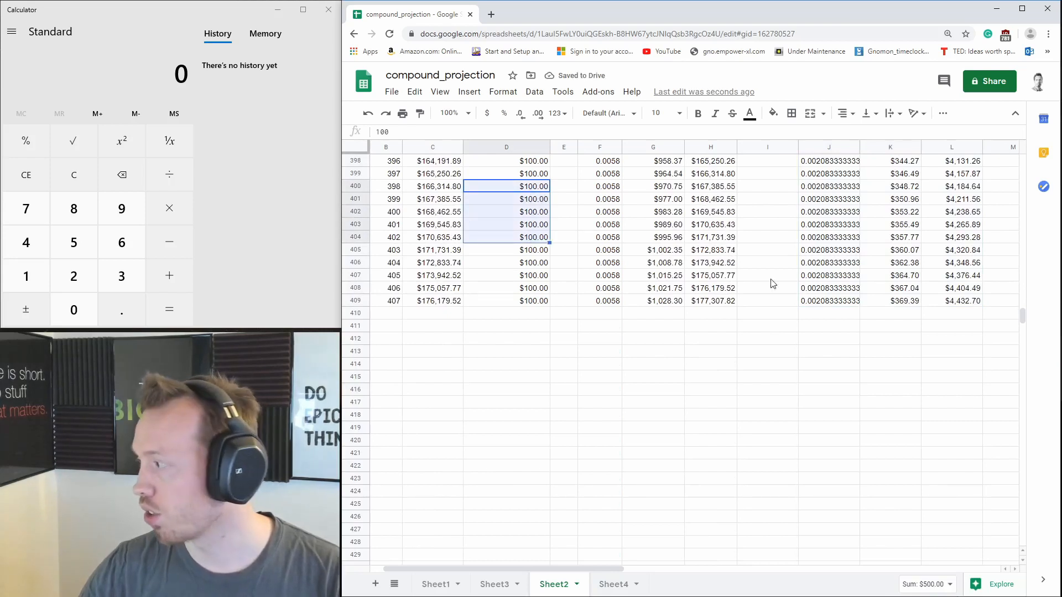
{"action": "left_click", "coordinate": [708, 403]}
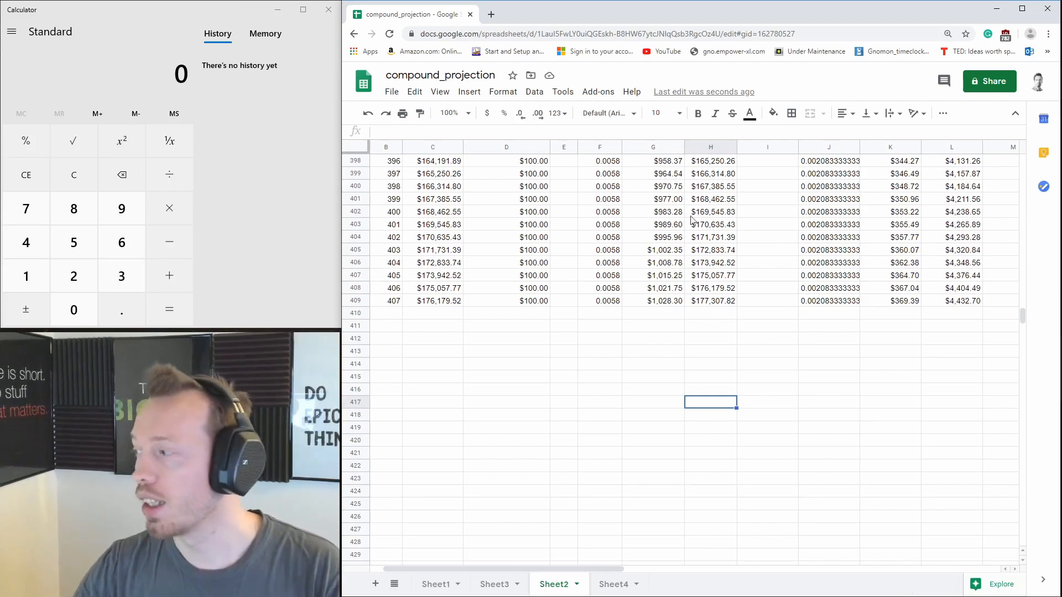
{"action": "left_click_drag", "start_coordinate": [1023, 320], "coordinate": [1024, 160]}
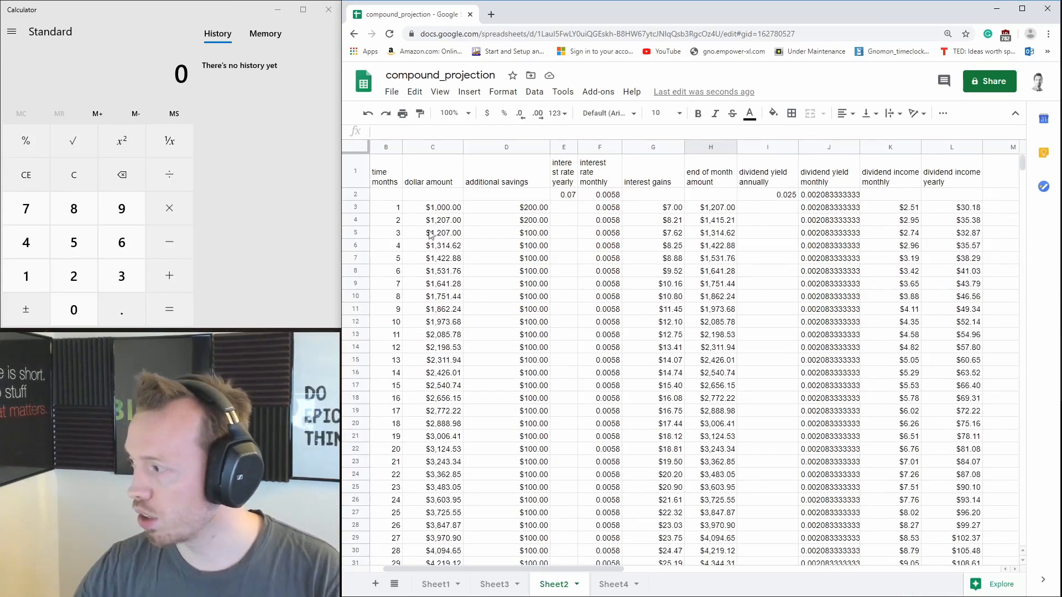
{"action": "left_click_drag", "start_coordinate": [396, 208], "coordinate": [960, 212]}
{"action": "left_click", "coordinate": [957, 209]}
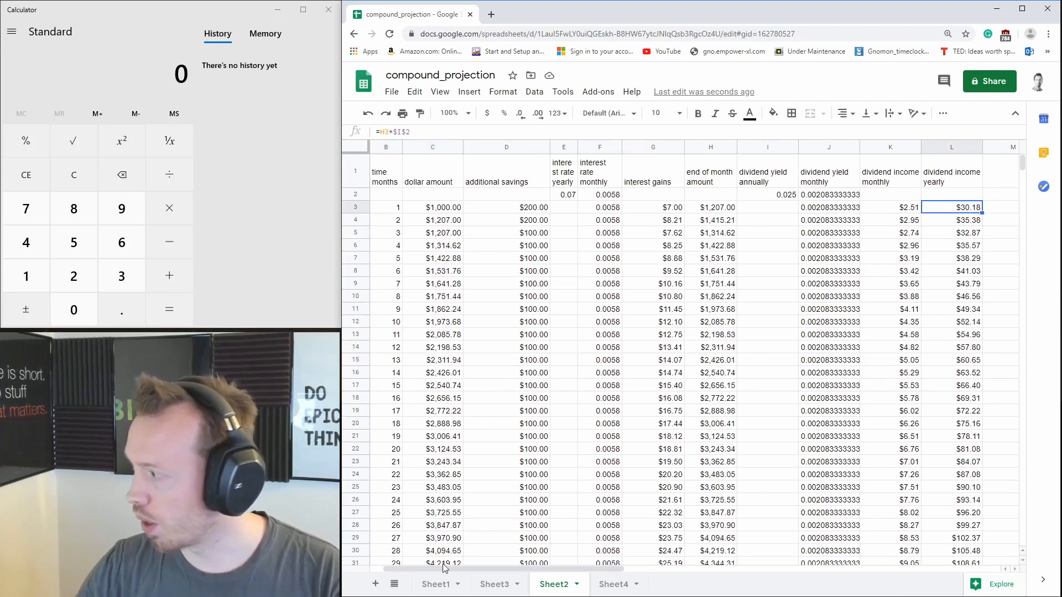
- Narrow the annual dividend yield, time years, time months and monthly dividend income columns
{"action": "left_click_drag", "start_coordinate": [798, 147], "coordinate": [772, 147]}
{"action": "left_click_drag", "start_coordinate": [500, 570], "coordinate": [488, 570]}
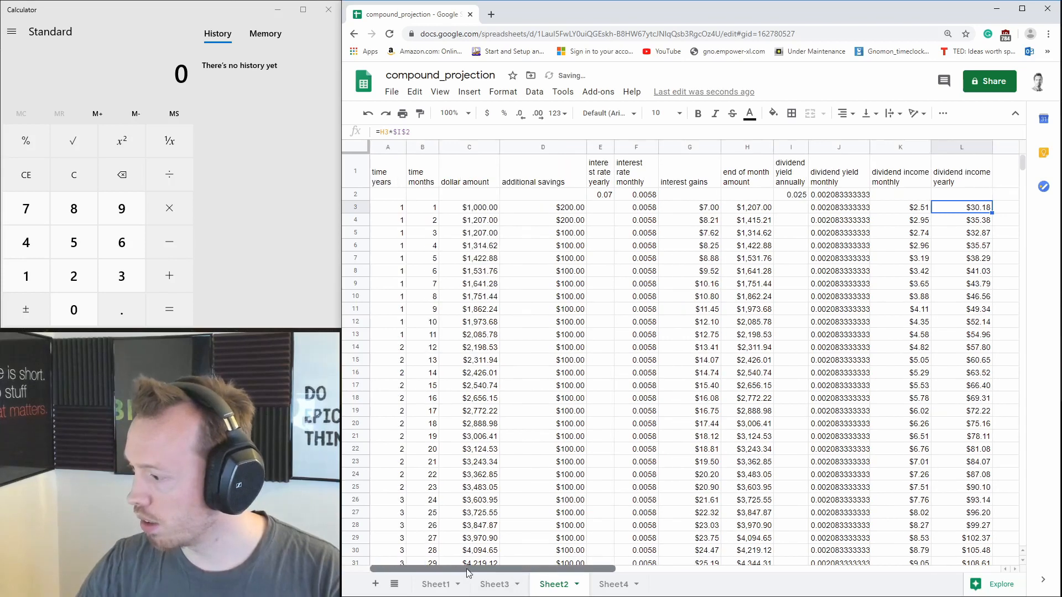
{"action": "mouse_move", "coordinate": [406, 147]}
{"action": "left_mouse_down"}
{"action": "mouse_move", "coordinate": [391, 147]}
{"action": "mouse_move", "coordinate": [417, 147]}
{"action": "left_mouse_up"}
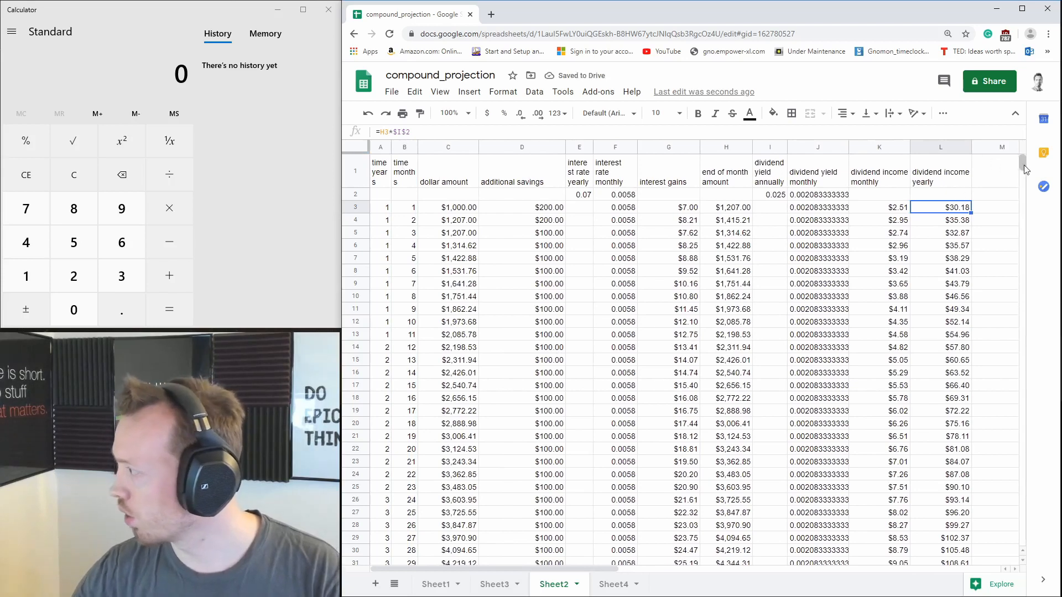
{"action": "left_click_drag", "start_coordinate": [909, 148], "coordinate": [891, 148]}
- Examine the final projection row 409 for its year, dollar amount, and monthly and yearly dividend income
{"action": "left_click_drag", "start_coordinate": [870, 208], "coordinate": [872, 347]}
{"action": "left_click_drag", "start_coordinate": [1021, 165], "coordinate": [1019, 317]}
{"action": "left_click", "coordinate": [385, 378]}
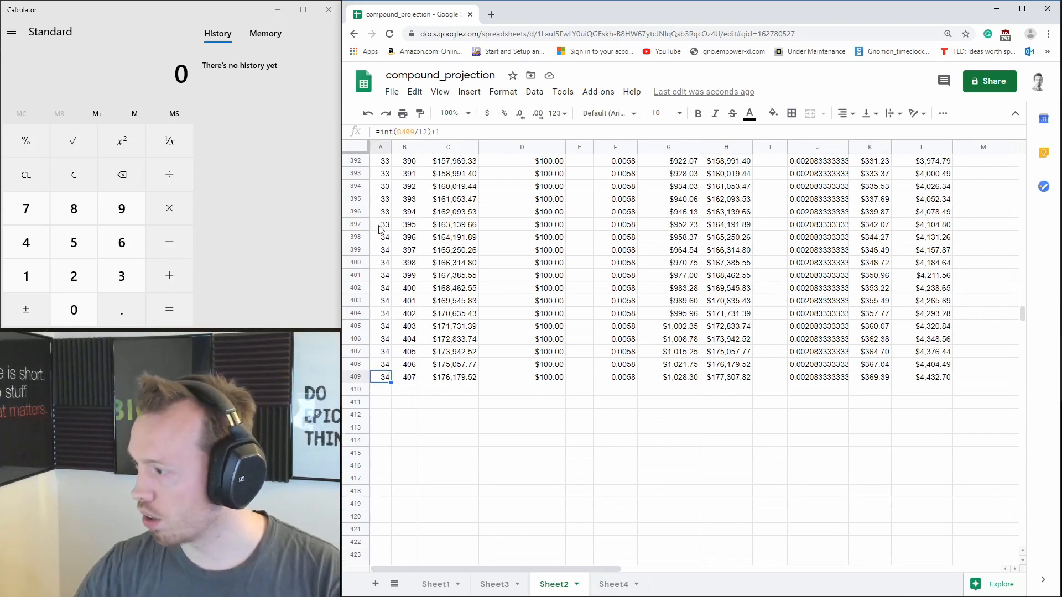
{"action": "left_click", "coordinate": [879, 379]}
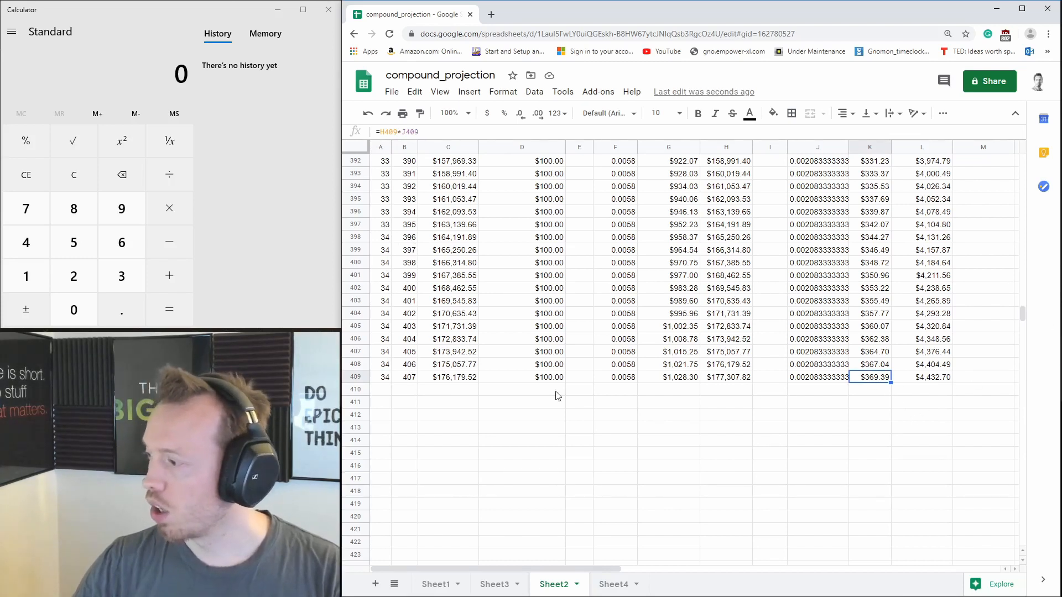
{"action": "left_click", "coordinate": [446, 379]}
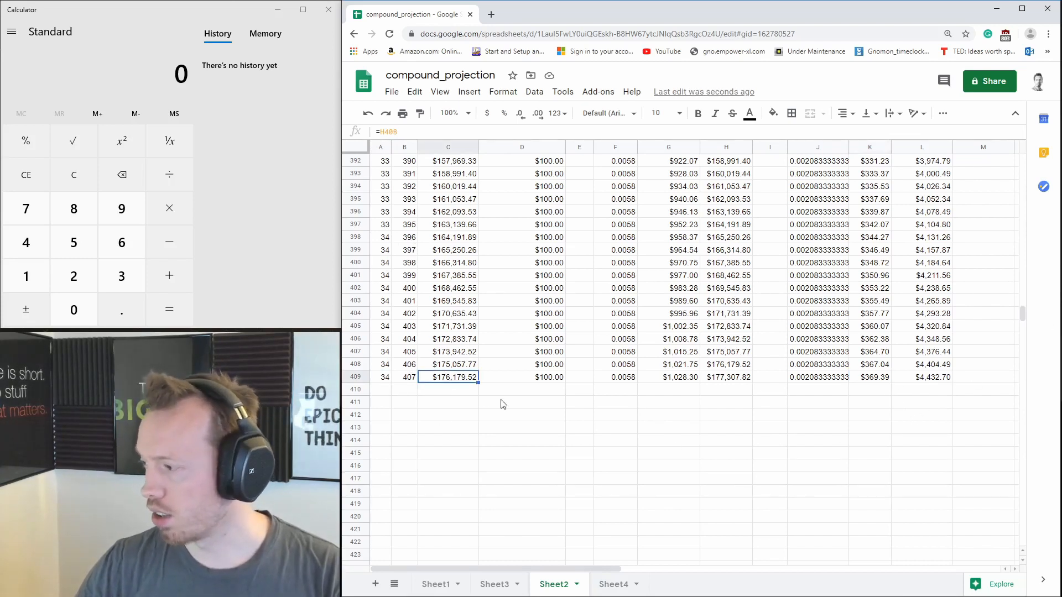
{"action": "left_click", "coordinate": [935, 382]}
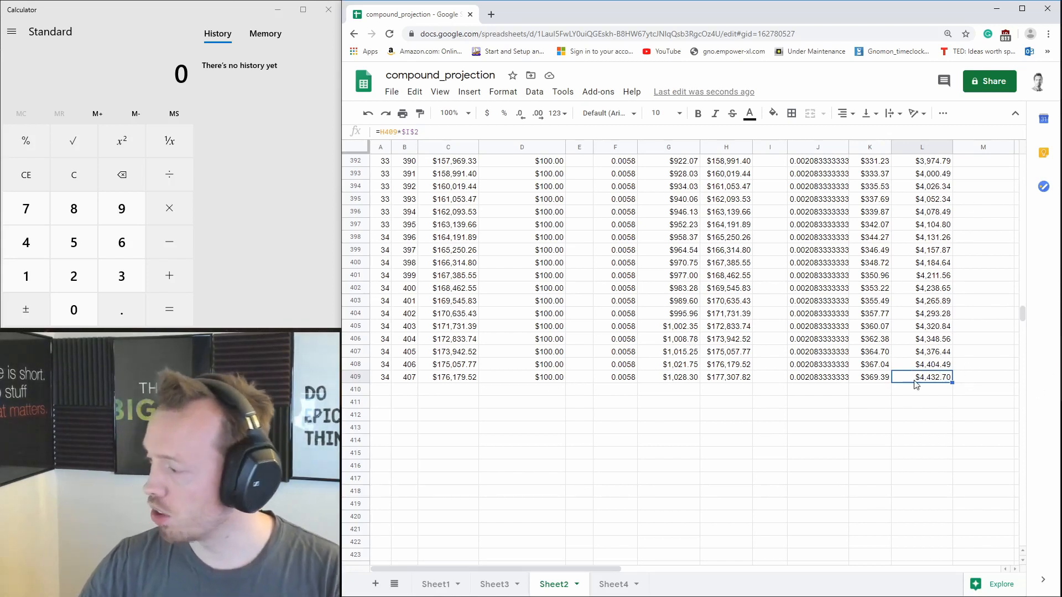
- Add a new sheet after Sheet4 and insert an empty column chart on it
{"action": "left_click", "coordinate": [614, 584]}
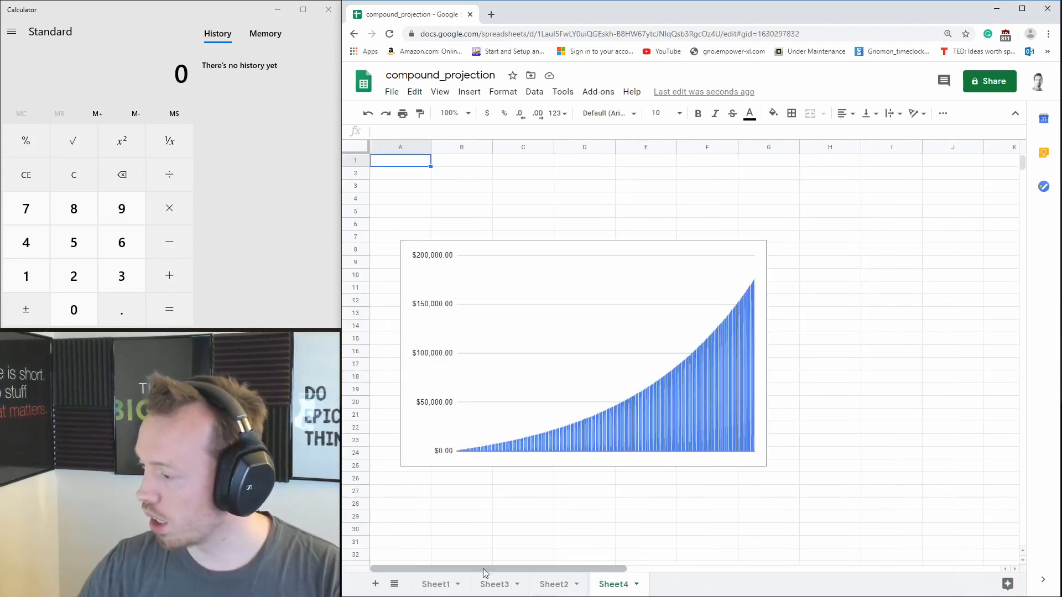
{"action": "left_click", "coordinate": [375, 585]}
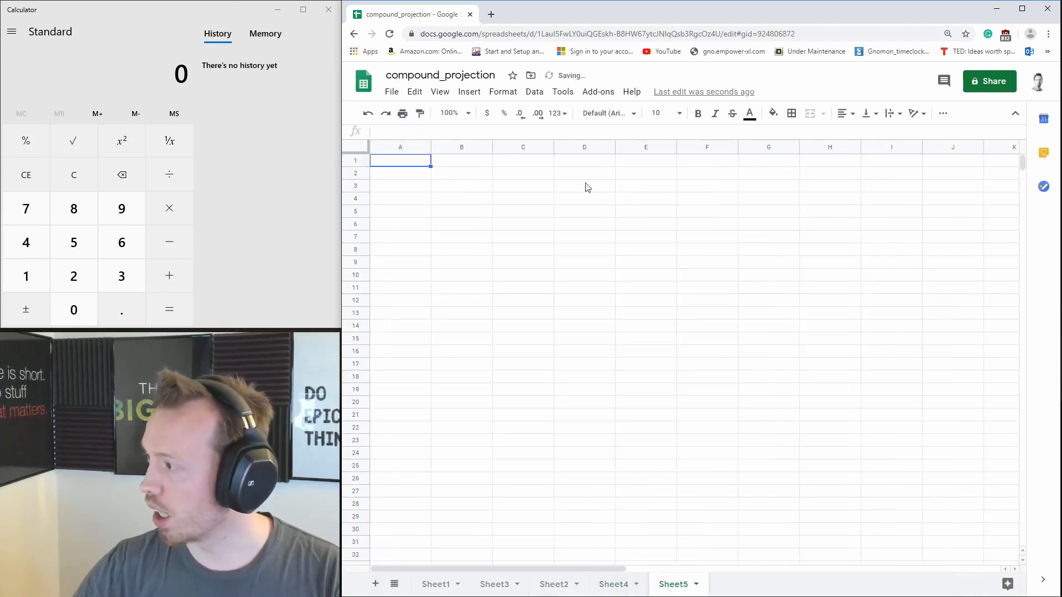
{"action": "left_click", "coordinate": [469, 92]}
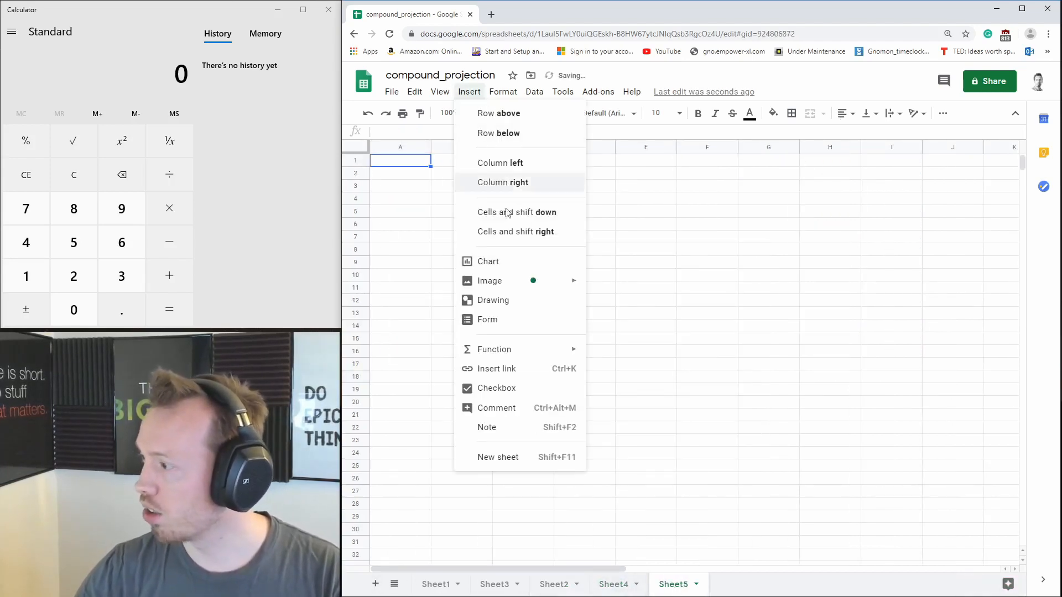
{"action": "left_click", "coordinate": [559, 265]}
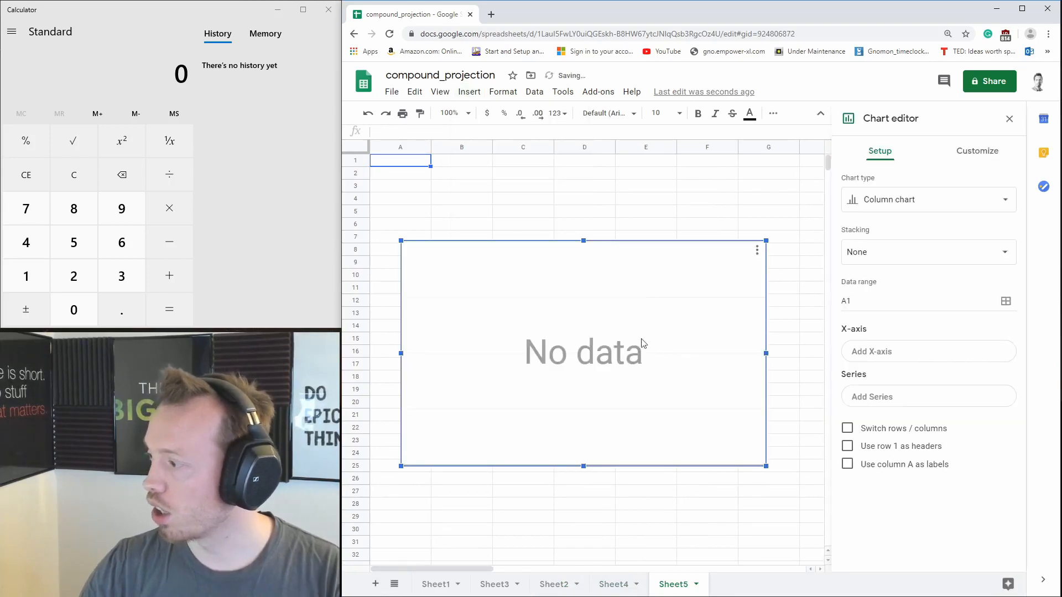
- Set the new chart's data range to the monthly dividend income values, Sheet2!K3:K409
{"action": "left_click", "coordinate": [1006, 301]}
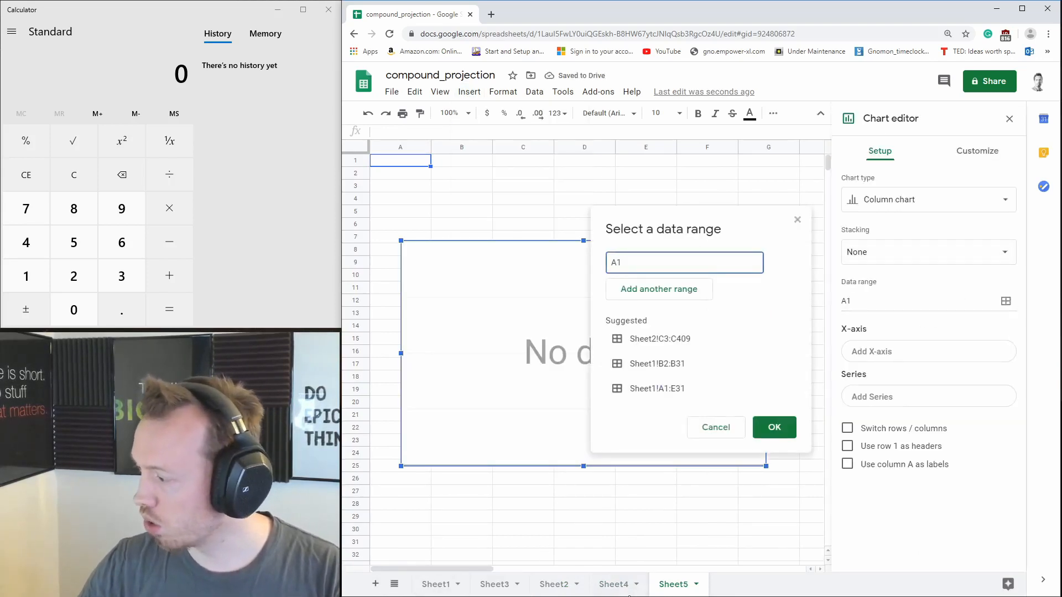
{"action": "left_click", "coordinate": [558, 588]}
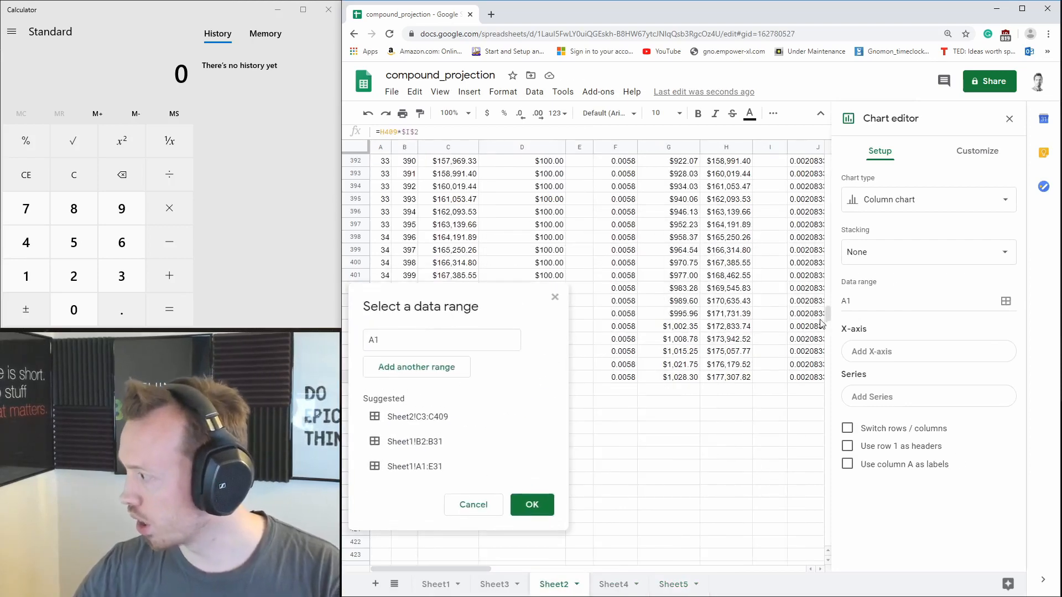
{"action": "left_click_drag", "start_coordinate": [826, 310], "coordinate": [818, 166]}
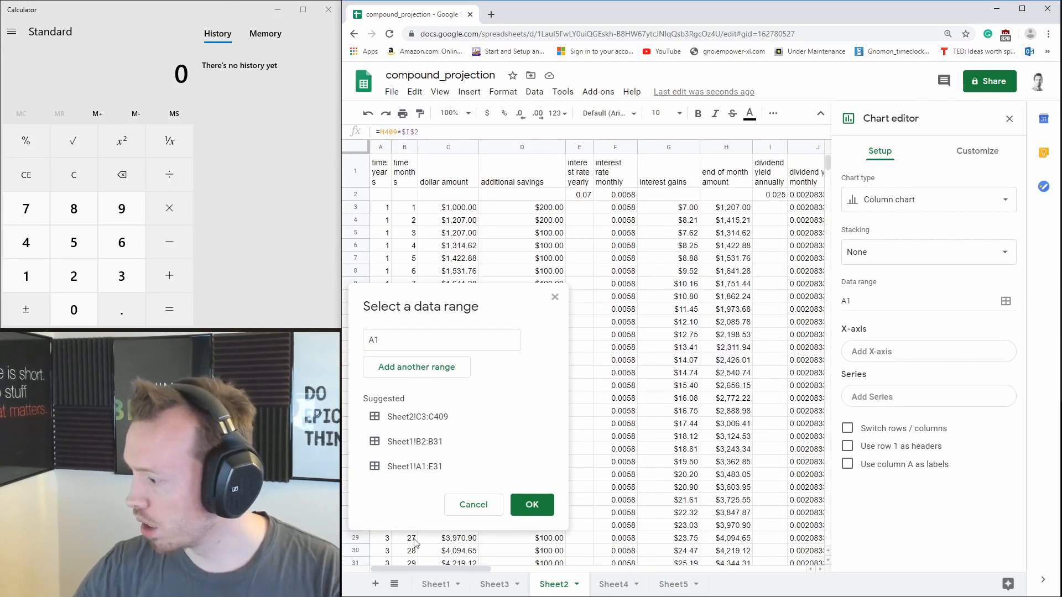
{"action": "left_click_drag", "start_coordinate": [419, 570], "coordinate": [496, 569]}
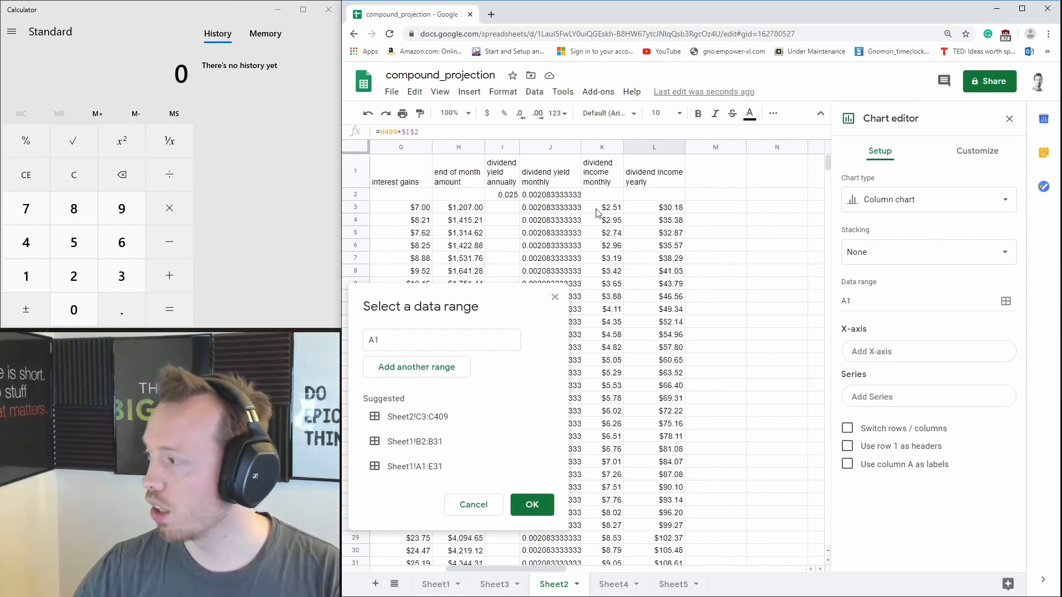
{"action": "left_click_drag", "start_coordinate": [602, 208], "coordinate": [608, 250]}
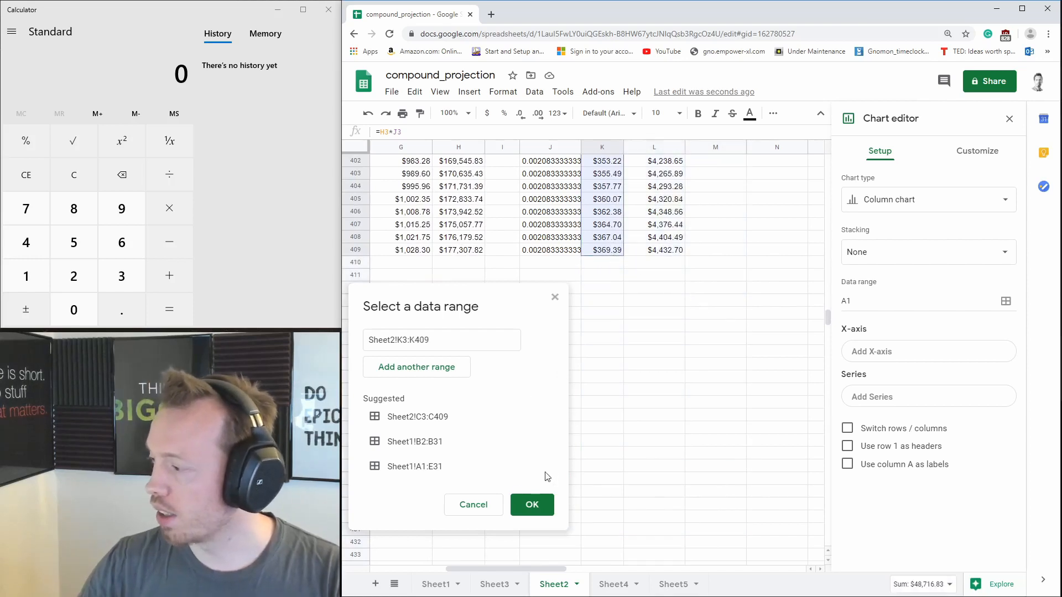
{"action": "left_click", "coordinate": [533, 503]}
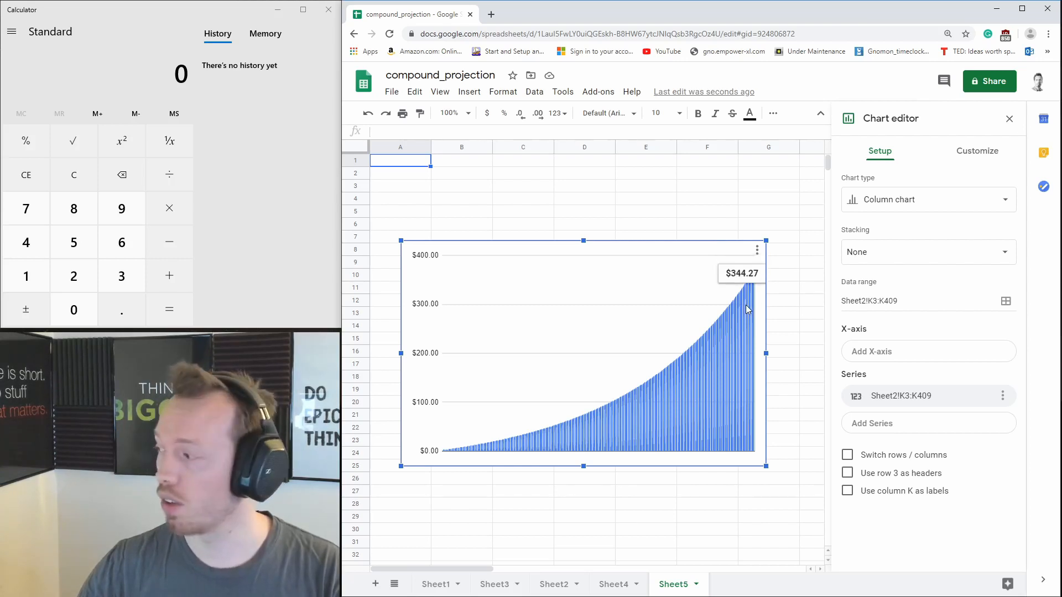
- Return to Sheet2 and enter the header "end value" in cell M1, beside the yearly dividend income
{"action": "left_click", "coordinate": [542, 591]}
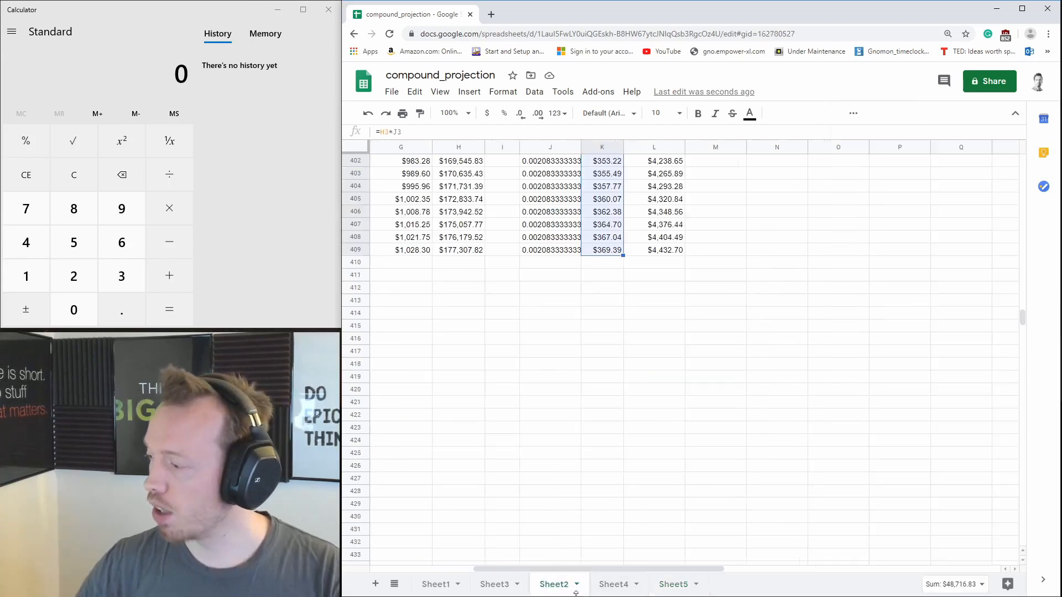
{"action": "left_click_drag", "start_coordinate": [619, 568], "coordinate": [509, 567]}
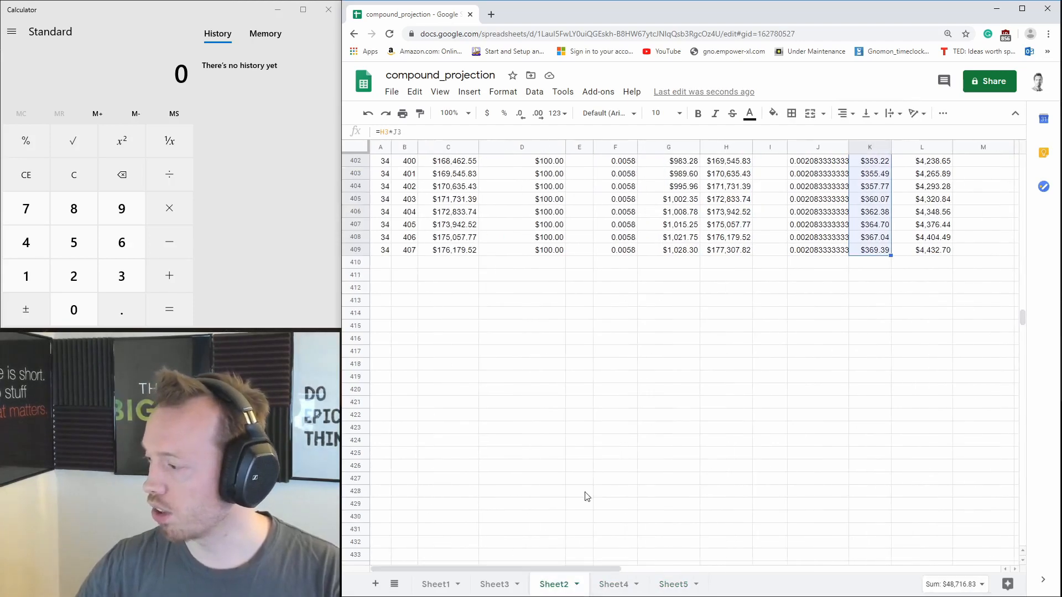
{"action": "left_click_drag", "start_coordinate": [1023, 317], "coordinate": [1007, 141]}
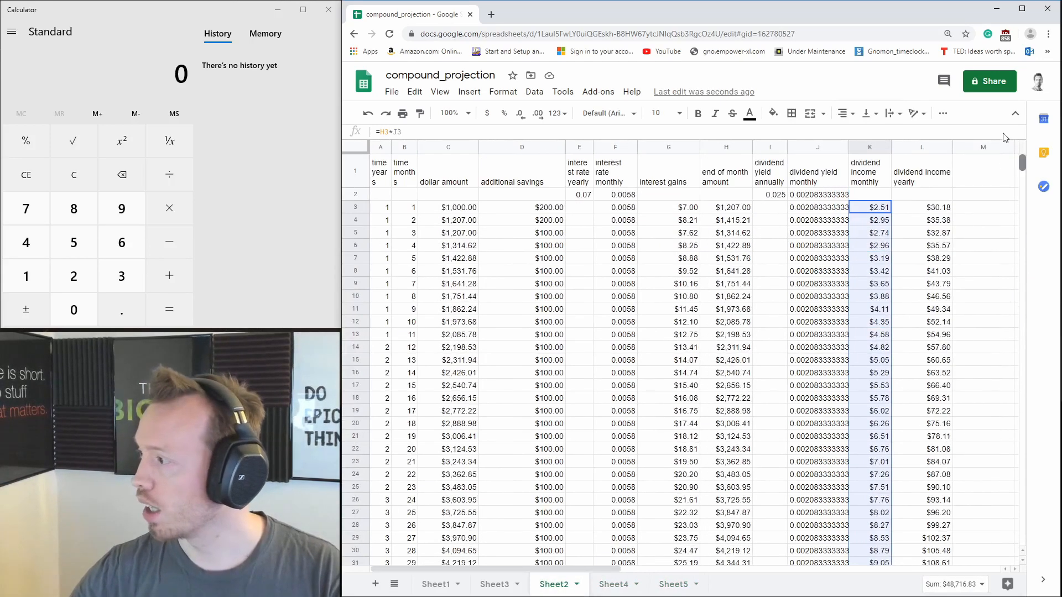
{"action": "left_click", "coordinate": [519, 209]}
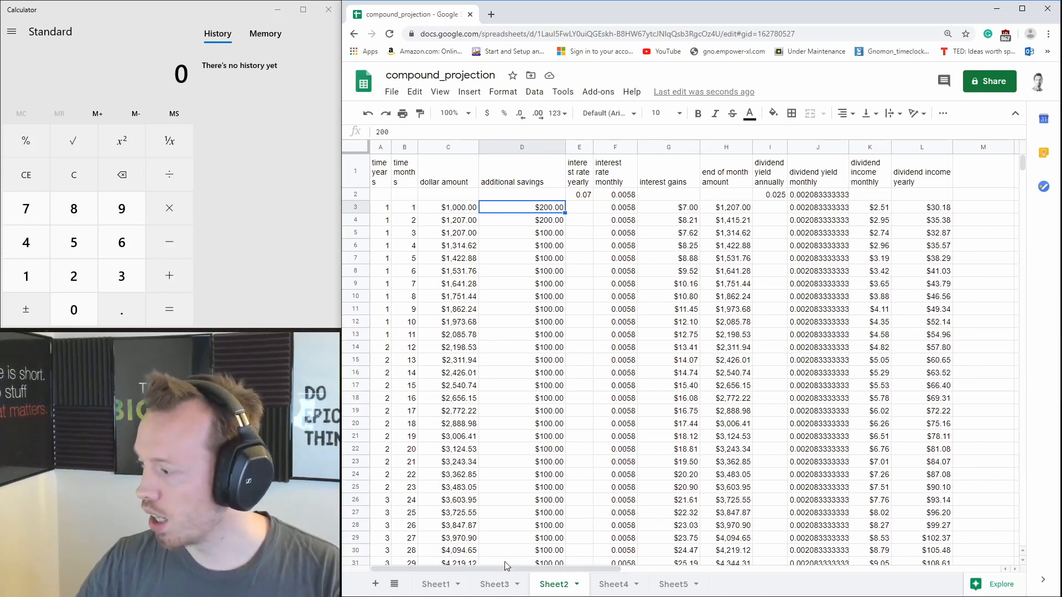
{"action": "left_click_drag", "start_coordinate": [507, 568], "coordinate": [542, 572]}
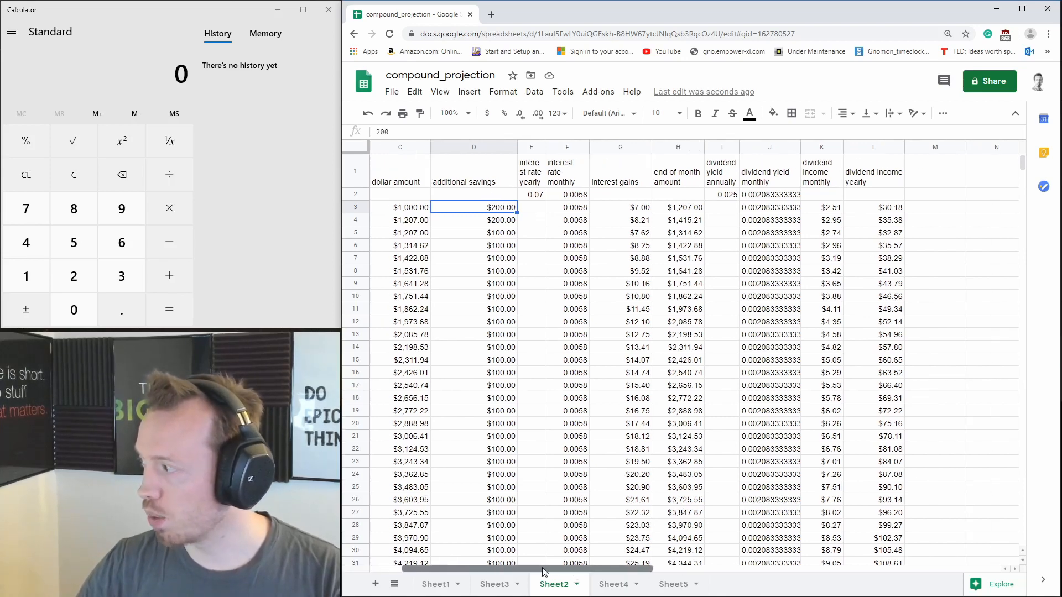
{"action": "left_click", "coordinate": [903, 148]}
{"action": "left_click", "coordinate": [914, 169]}
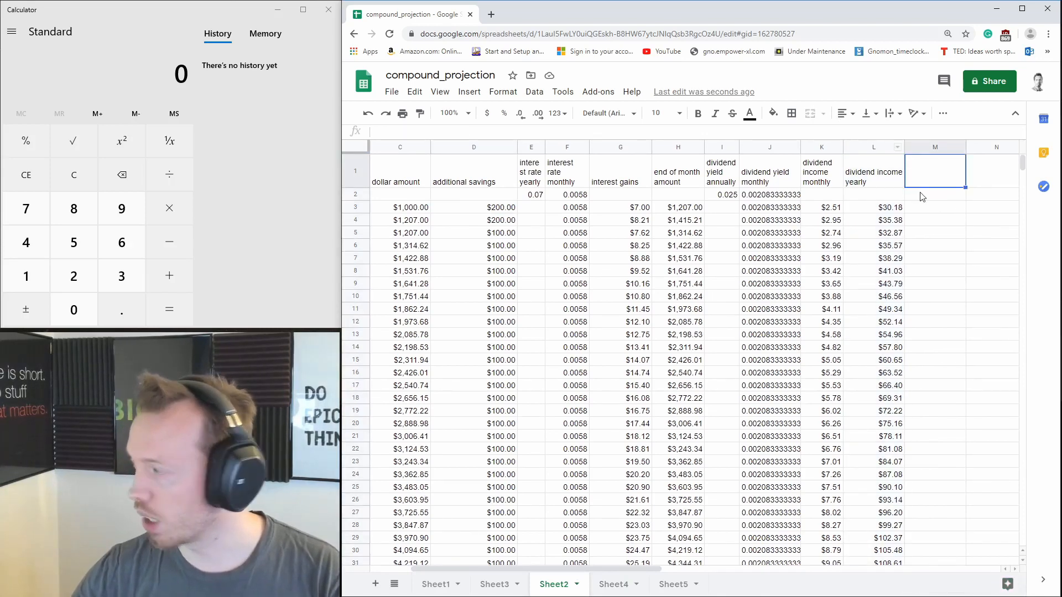
{"action": "type", "text": "end value"}
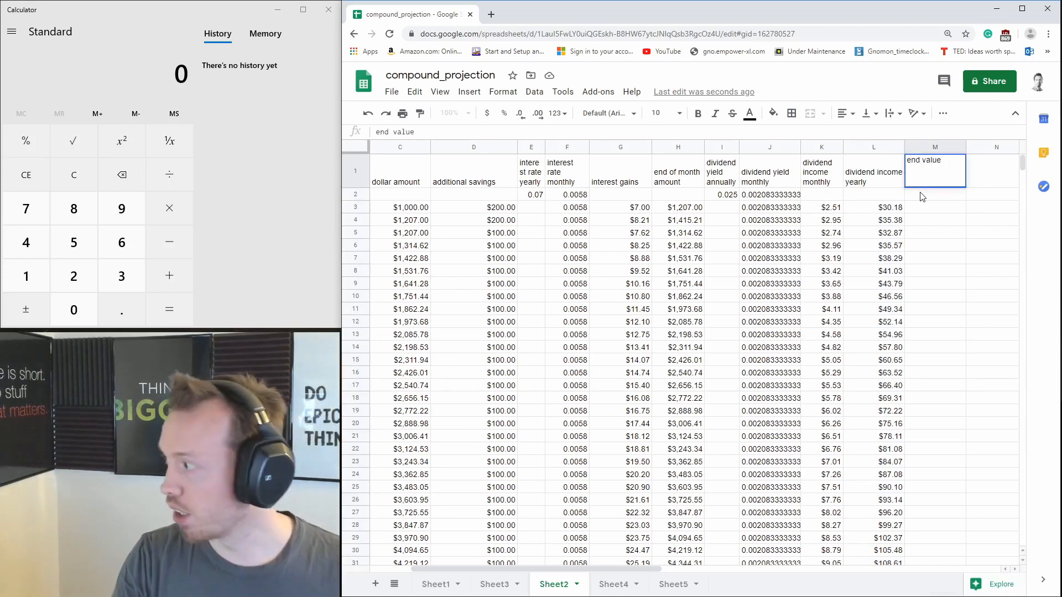
{"action": "key", "text": "Return"}
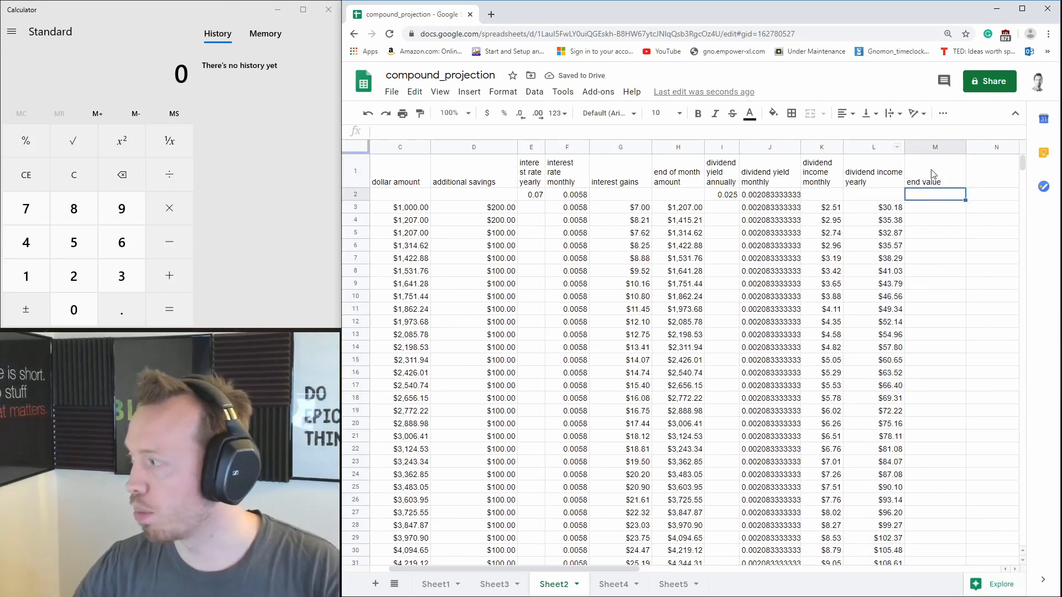
- Make M2 reference the final end of month amount in H409
{"action": "type", "text": "="}
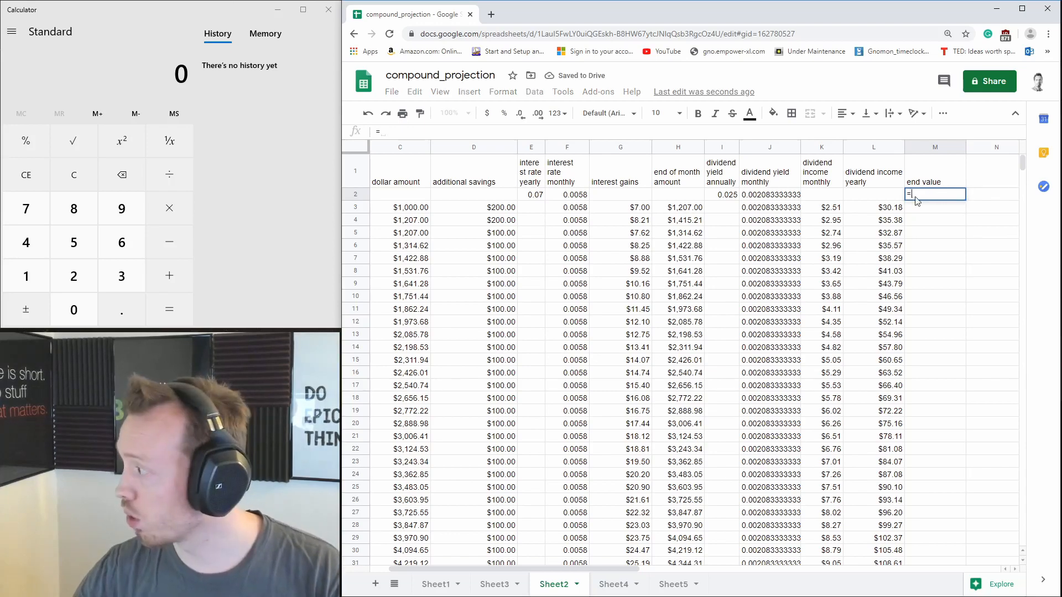
{"action": "left_click_drag", "start_coordinate": [1023, 166], "coordinate": [1011, 327]}
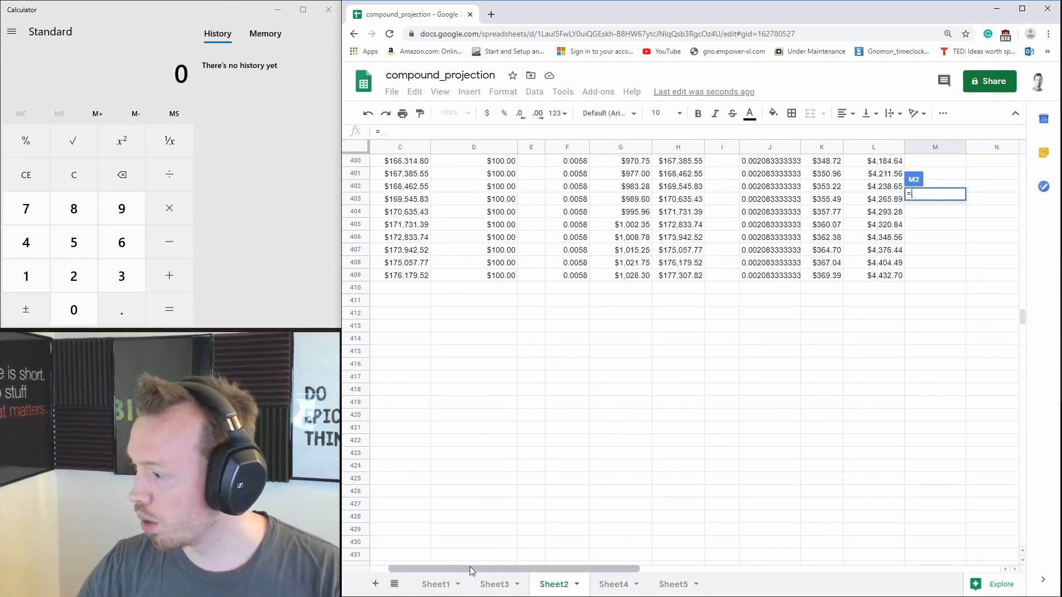
{"action": "left_click_drag", "start_coordinate": [470, 566], "coordinate": [420, 566]}
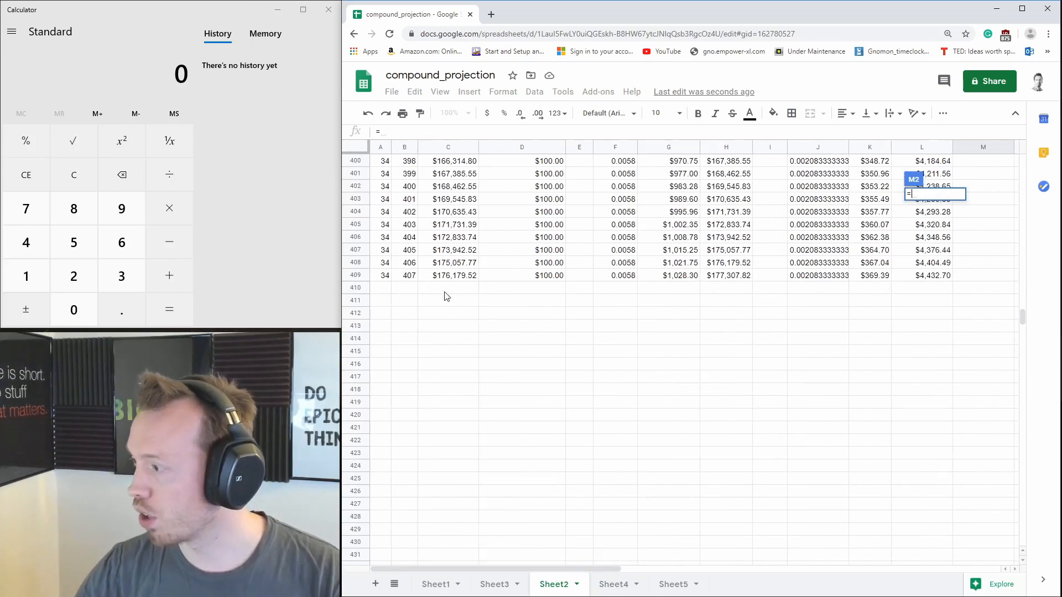
{"action": "left_click", "coordinate": [728, 279]}
{"action": "key", "text": "Return"}
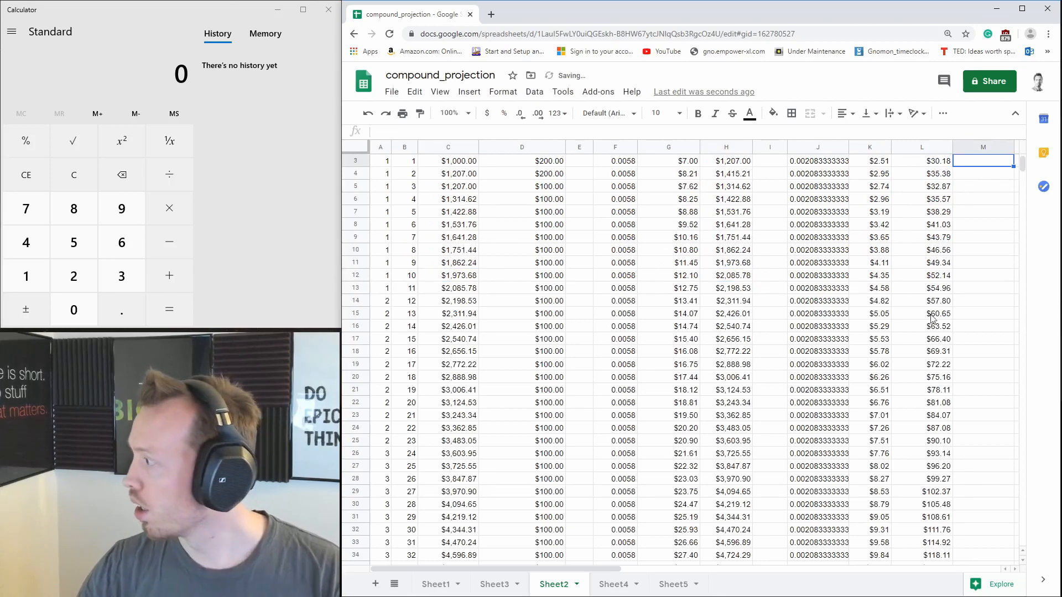
{"action": "scroll", "coordinate": [1024, 166], "scroll_direction": "up", "scroll_amount": 1}
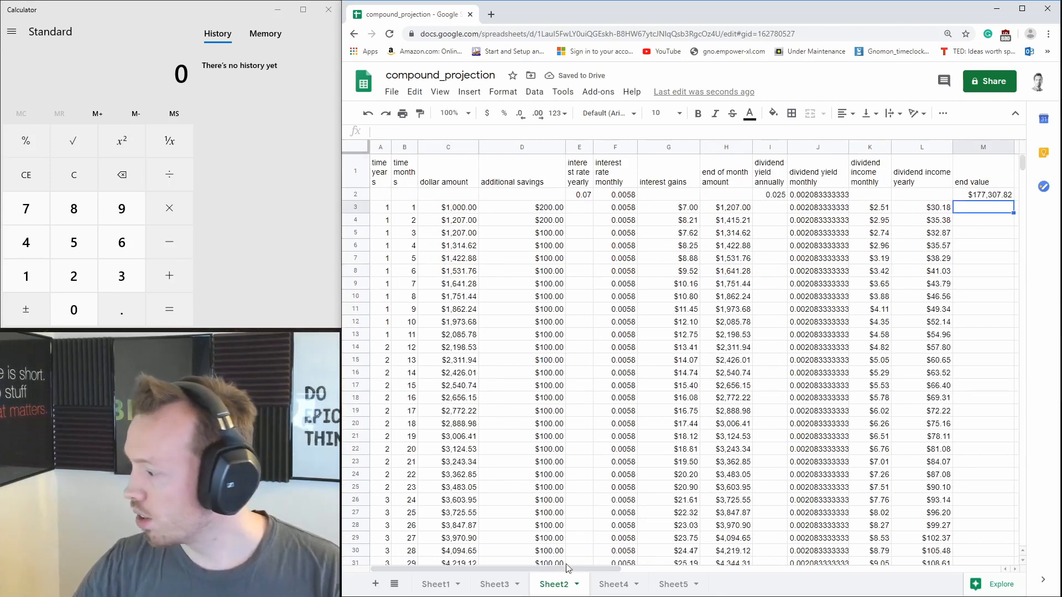
- Enter the label "end dividend monthly" in cell M3, below the end value
{"action": "left_click_drag", "start_coordinate": [529, 566], "coordinate": [541, 570]}
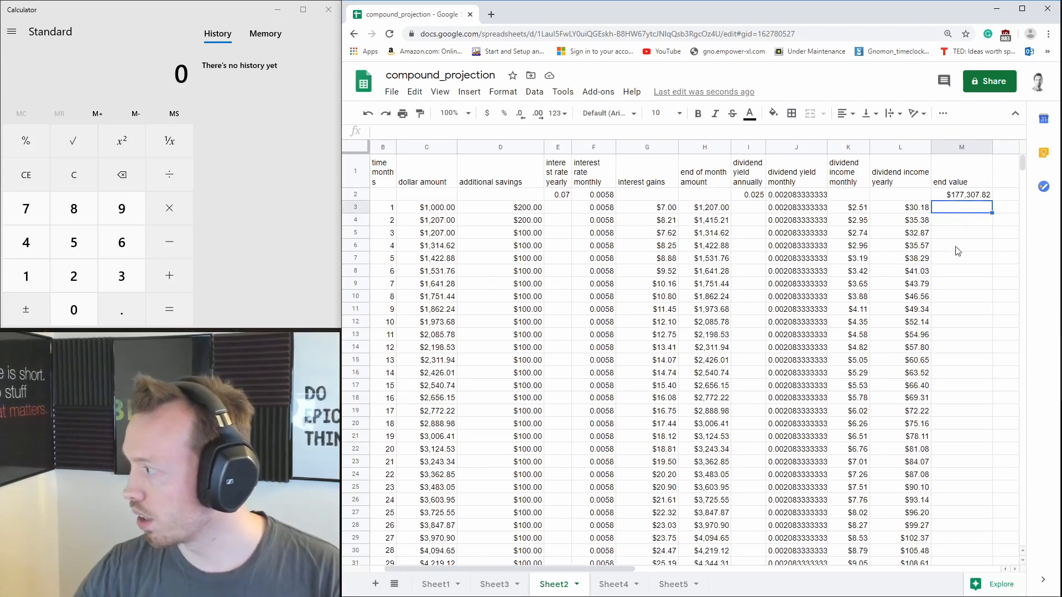
{"action": "left_click", "coordinate": [961, 221]}
{"action": "left_click", "coordinate": [960, 209]}
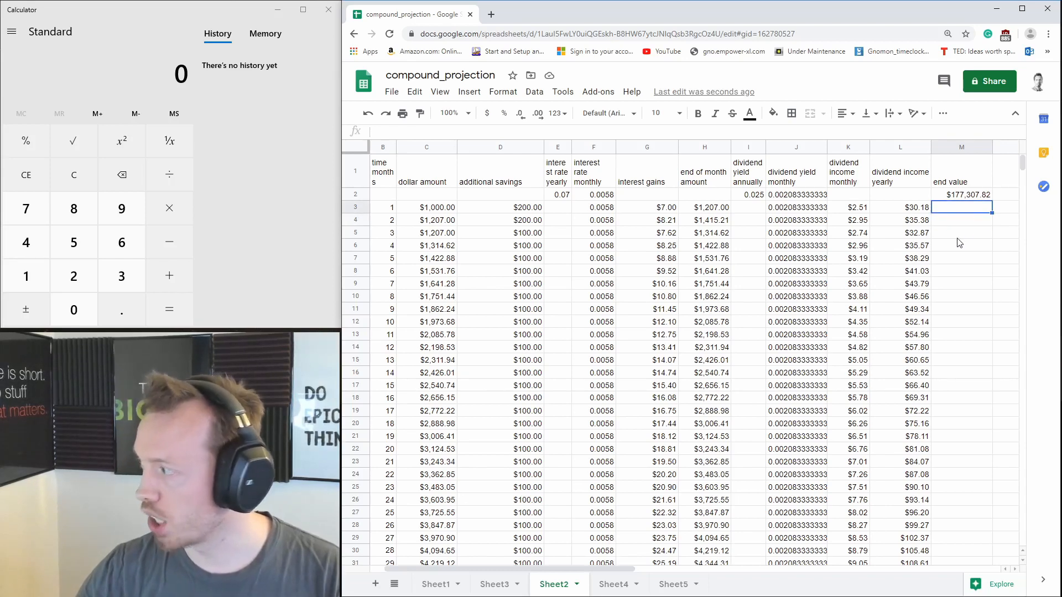
{"action": "type", "text": "end d"}
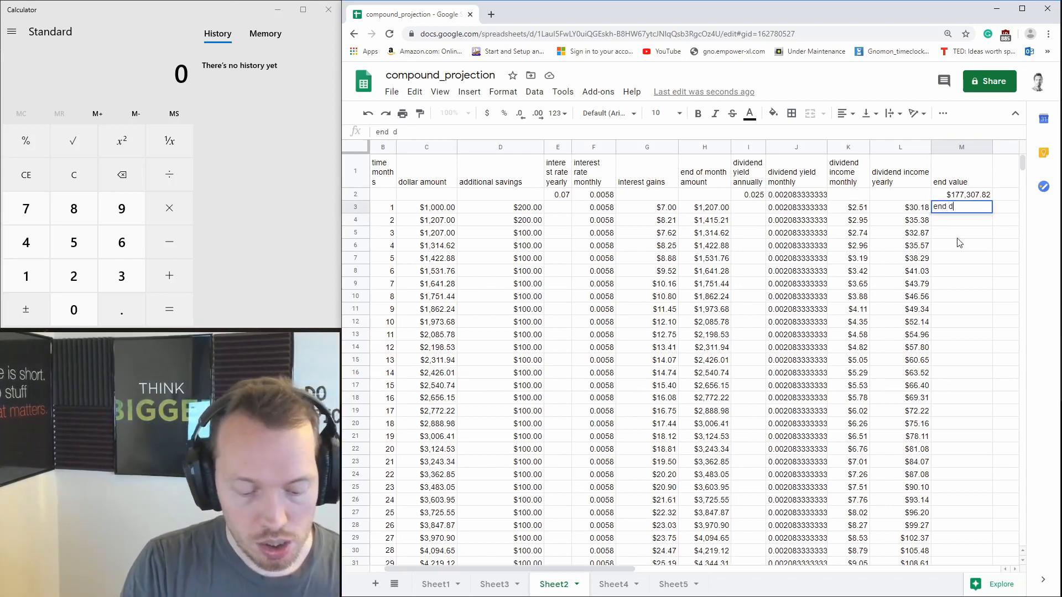
{"action": "type", "text": "ividend"}
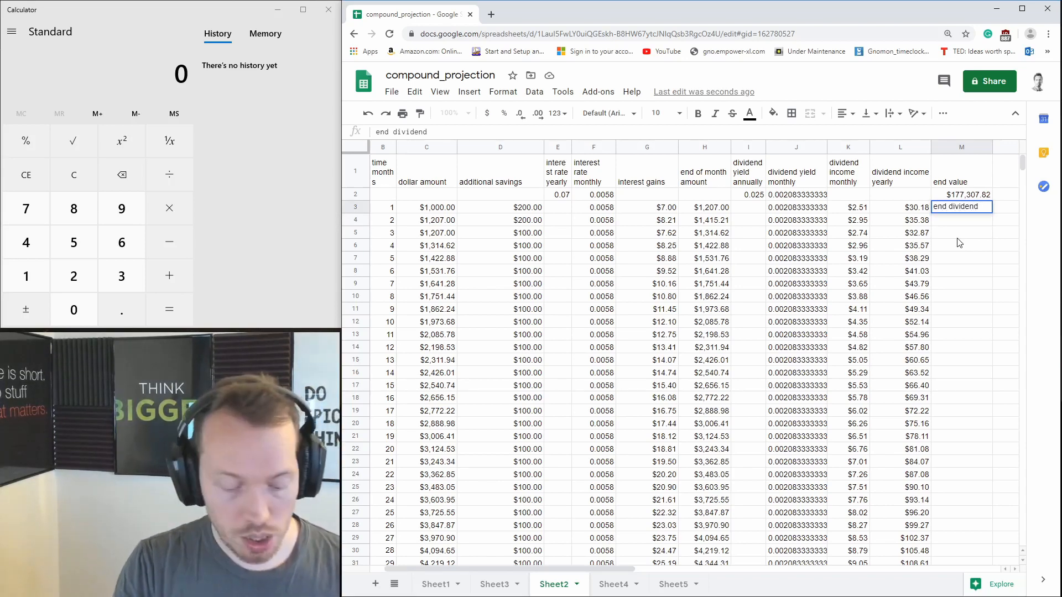
{"action": "type", "text": " monthlu"}
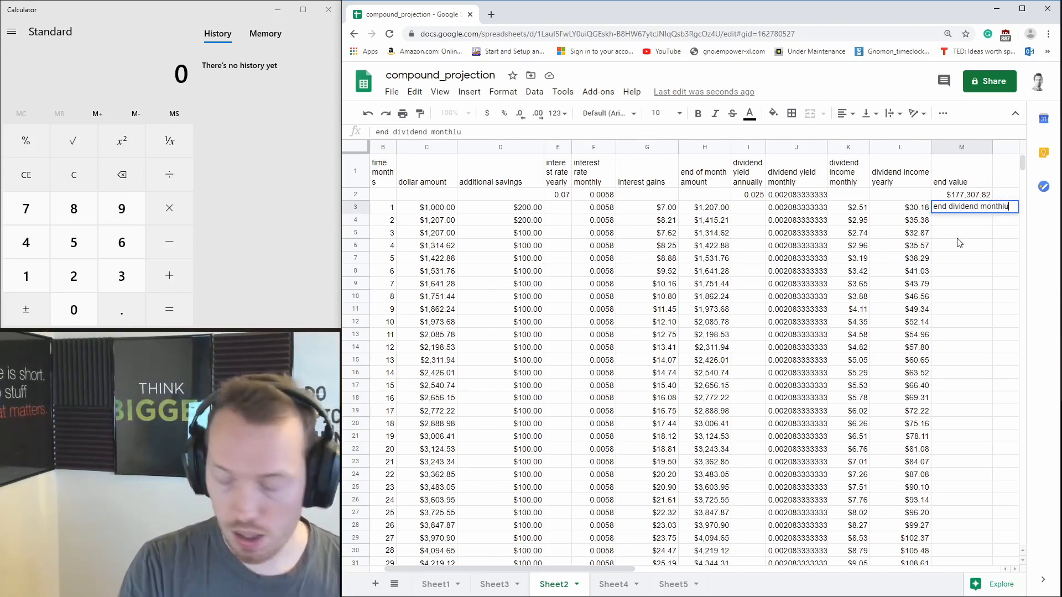
{"action": "type", "text": "y"}
{"action": "key", "text": "Return"}
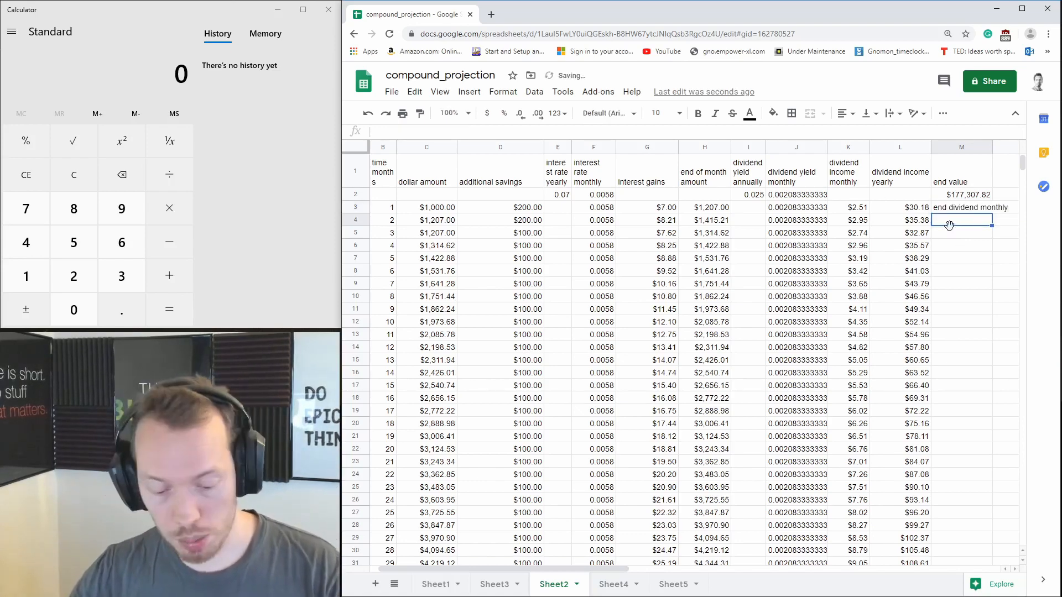
- Make M4 reference the final monthly dividend income with the formula =K409
{"action": "type", "text": "="}
{"action": "scroll", "coordinate": [1009, 314], "scroll_direction": "down", "scroll_amount": 20}
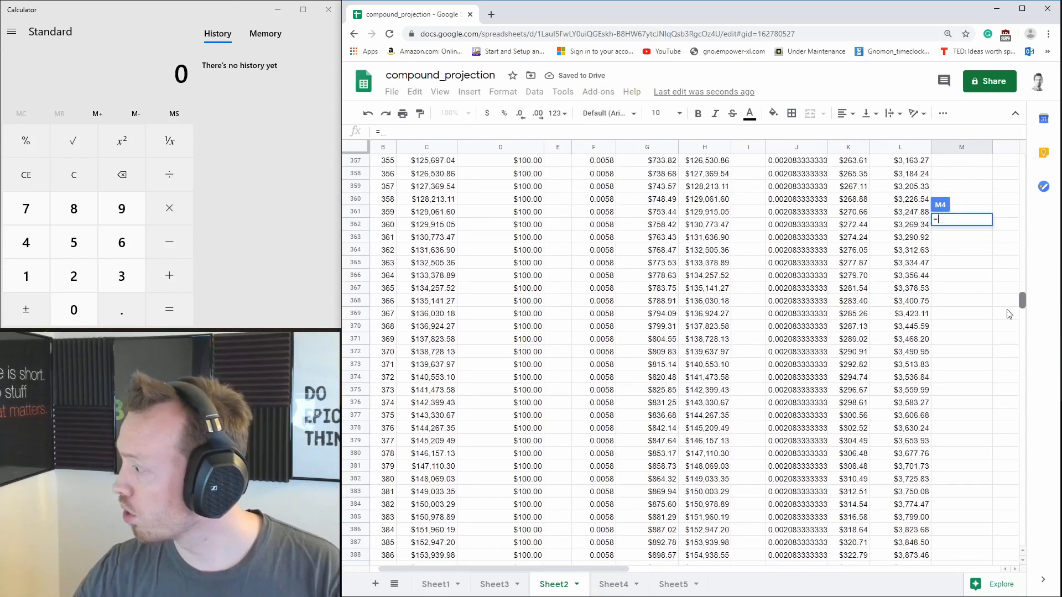
{"action": "scroll", "coordinate": [1002, 321], "scroll_direction": "down", "scroll_amount": 20}
{"action": "scroll", "coordinate": [993, 329], "scroll_direction": "up", "scroll_amount": 8}
{"action": "left_click", "coordinate": [861, 365]}
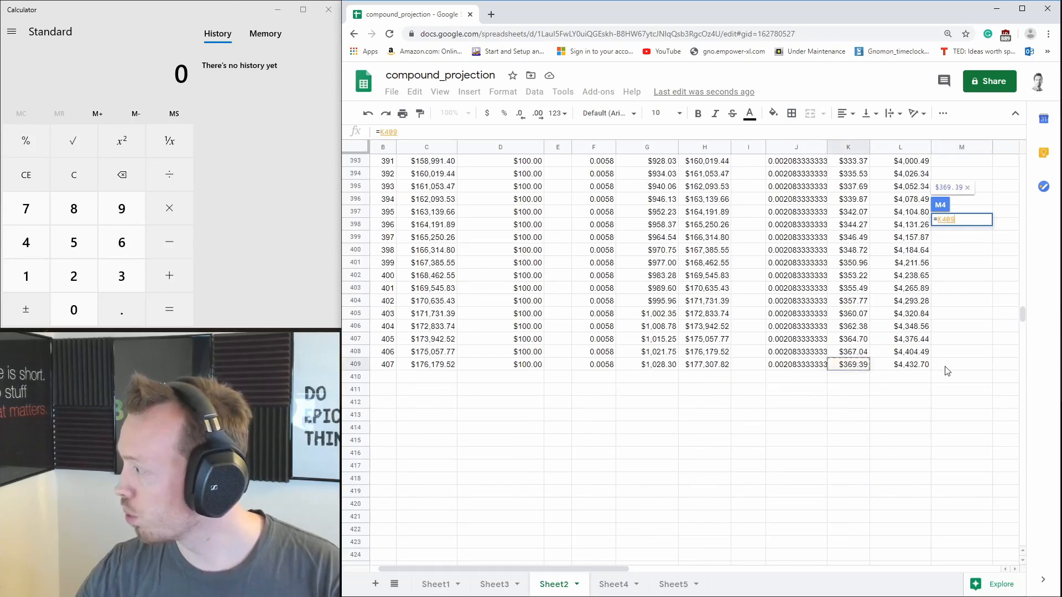
{"action": "key", "text": "Return"}
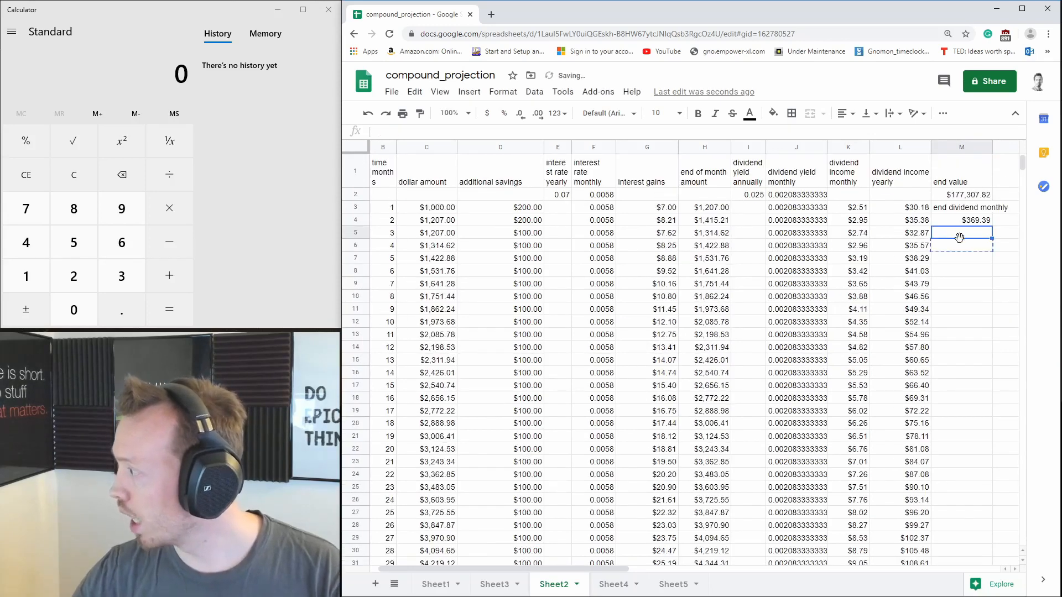
- Enter the label "end dividend yearly" in cell M5
{"action": "type", "text": "end "}
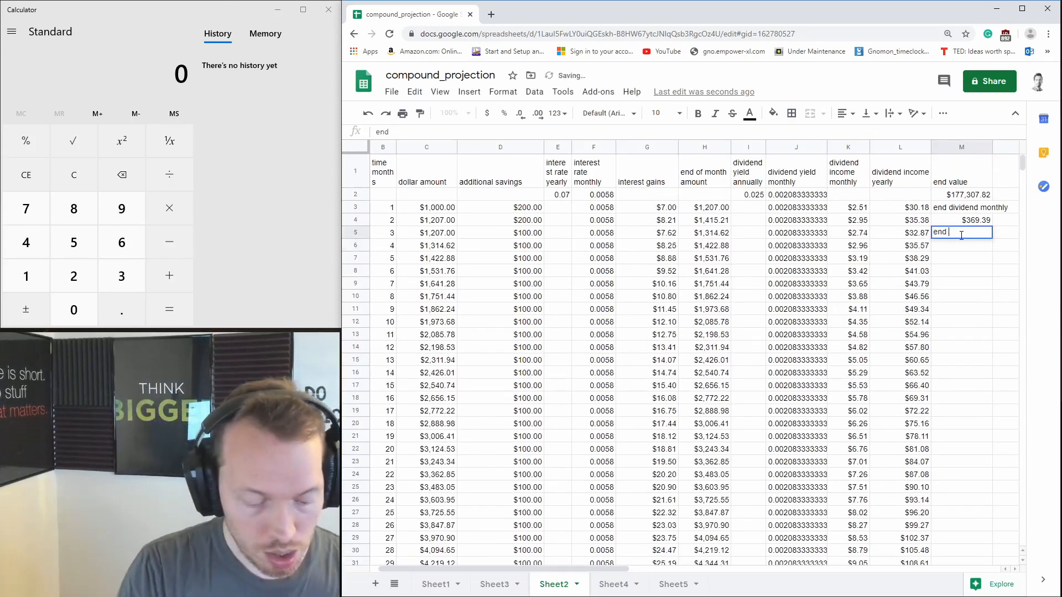
{"action": "type", "text": "dividend"}
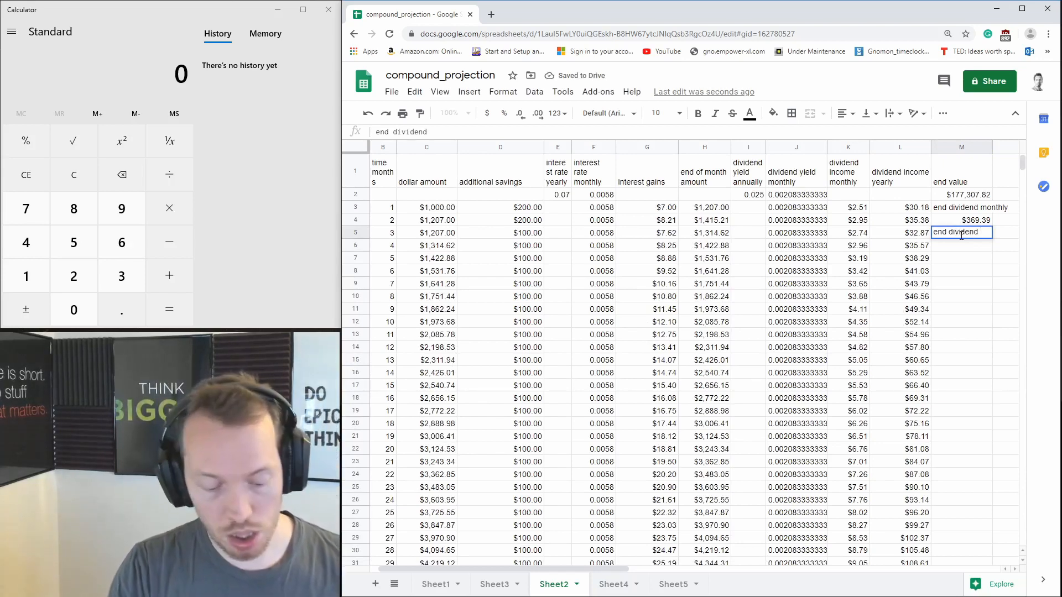
{"action": "type", "text": " yearly"}
{"action": "key", "text": "Return"}
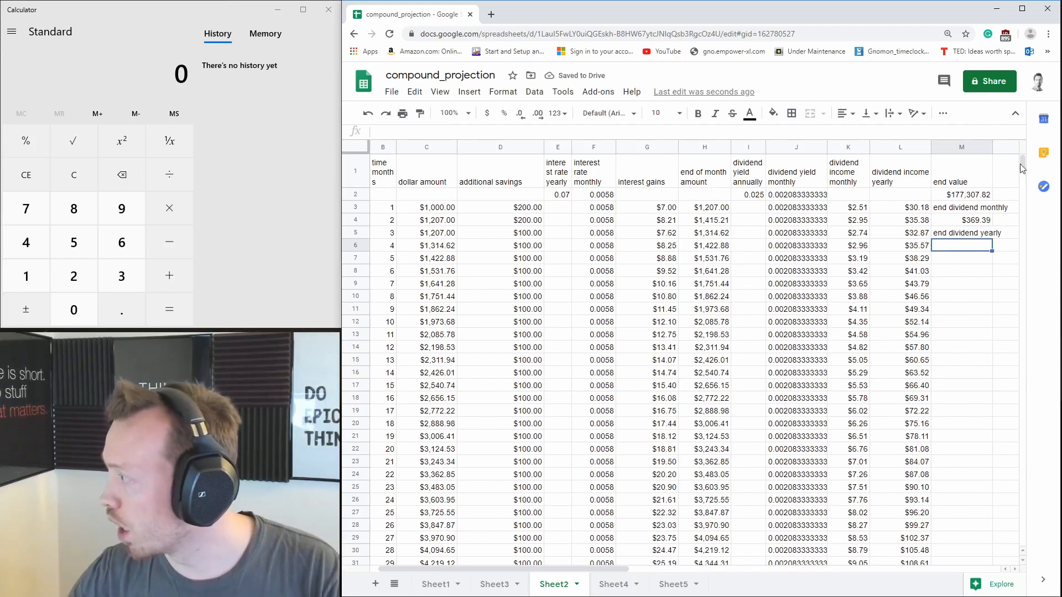
- Make M6 reference the final yearly dividend income with the formula =L409, and check the formulas of the summary values
{"action": "left_click_drag", "start_coordinate": [1022, 167], "coordinate": [987, 321]}
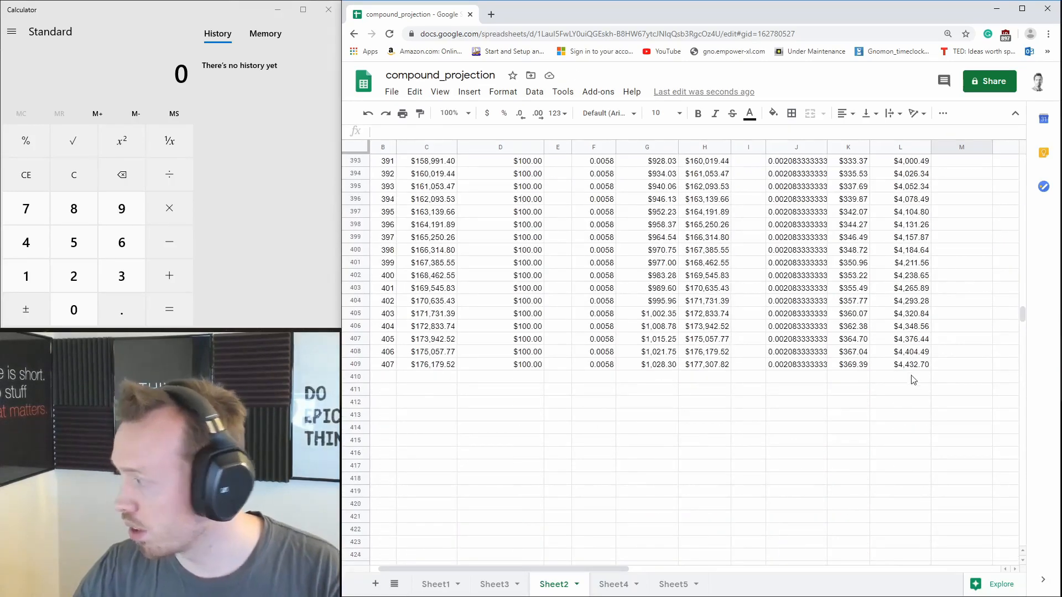
{"action": "left_click", "coordinate": [911, 365]}
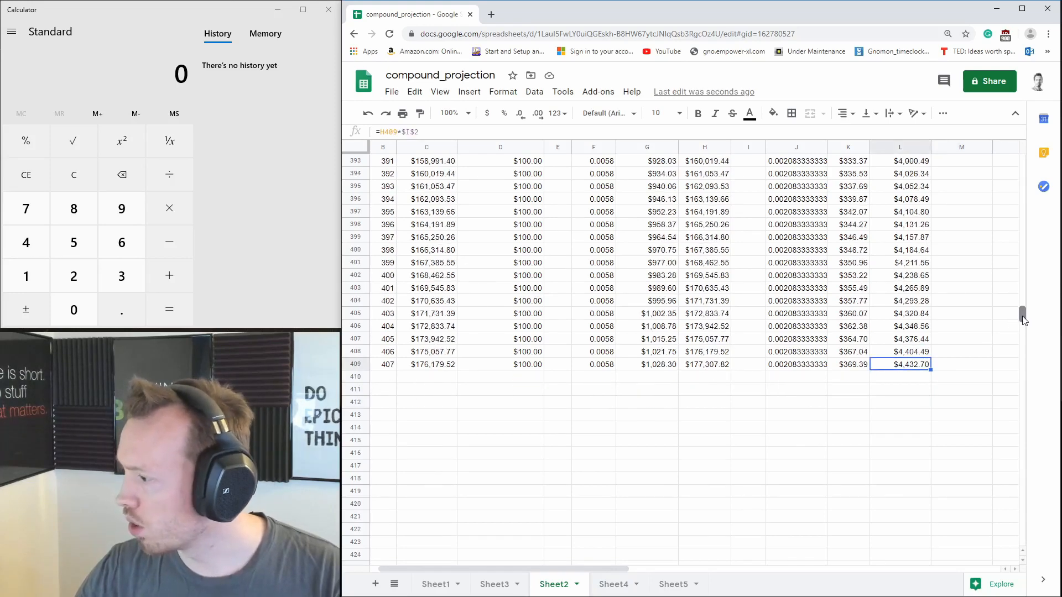
{"action": "left_click_drag", "start_coordinate": [1022, 316], "coordinate": [1021, 150]}
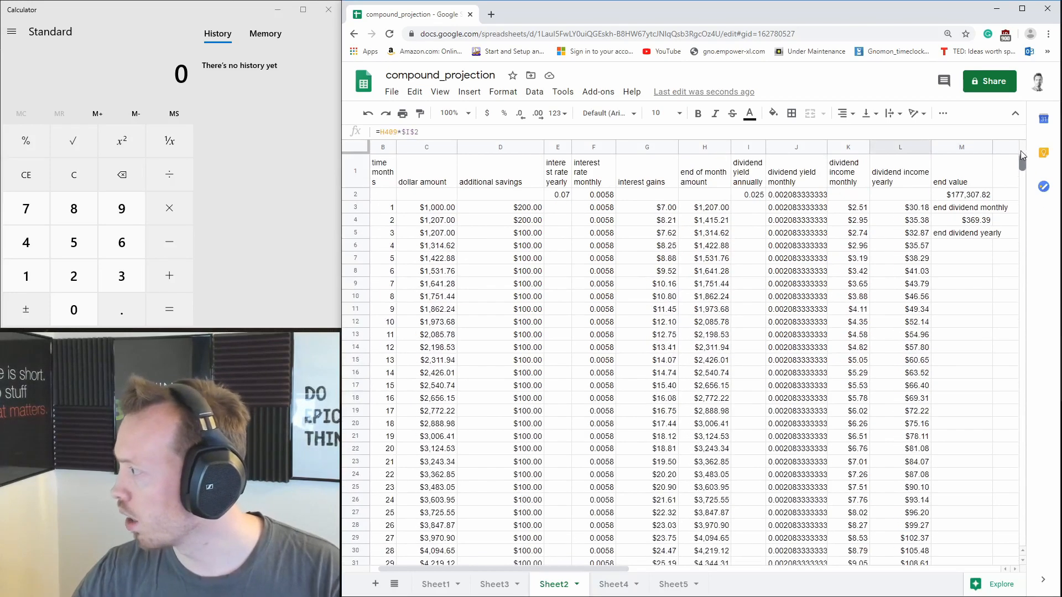
{"action": "left_click", "coordinate": [968, 248]}
{"action": "left_click", "coordinate": [973, 223]}
{"action": "left_click", "coordinate": [973, 248]}
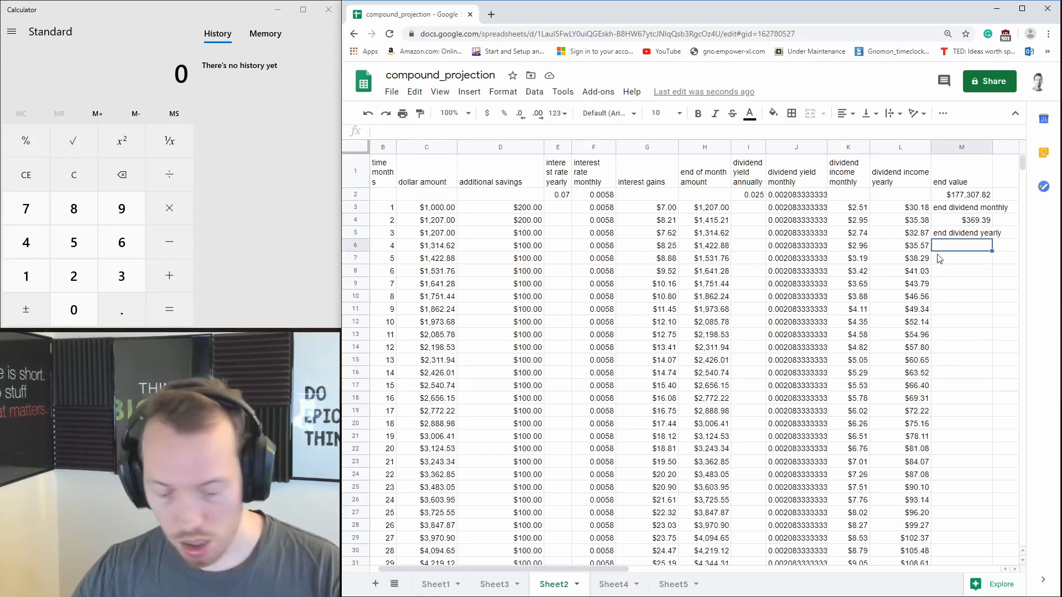
{"action": "type", "text": "=L409"}
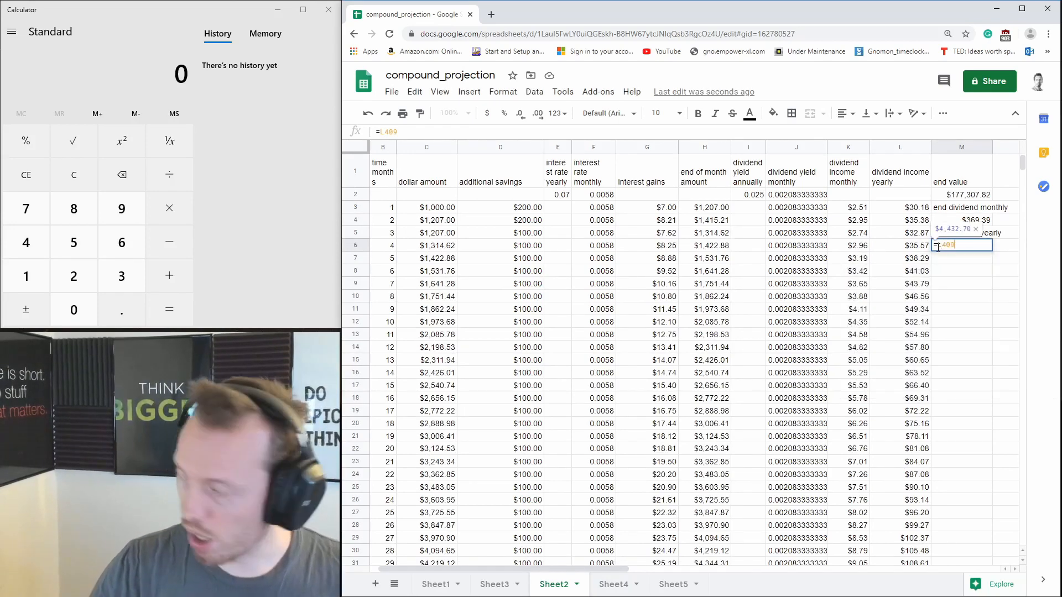
{"action": "key", "text": "Return"}
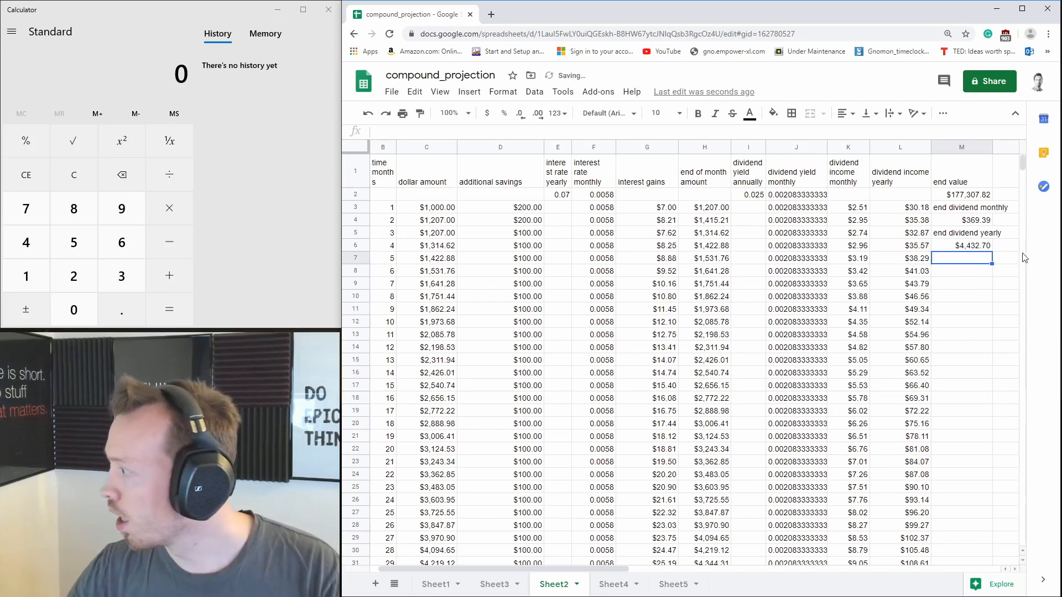
{"action": "left_click", "coordinate": [974, 246]}
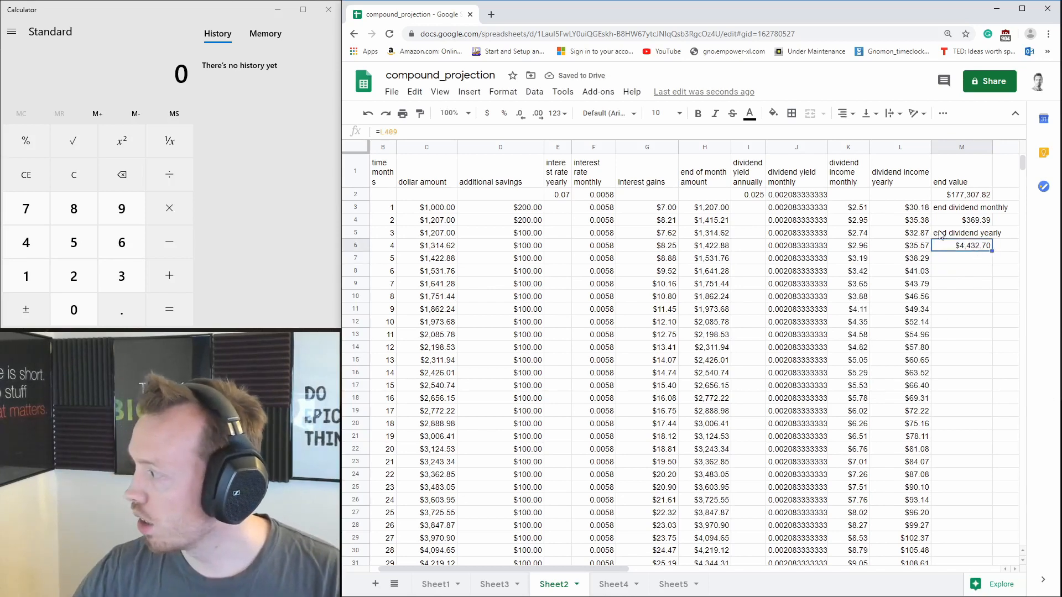
{"action": "left_click", "coordinate": [966, 196]}
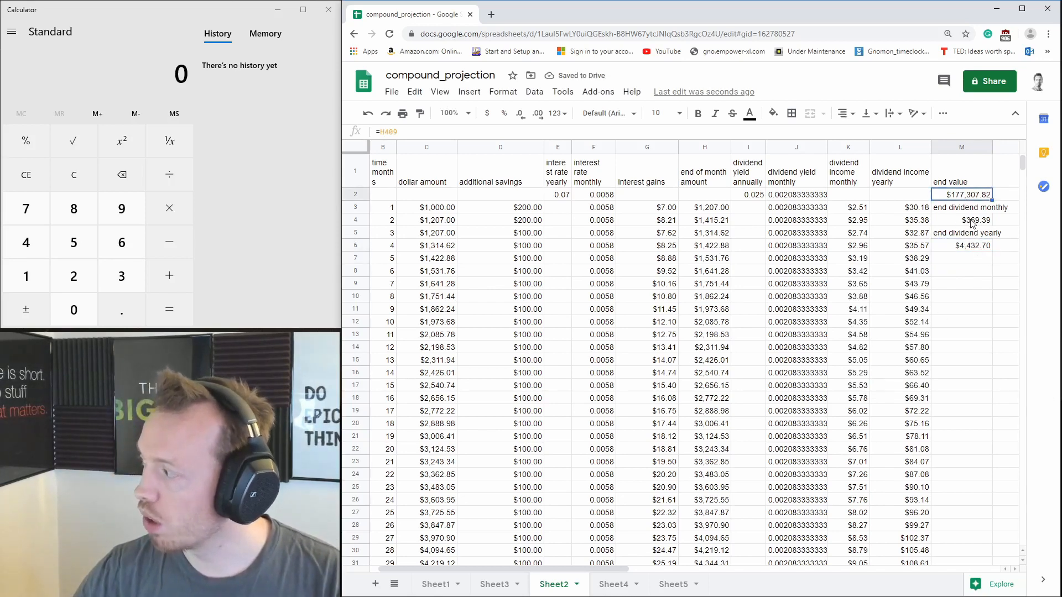
{"action": "left_click", "coordinate": [973, 222]}
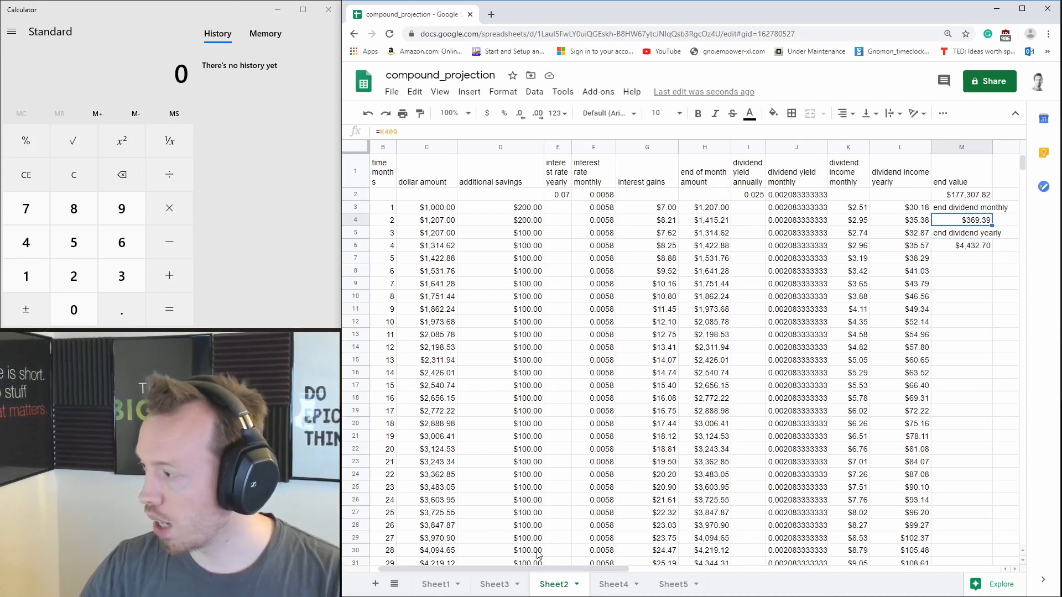
- Set the first month's additional savings in D3 to 400 and fill the D4 formula down the column through row 409
{"action": "left_click", "coordinate": [536, 209]}
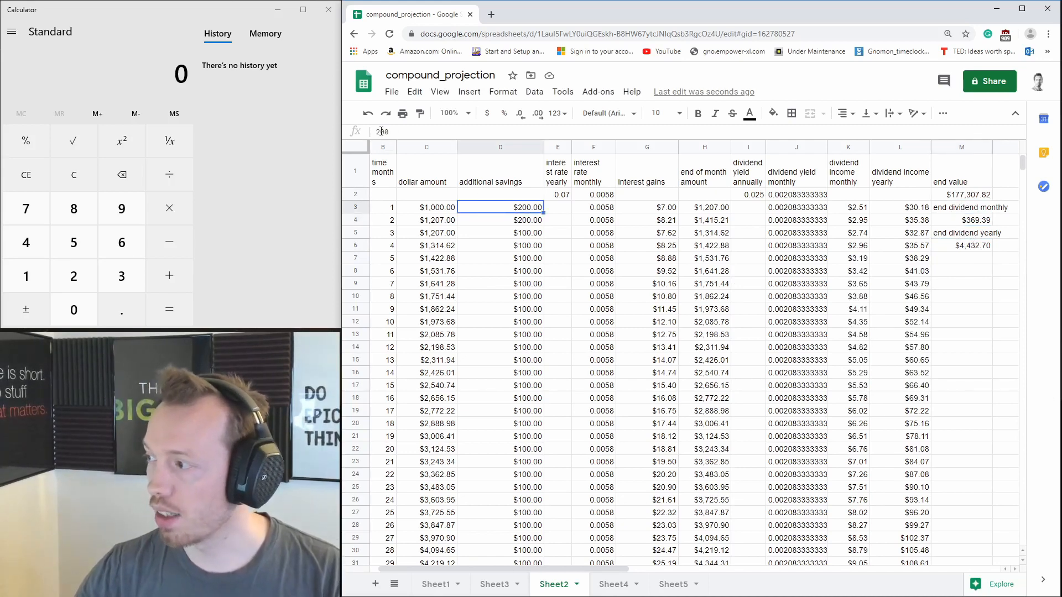
{"action": "left_click_drag", "start_coordinate": [394, 132], "coordinate": [341, 152]}
{"action": "type", "text": "400"}
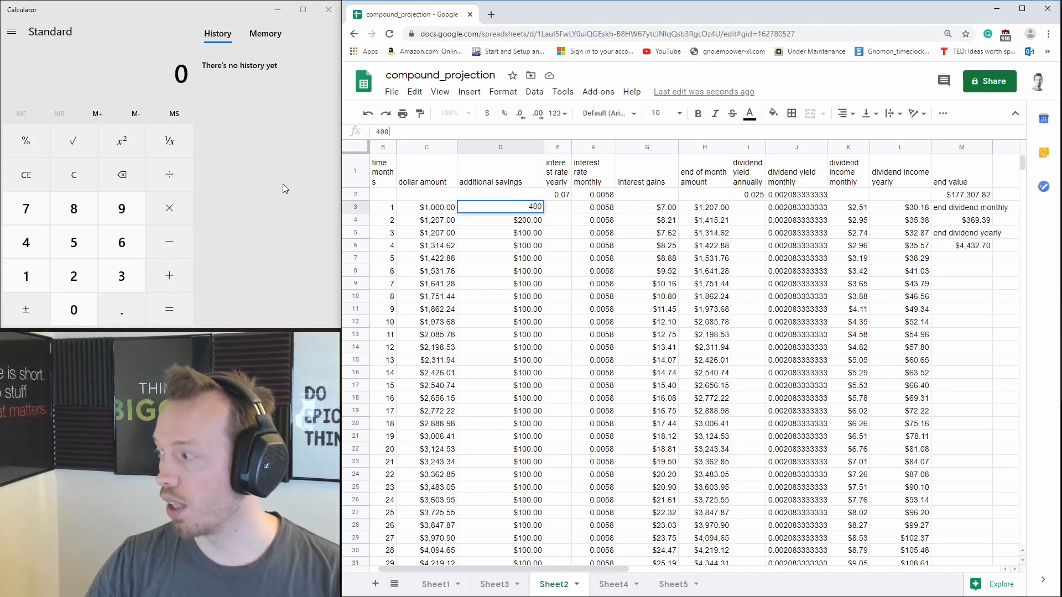
{"action": "key", "text": "Return"}
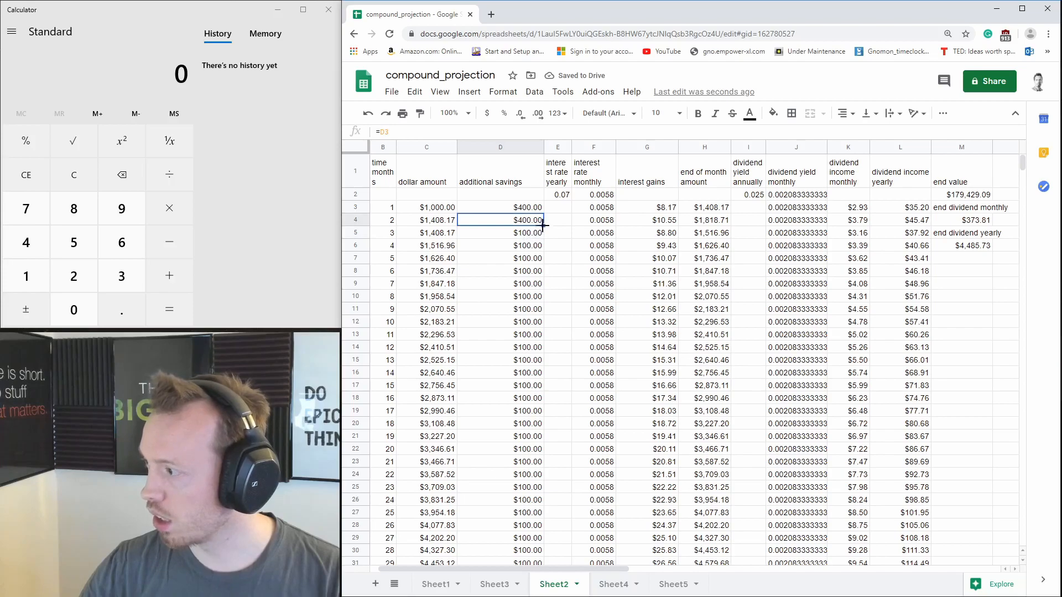
{"action": "left_click_drag", "start_coordinate": [543, 224], "coordinate": [536, 307]}
{"action": "left_click", "coordinate": [507, 394]}
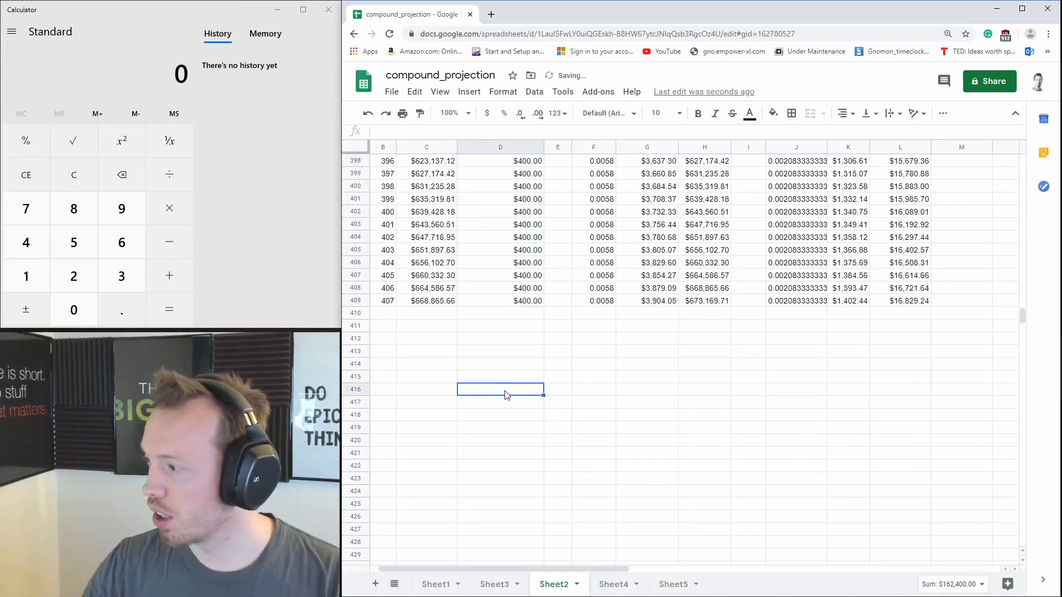
{"action": "left_click", "coordinate": [429, 304]}
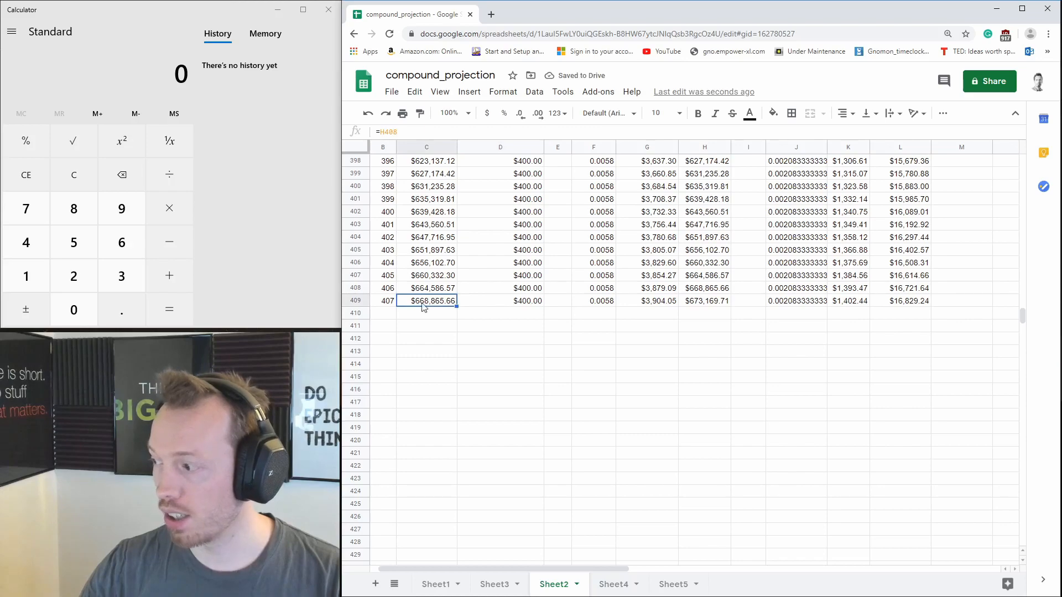
- Make the three summary values in M2, M4 and M6 bold
{"action": "left_click_drag", "start_coordinate": [1022, 316], "coordinate": [1026, 162]}
{"action": "left_click", "coordinate": [960, 198]}
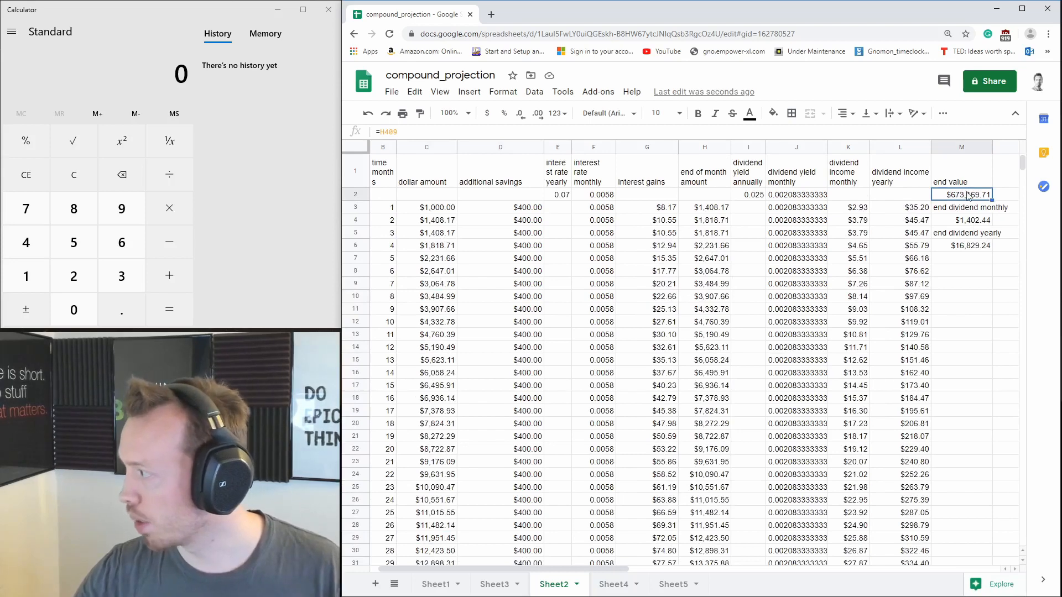
{"action": "left_click", "coordinate": [978, 221], "text": "ctrl"}
{"action": "left_click", "coordinate": [965, 246], "text": "ctrl"}
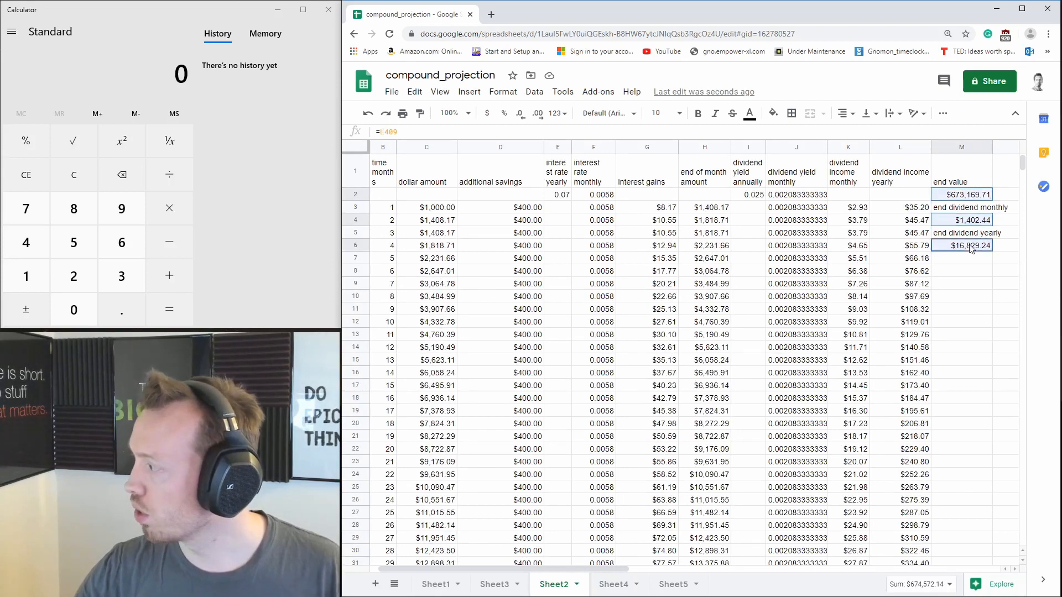
{"action": "key", "text": "ctrl+b"}
{"action": "left_click", "coordinate": [957, 292]}
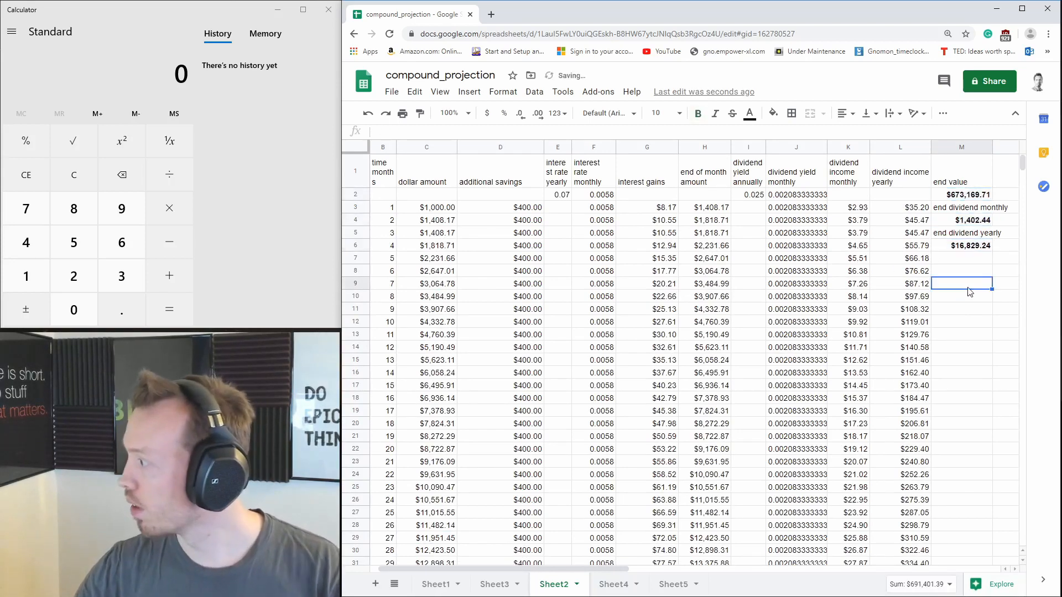
{"action": "left_click", "coordinate": [967, 199]}
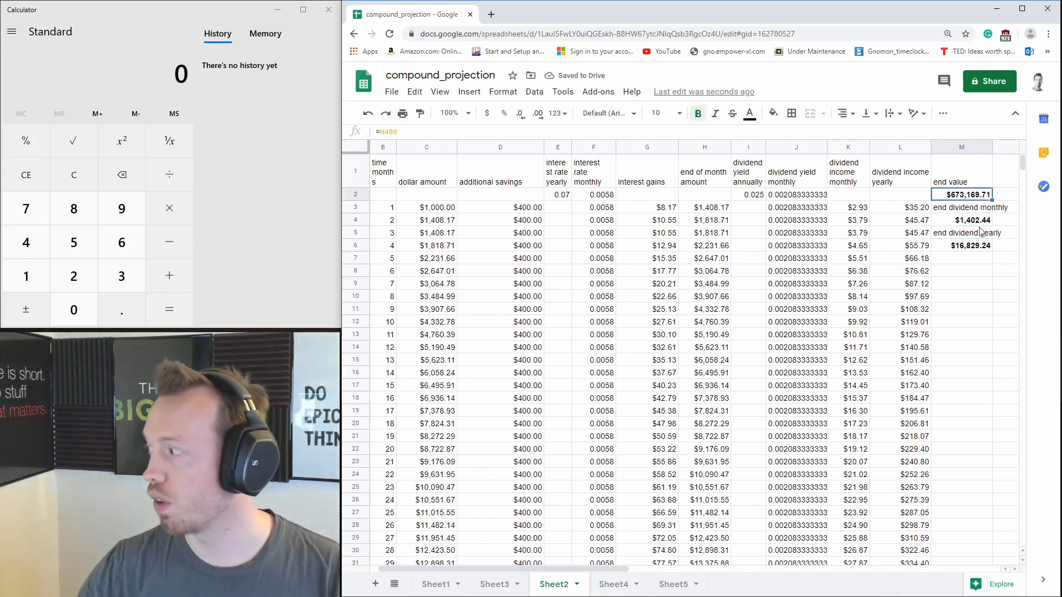
- Review the savings and starting amount inputs, and examine the dollar amount chart on Sheet4 and the dividend chart on Sheet5
{"action": "left_click", "coordinate": [505, 217]}
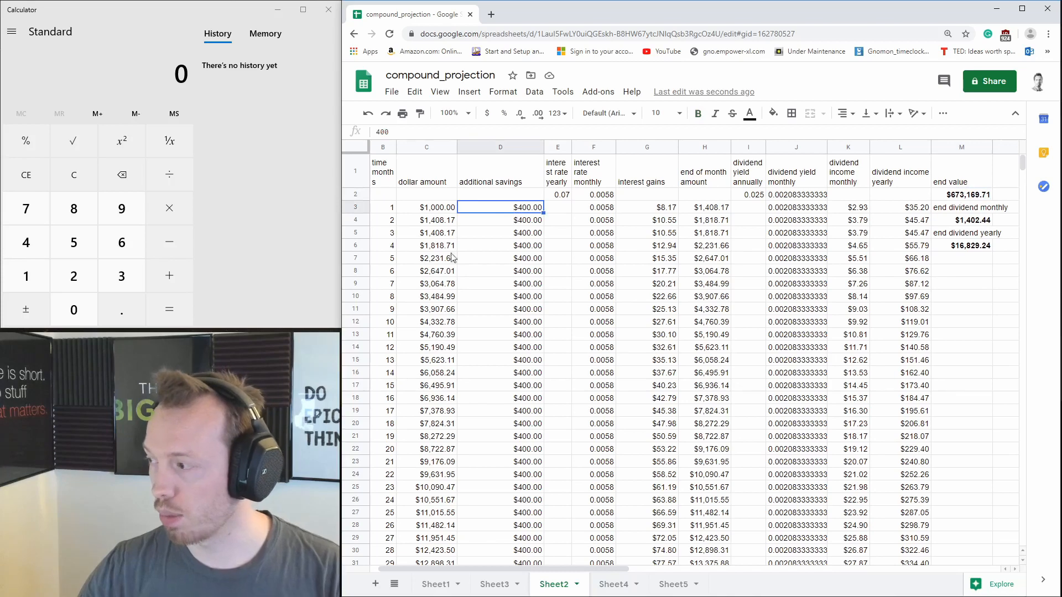
{"action": "left_click", "coordinate": [424, 216]}
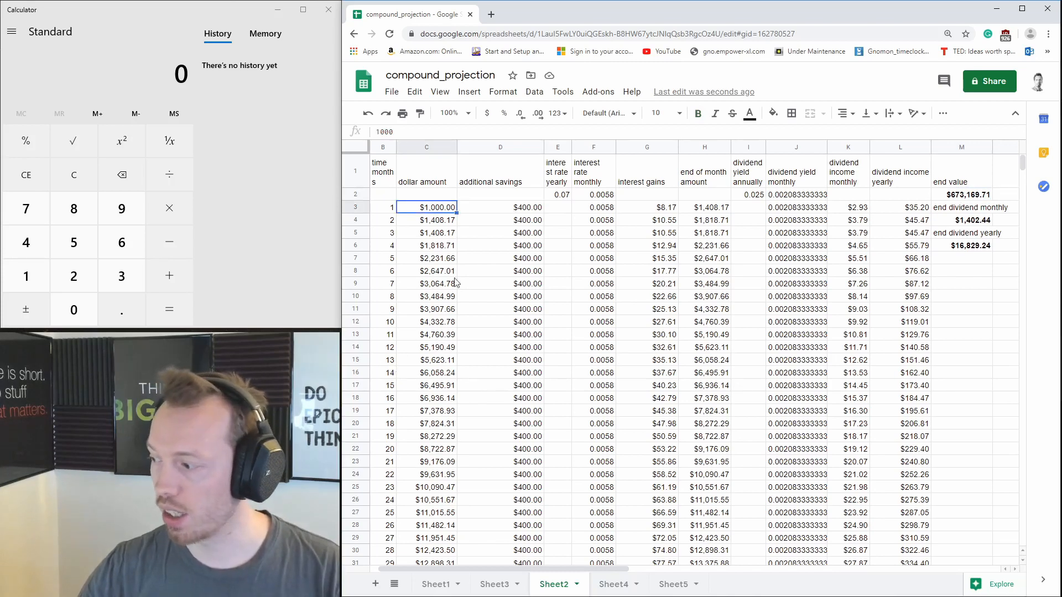
{"action": "left_click", "coordinate": [613, 584]}
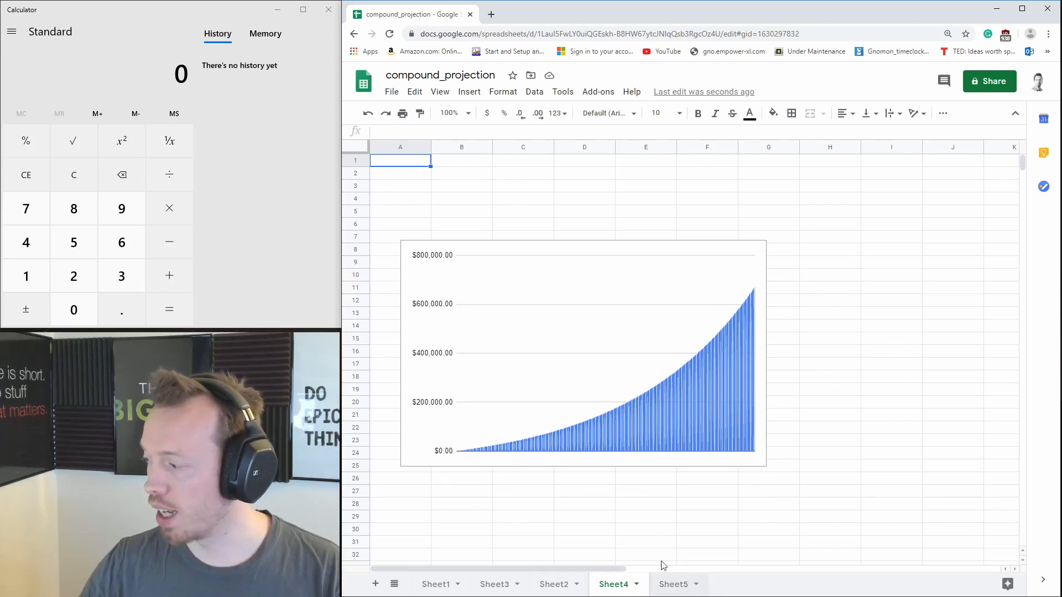
{"action": "left_click", "coordinate": [682, 587]}
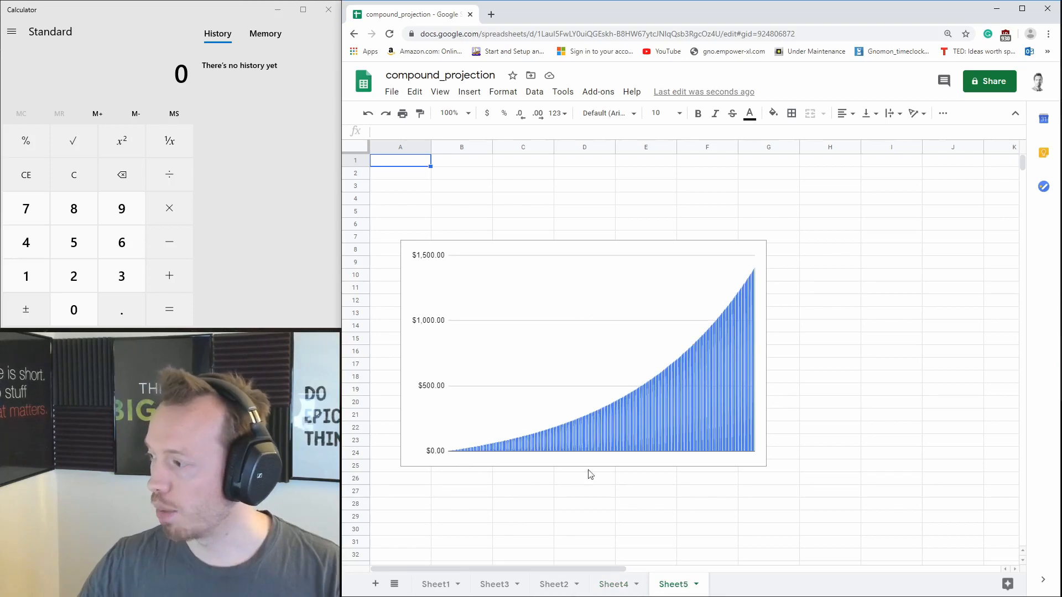
{"action": "left_click", "coordinate": [455, 448]}
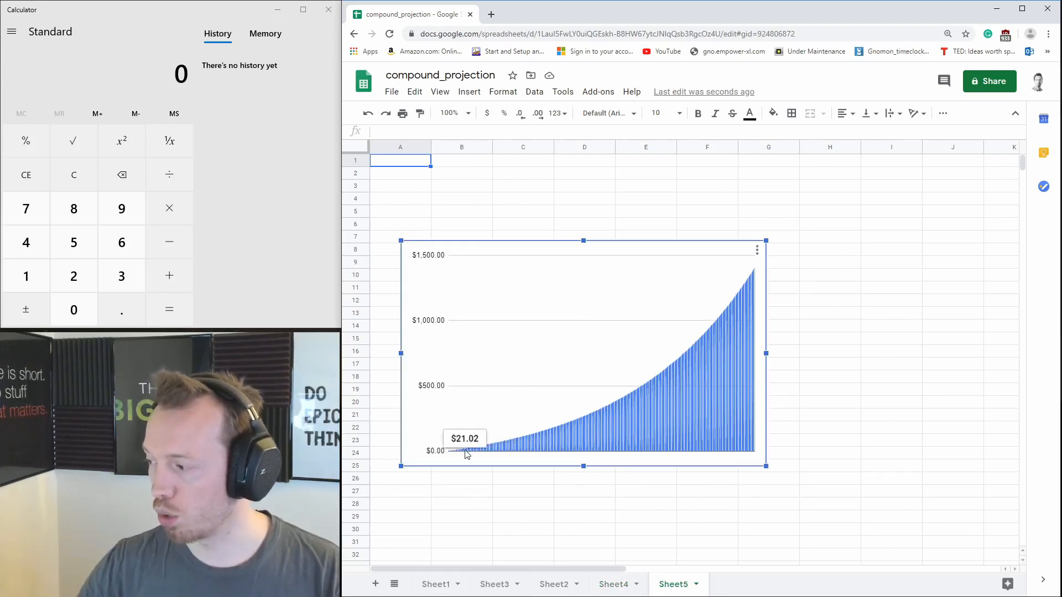
{"action": "mouse_move", "coordinate": [471, 454]}
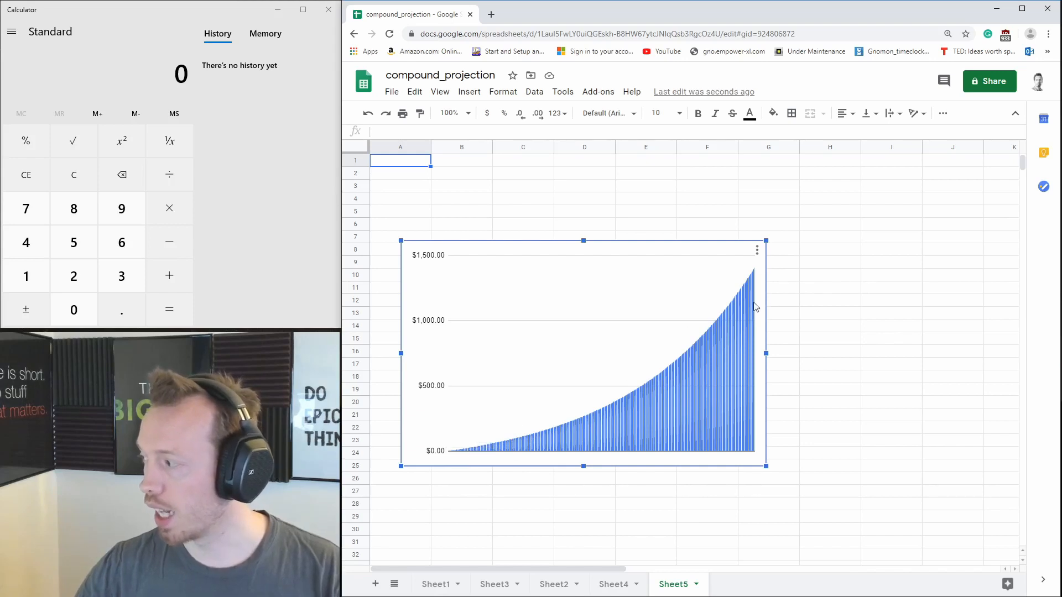
{"action": "mouse_move", "coordinate": [756, 308]}
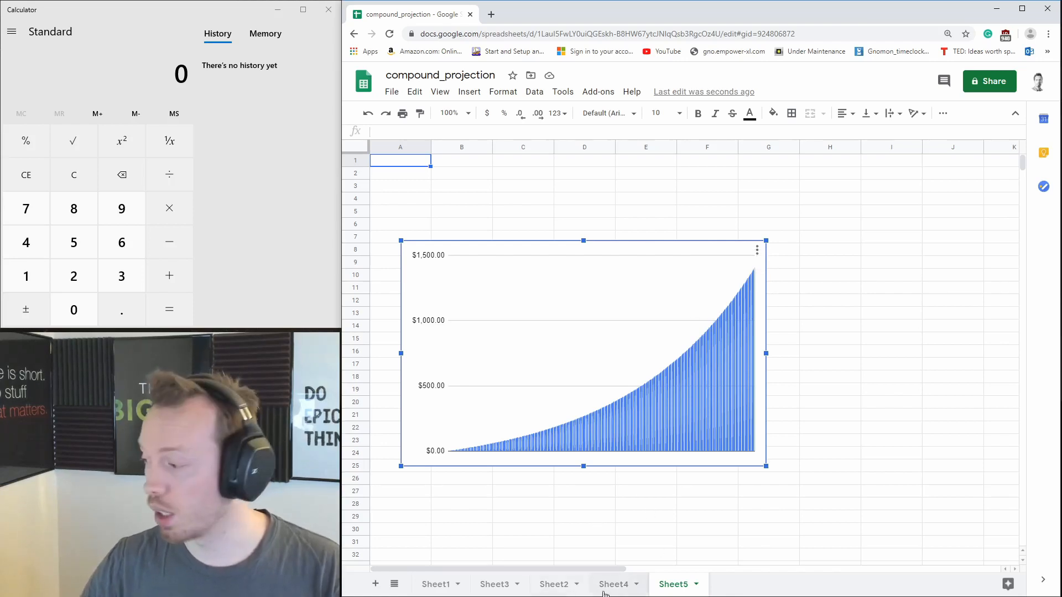
- Set the first month's additional savings in D3 on Sheet2 to 500
{"action": "left_click", "coordinate": [556, 584]}
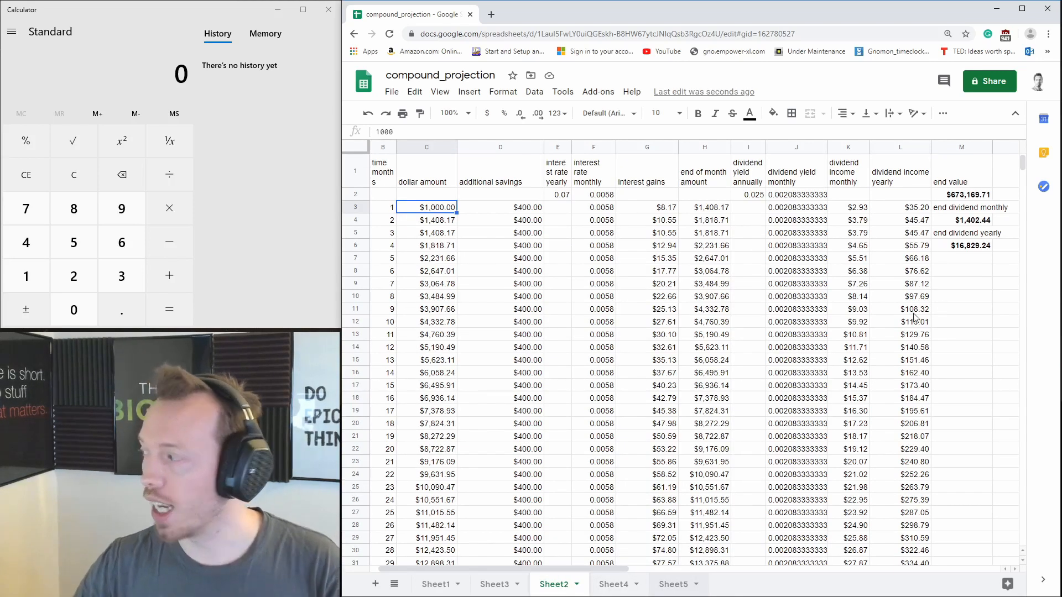
{"action": "left_click", "coordinate": [518, 208]}
{"action": "type", "text": "500"}
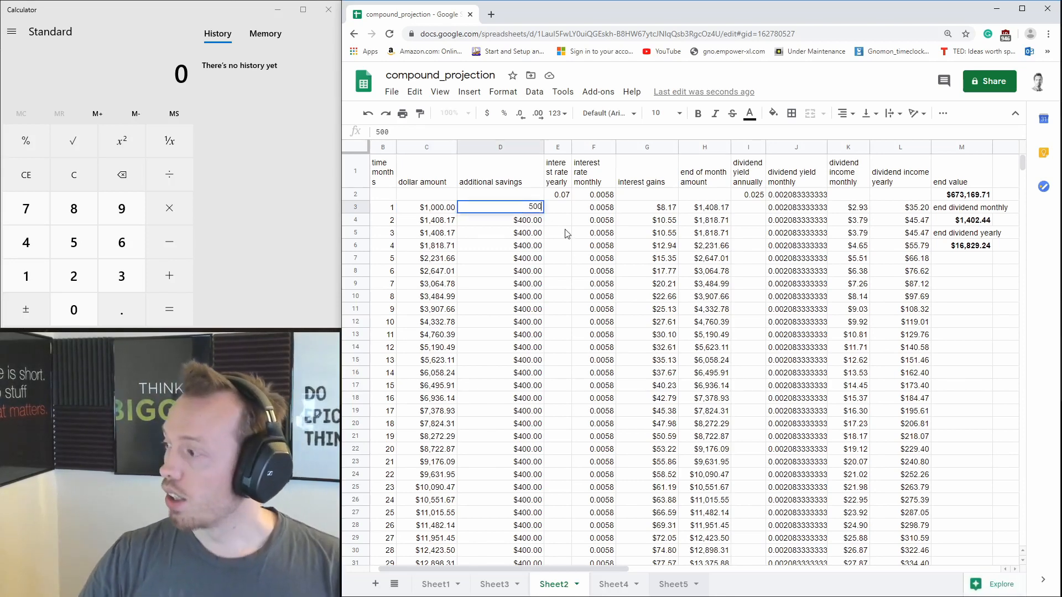
{"action": "key", "text": "Return"}
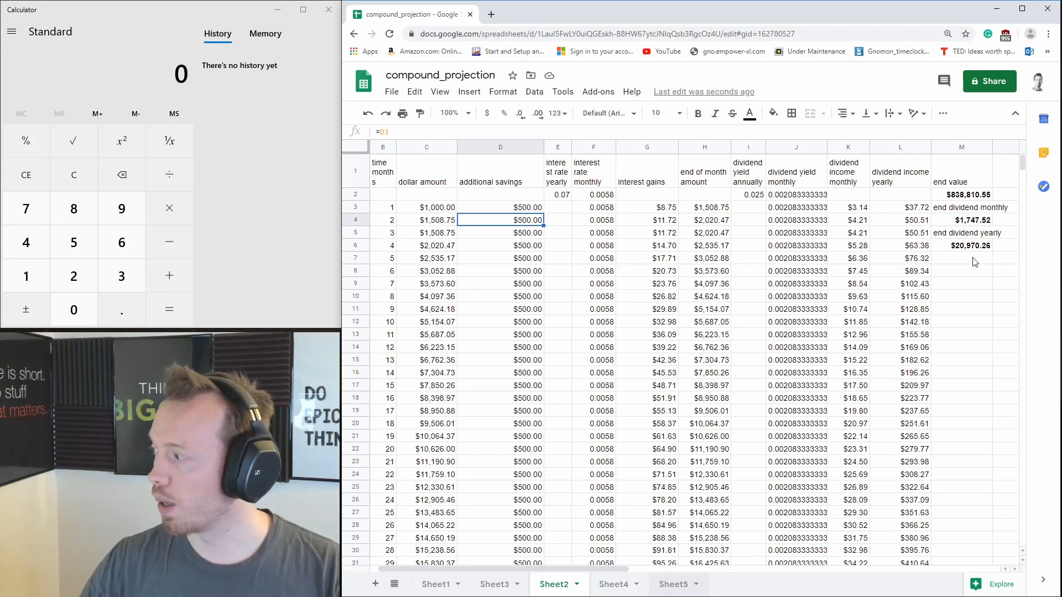
- Enter the label "end years" in cell M7, below the yearly end dividend
{"action": "left_click", "coordinate": [956, 260]}
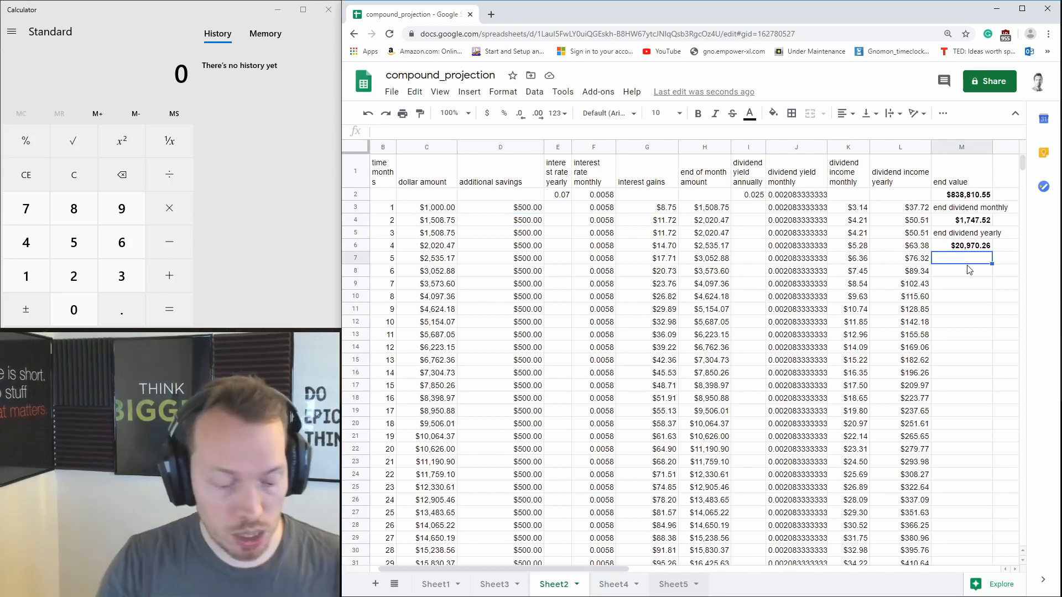
{"action": "type", "text": "end years"}
{"action": "key", "text": "Return"}
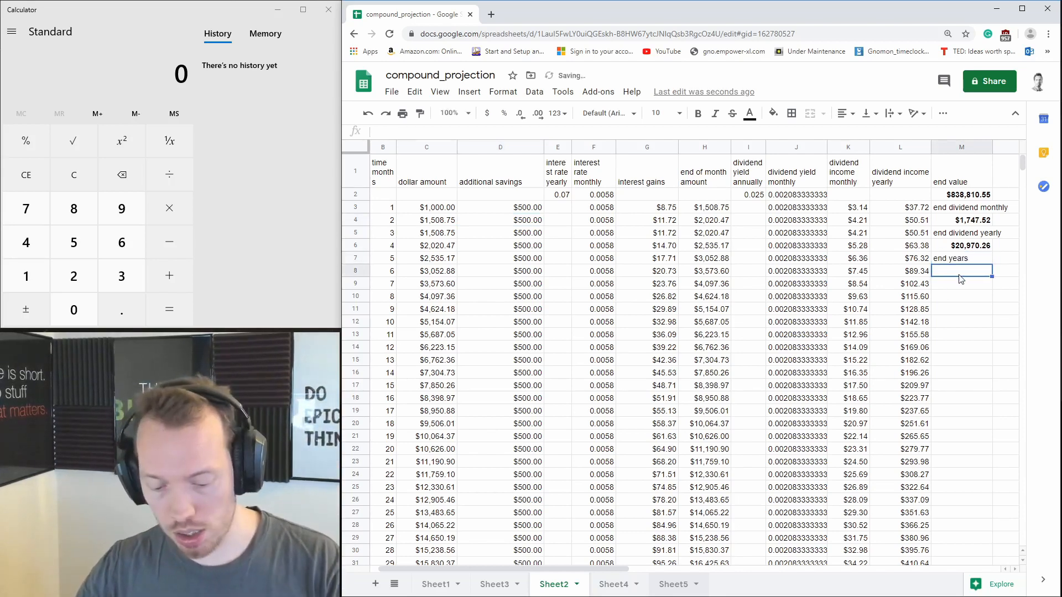
- Make M8 show the projection's number of years with the formula =A6
{"action": "type", "text": "="}
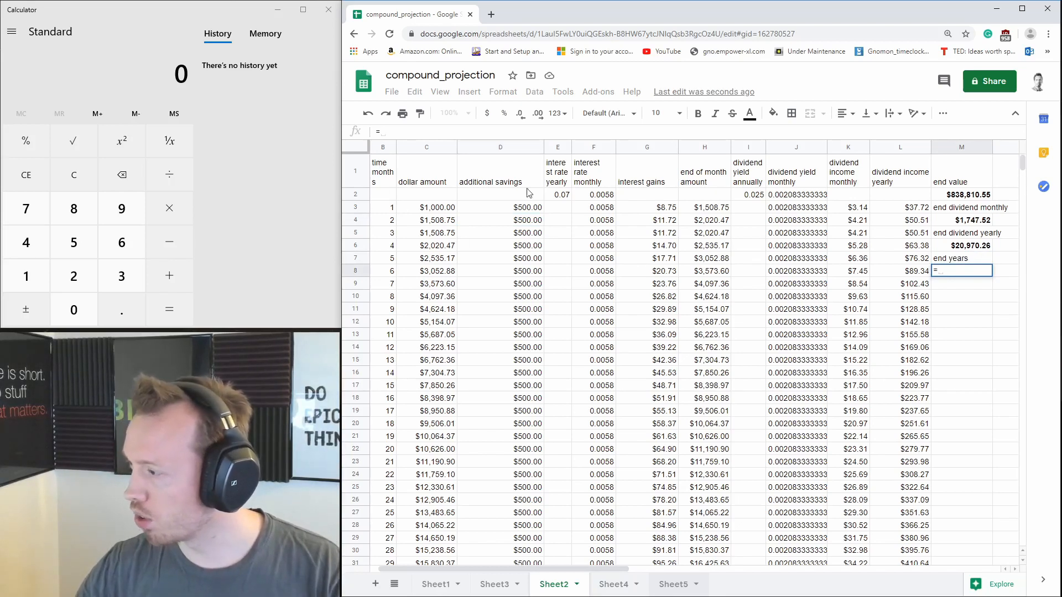
{"action": "left_click", "coordinate": [963, 244]}
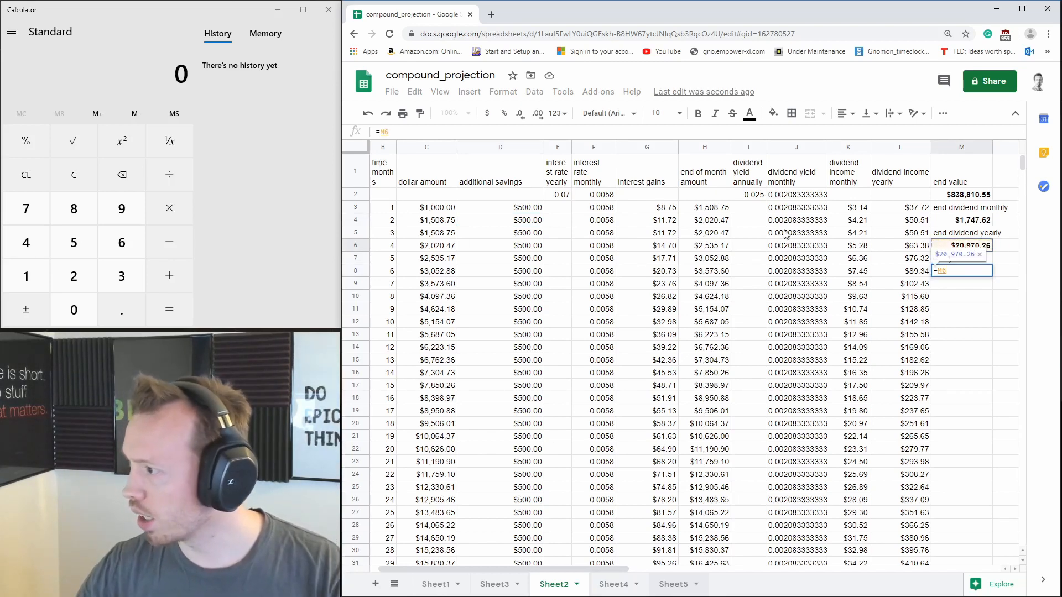
{"action": "key", "text": "BackSpace"}
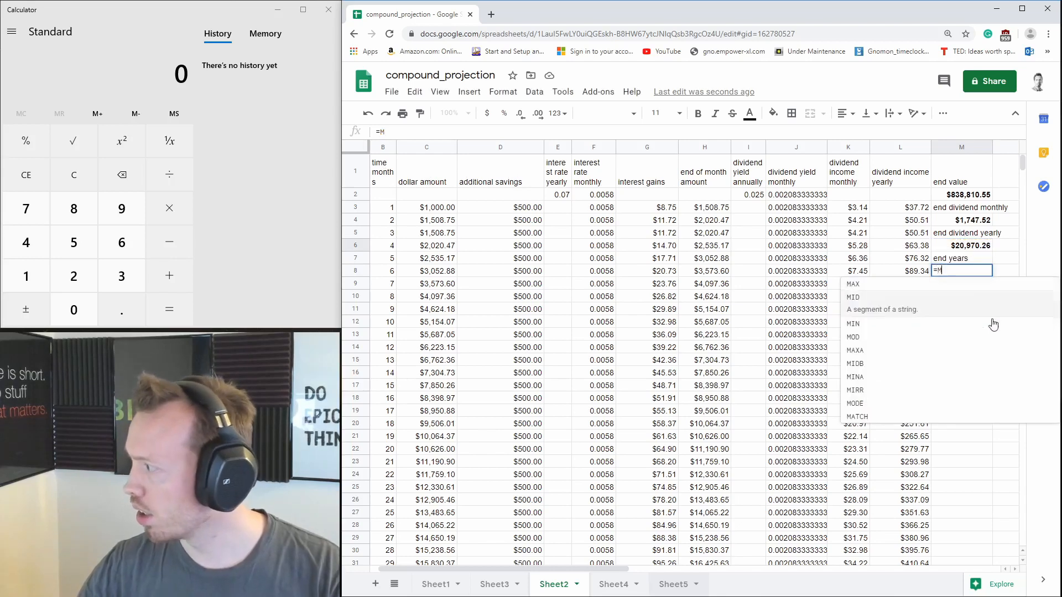
{"action": "key", "text": "BackSpace"}
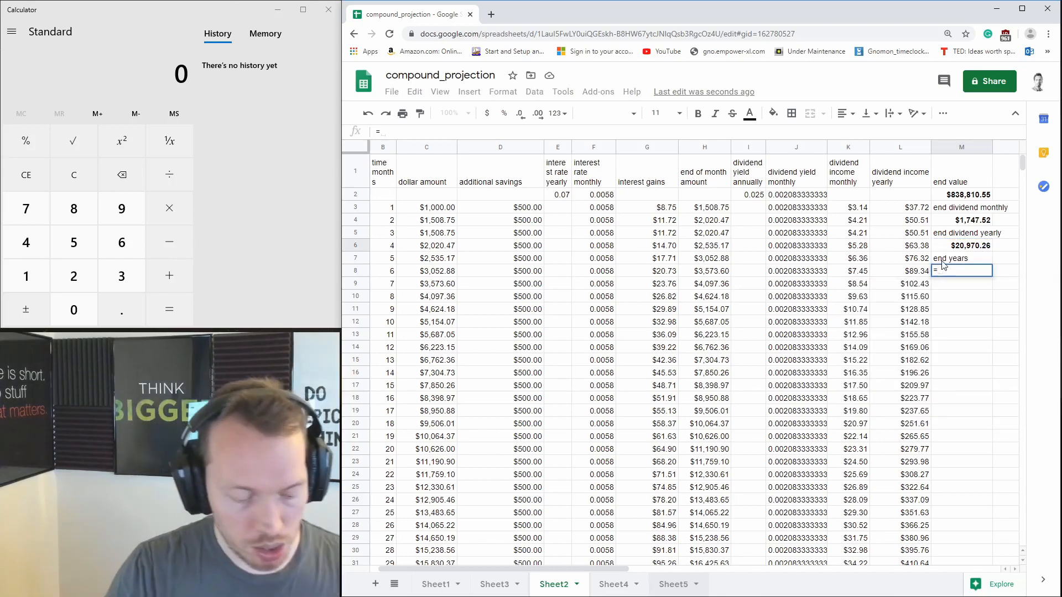
{"action": "type", "text": "a6"}
{"action": "key", "text": "Return"}
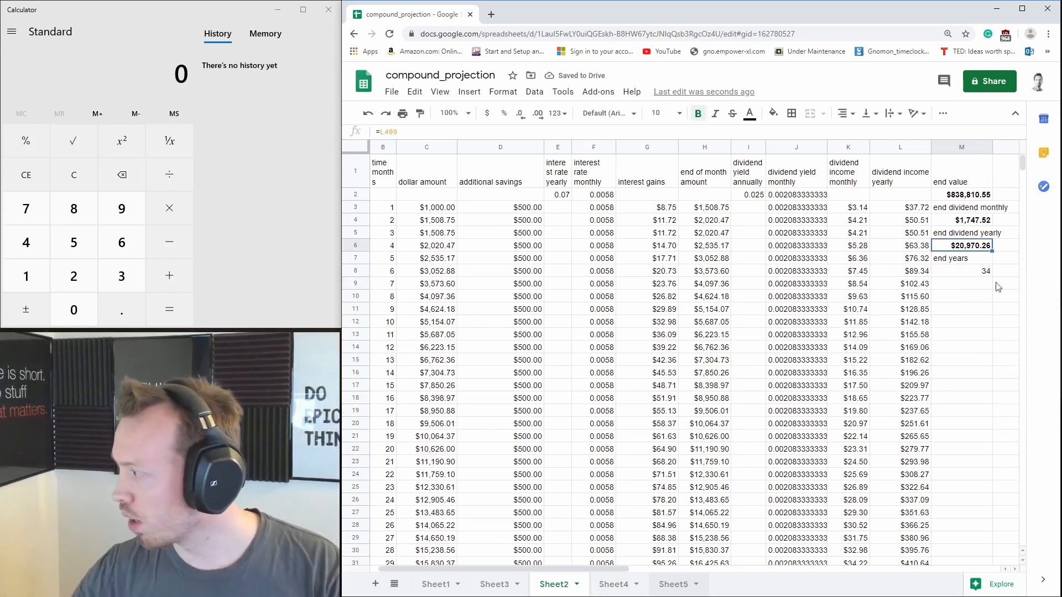
- Make the end years value in M8 bold to match the other summary values
{"action": "left_click", "coordinate": [971, 272]}
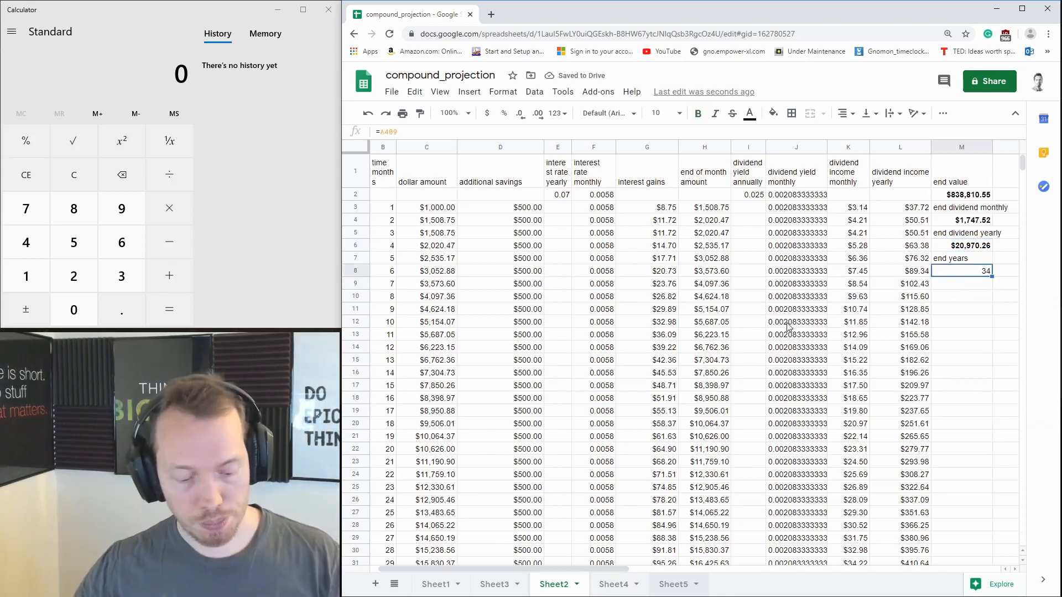
{"action": "key", "text": "ctrl+b"}
{"action": "left_click", "coordinate": [961, 299]}
{"action": "left_click", "coordinate": [981, 271]}
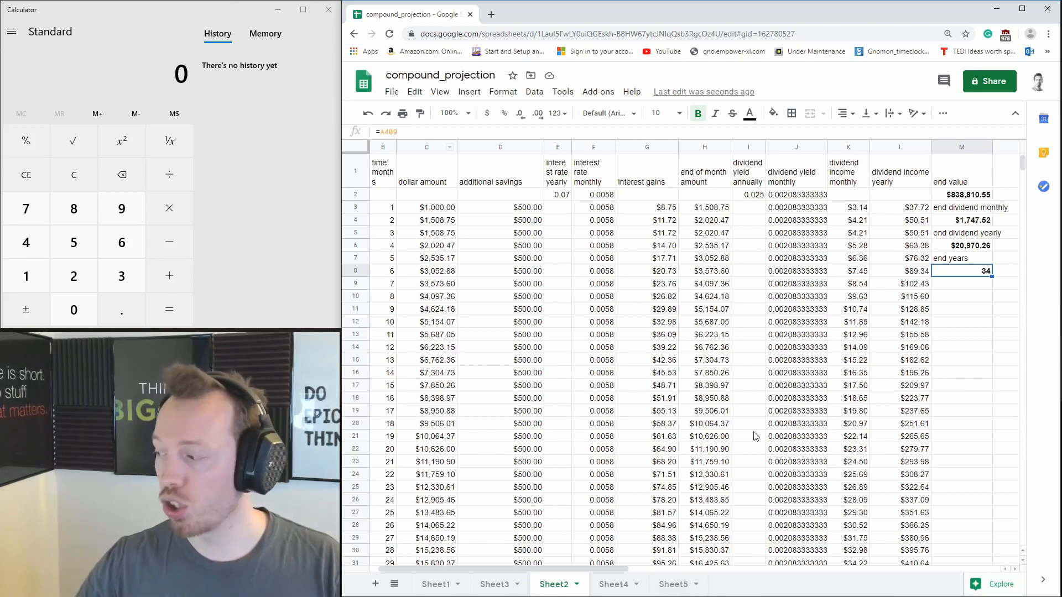
- Add a new blank sheet directly after Sheet2, check its empty cells in column A, and return to Sheet2
{"action": "left_click", "coordinate": [375, 584]}
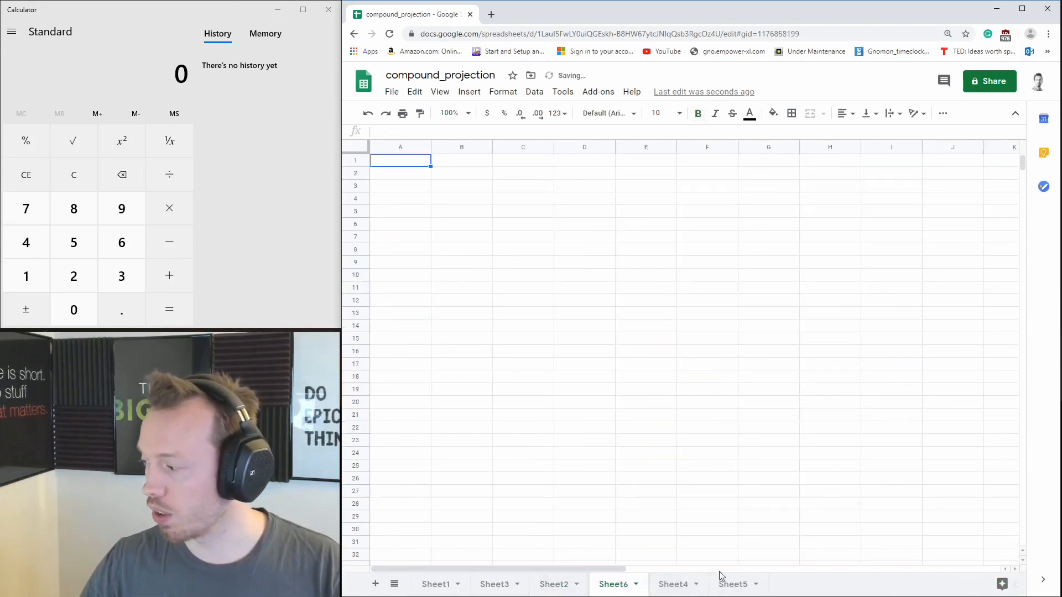
{"action": "left_click_drag", "start_coordinate": [398, 161], "coordinate": [408, 329]}
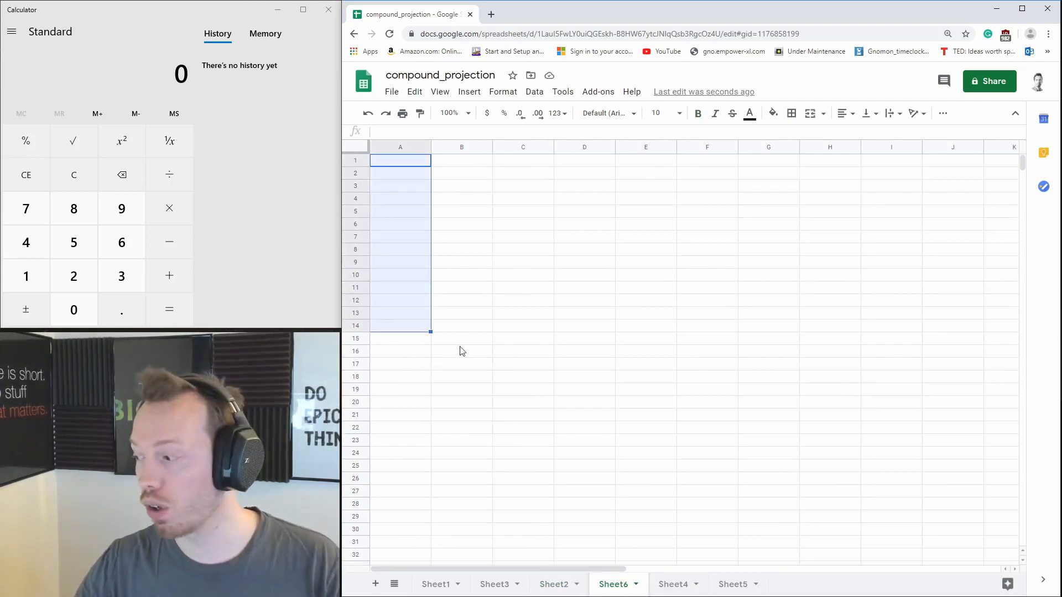
{"action": "left_click", "coordinate": [555, 585]}
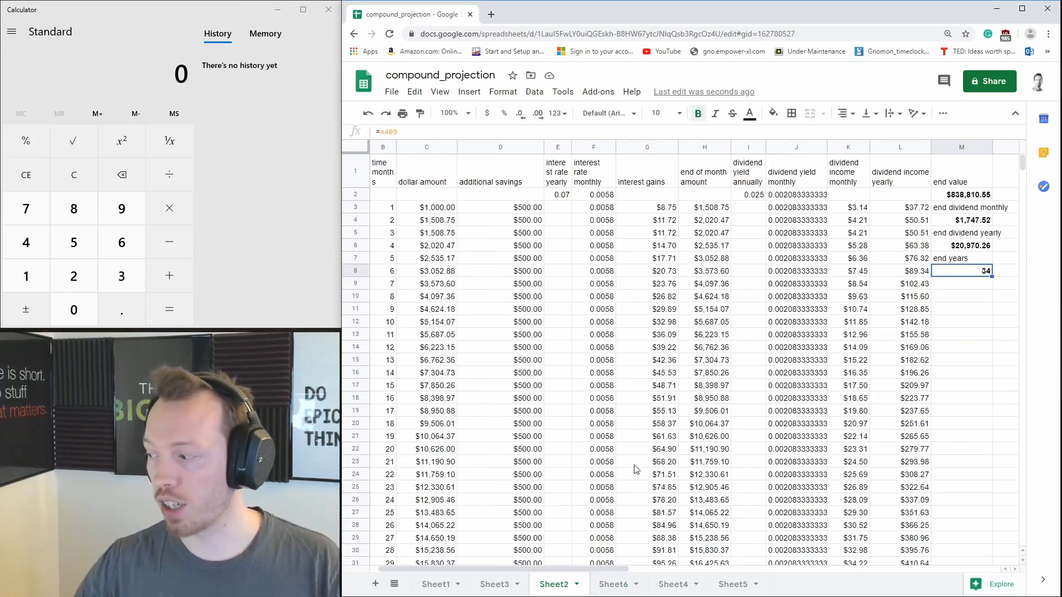
{"action": "left_click", "coordinate": [612, 584]}
{"action": "left_click", "coordinate": [558, 583]}
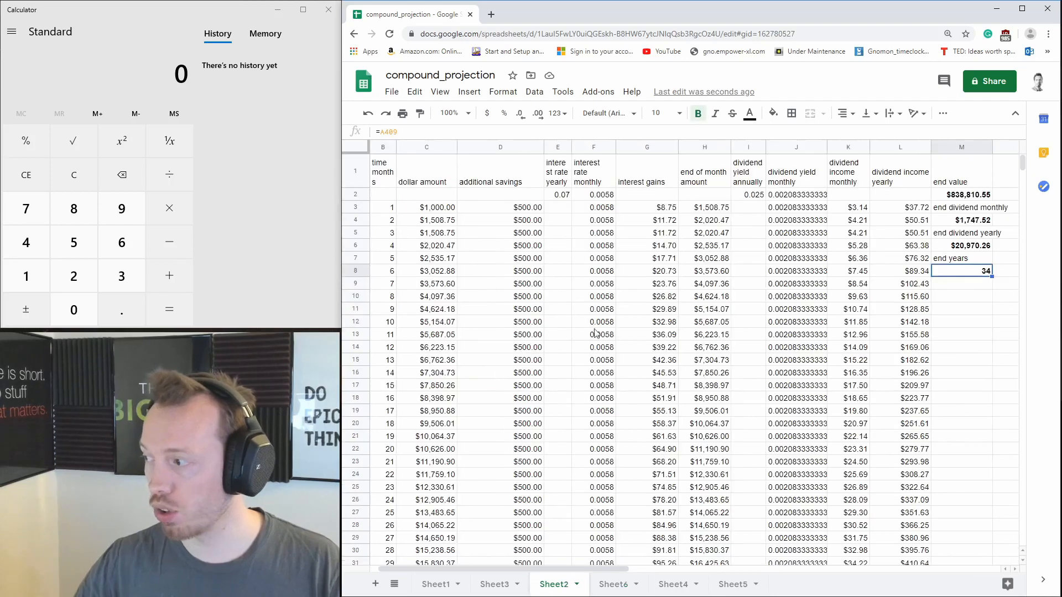
- Examine the monthly projection rows on Sheet2 and the formula behind the dollar amount in C8
{"action": "left_click_drag", "start_coordinate": [835, 512], "coordinate": [926, 540]}
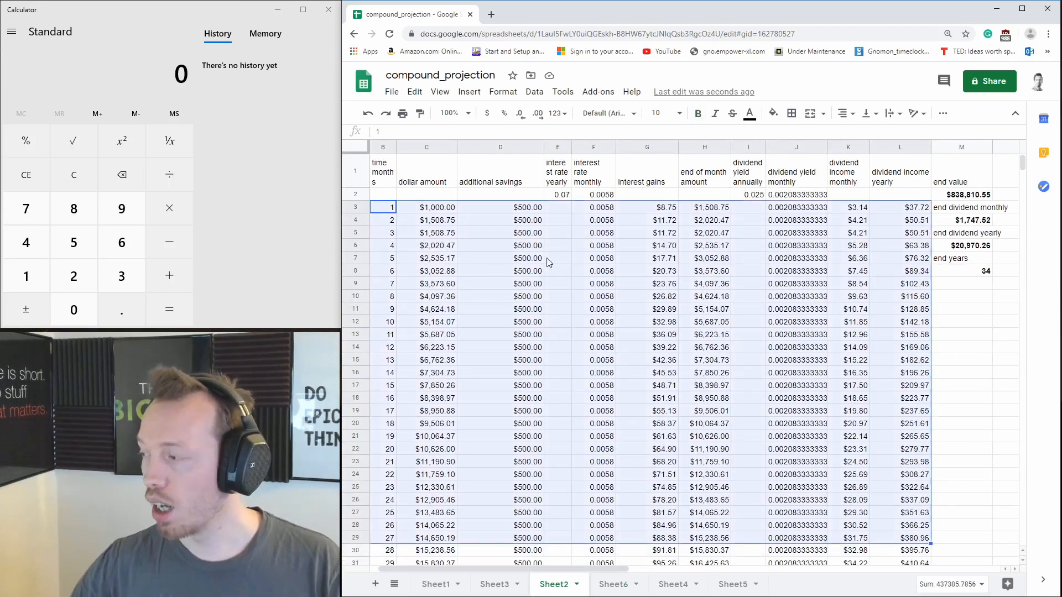
{"action": "left_click", "coordinate": [484, 274]}
{"action": "left_click", "coordinate": [447, 273]}
{"action": "left_click", "coordinate": [394, 133]}
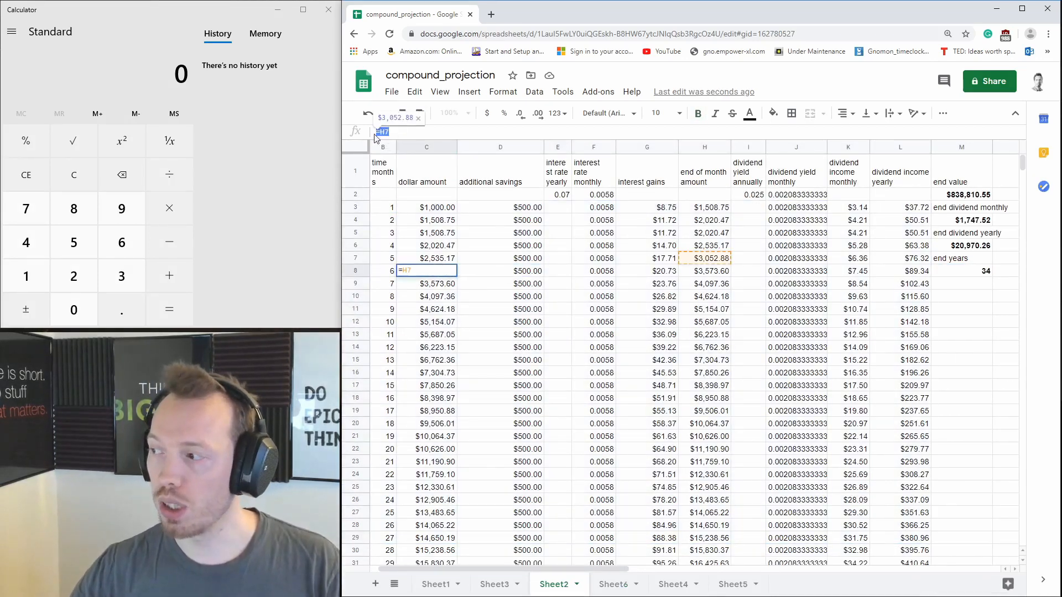
{"action": "left_click", "coordinate": [483, 301]}
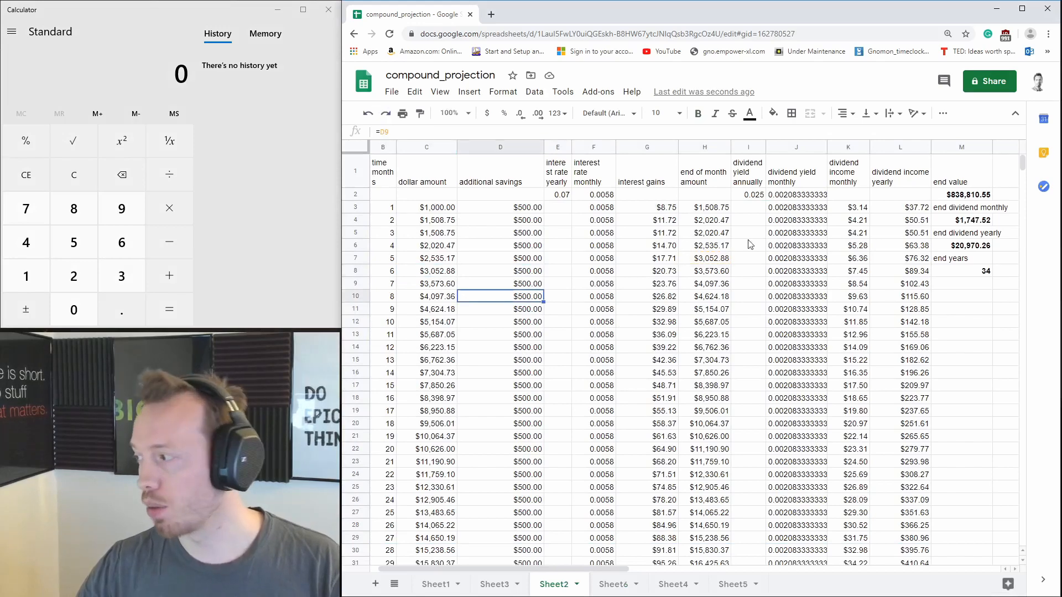